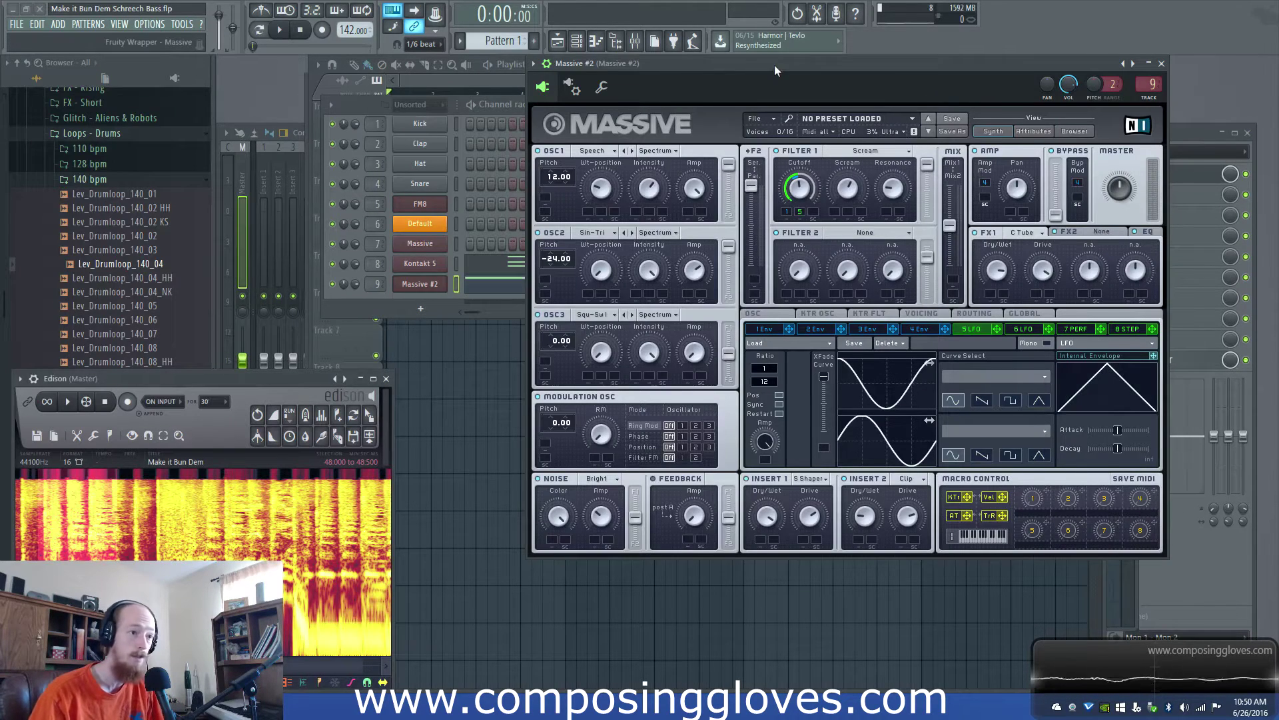
- Reposition and reopen the Massive #2 synth window, and audition the Make it Bun Dem sample in Edison
{"action": "left_click_drag", "start_coordinate": [773, 66], "coordinate": [772, 132]}
{"action": "left_click", "coordinate": [542, 75]}
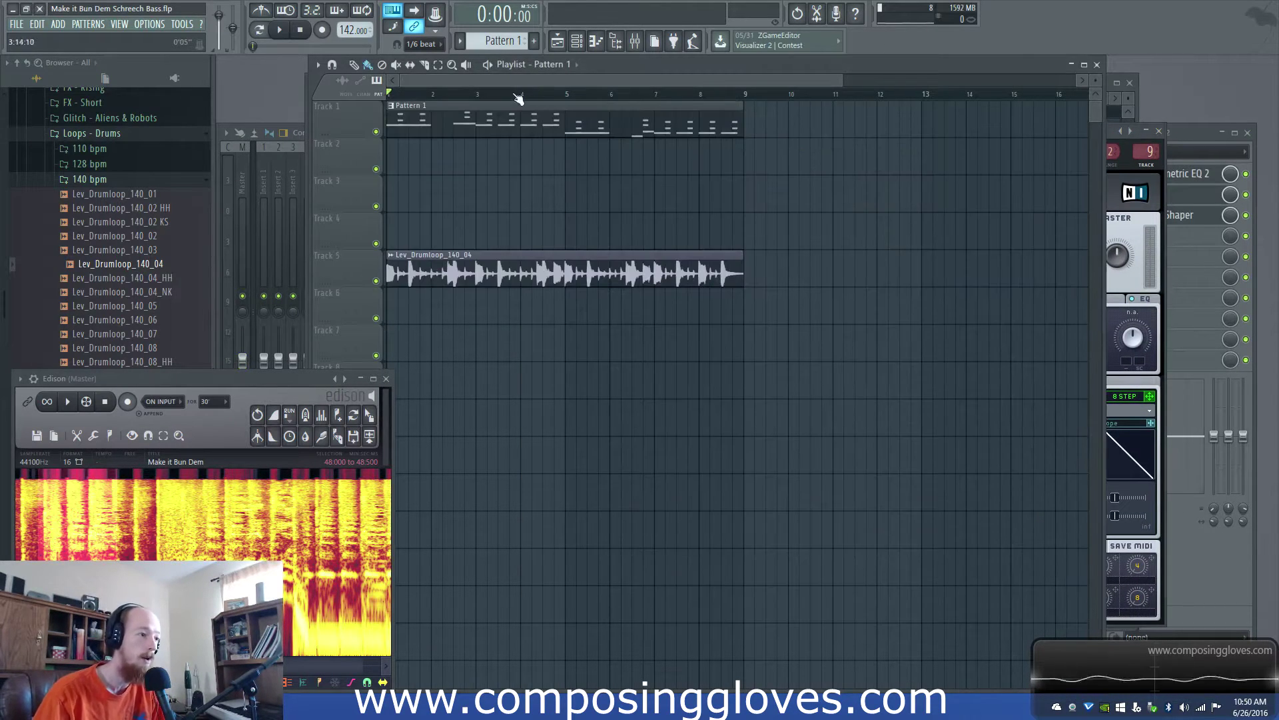
{"action": "key", "text": "F6"}
{"action": "left_click", "coordinate": [418, 285]}
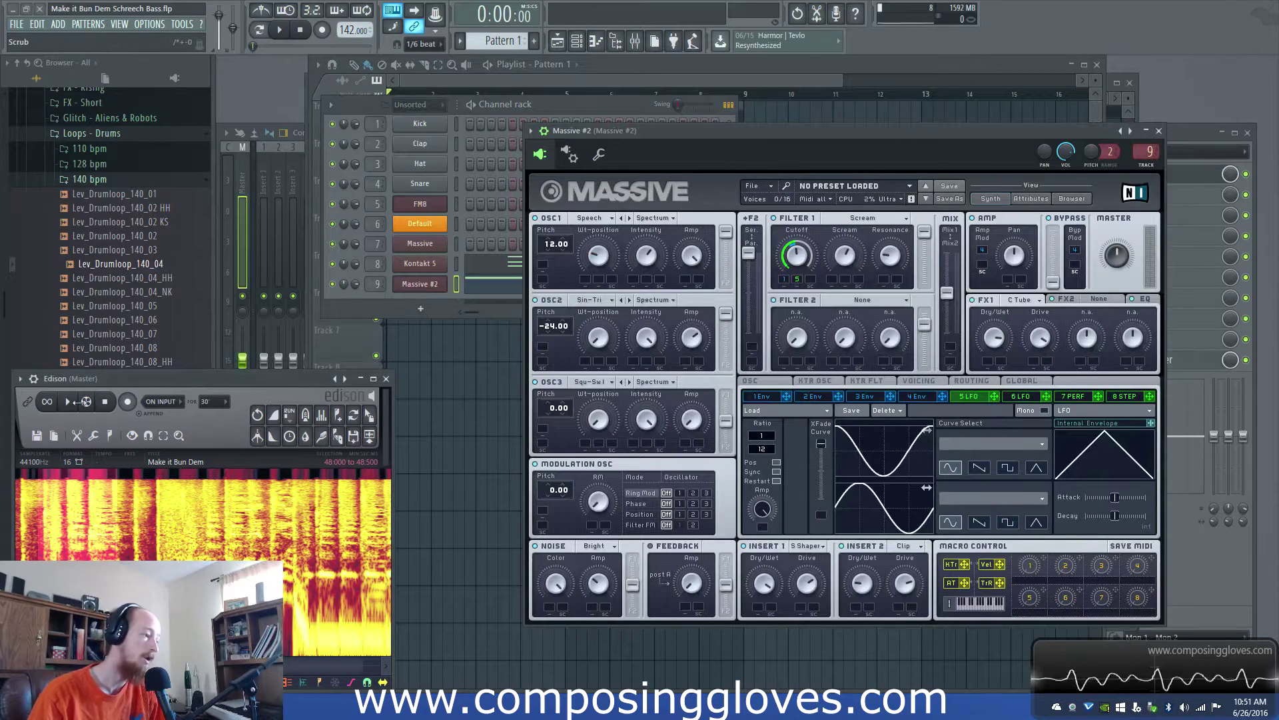
{"action": "left_click", "coordinate": [69, 403]}
{"action": "left_click", "coordinate": [69, 402]}
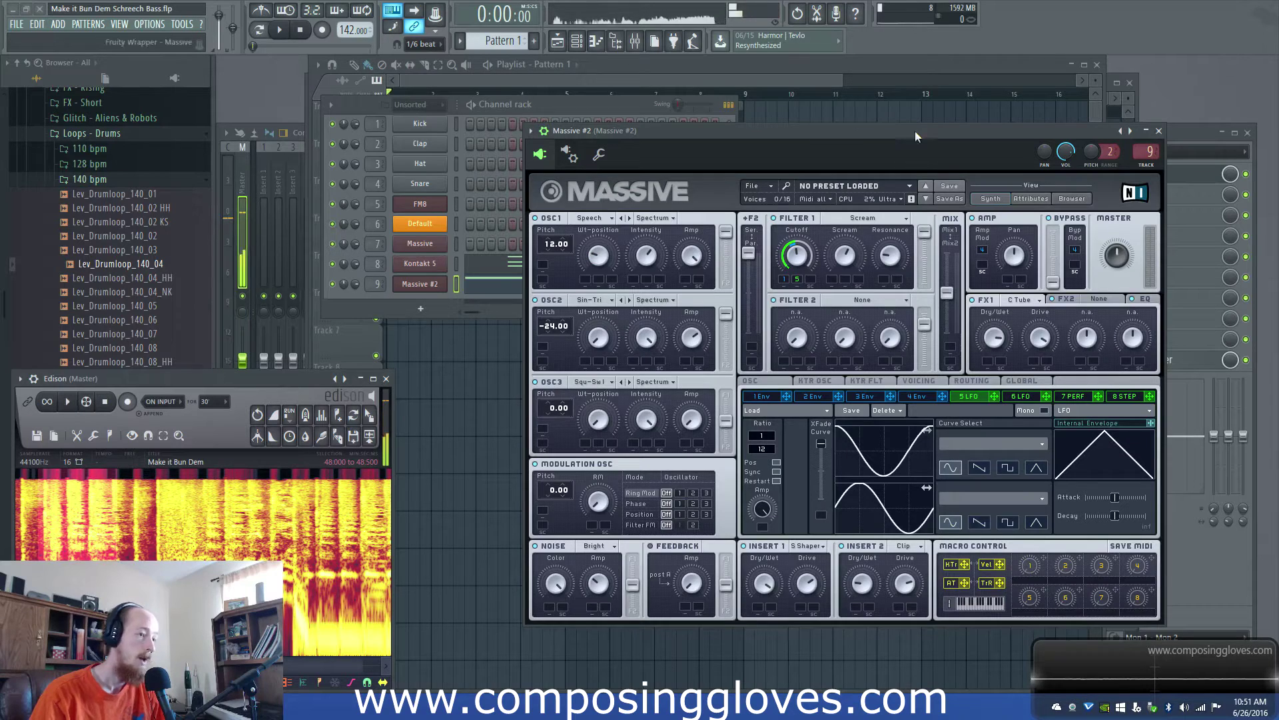
- Briefly play the playlist arrangement from its start, and stop it
{"action": "left_click", "coordinate": [657, 75]}
{"action": "left_click", "coordinate": [468, 95]}
{"action": "key", "text": "space"}
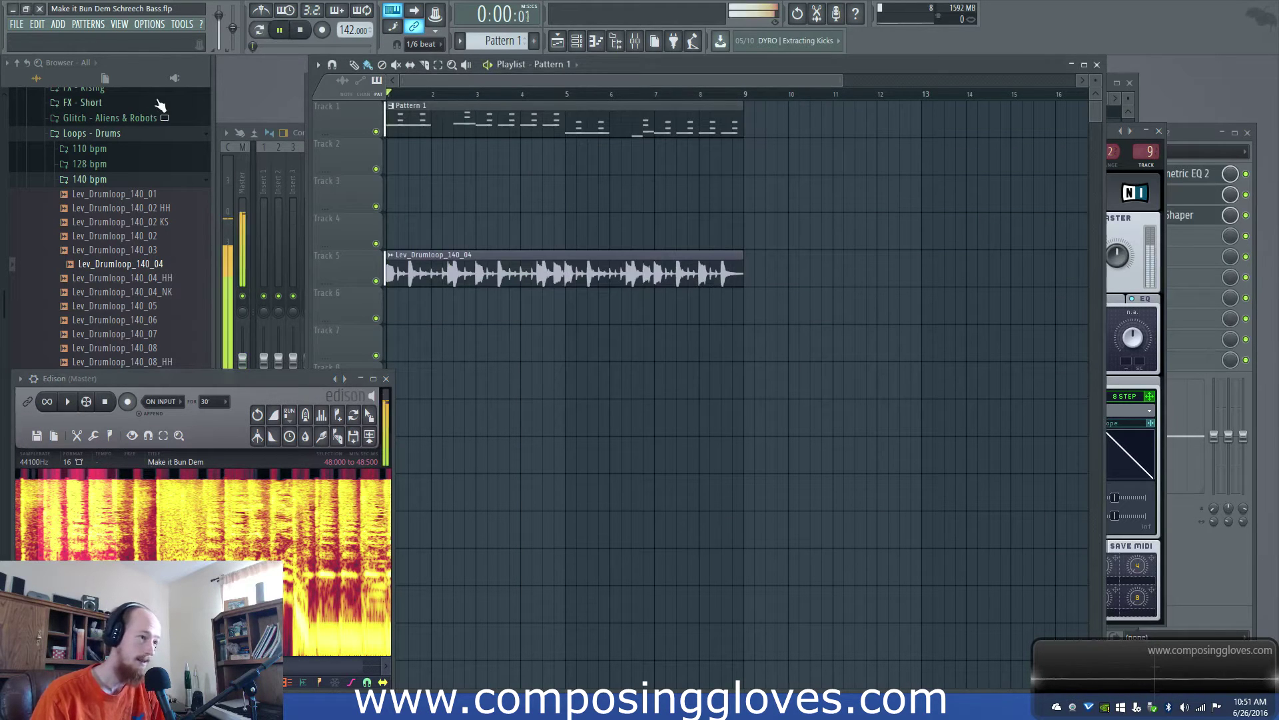
{"action": "key", "text": "space"}
- Cut the note data from the Massive #2 channel and paste it into the Massive channel
{"action": "key", "text": "F6"}
{"action": "right_click", "coordinate": [421, 282]}
{"action": "key", "text": "Escape"}
{"action": "right_click", "coordinate": [443, 286]}
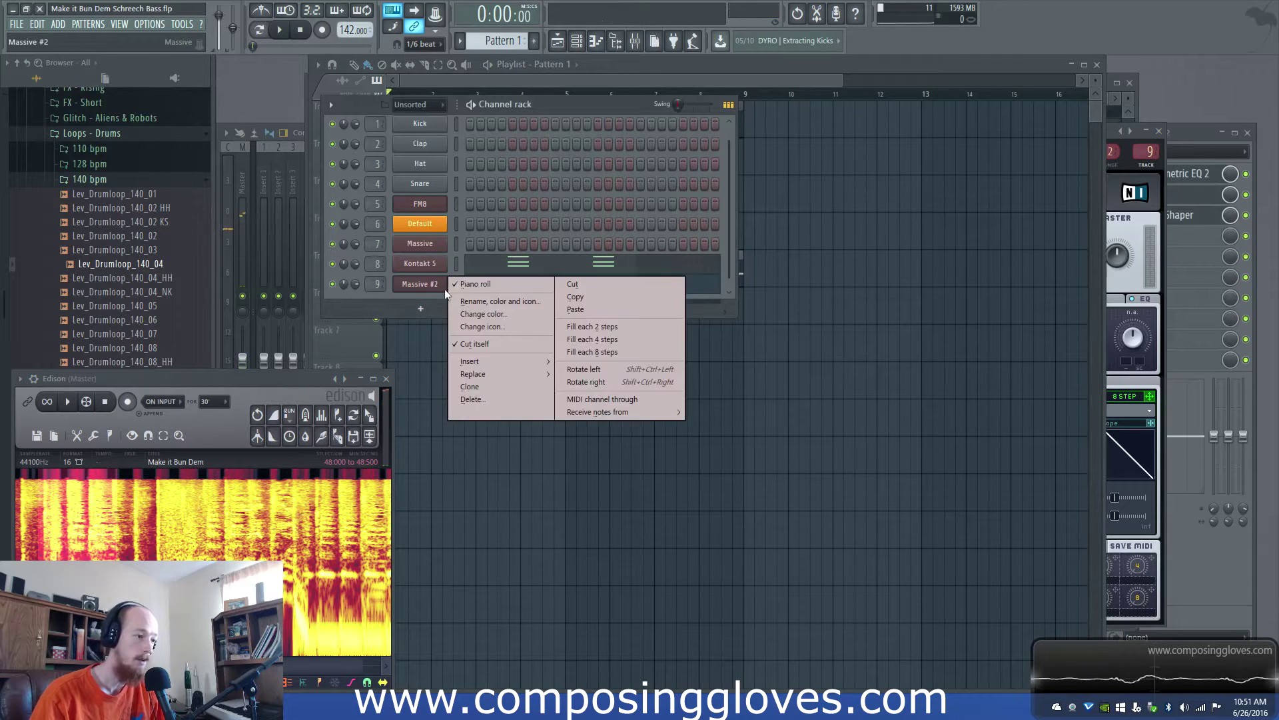
{"action": "left_click", "coordinate": [572, 285]}
{"action": "right_click", "coordinate": [426, 244]}
{"action": "left_click", "coordinate": [575, 267]}
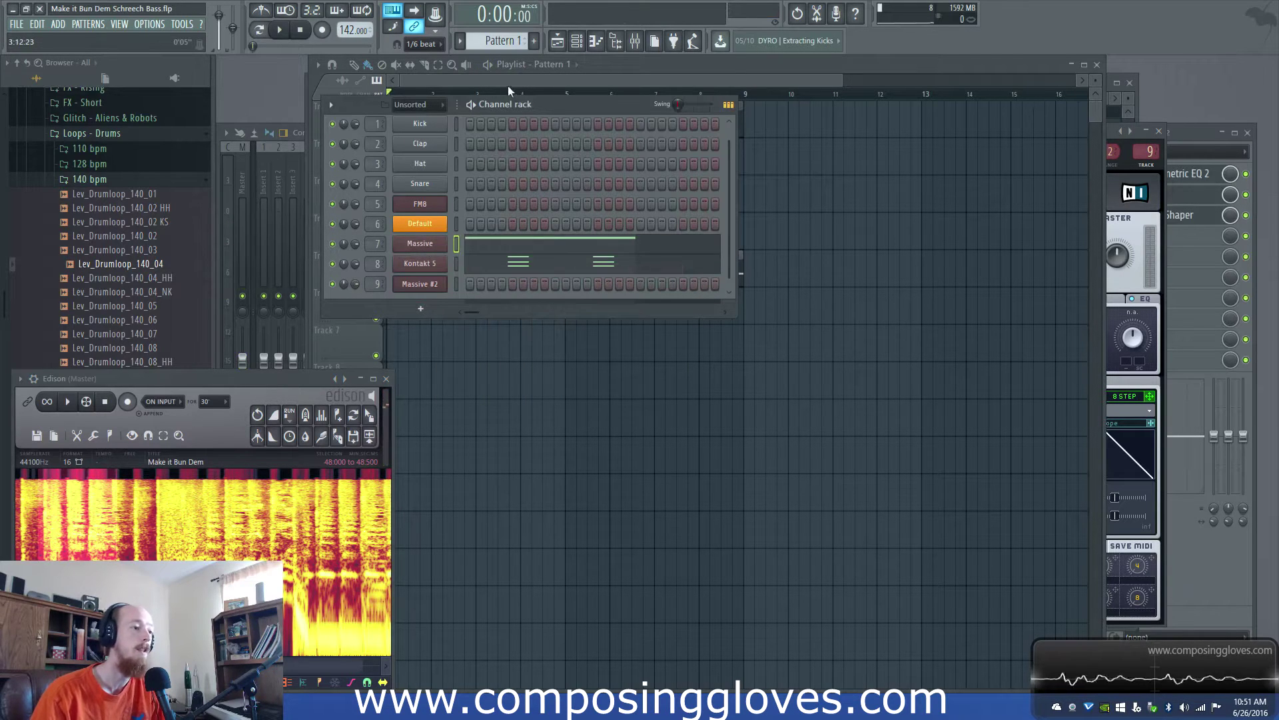
- Play the playlist arrangement from the start to hear the part on the Massive channel, and stop it
{"action": "key", "text": "F6"}
{"action": "key", "text": "space"}
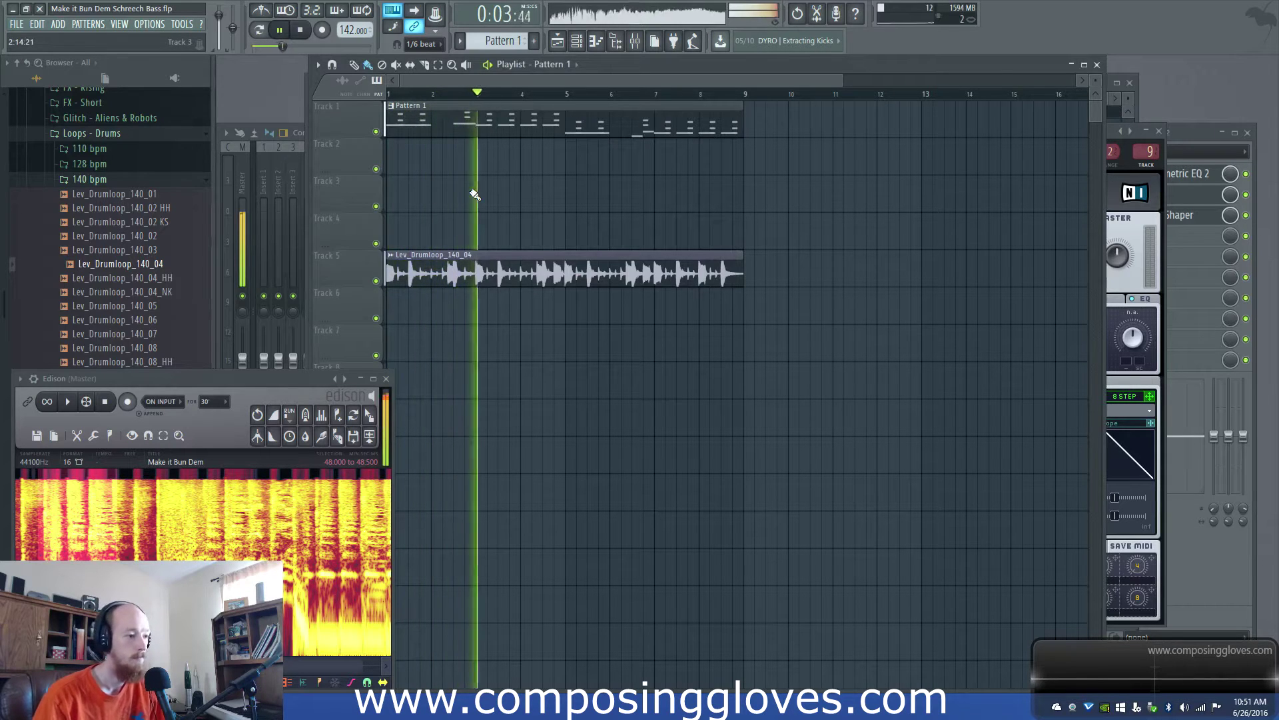
{"action": "key", "text": "space"}
{"action": "left_click", "coordinate": [314, 102]}
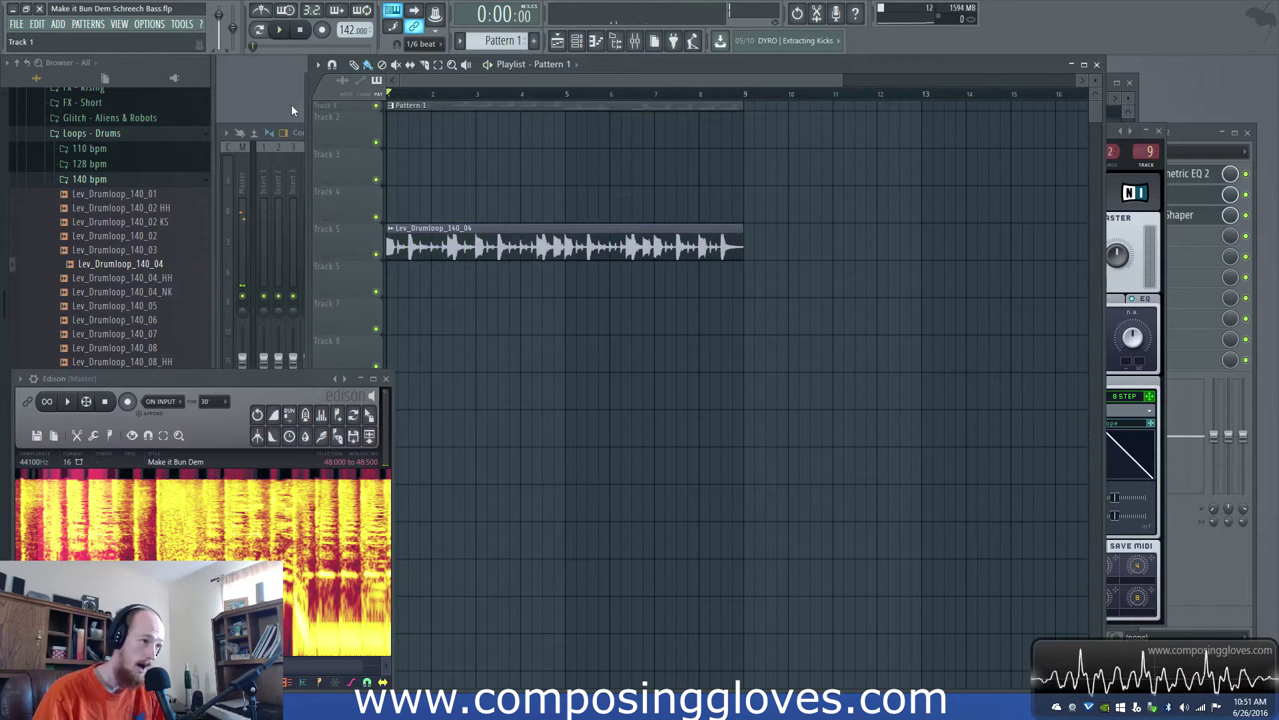
{"action": "left_click", "coordinate": [359, 110]}
{"action": "left_click", "coordinate": [526, 276]}
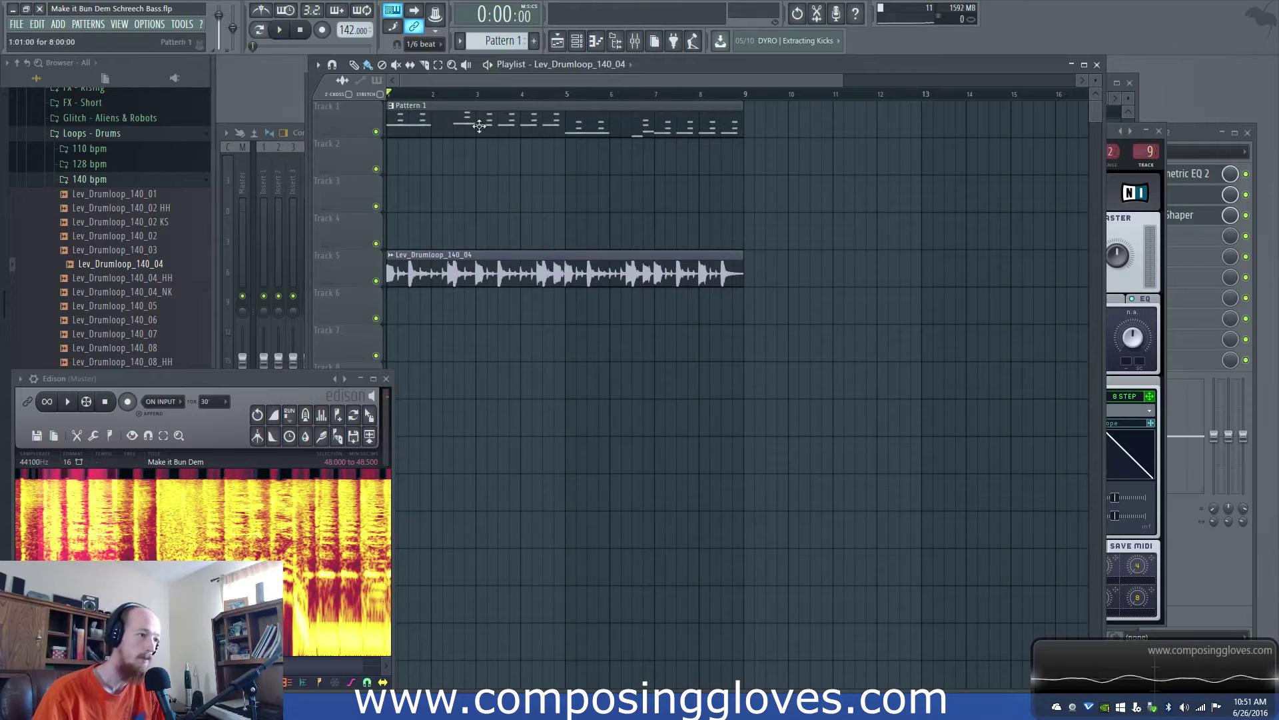
- Show the Massive channel's notes in the piano roll and select the B4 note and the short D5 note just before bar 7
{"action": "key", "text": "F6"}
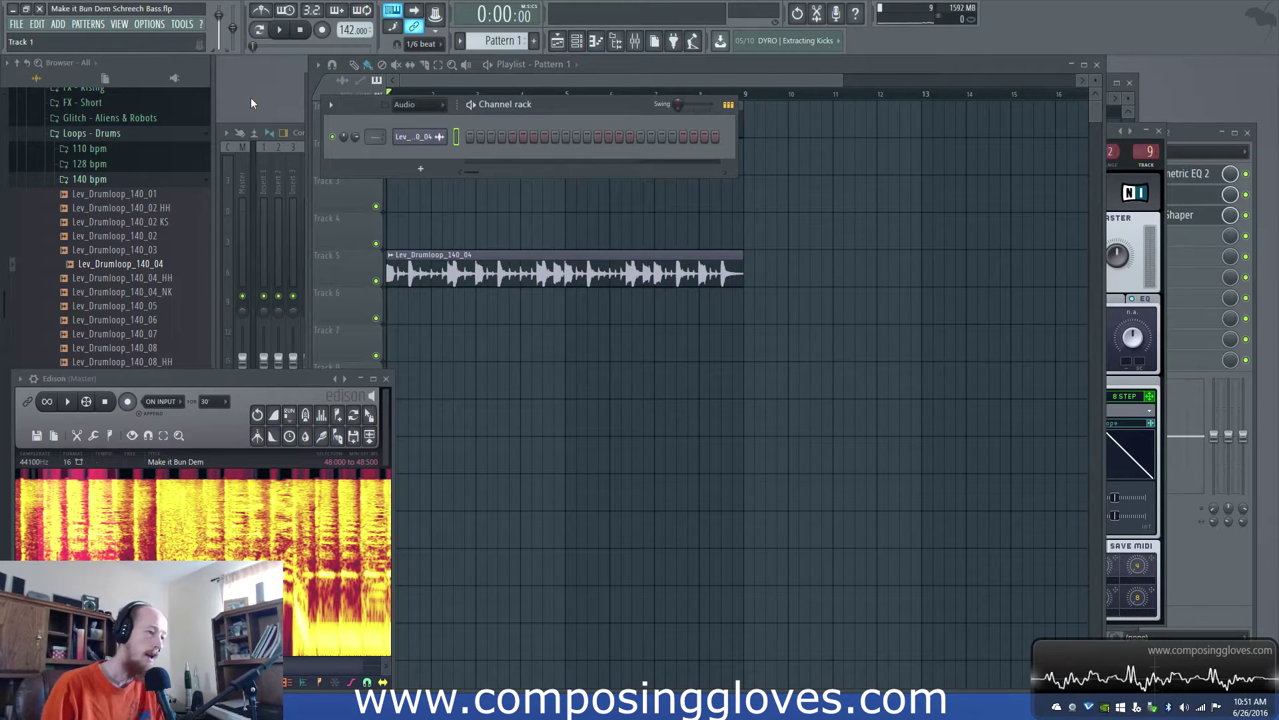
{"action": "key", "text": "F6"}
{"action": "key", "text": "F7"}
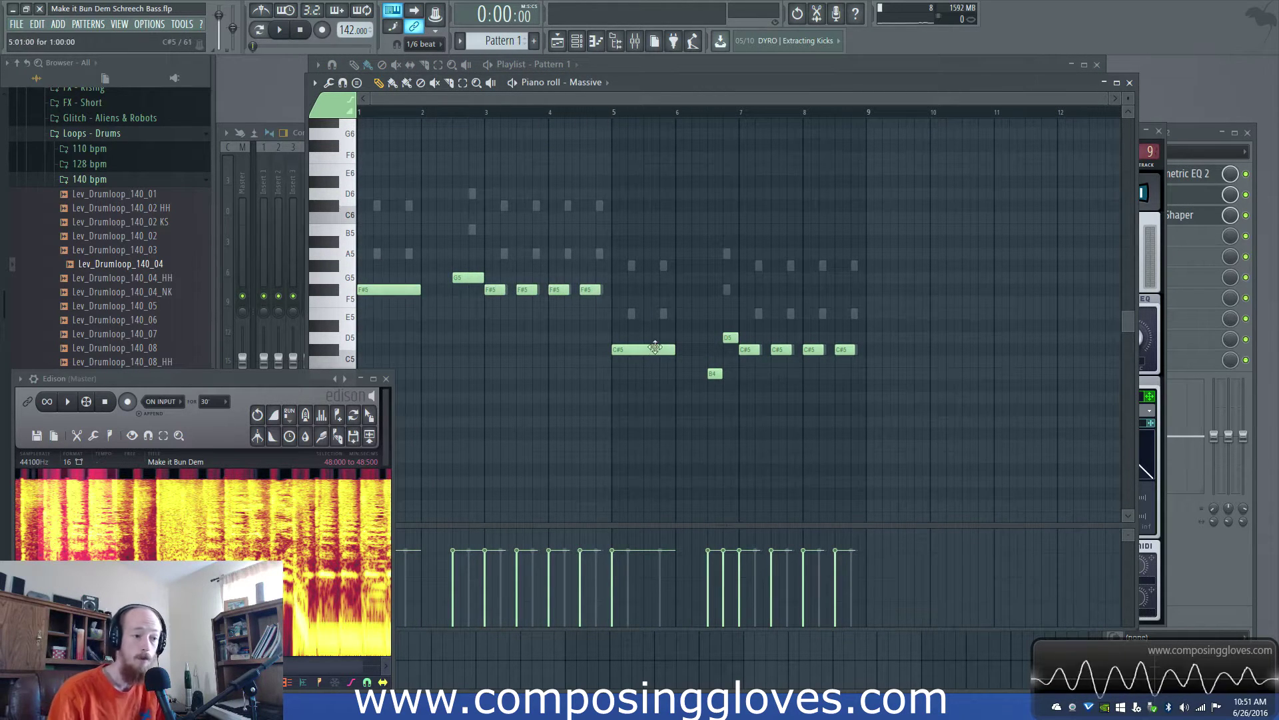
{"action": "left_click_drag", "start_coordinate": [696, 321], "coordinate": [735, 400]}
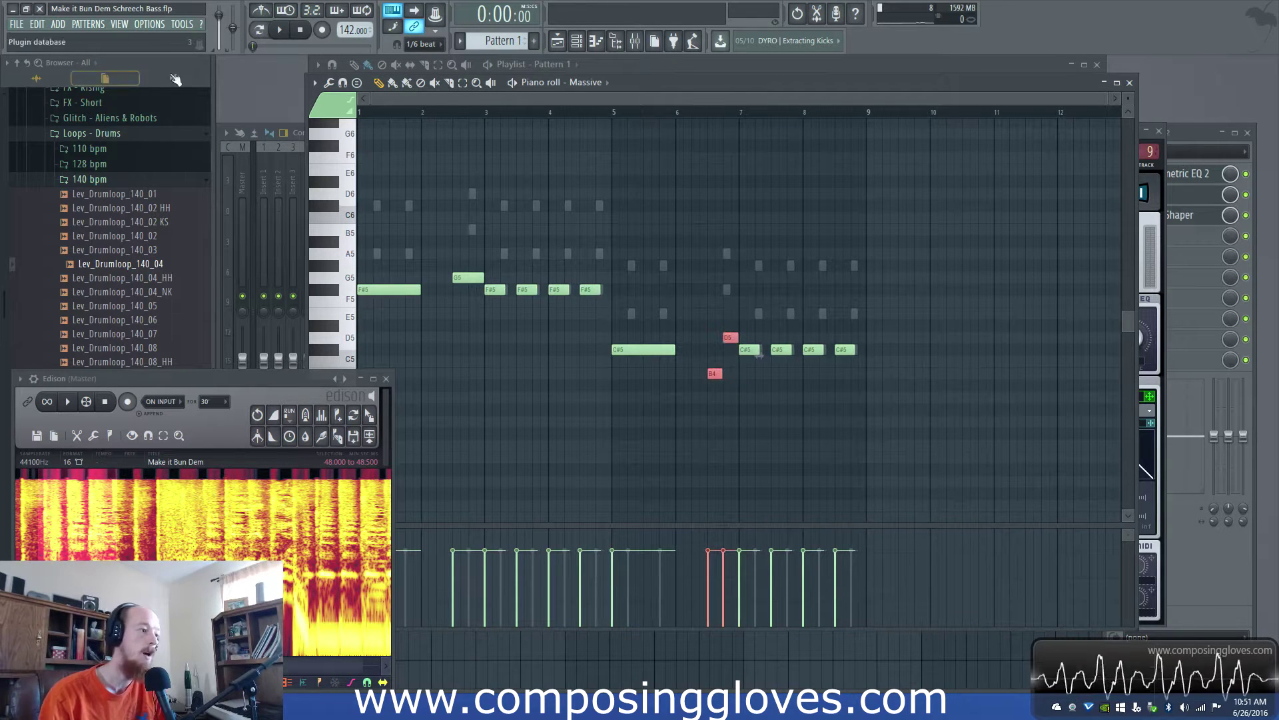
- View the Massive #2 and Massive synth windows from the channel rack, and position the Massive window over the piano roll
{"action": "key", "text": "F6"}
{"action": "left_click_drag", "start_coordinate": [355, 166], "coordinate": [477, 430]}
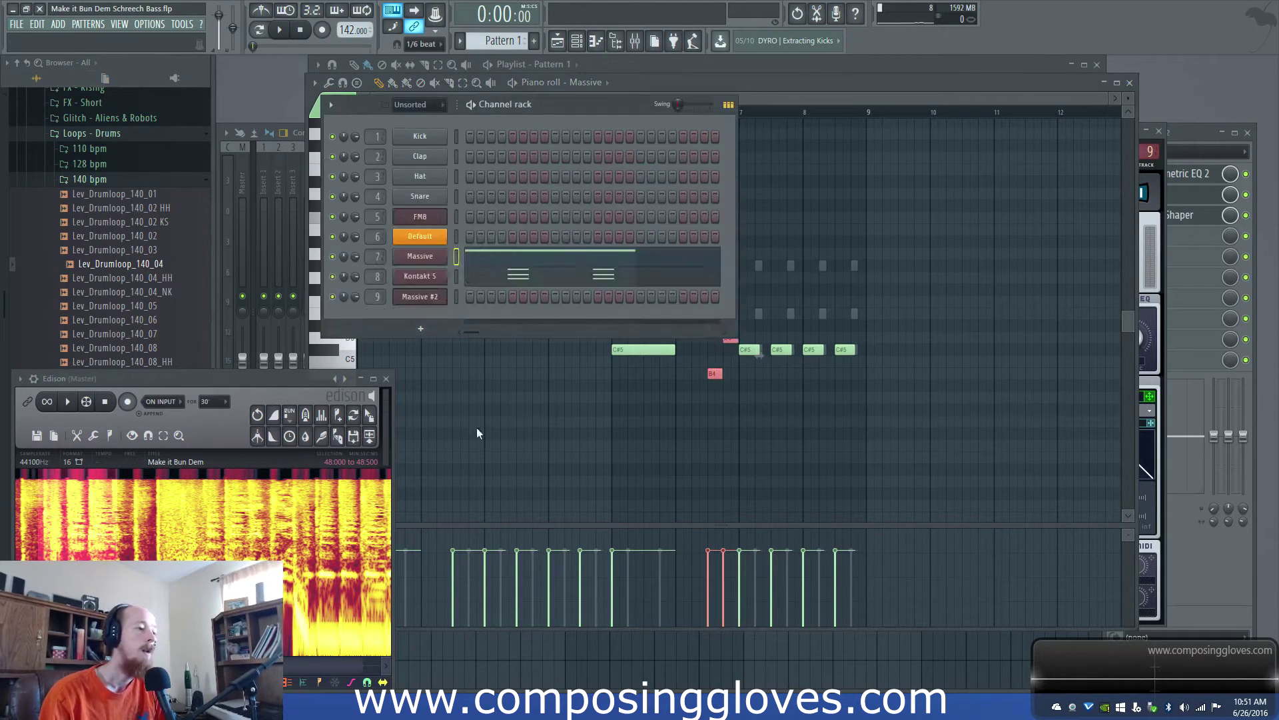
{"action": "left_click", "coordinate": [429, 301]}
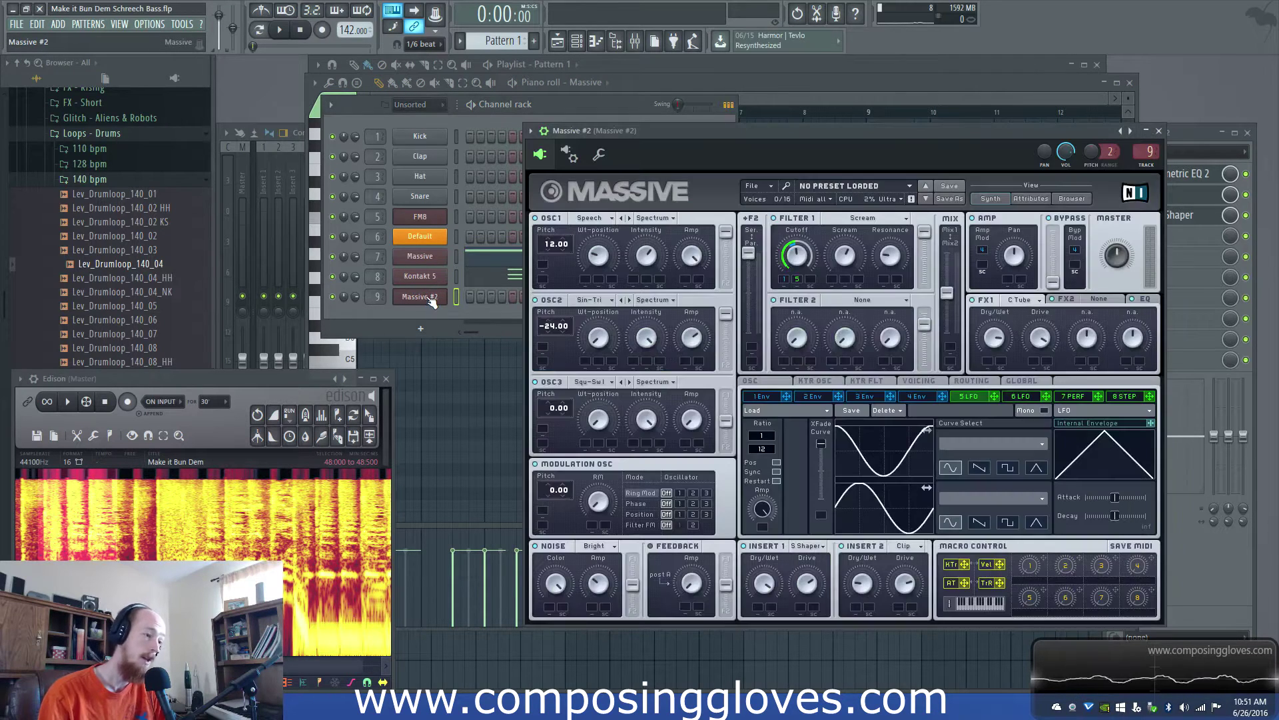
{"action": "left_click", "coordinate": [430, 256]}
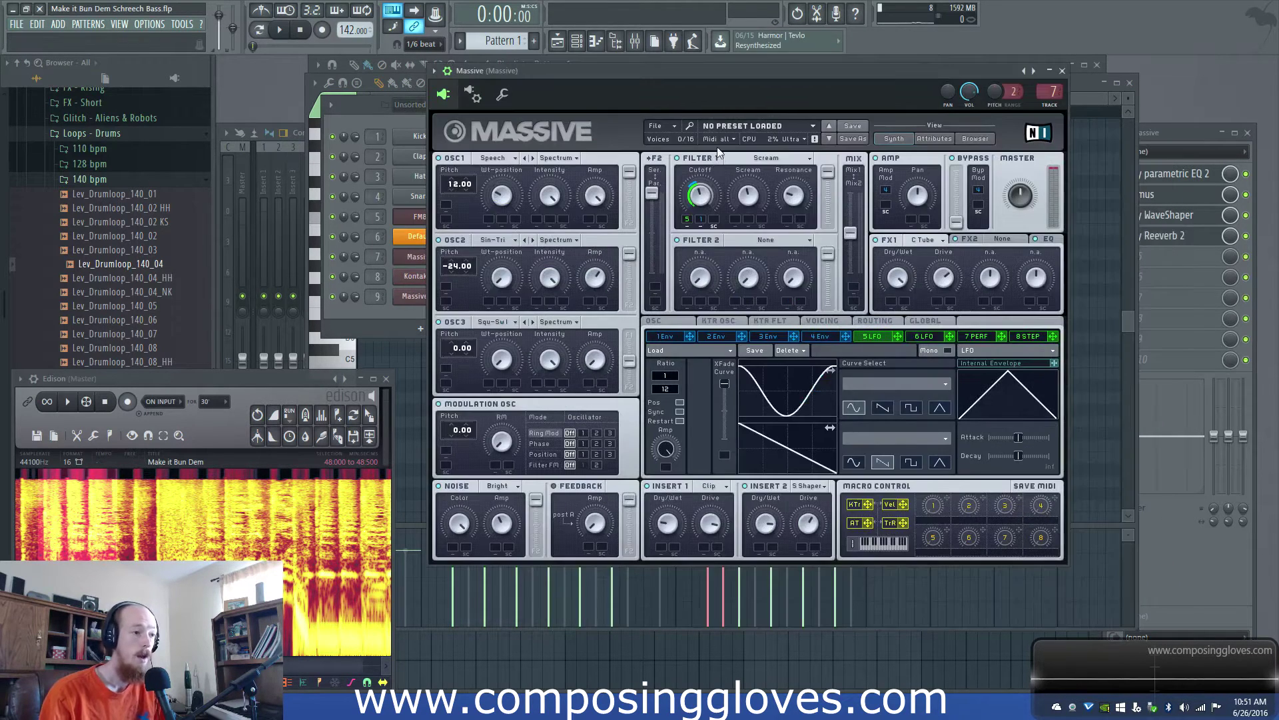
{"action": "left_click_drag", "start_coordinate": [643, 76], "coordinate": [629, 66]}
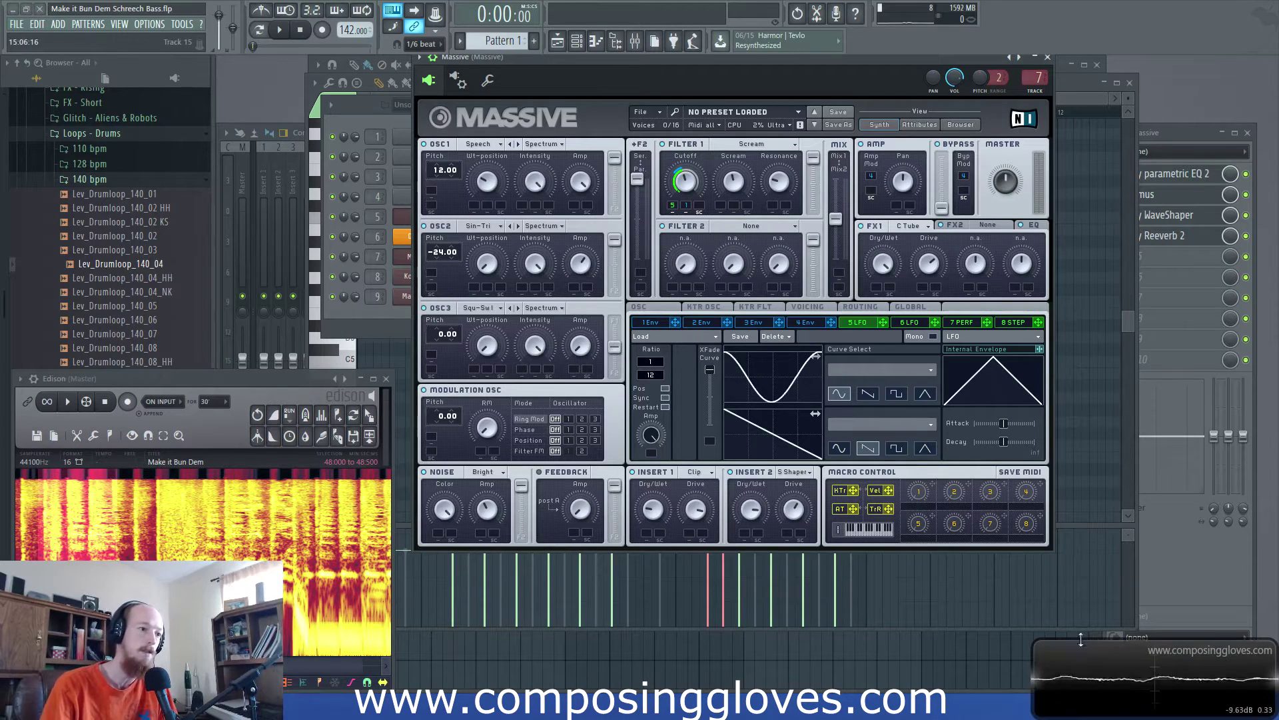
{"action": "left_click_drag", "start_coordinate": [755, 61], "coordinate": [734, 70]}
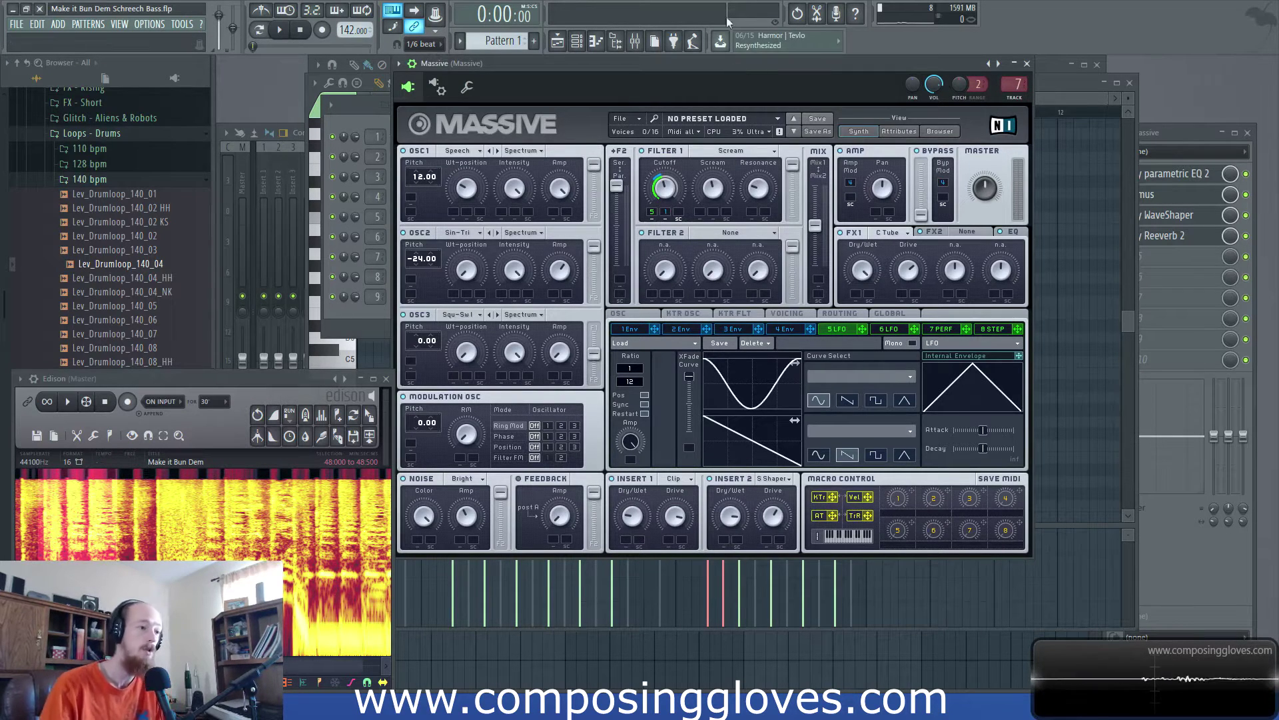
{"action": "left_click_drag", "start_coordinate": [598, 74], "coordinate": [648, 88]}
- Examine Massive's envelopes from 4 down to 1 and its oscillator, voicing and filter key-tracking settings
{"action": "left_click", "coordinate": [839, 345]}
{"action": "left_click", "coordinate": [784, 344]}
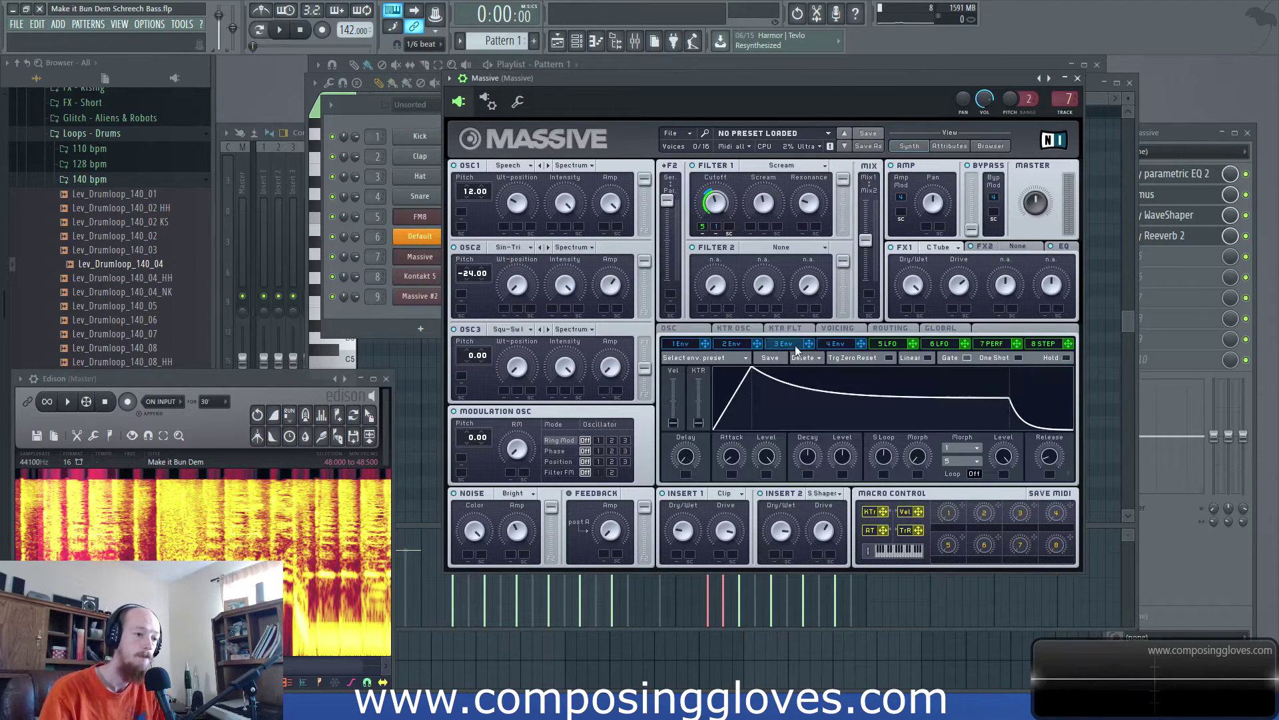
{"action": "left_click", "coordinate": [731, 343]}
{"action": "left_click", "coordinate": [682, 340]}
{"action": "left_click", "coordinate": [697, 327]}
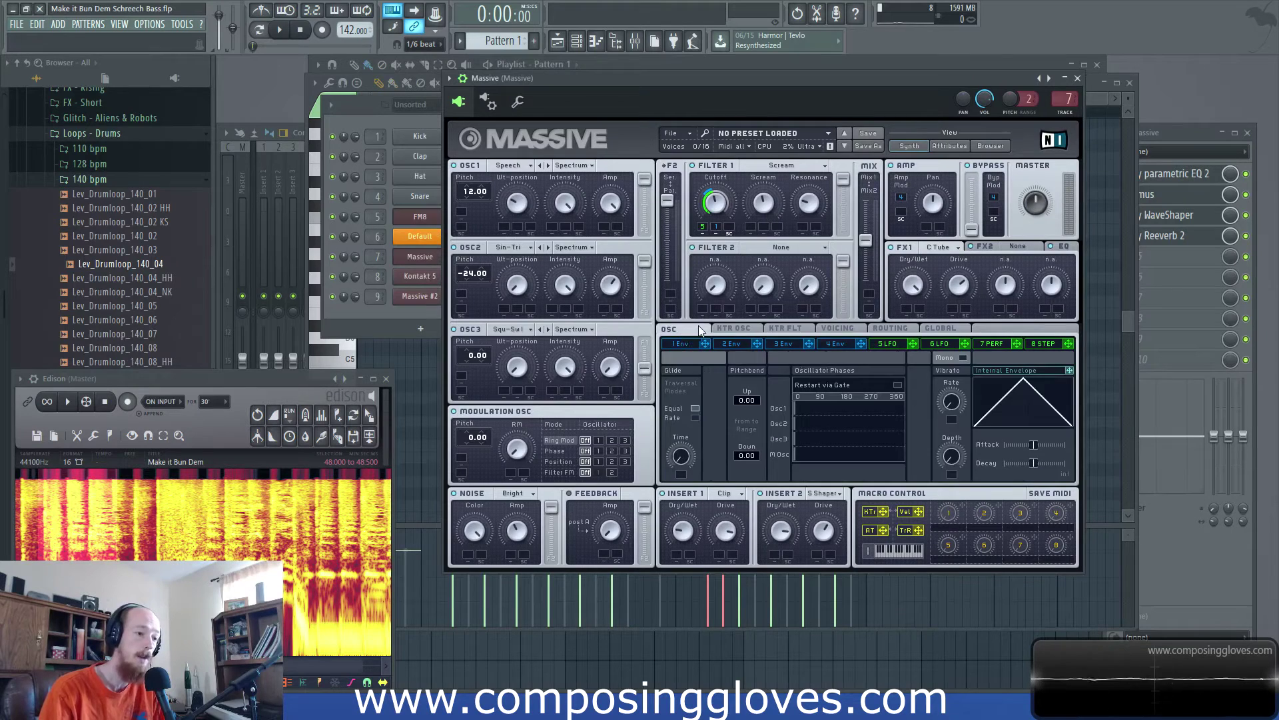
{"action": "left_click", "coordinate": [841, 328]}
{"action": "left_click", "coordinate": [778, 330]}
{"action": "left_click", "coordinate": [679, 328]}
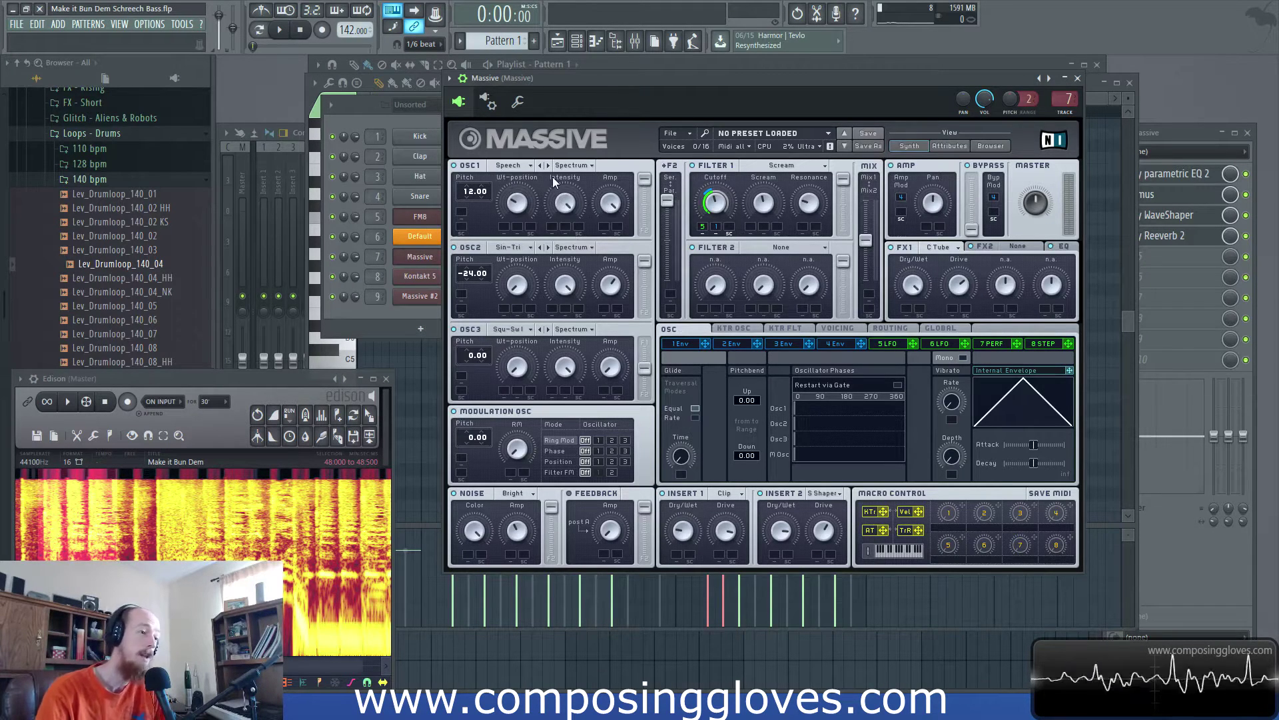
- Inspect the OSC1 wavetable list without changing it, and audition Pattern 1 through Massive
{"action": "left_click", "coordinate": [515, 170]}
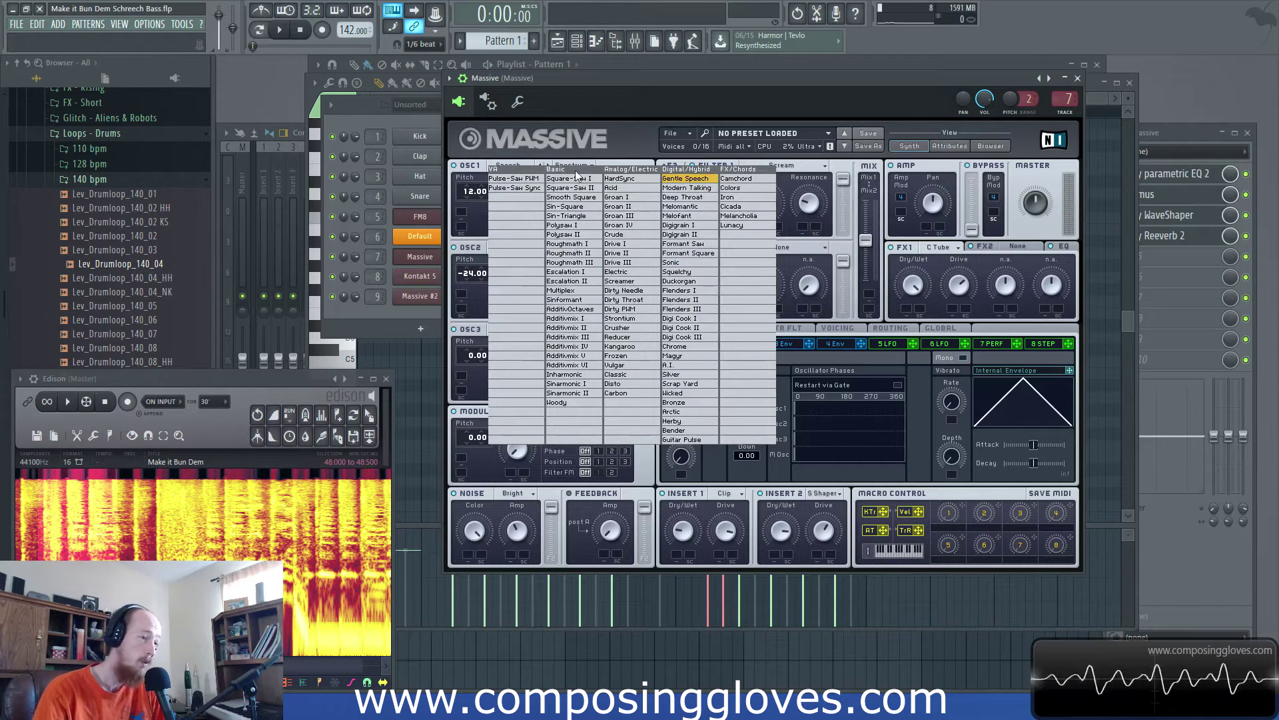
{"action": "left_click", "coordinate": [609, 118]}
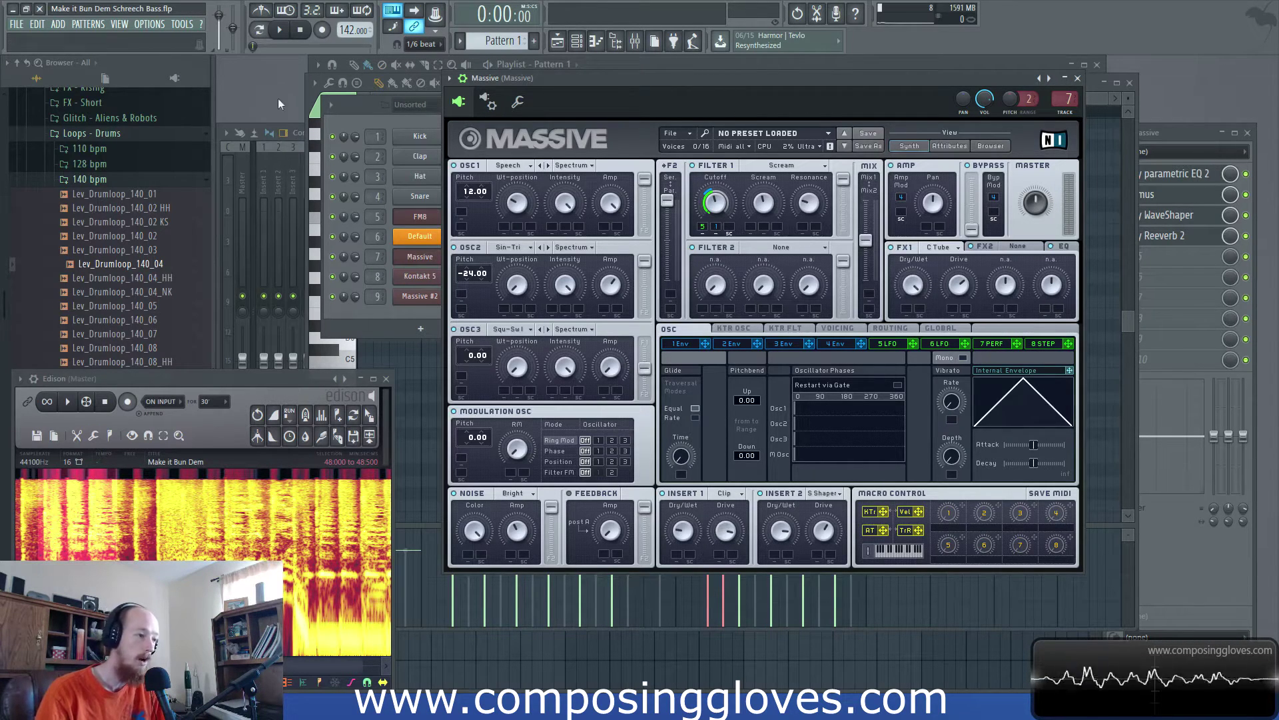
{"action": "left_click", "coordinate": [371, 322]}
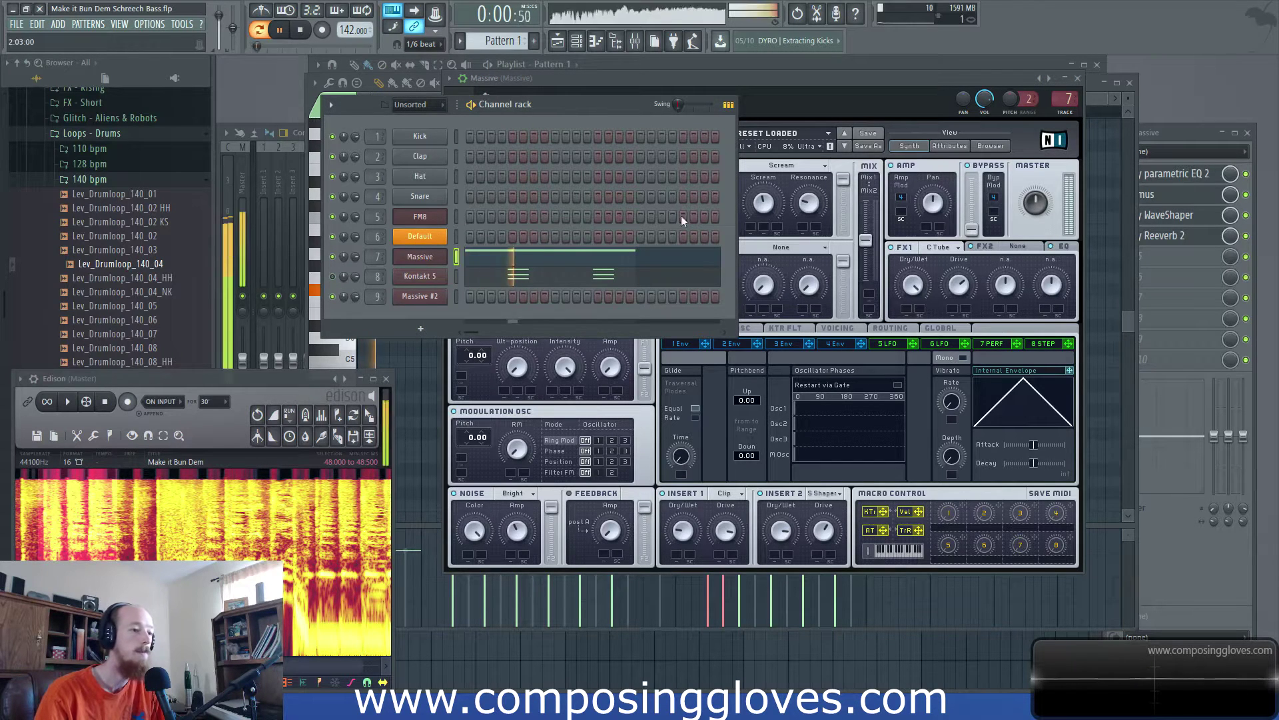
{"action": "left_click", "coordinate": [420, 257]}
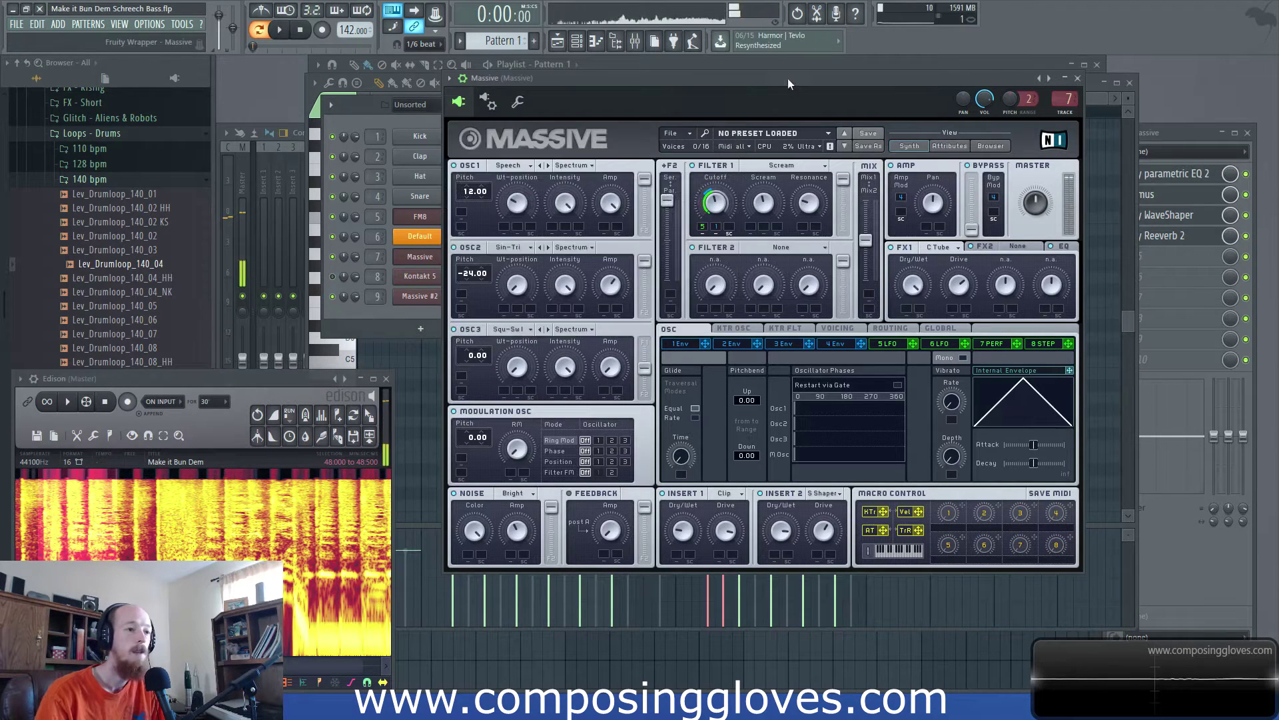
- Check Massive #2 for comparison, and try the Disto wavetable on Massive's OSC1 before restoring Gentle Speech
{"action": "left_click", "coordinate": [542, 166]}
{"action": "left_click", "coordinate": [542, 166]}
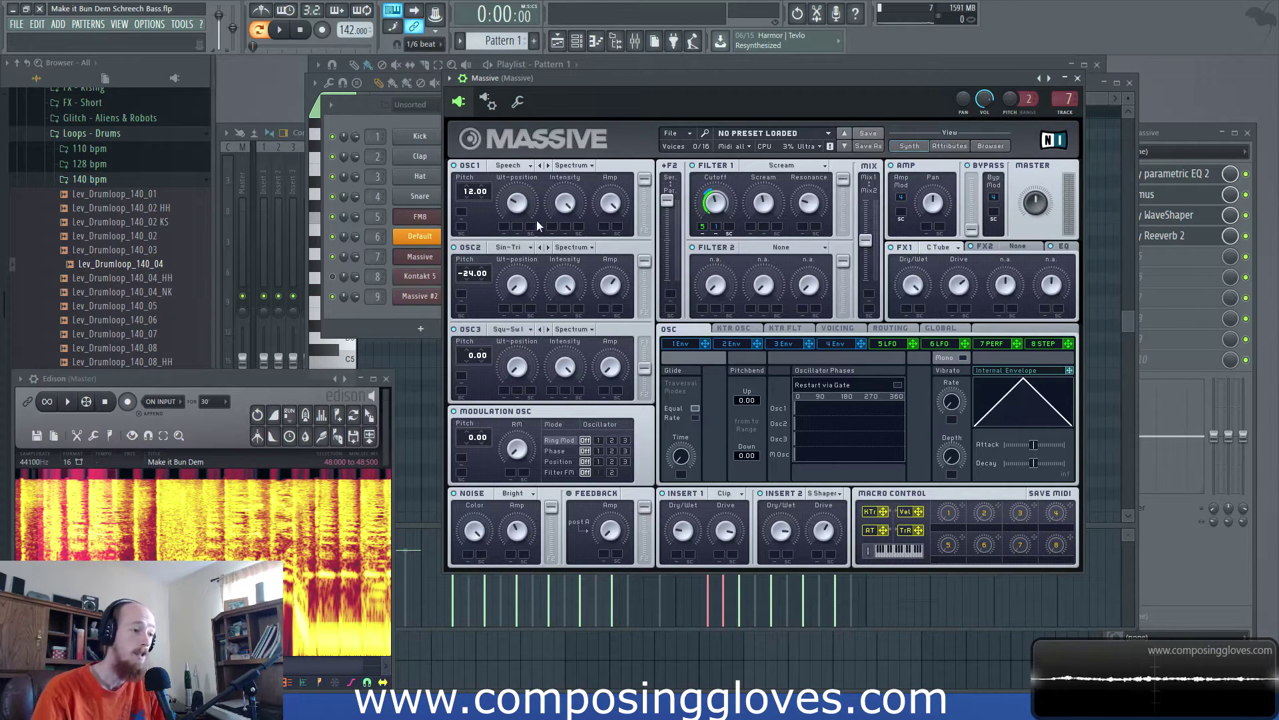
{"action": "left_click", "coordinate": [423, 301]}
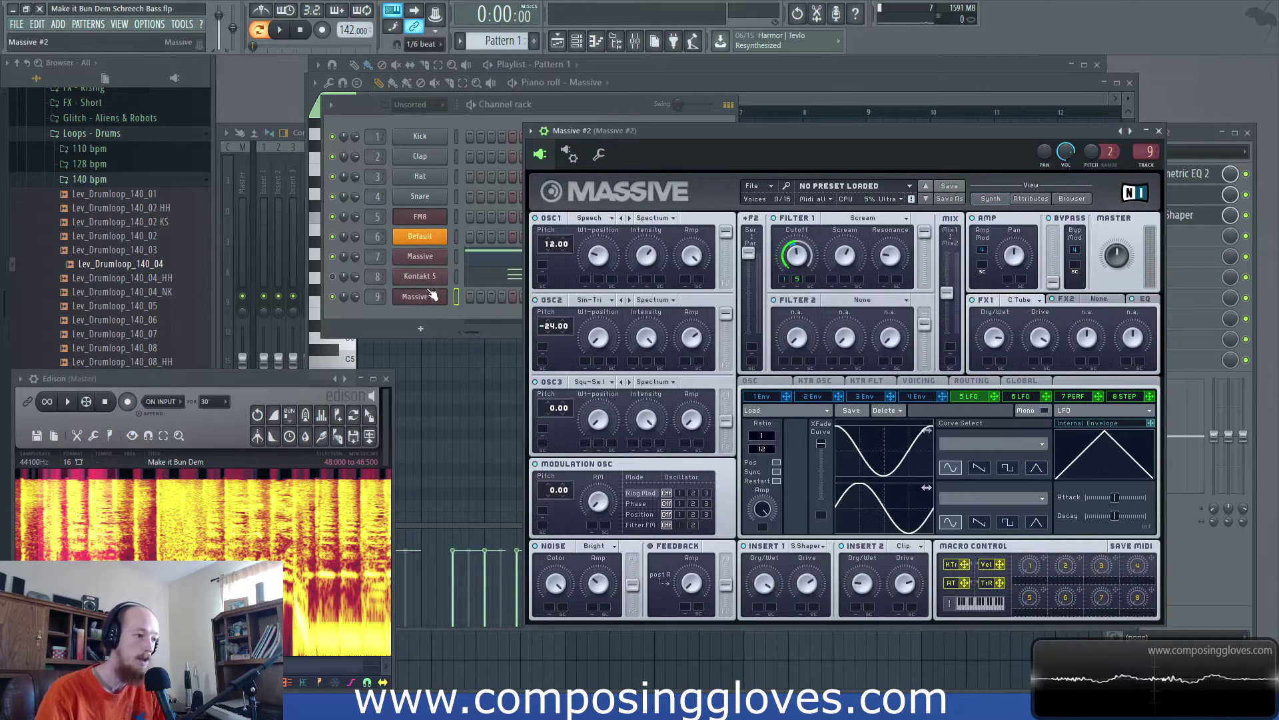
{"action": "left_click", "coordinate": [427, 258]}
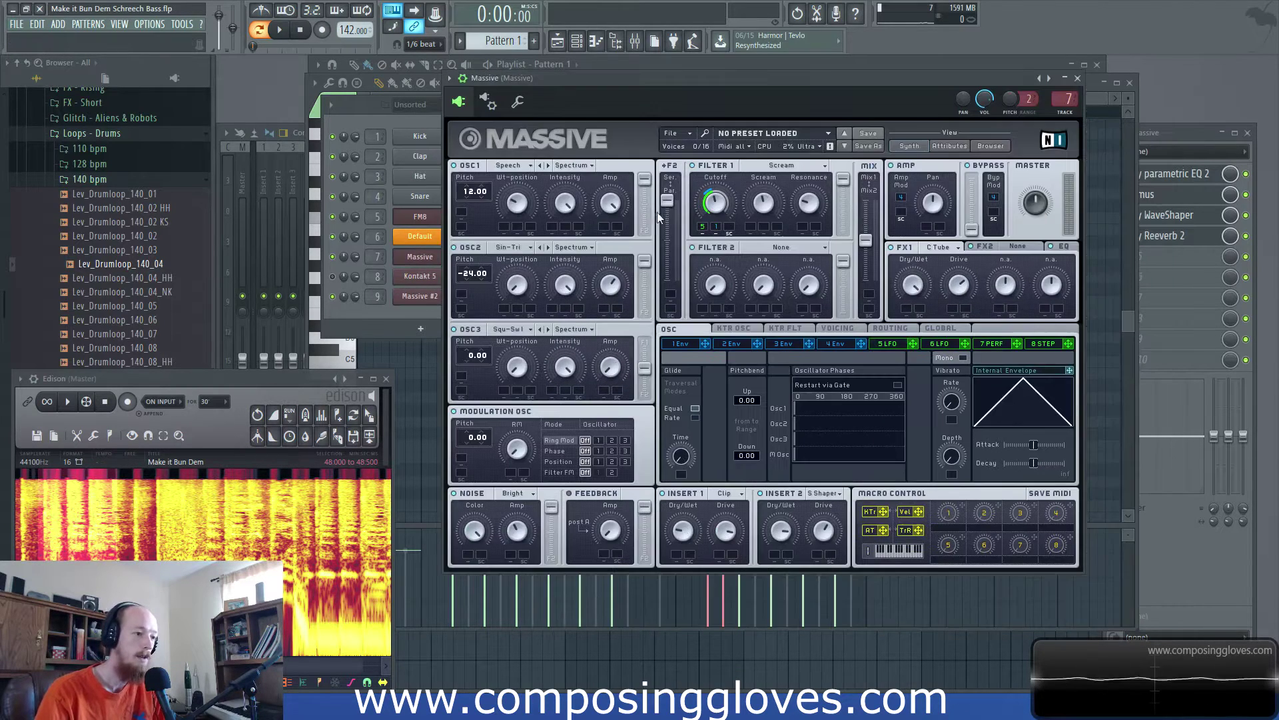
{"action": "left_click", "coordinate": [522, 171]}
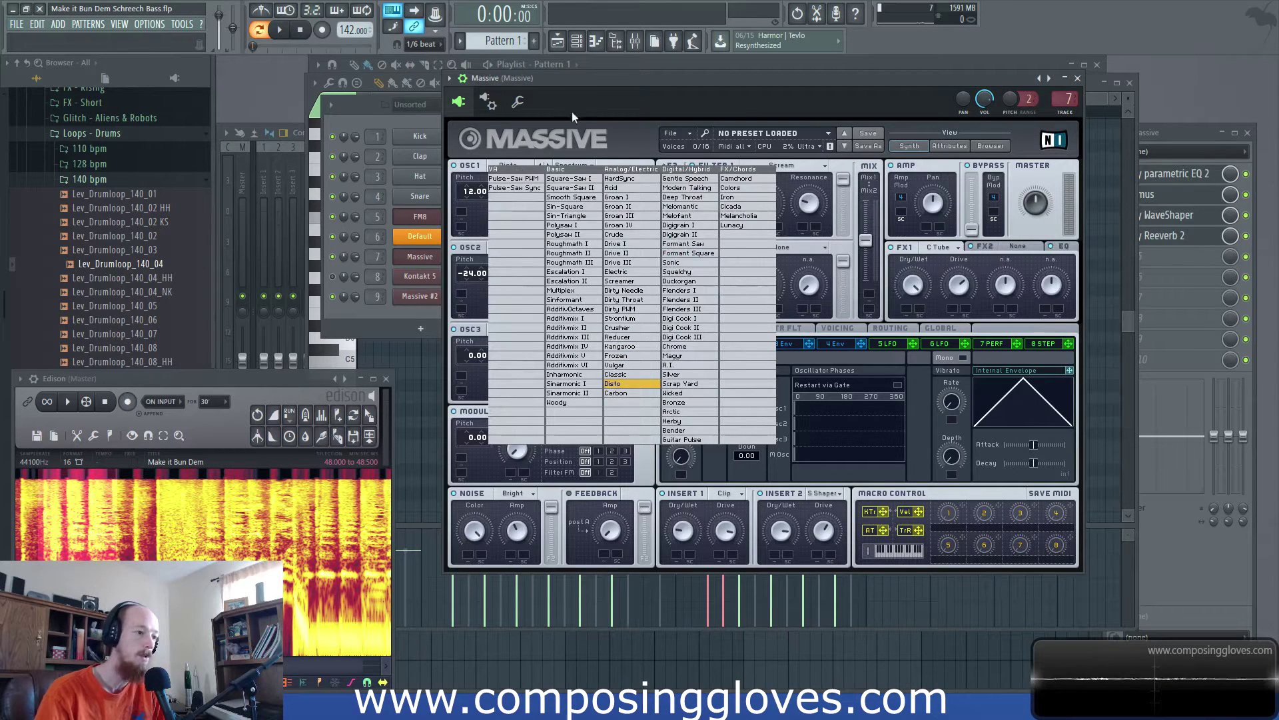
{"action": "left_click", "coordinate": [595, 141]}
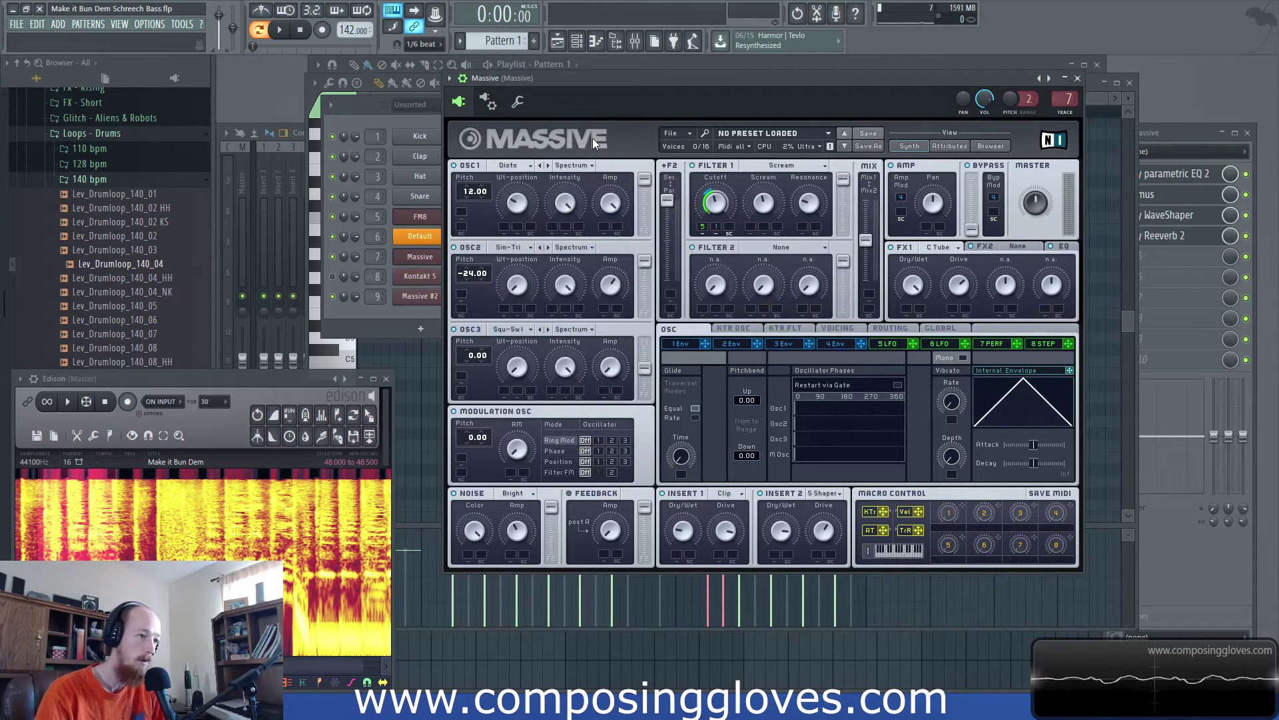
{"action": "left_click", "coordinate": [548, 167]}
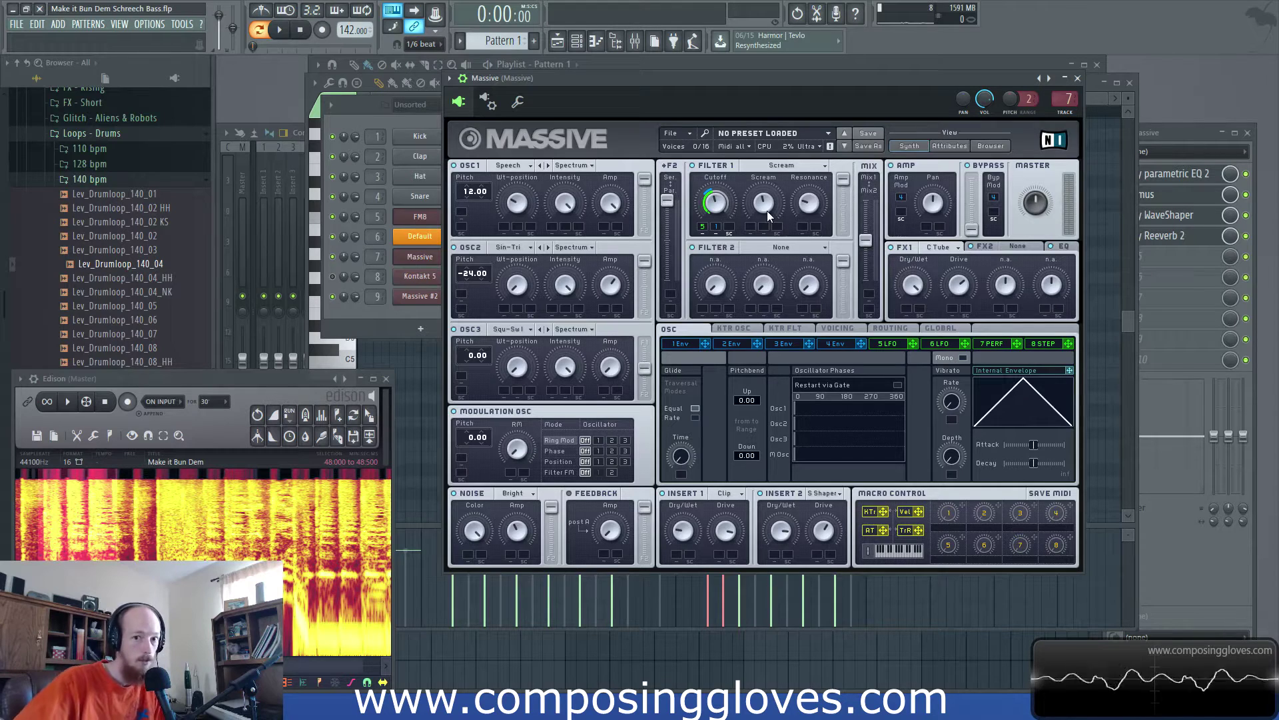
- Compare the shapes of envelopes 4 and 1 in Massive, and return to the oscillator settings page
{"action": "left_click_drag", "start_coordinate": [695, 76], "coordinate": [693, 70]}
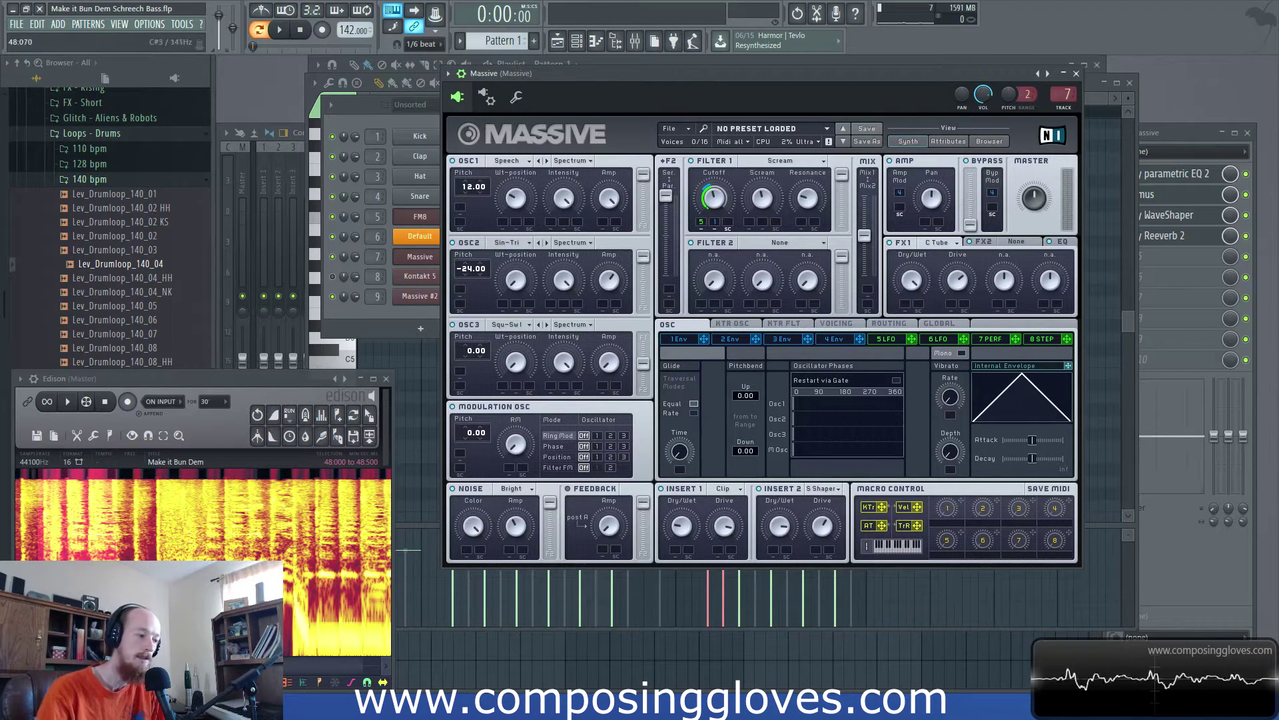
{"action": "left_click", "coordinate": [849, 338]}
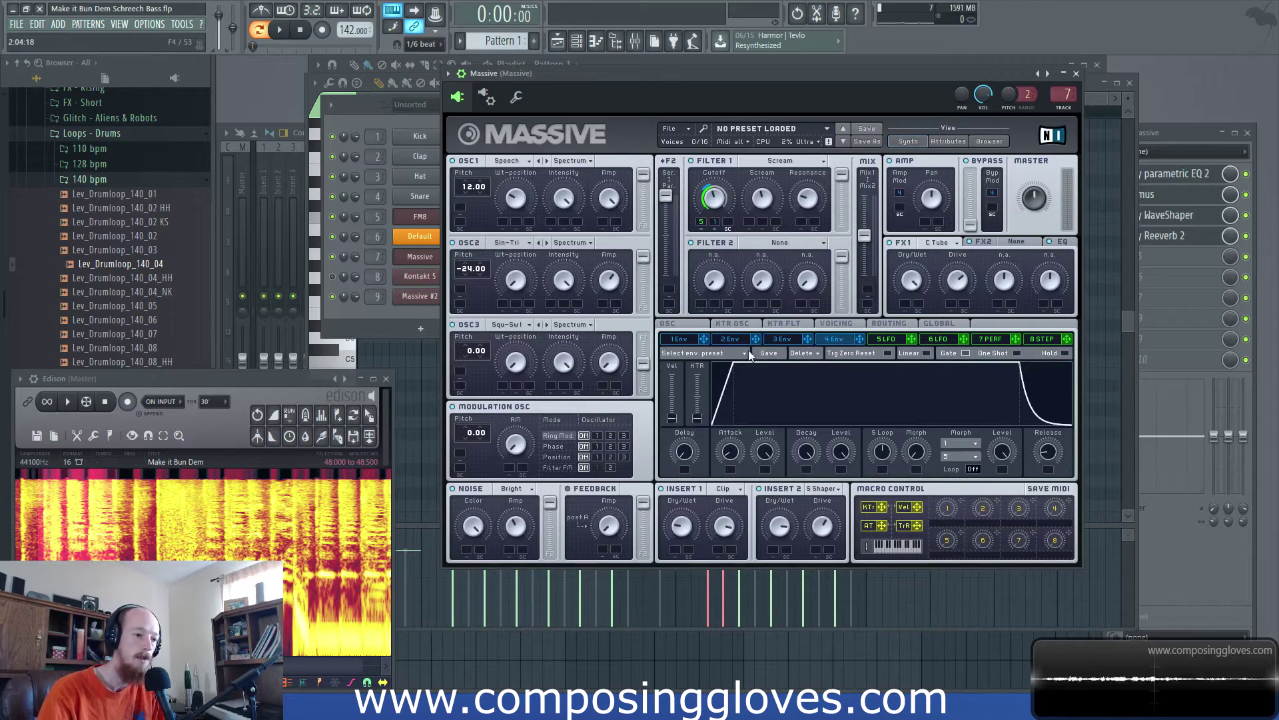
{"action": "left_click", "coordinate": [680, 342]}
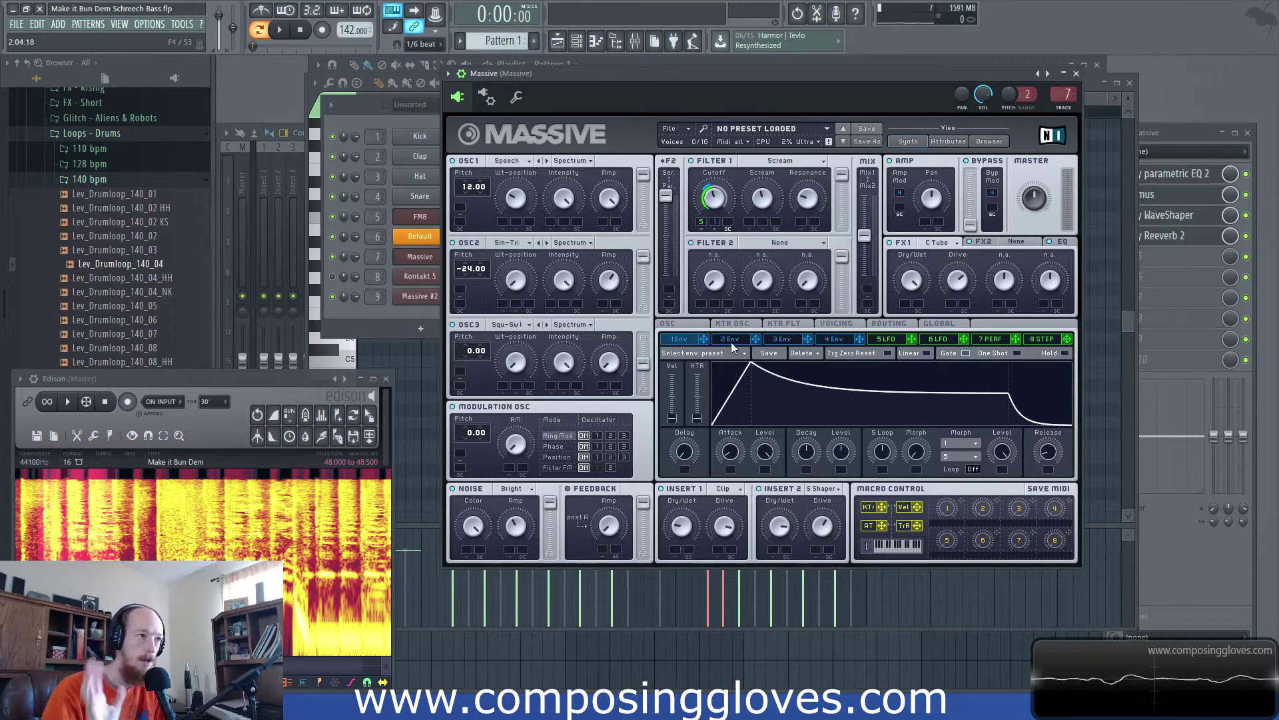
{"action": "left_click", "coordinate": [845, 339]}
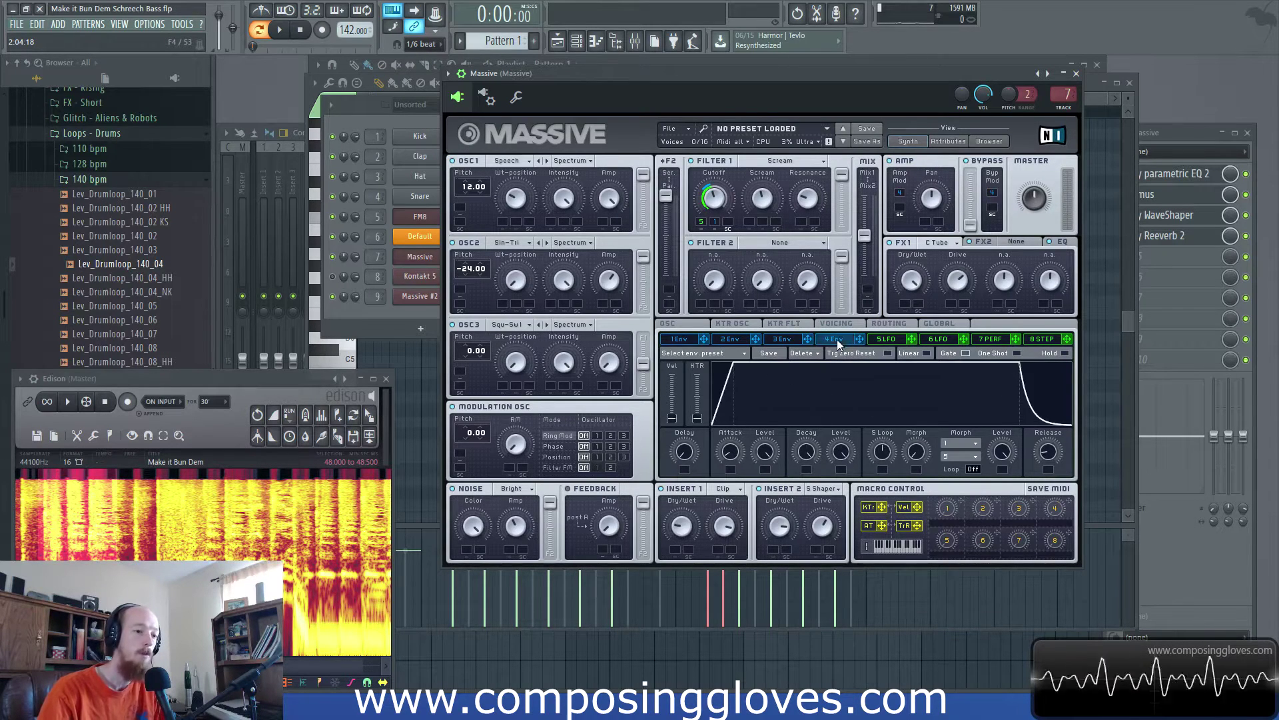
{"action": "left_click", "coordinate": [697, 325]}
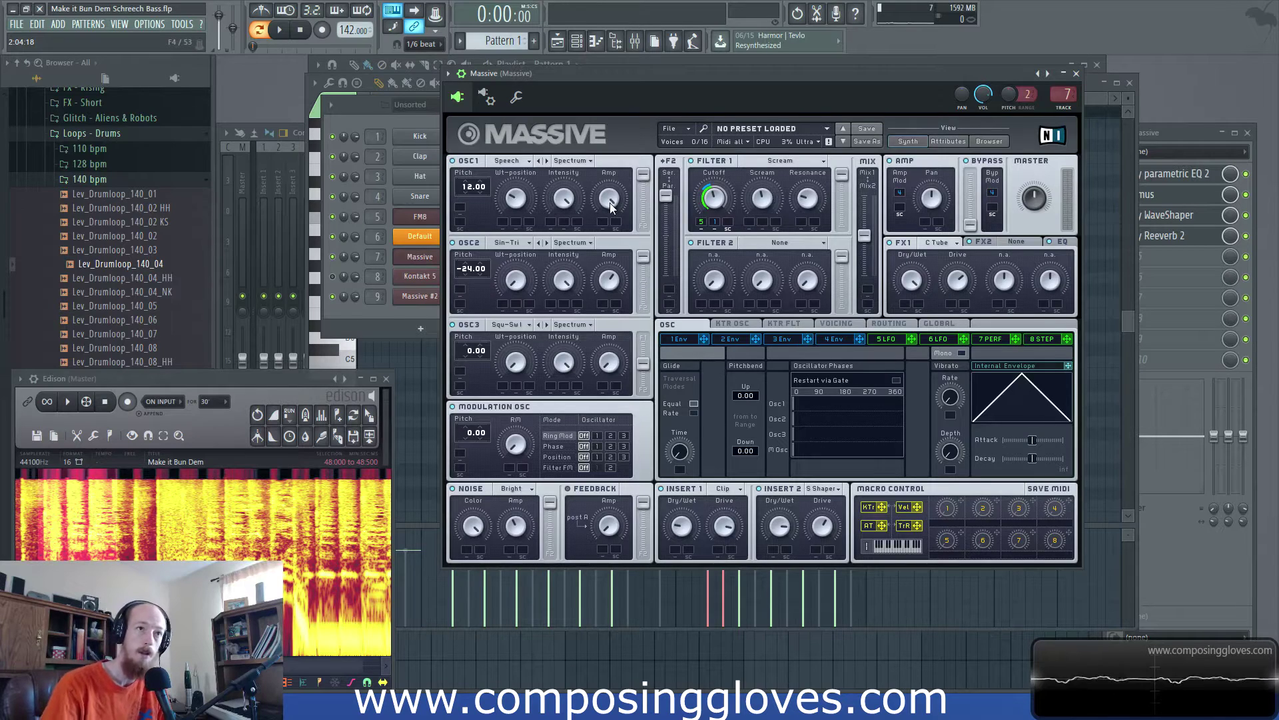
- Enlarge Edison's Make it Bun Dem spectrogram to examine the bass harmonics, and return its window to a compact size beside Massive
{"action": "left_click_drag", "start_coordinate": [653, 76], "coordinate": [634, 72]}
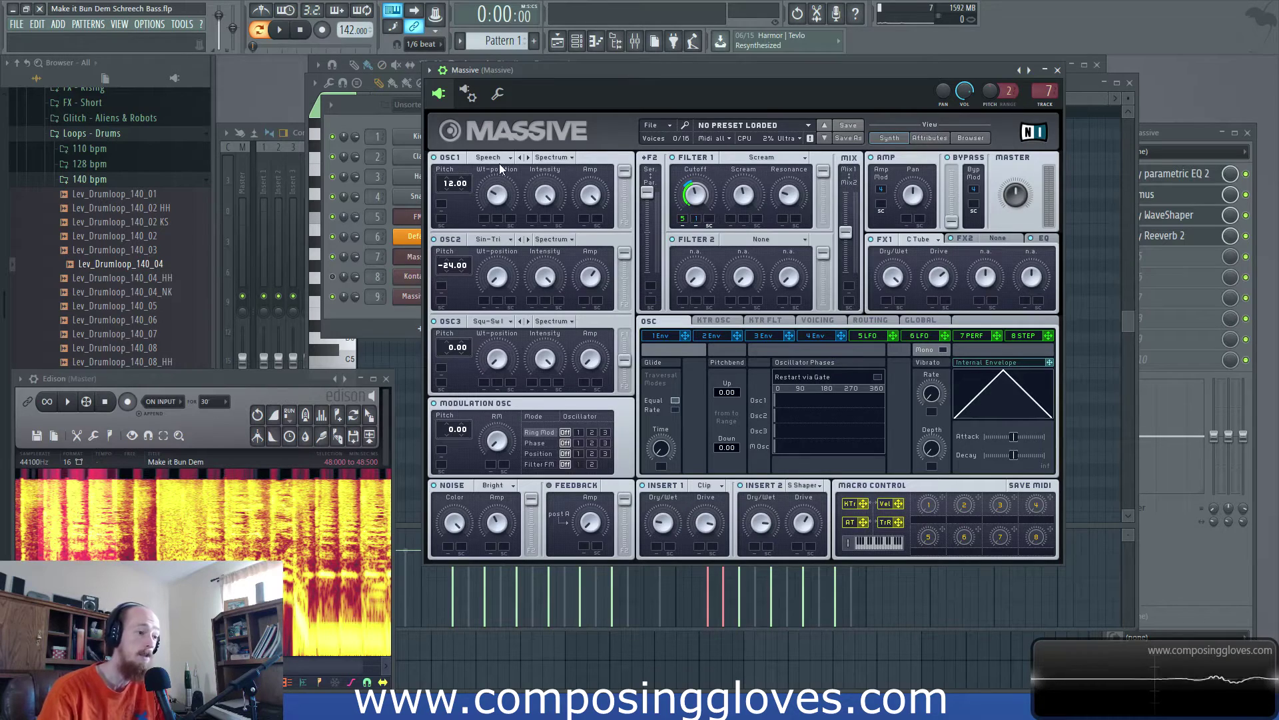
{"action": "left_click_drag", "start_coordinate": [238, 381], "coordinate": [318, 225]}
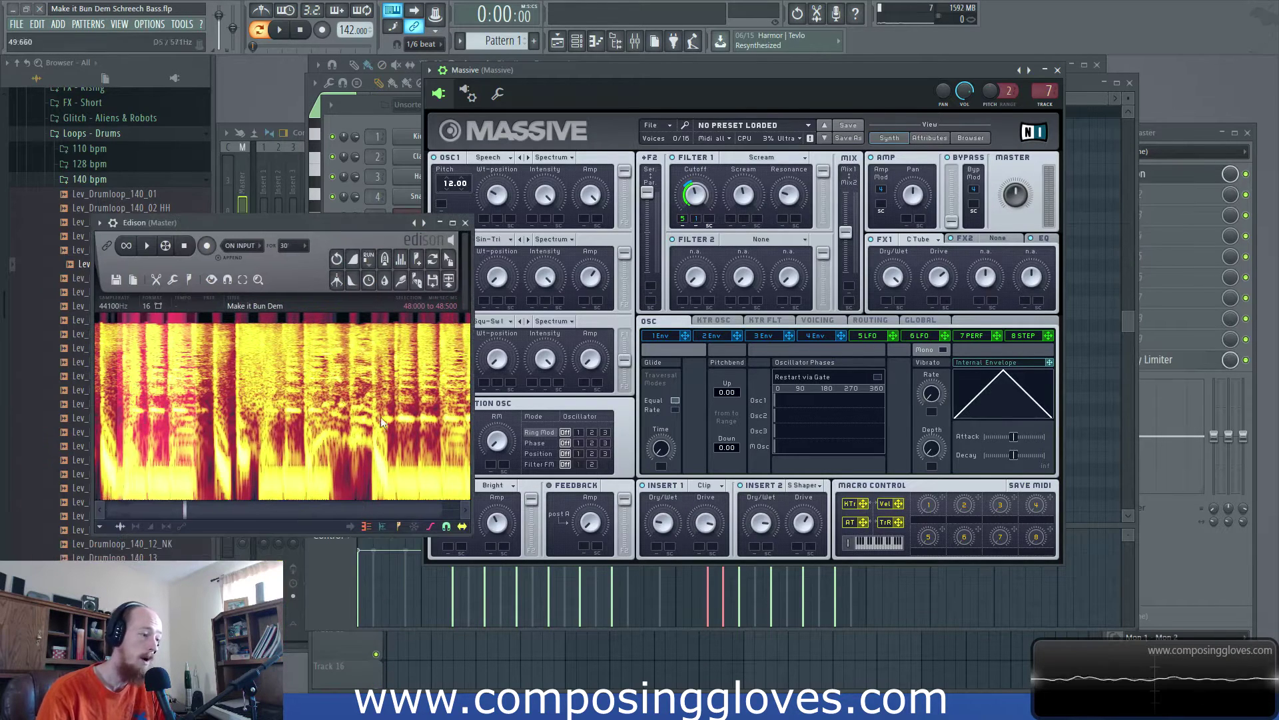
{"action": "left_click", "coordinate": [472, 537]}
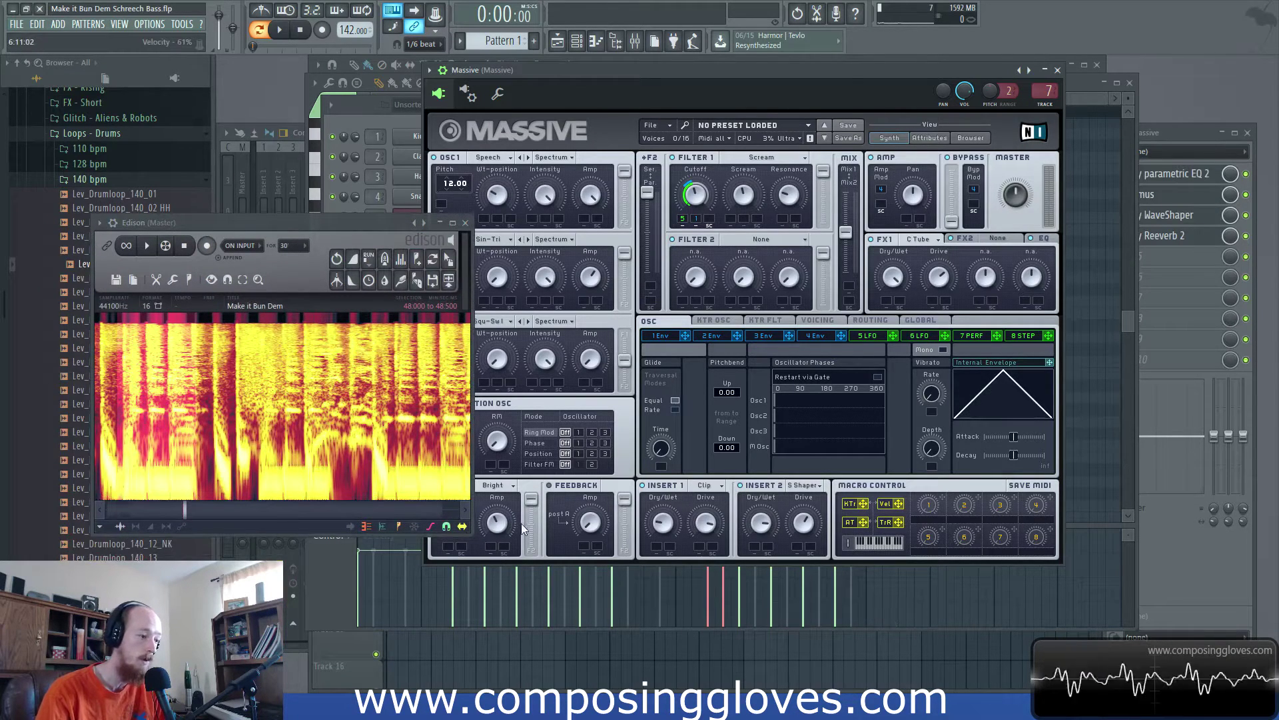
{"action": "left_click_drag", "start_coordinate": [471, 531], "coordinate": [907, 630]}
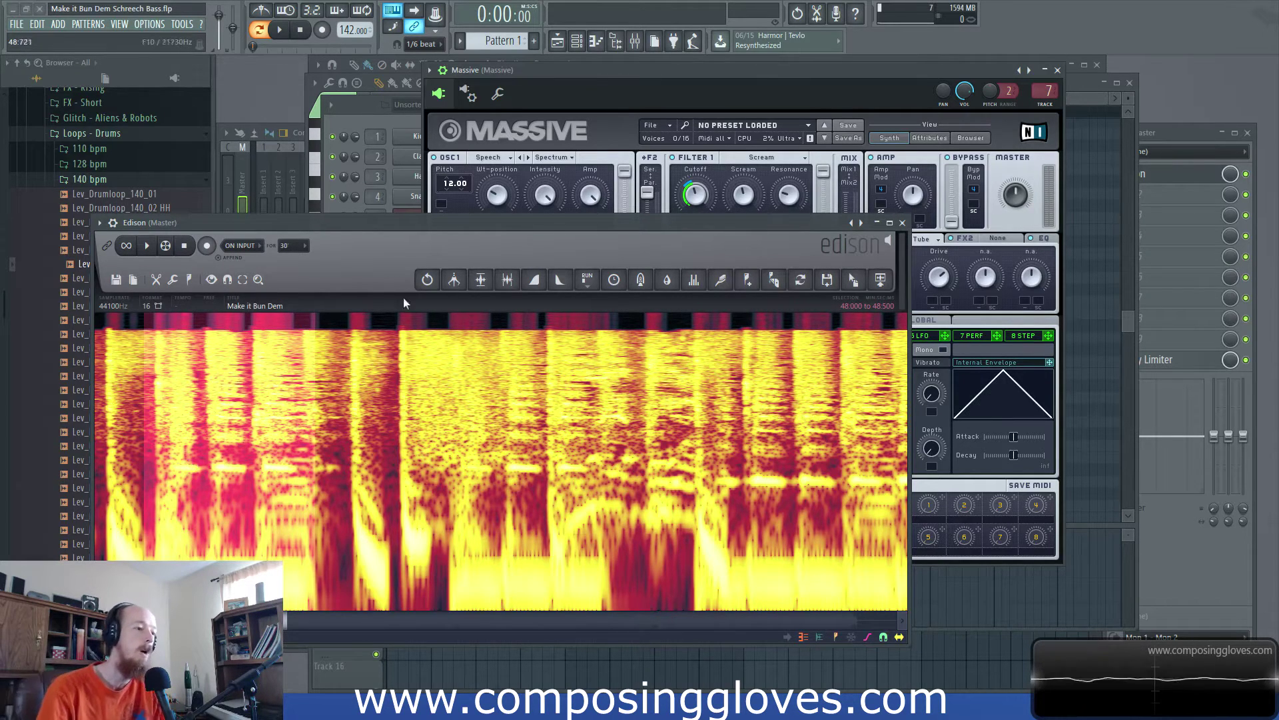
{"action": "left_click_drag", "start_coordinate": [909, 643], "coordinate": [437, 581]}
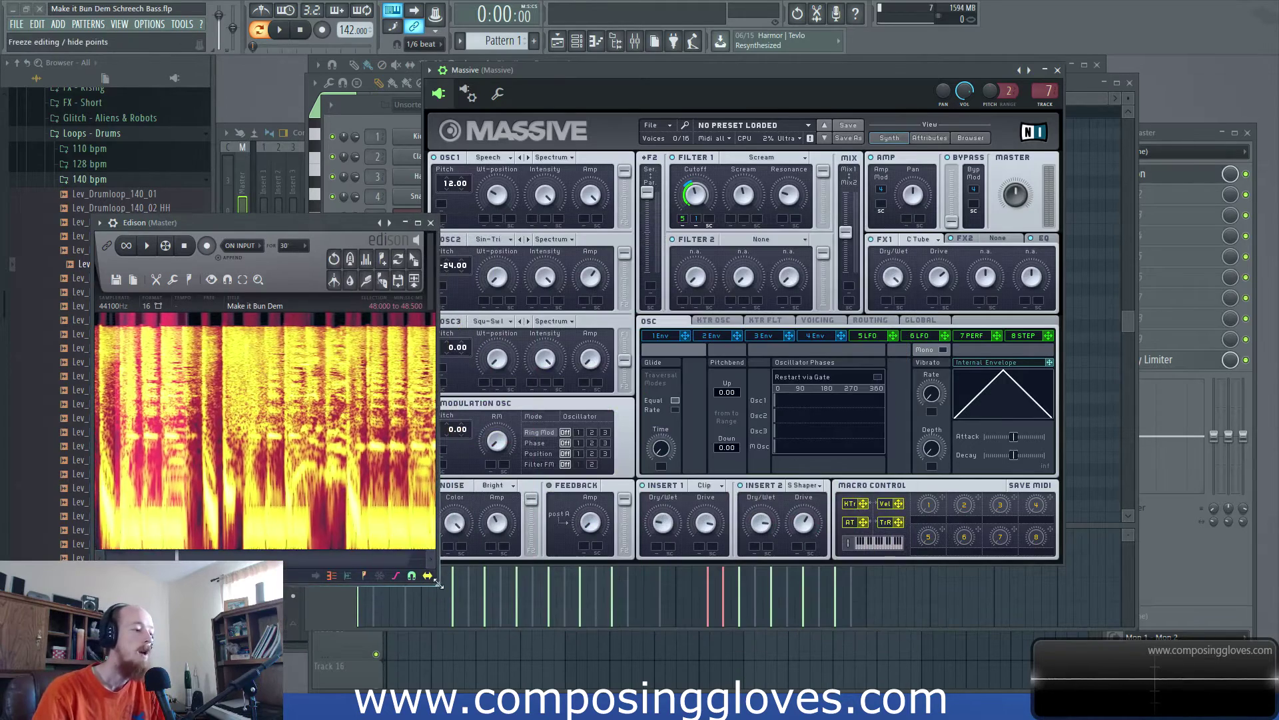
{"action": "left_click_drag", "start_coordinate": [308, 226], "coordinate": [228, 332]}
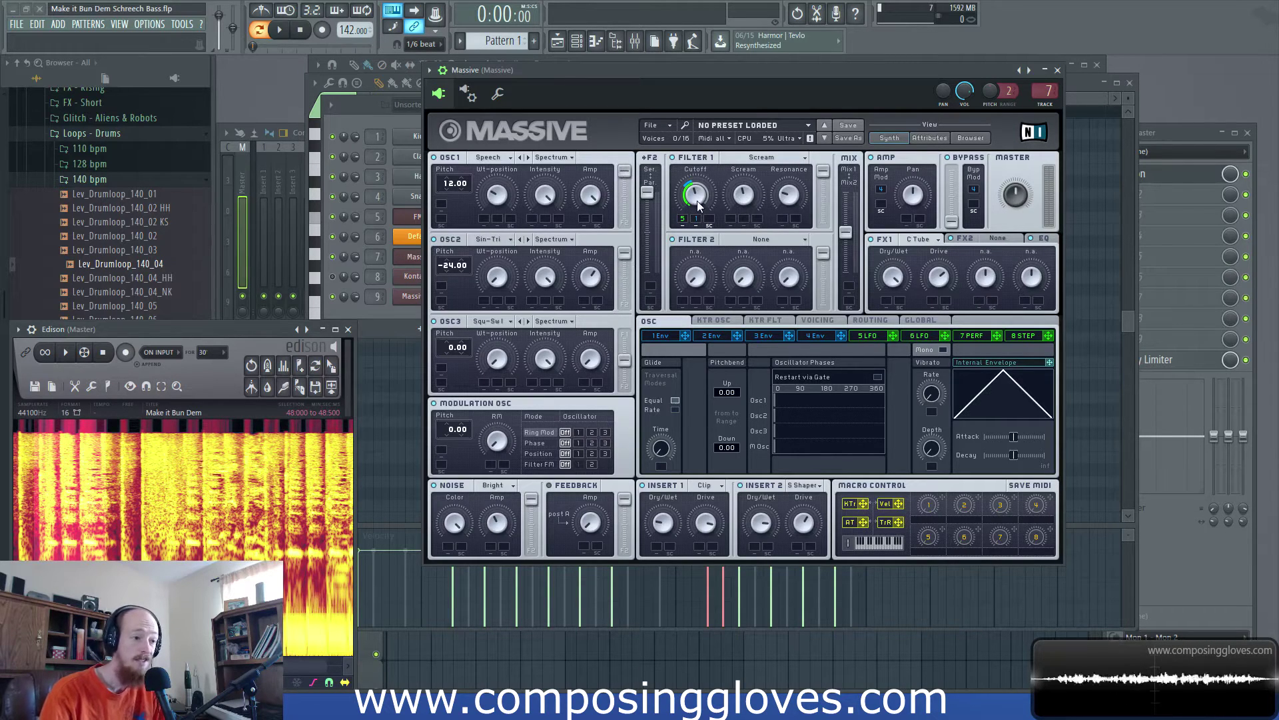
- Compare LFO 5 and envelope 1 in Massive against Filter 1's Cutoff modulation, auditioning Pattern 1
{"action": "left_click", "coordinate": [869, 337]}
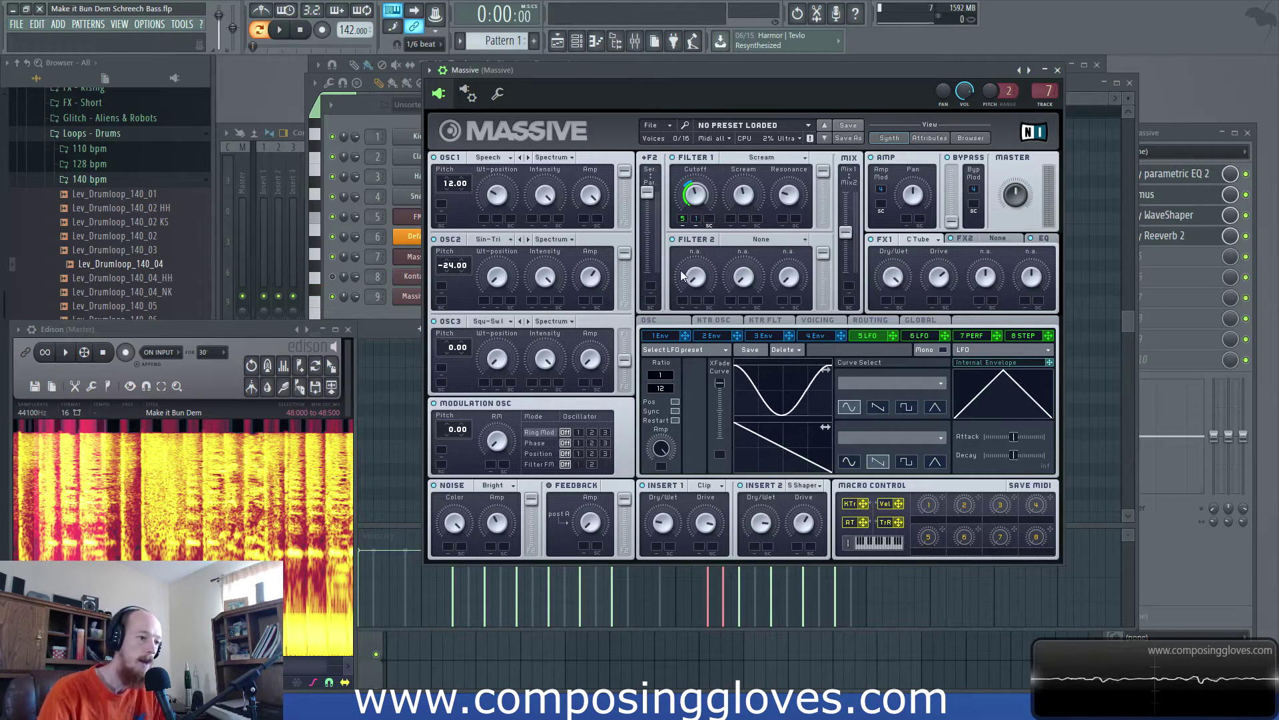
{"action": "left_click", "coordinate": [658, 336]}
{"action": "mouse_move", "coordinate": [695, 220]}
{"action": "left_mouse_down"}
{"action": "mouse_move", "coordinate": [683, 211]}
{"action": "mouse_move", "coordinate": [699, 170]}
{"action": "mouse_move", "coordinate": [699, 202]}
{"action": "left_mouse_up"}
{"action": "key", "text": "space"}
{"action": "key", "text": "space"}
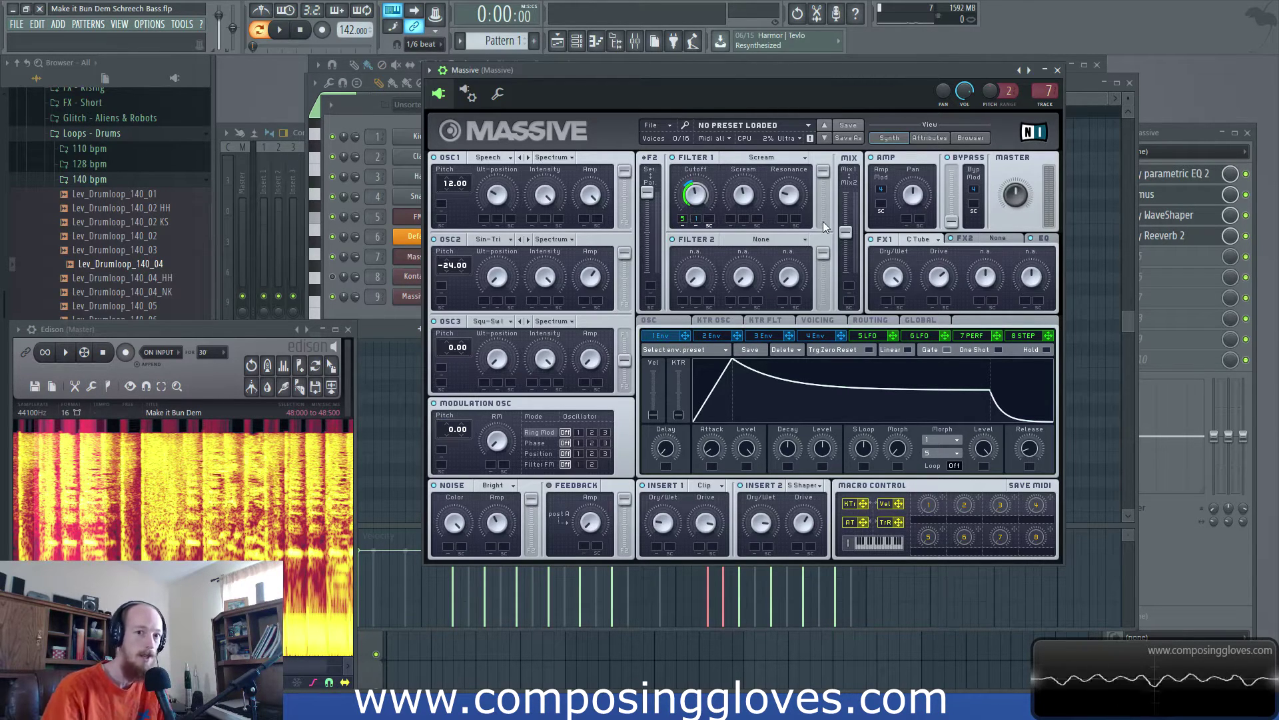
{"action": "left_click", "coordinate": [874, 336]}
{"action": "left_click", "coordinate": [663, 336]}
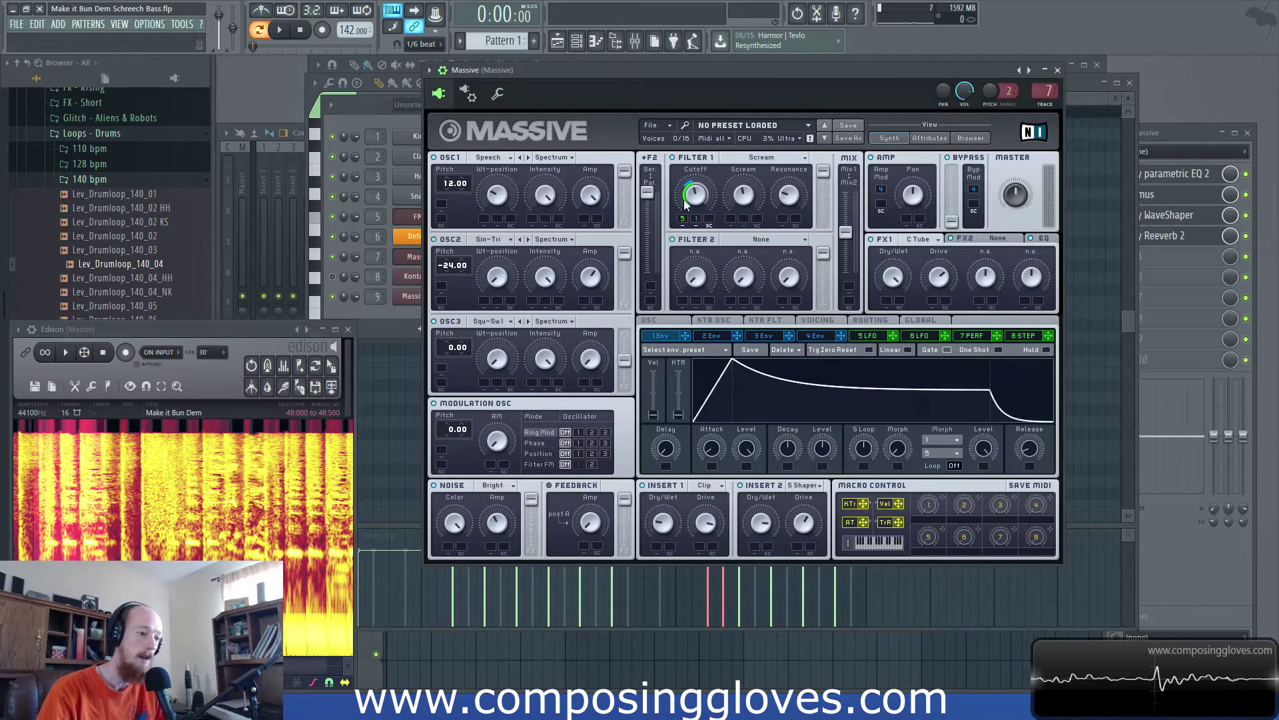
{"action": "left_click", "coordinate": [878, 337]}
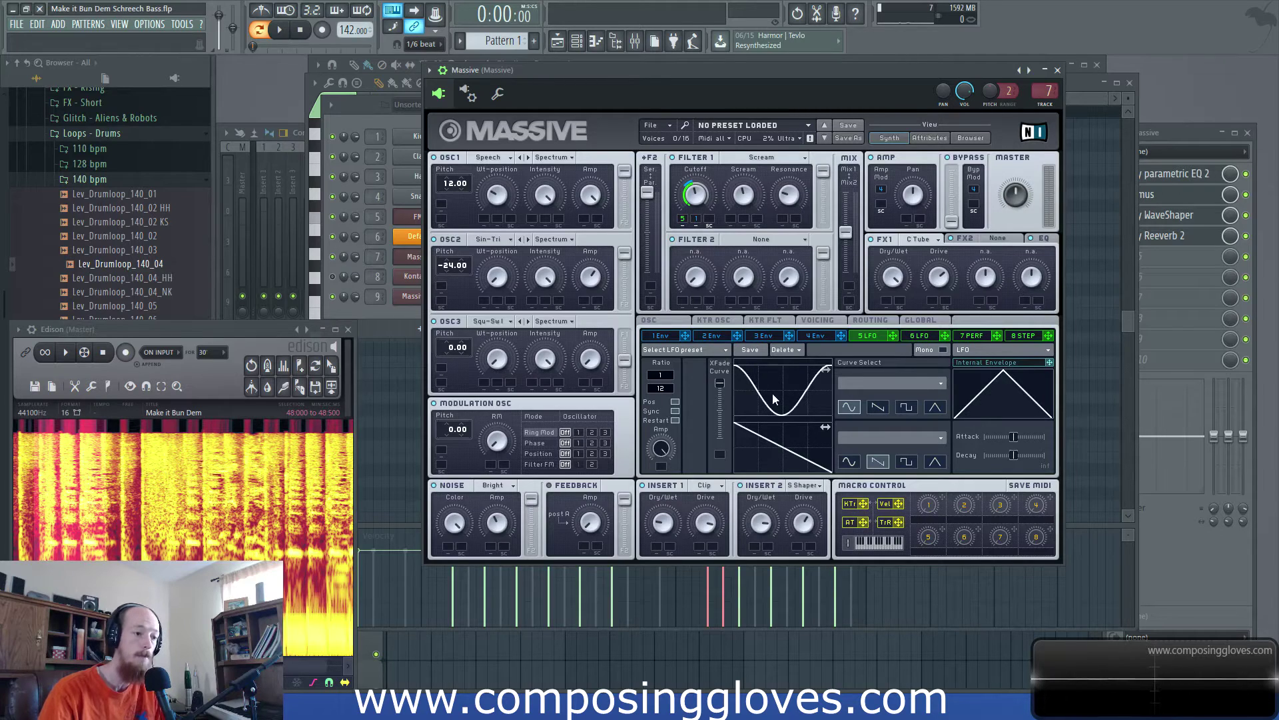
- Try a different phase for the upper sine curve of Massive's LFO 5 and audition Pattern 1
{"action": "left_click_drag", "start_coordinate": [775, 394], "coordinate": [757, 366]}
{"action": "key", "text": "space"}
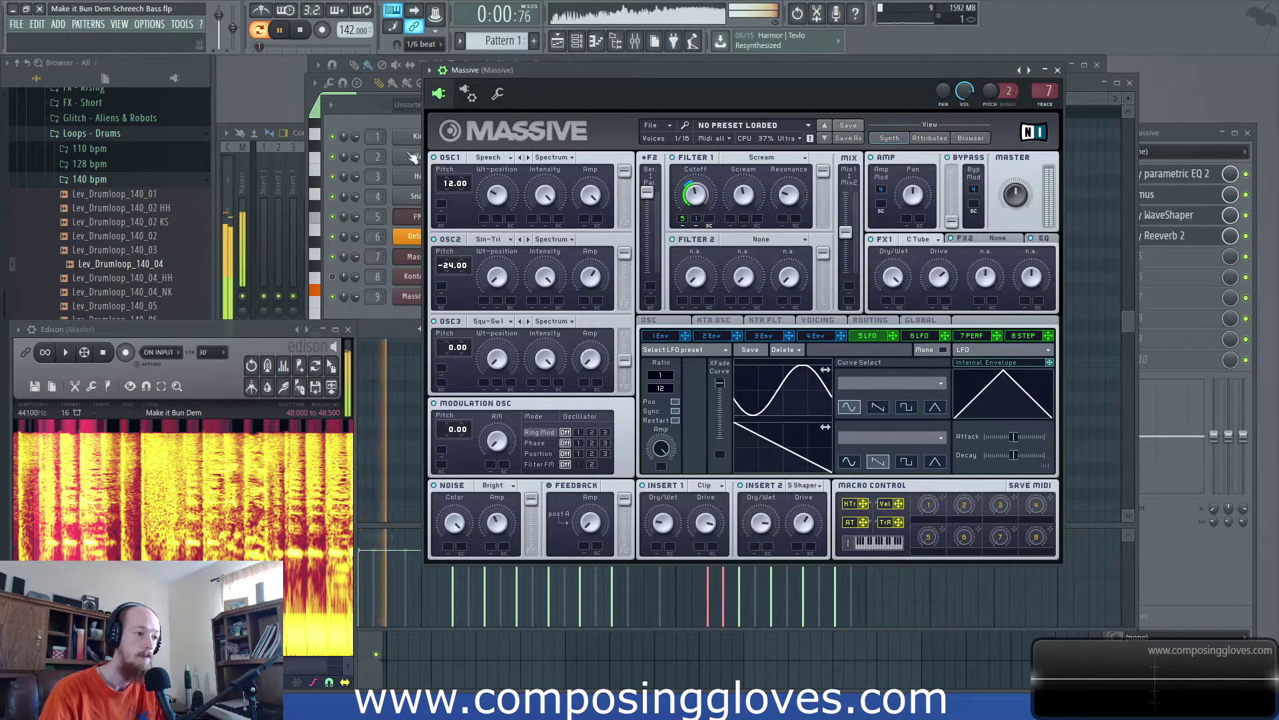
{"action": "key", "text": "space"}
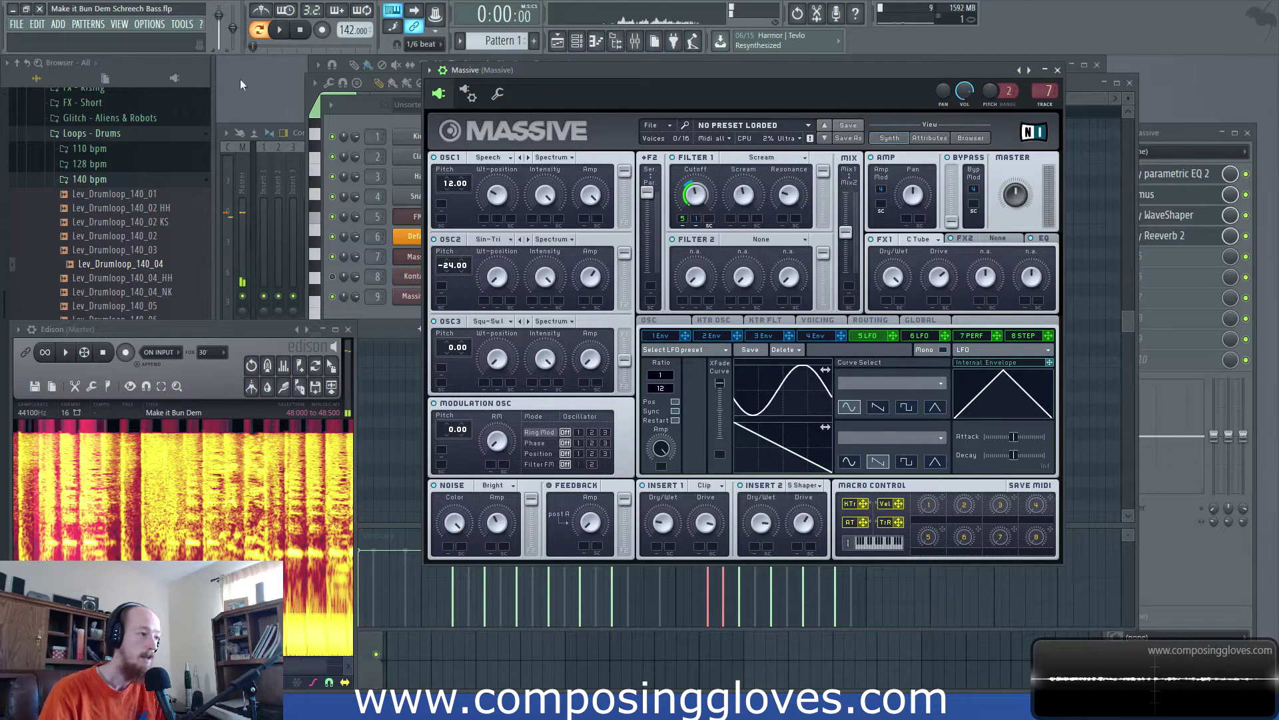
- Bring the playlist forward, switch playback to song mode, and audition Pattern 1 together with the drum loop
{"action": "left_click", "coordinate": [1092, 83]}
{"action": "left_click", "coordinate": [677, 68]}
{"action": "left_click", "coordinate": [321, 108]}
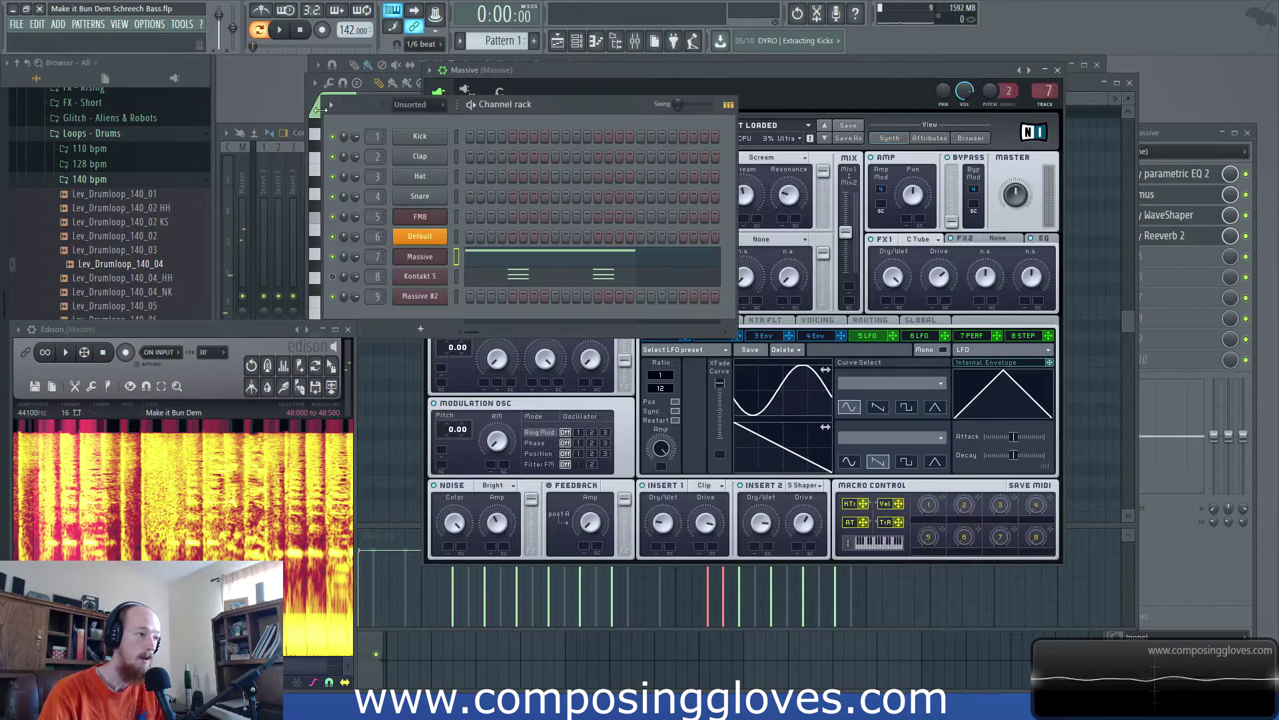
{"action": "left_click", "coordinate": [665, 59]}
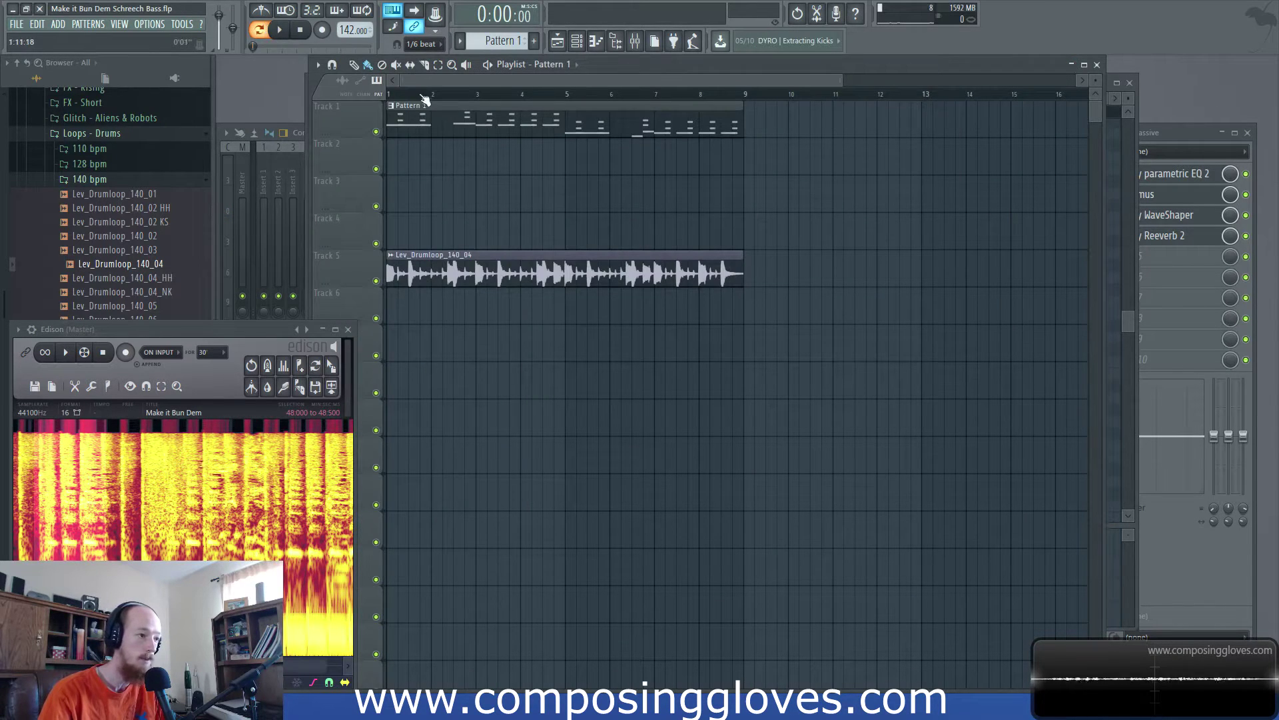
{"action": "key", "text": "space"}
{"action": "key", "text": "space"}
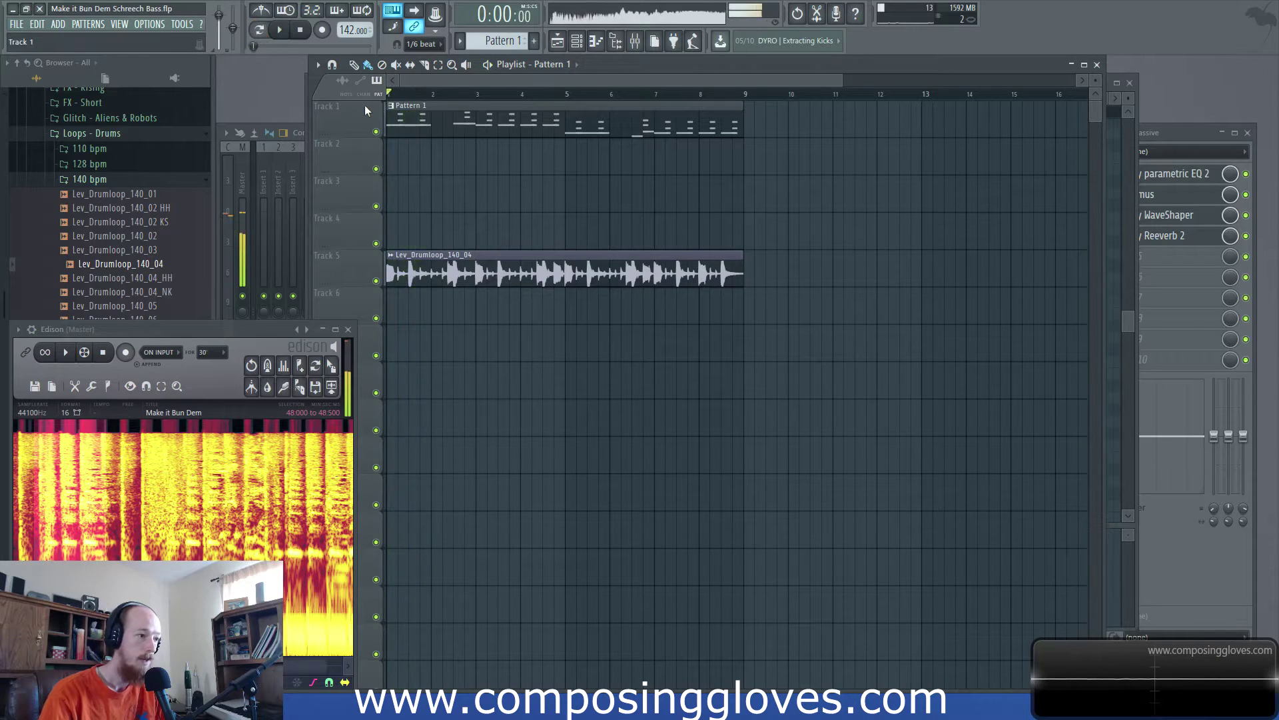
{"action": "key", "text": "F6"}
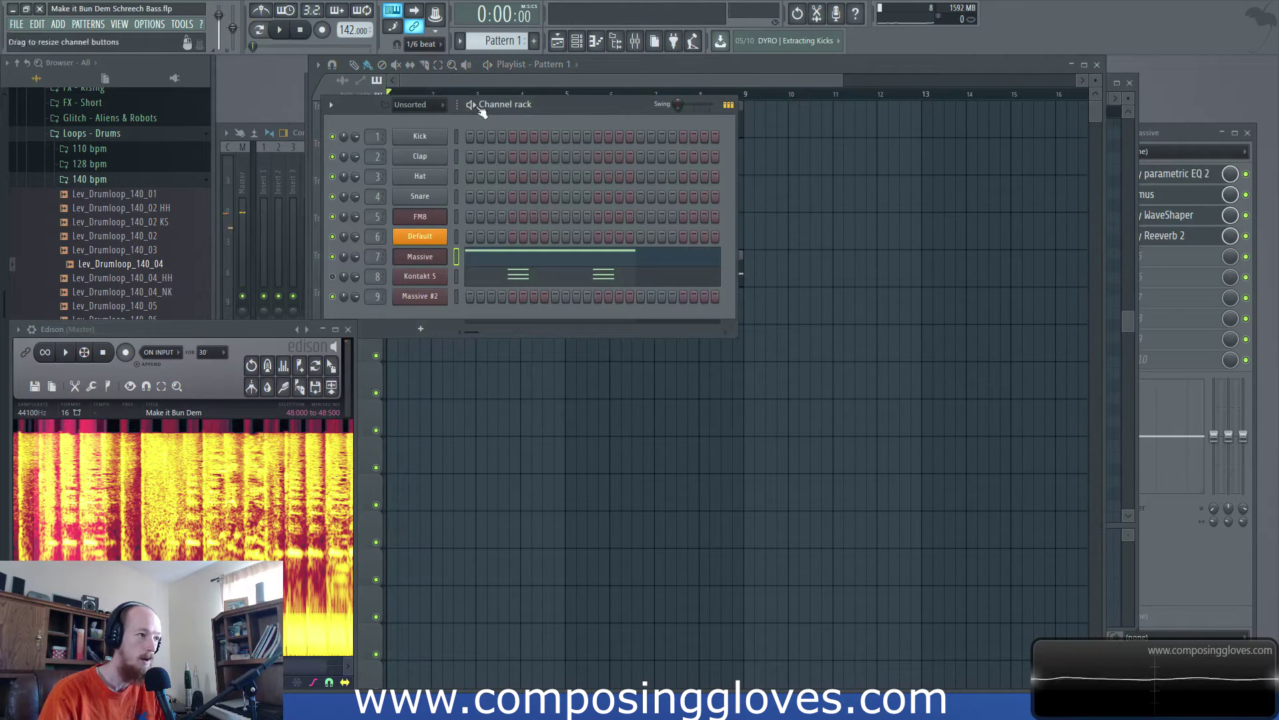
{"action": "left_click", "coordinate": [654, 78]}
{"action": "key", "text": "space"}
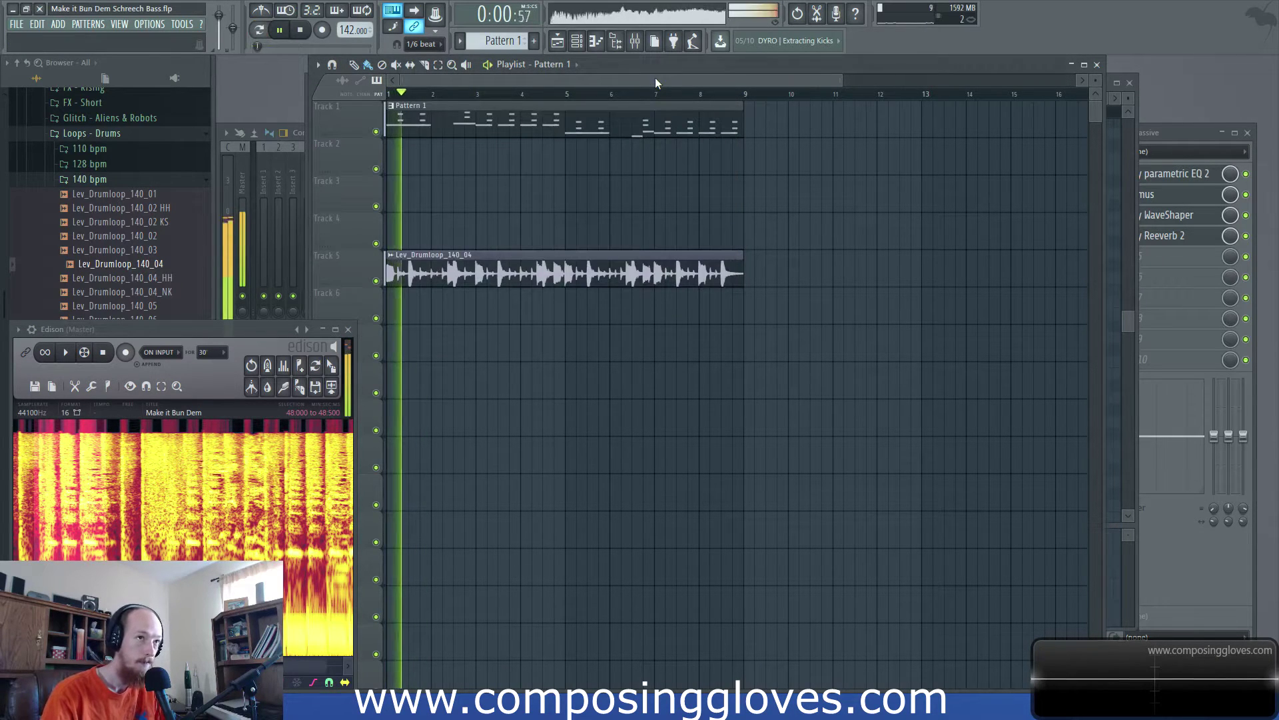
{"action": "key", "text": "space"}
- Shift LFO 5's upper sine curve in Massive so its trough sits in the middle, and audition the playlist arrangement
{"action": "key", "text": "F6"}
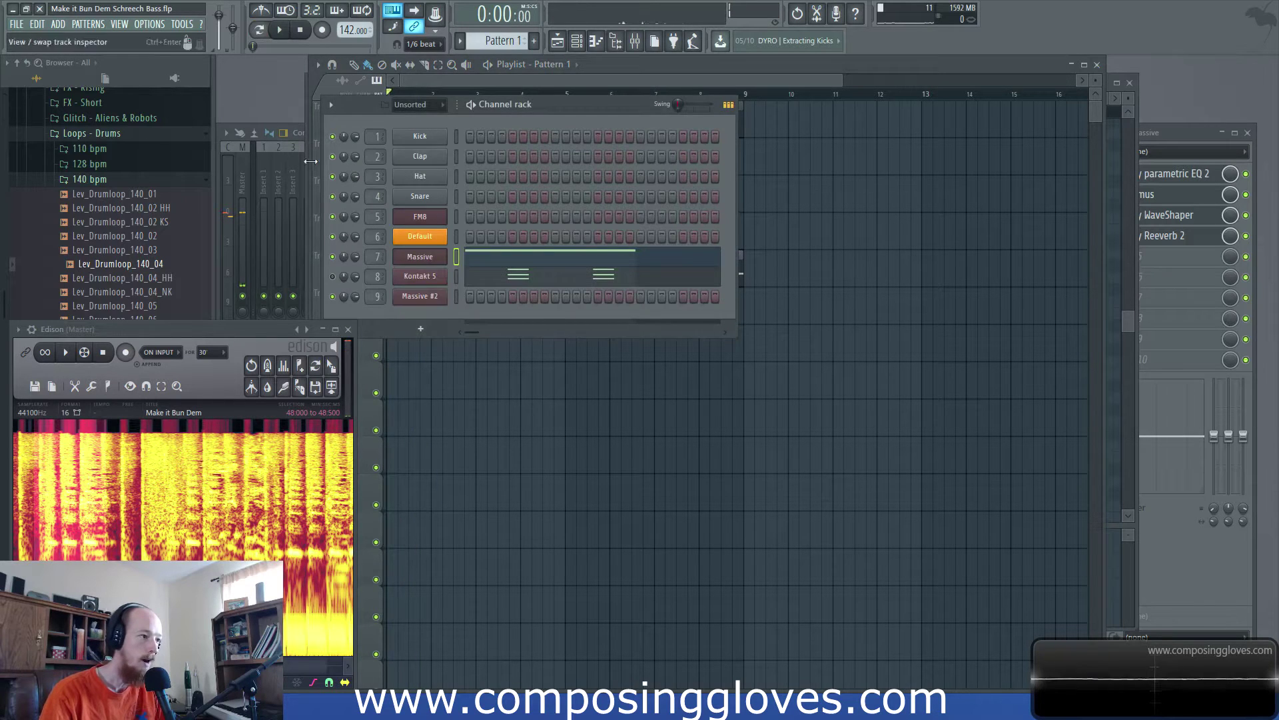
{"action": "left_click", "coordinate": [420, 257]}
{"action": "left_click_drag", "start_coordinate": [780, 407], "coordinate": [792, 408]}
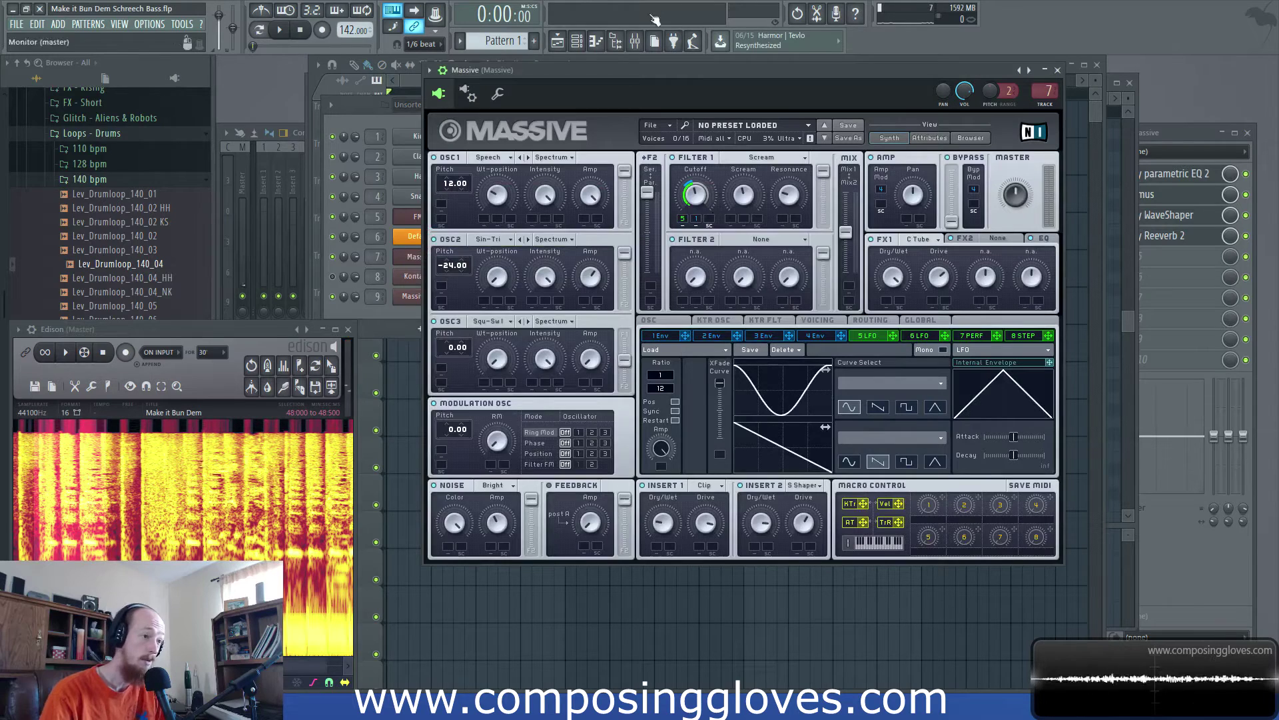
{"action": "key", "text": "F6"}
{"action": "key", "text": "F5"}
{"action": "key", "text": "space"}
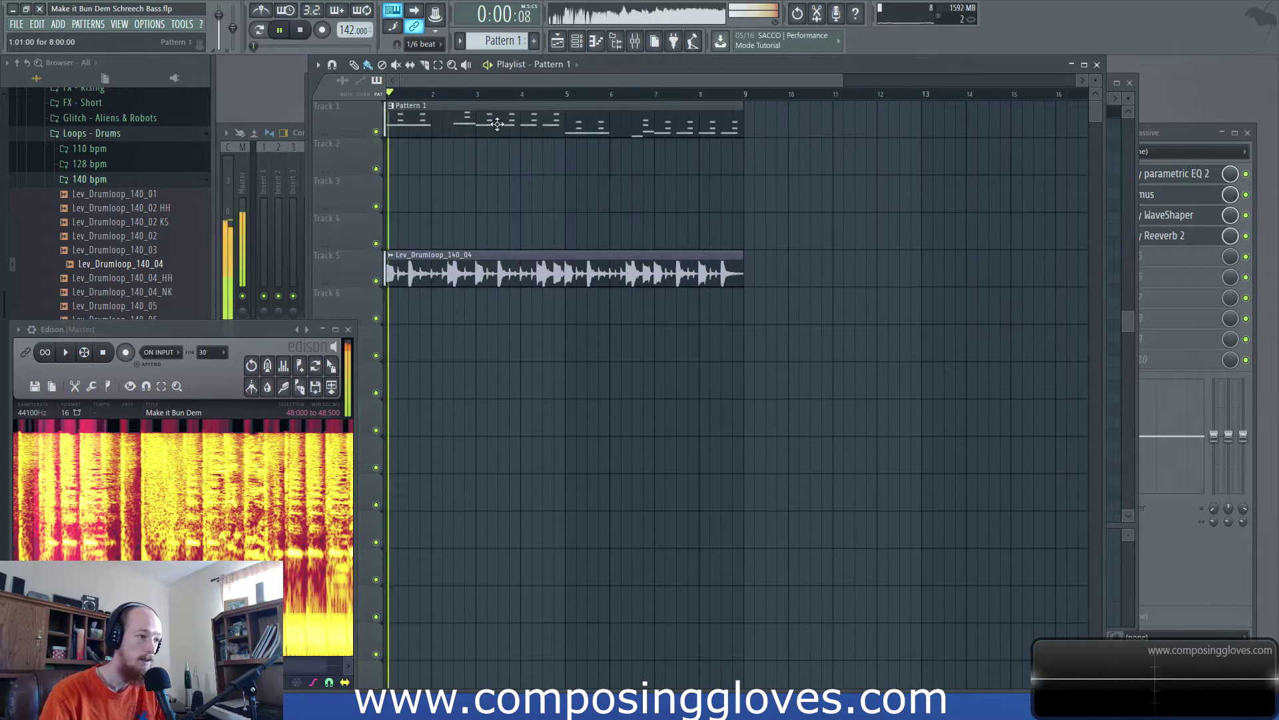
{"action": "key", "text": "space"}
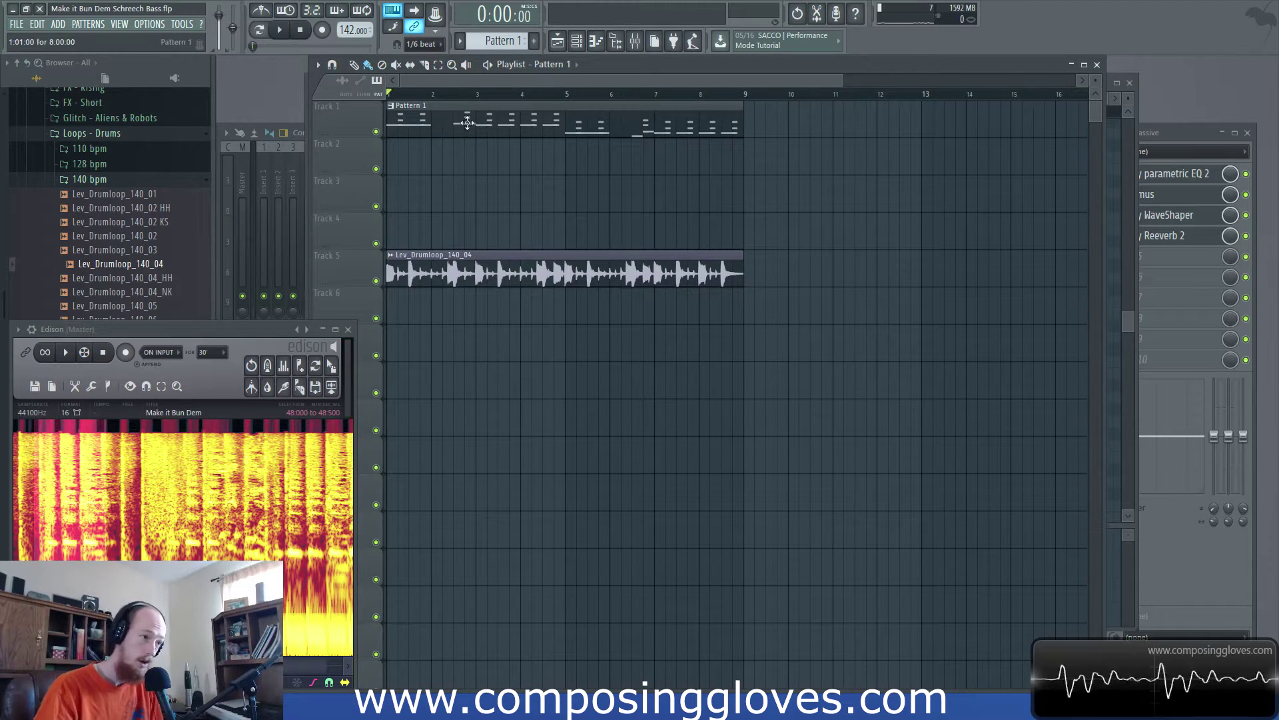
- Inspect Massive's insert effect choices without changing them, and audition the bass with Insert 1 bypassed
{"action": "key", "text": "F6"}
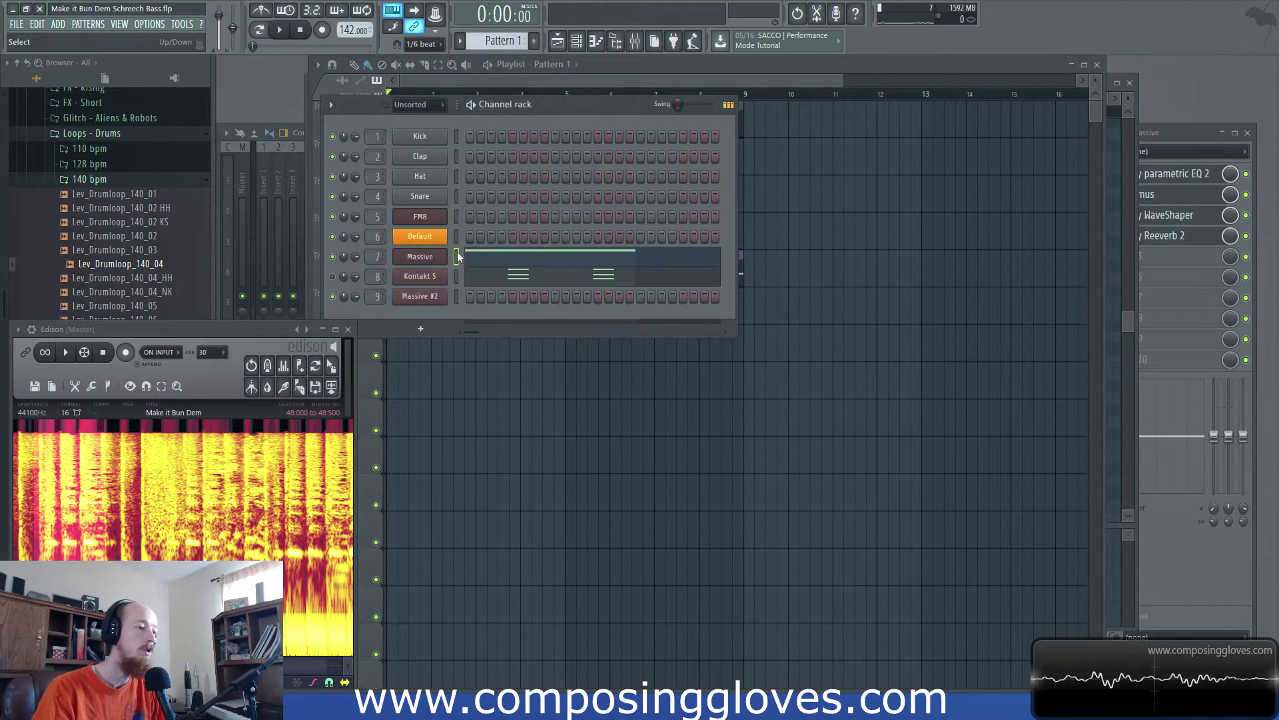
{"action": "left_click", "coordinate": [413, 256]}
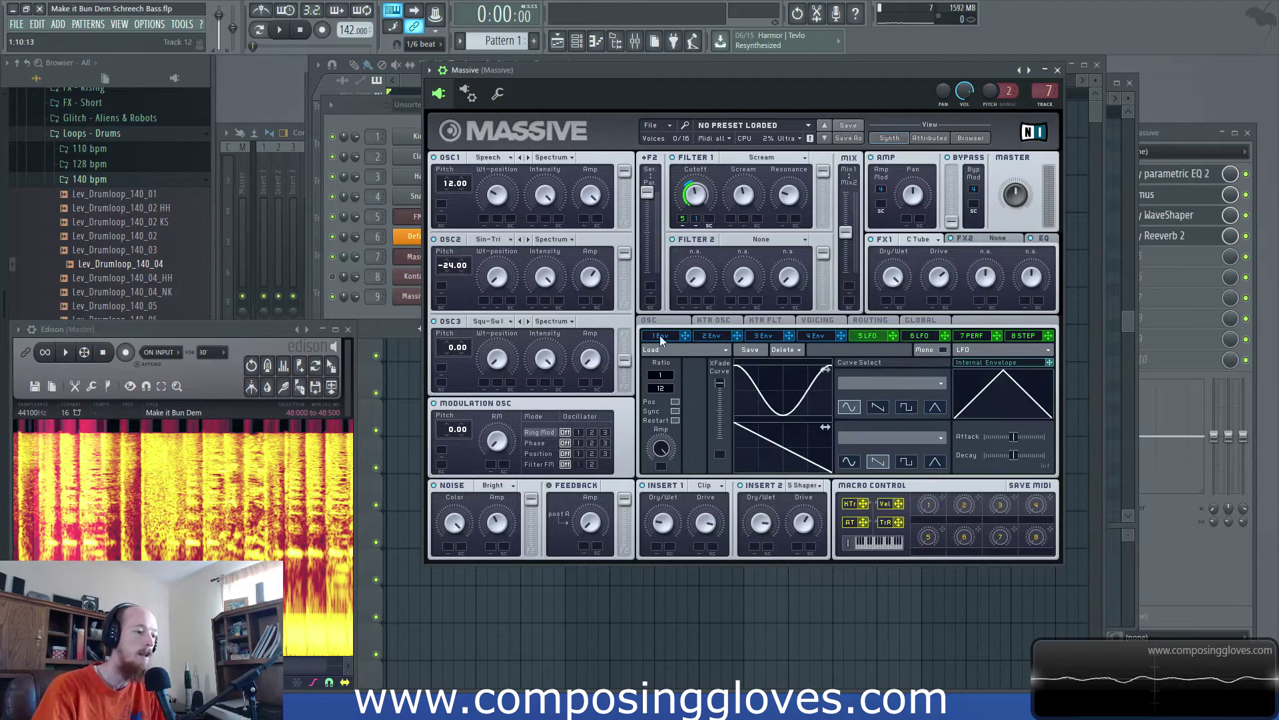
{"action": "left_click_drag", "start_coordinate": [694, 73], "coordinate": [688, 67]}
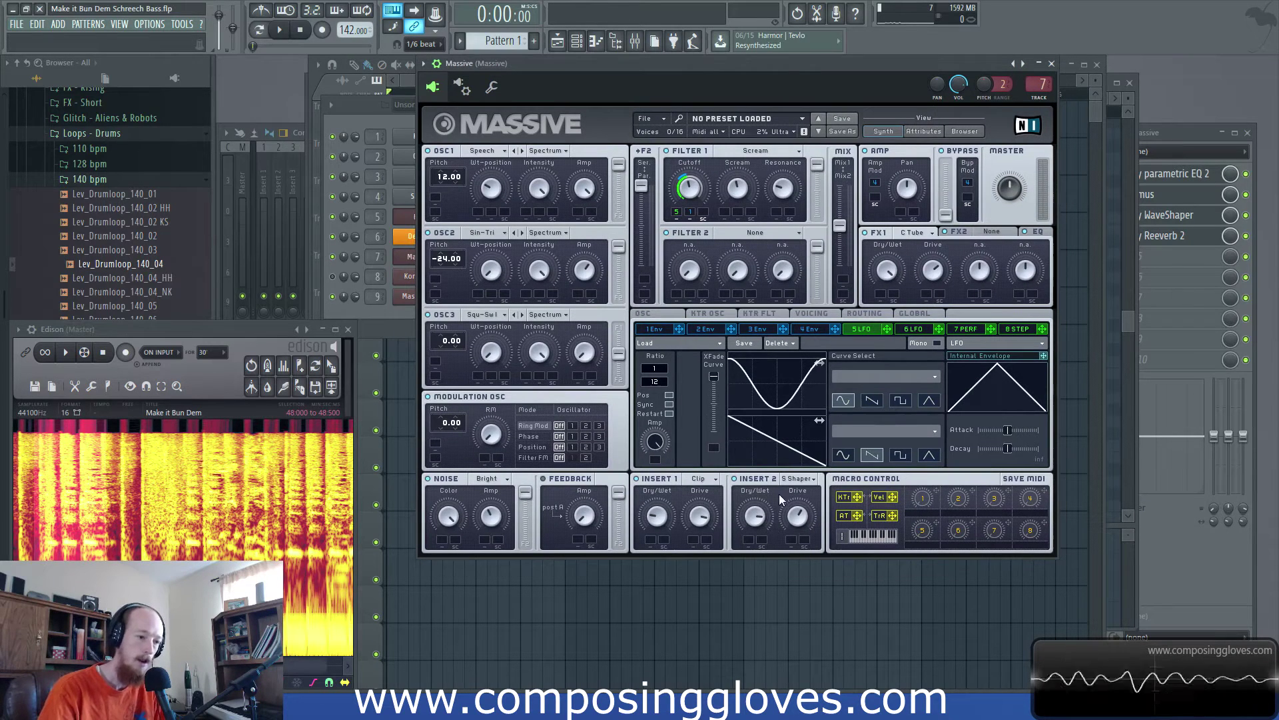
{"action": "left_click", "coordinate": [798, 478]}
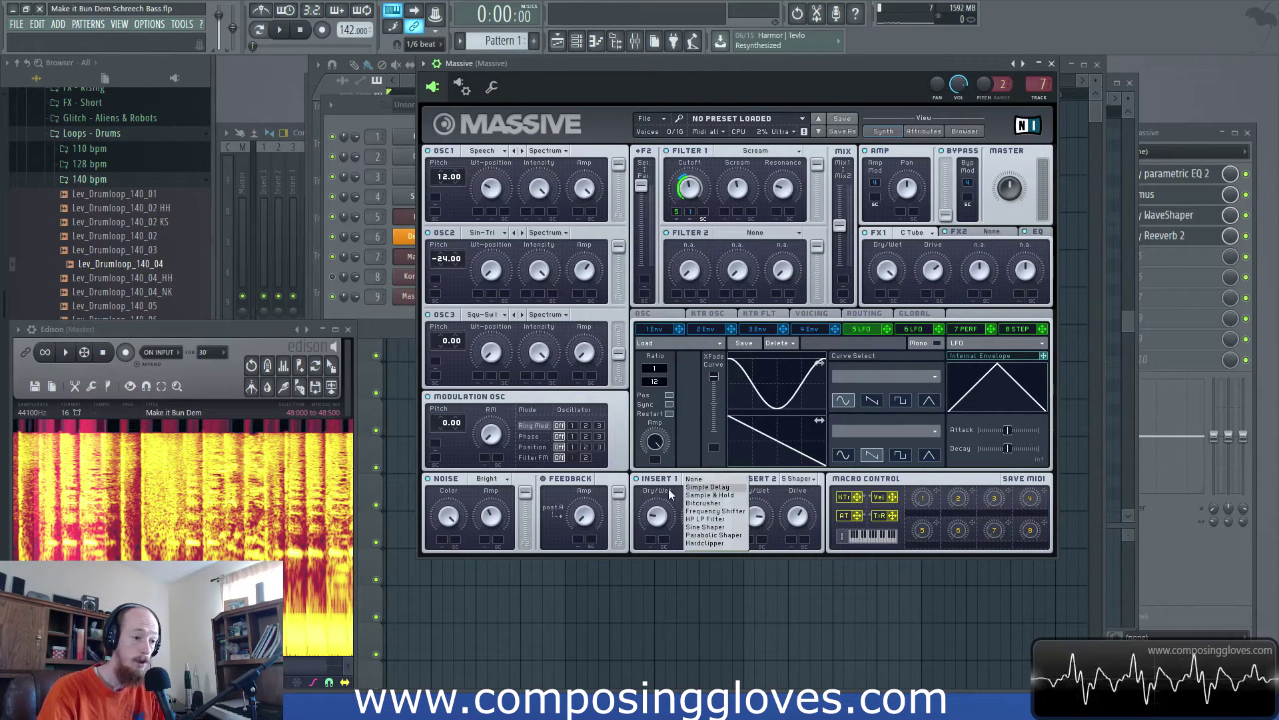
{"action": "left_click", "coordinate": [798, 479]}
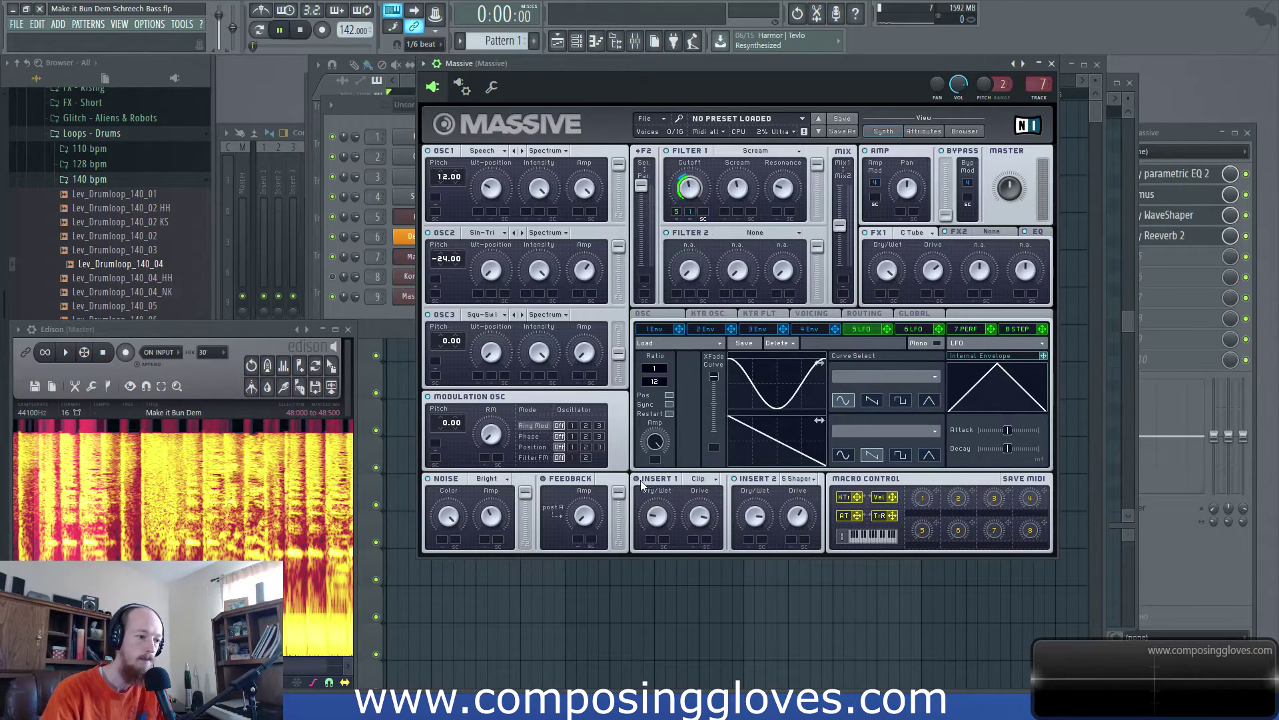
{"action": "key", "text": "space"}
{"action": "key", "text": "space"}
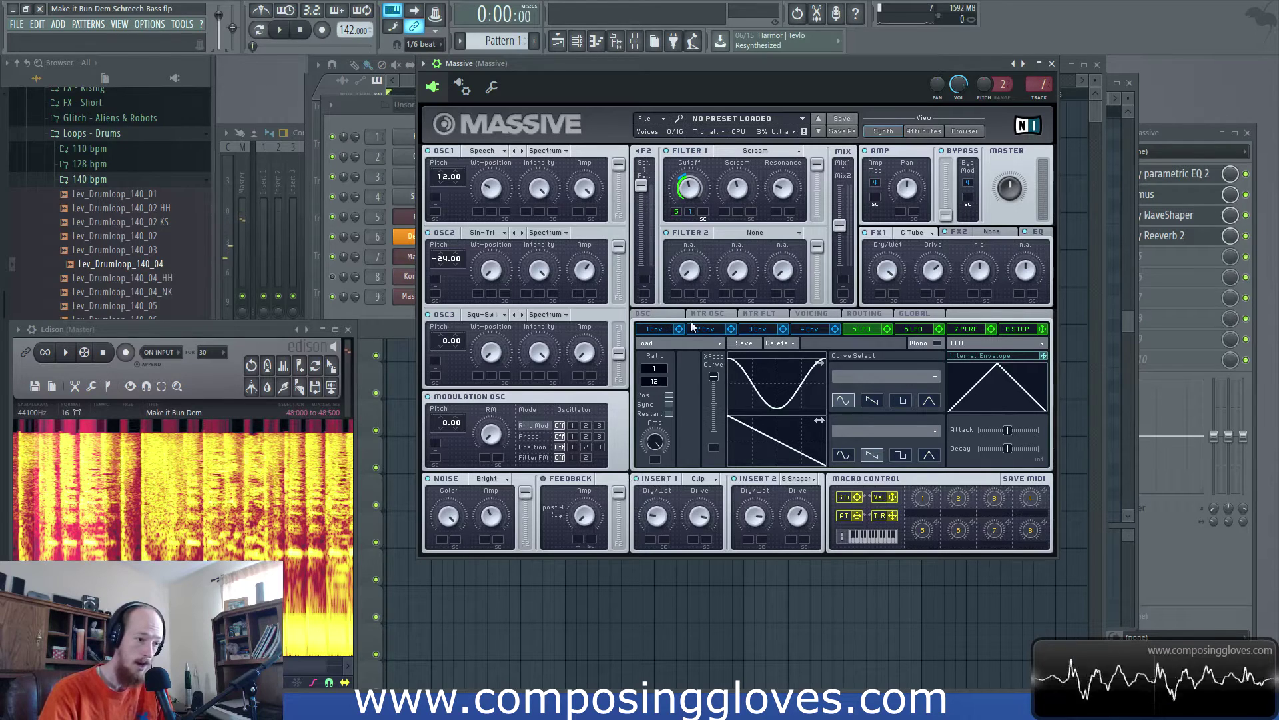
- Try modulating Insert 1's Dry/Wet with envelope 2, shorten the envelope's attack slightly while auditioning, and remove the modulation
{"action": "left_click_drag", "start_coordinate": [670, 543], "coordinate": [651, 541]}
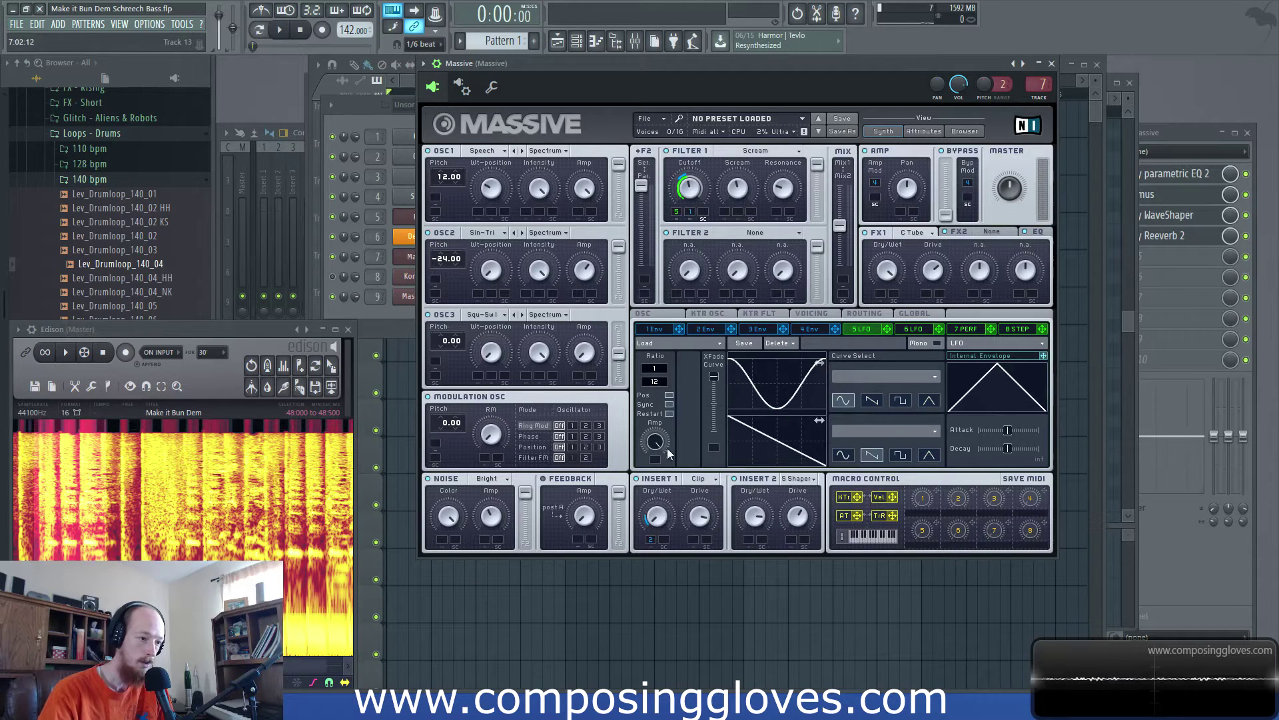
{"action": "left_click", "coordinate": [704, 329]}
{"action": "key", "text": "space"}
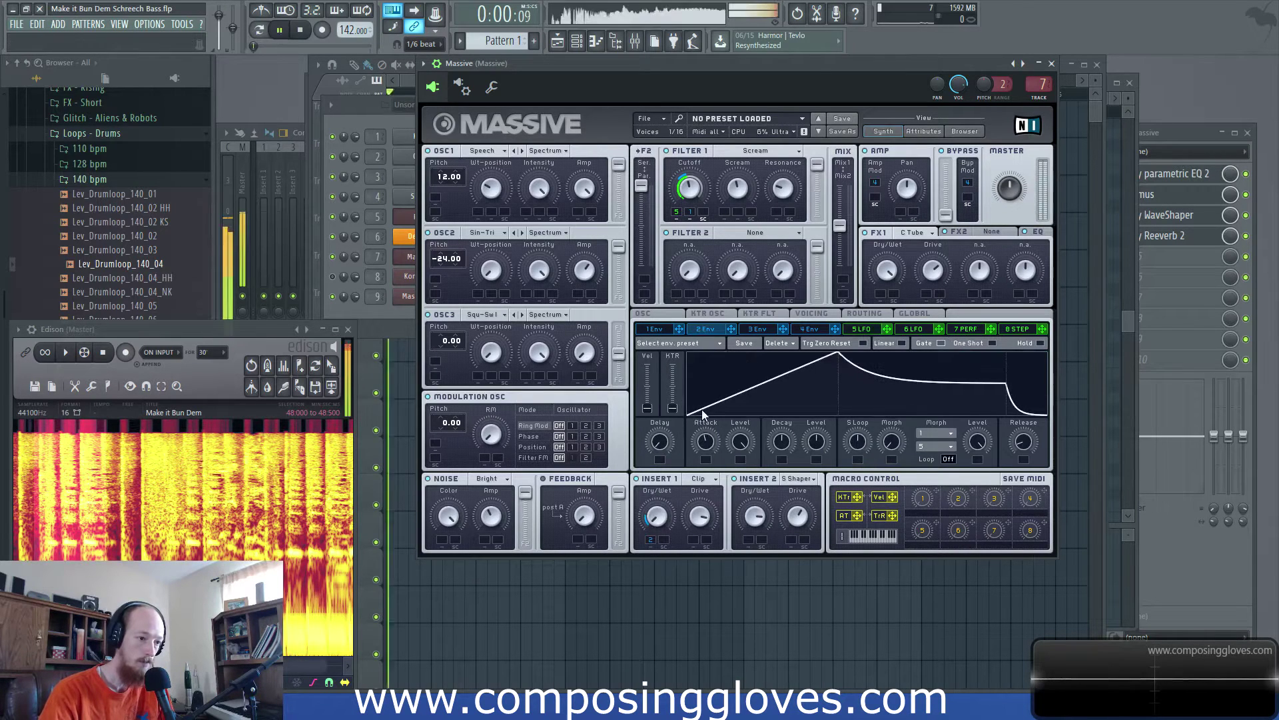
{"action": "left_click_drag", "start_coordinate": [705, 442], "coordinate": [704, 455]}
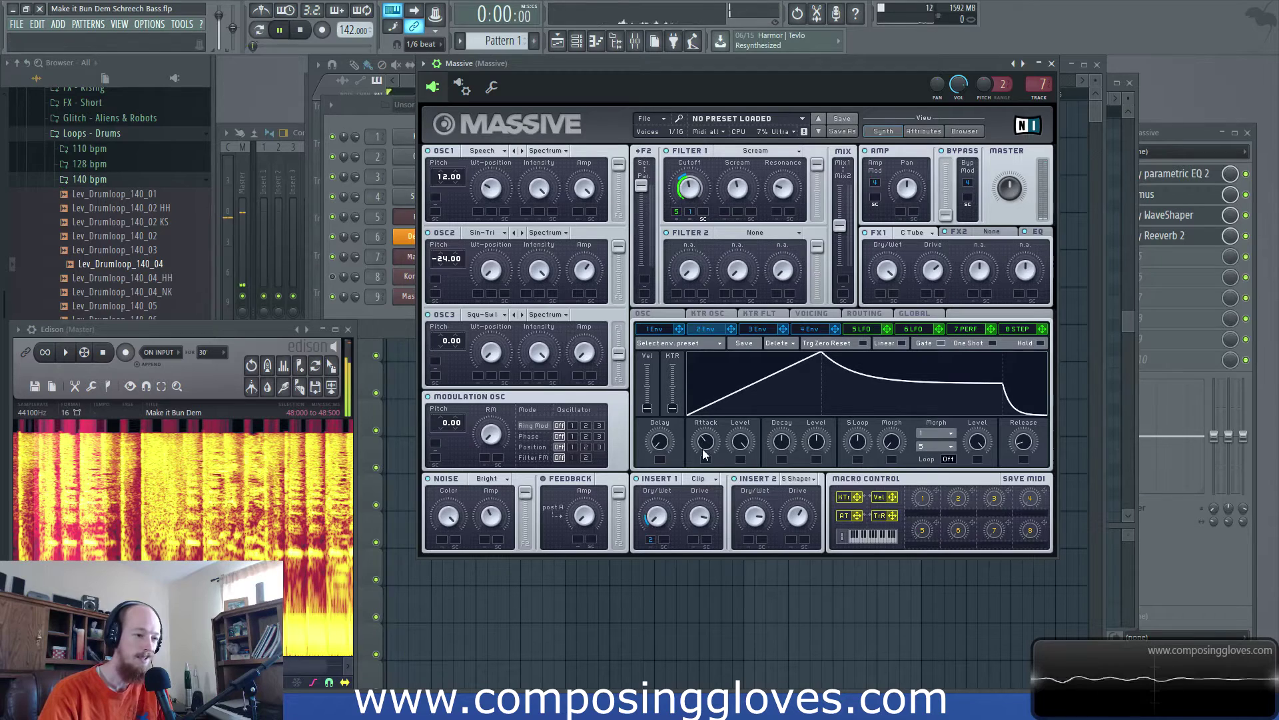
{"action": "key", "text": "space"}
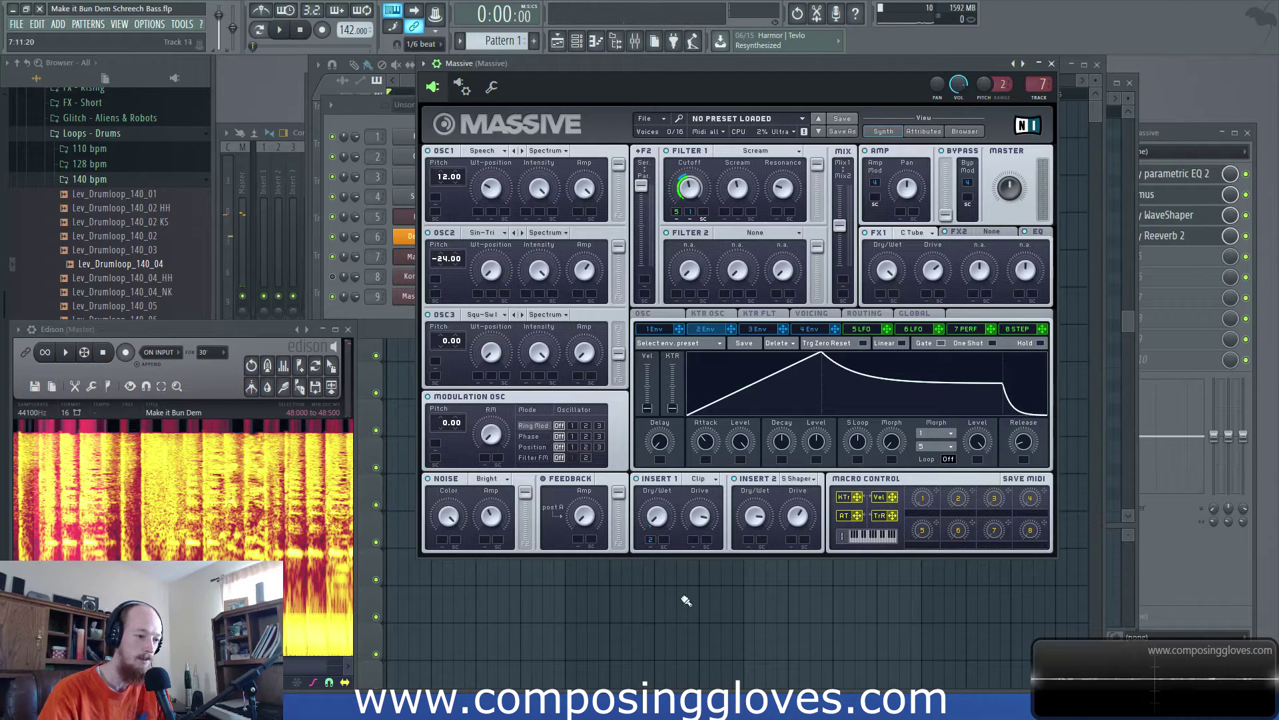
{"action": "left_click", "coordinate": [658, 513]}
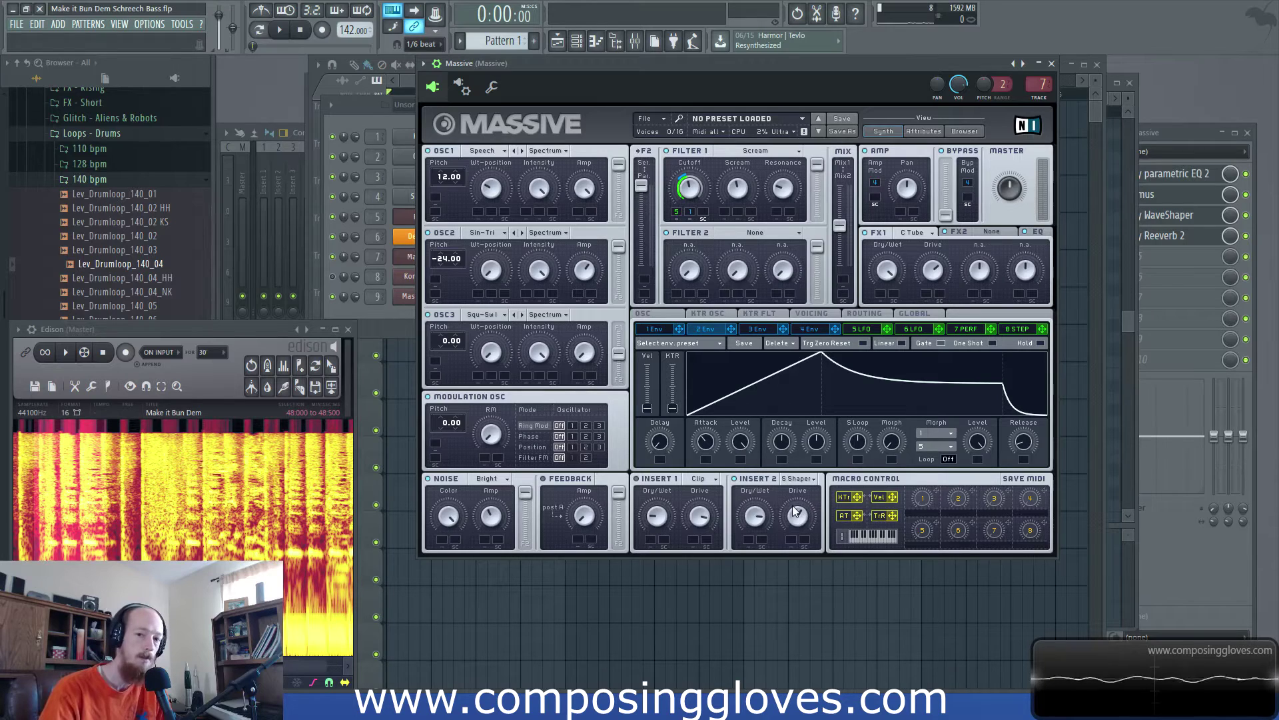
- Audition Insert 2's Sine Shaper at different Drive amounts and set its Drive to 58
{"action": "key", "text": "space"}
{"action": "left_click_drag", "start_coordinate": [799, 518], "coordinate": [799, 537]}
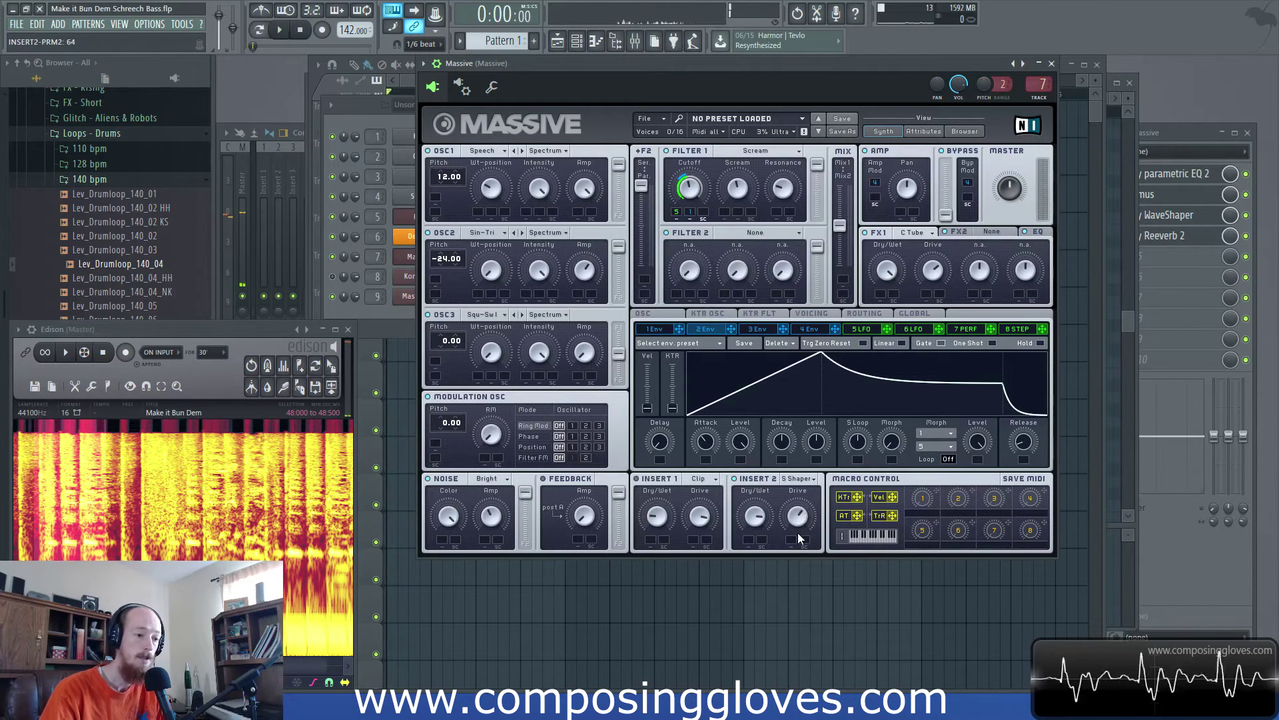
{"action": "left_click_drag", "start_coordinate": [798, 523], "coordinate": [797, 527]}
{"action": "key", "text": "space"}
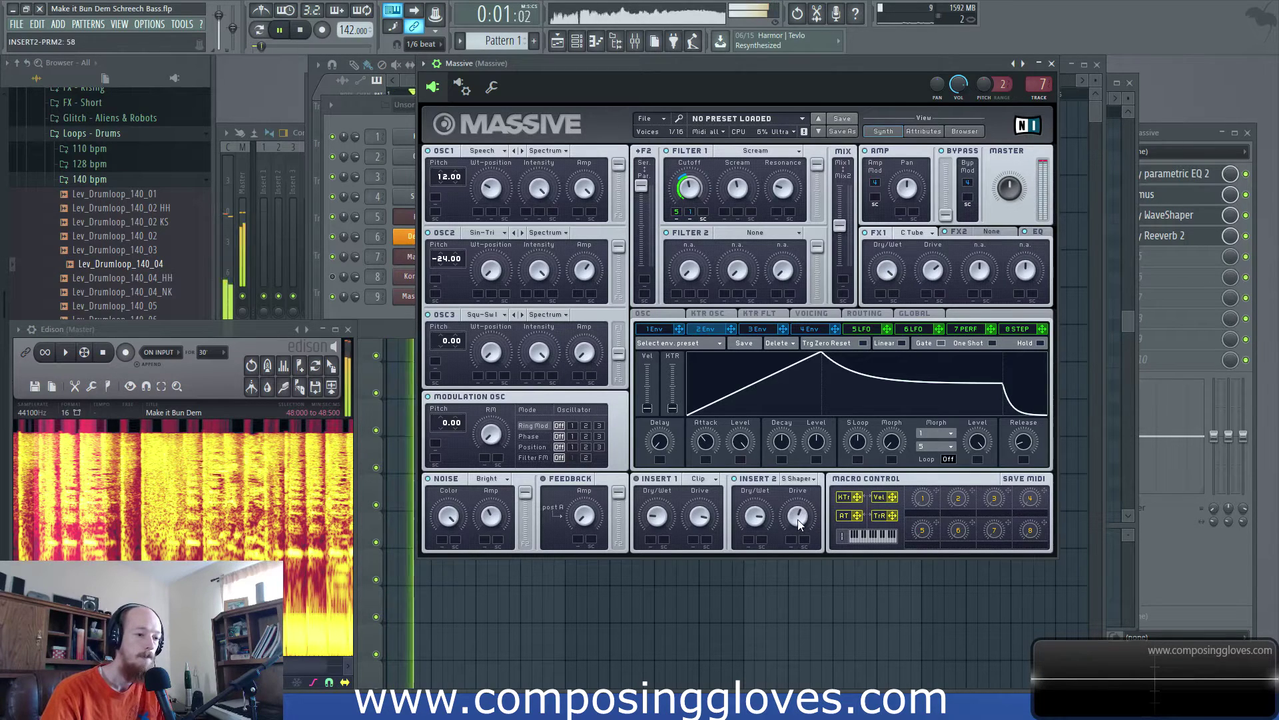
- Toggle Insert 2's bypass during playback to compare the bass with and without the shaper, and stop playback
{"action": "left_click", "coordinate": [734, 479]}
{"action": "left_click", "coordinate": [734, 479]}
{"action": "key", "text": "space"}
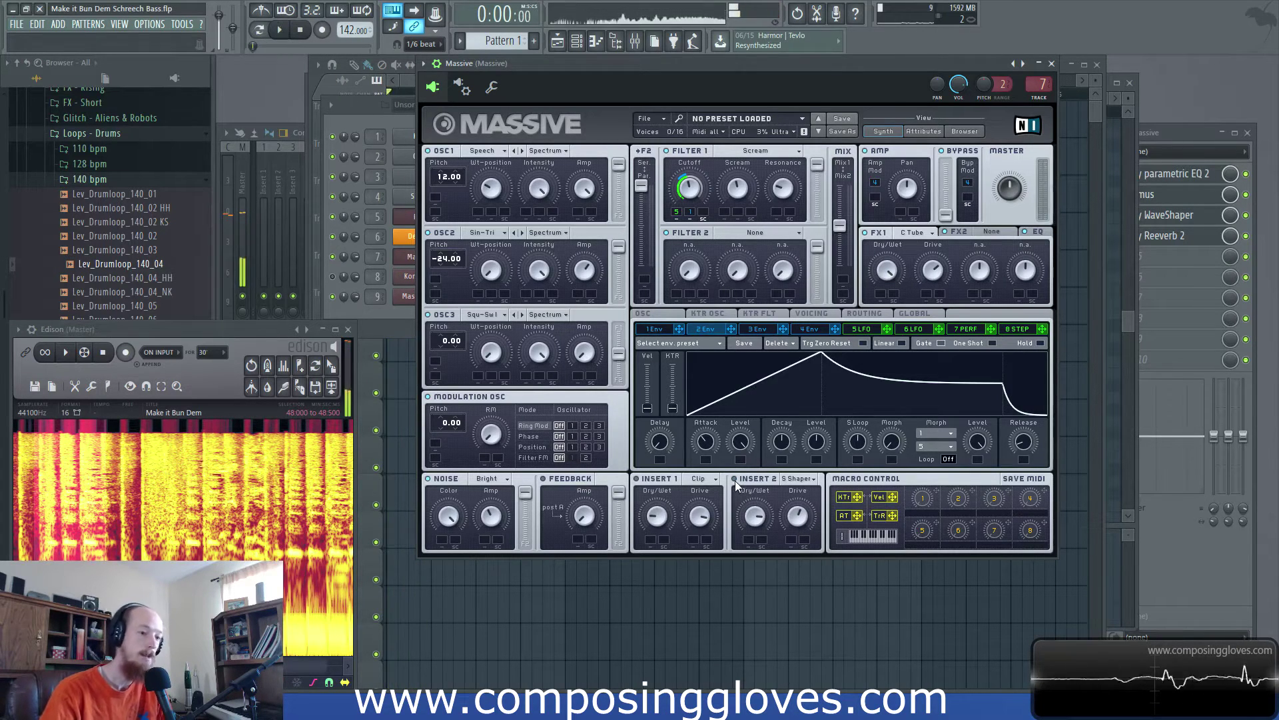
- Inspect Massive's FX1 effect choices without changing them, and audition the bass with FX1's Classic Tube
{"action": "left_click", "coordinate": [913, 234]}
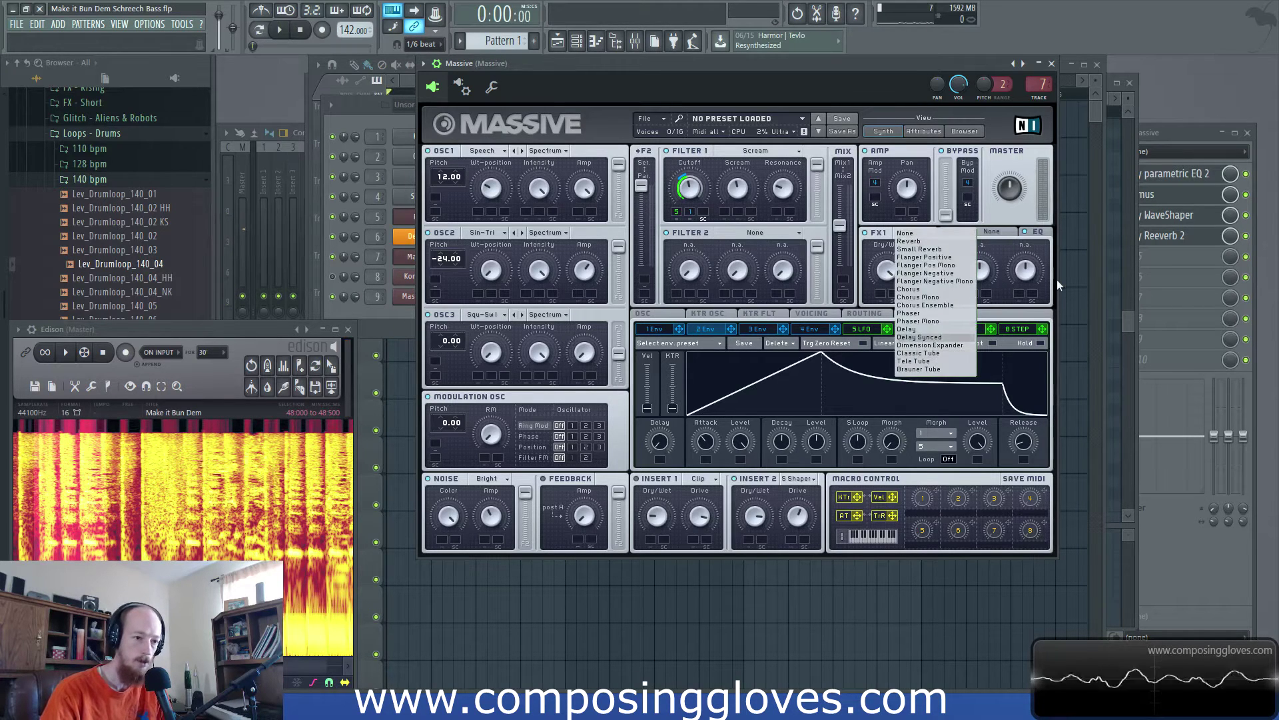
{"action": "left_click", "coordinate": [1045, 249]}
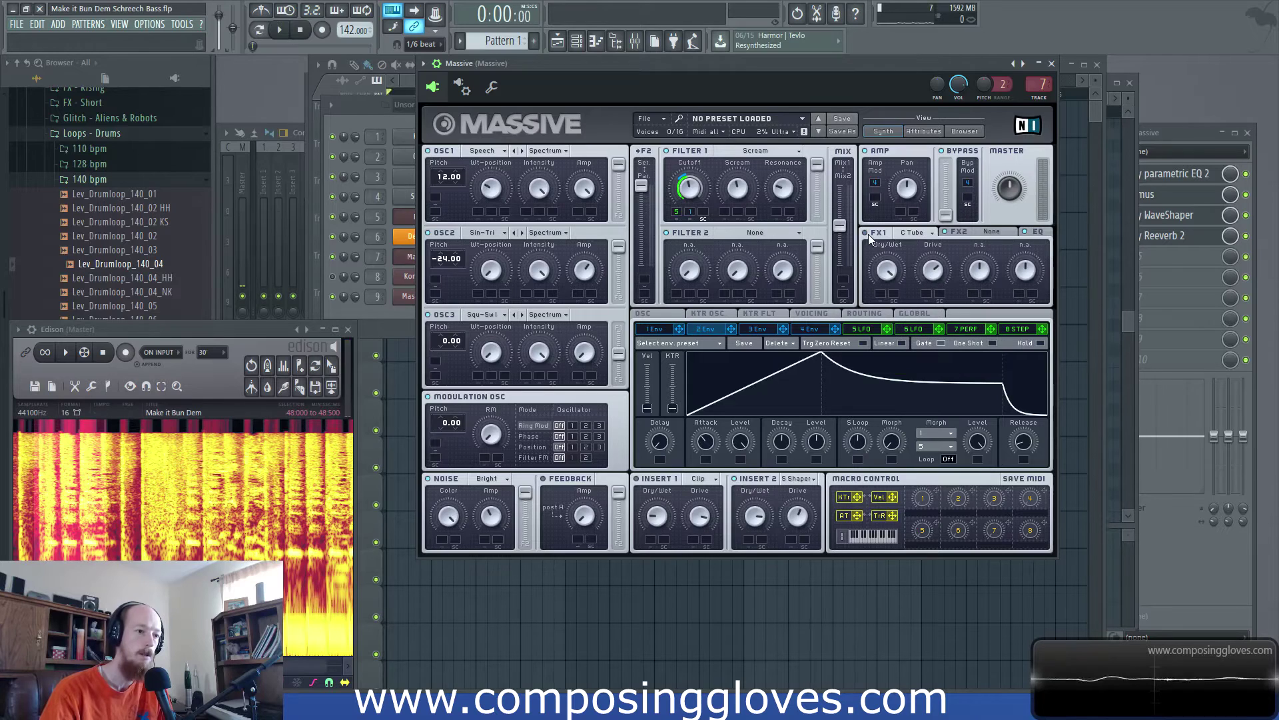
{"action": "key", "text": "space"}
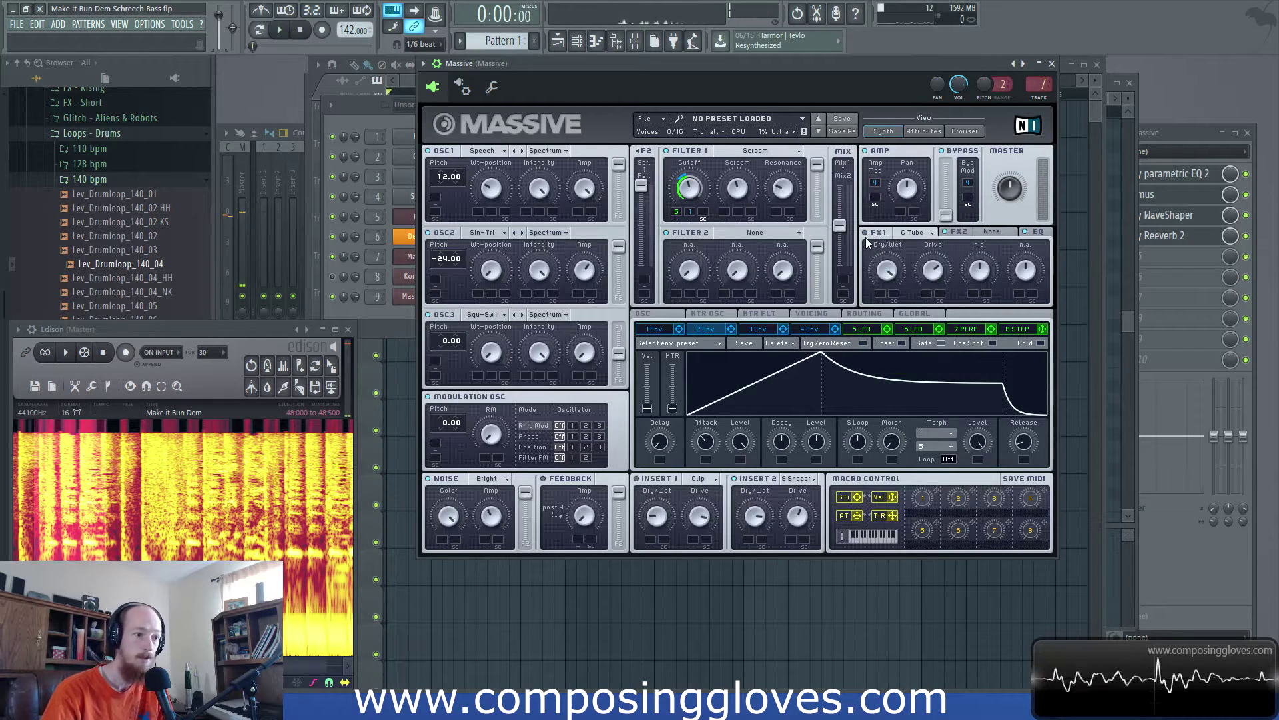
{"action": "key", "text": "space"}
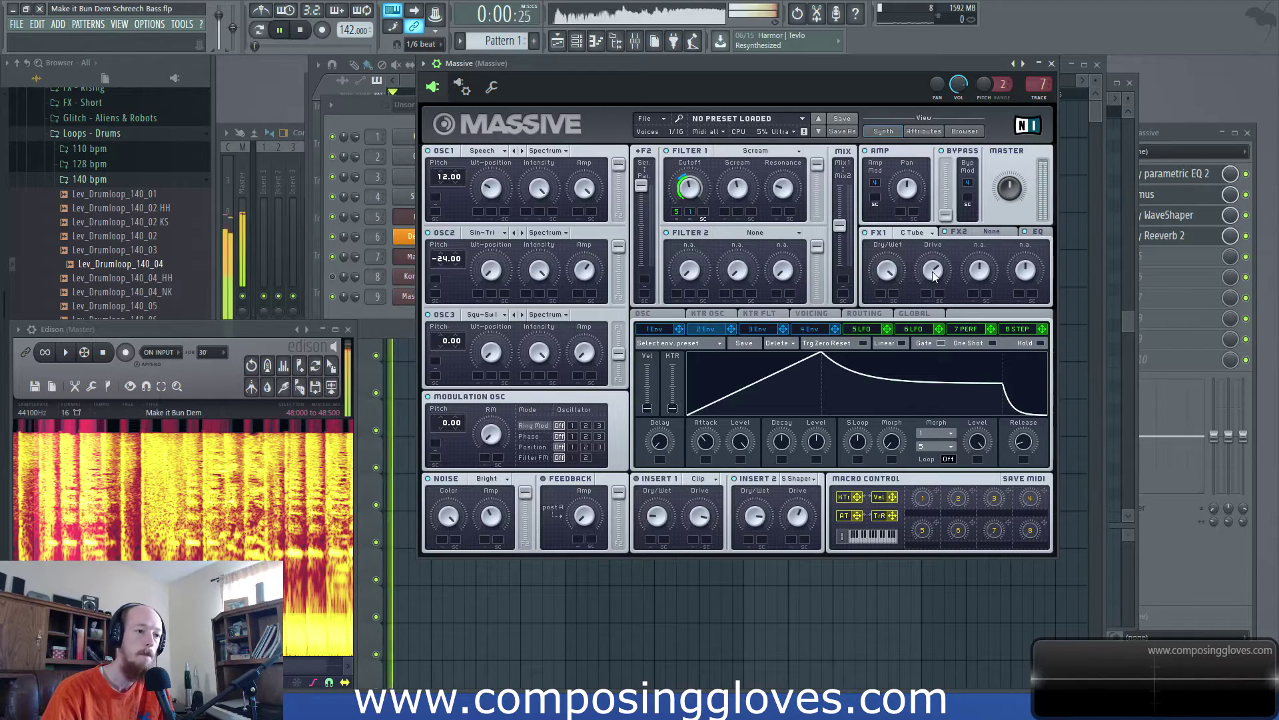
- View Massive's EQ settings and return to the FX1 Classic Tube settings
{"action": "left_click", "coordinate": [1035, 232]}
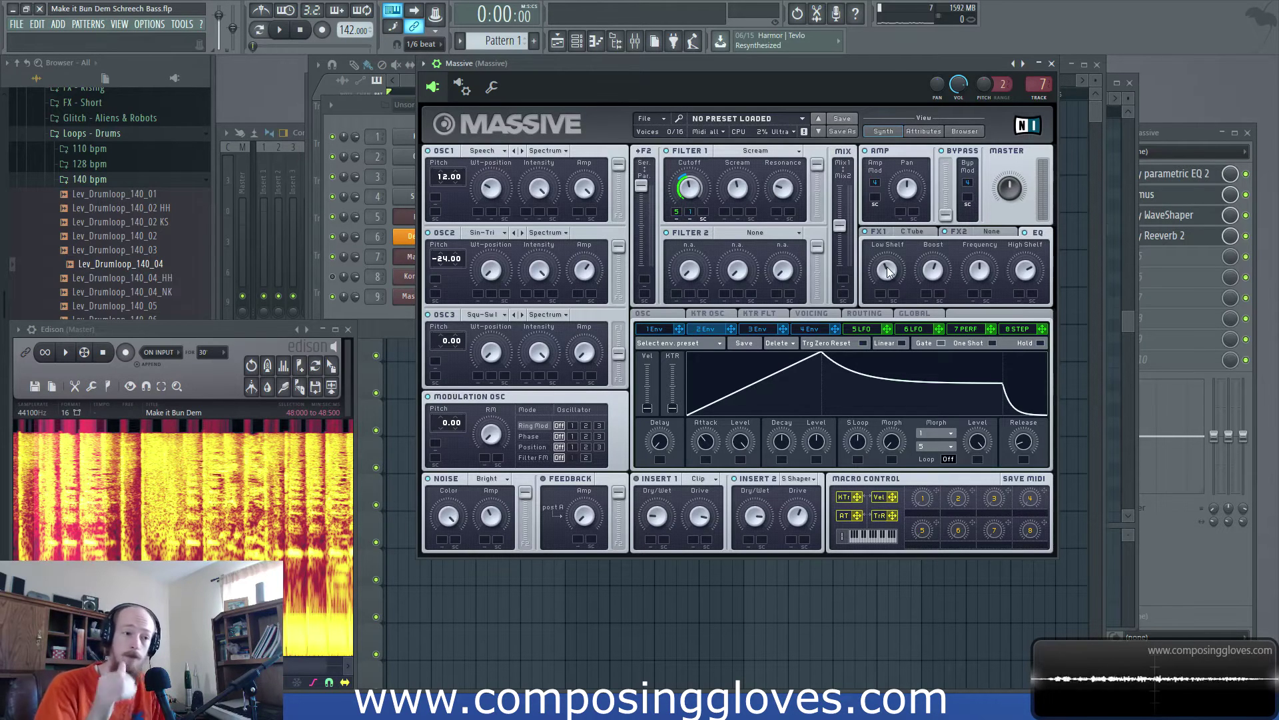
{"action": "left_click", "coordinate": [982, 235]}
{"action": "left_click", "coordinate": [913, 235]}
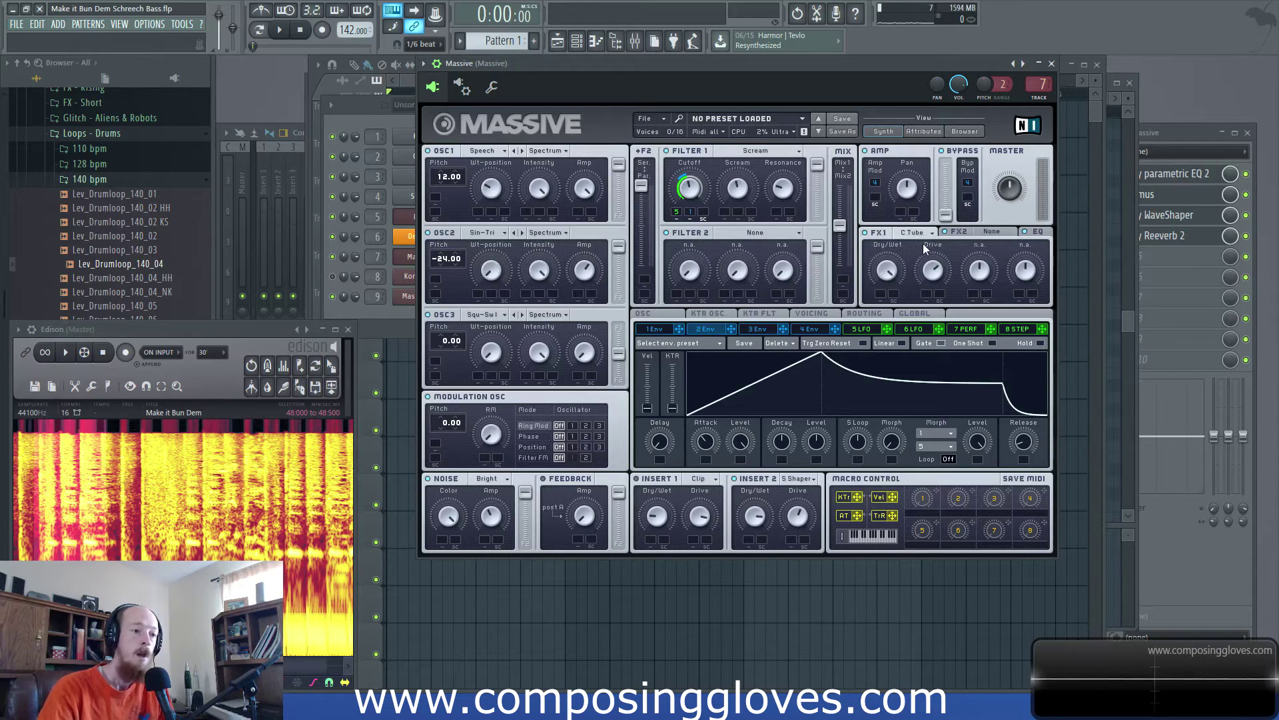
- Open Fruity parametric EQ 2 on the Massive mixer track, slightly reduce the narrow low-mid cut, and audition the bass
{"action": "left_click", "coordinate": [1174, 131]}
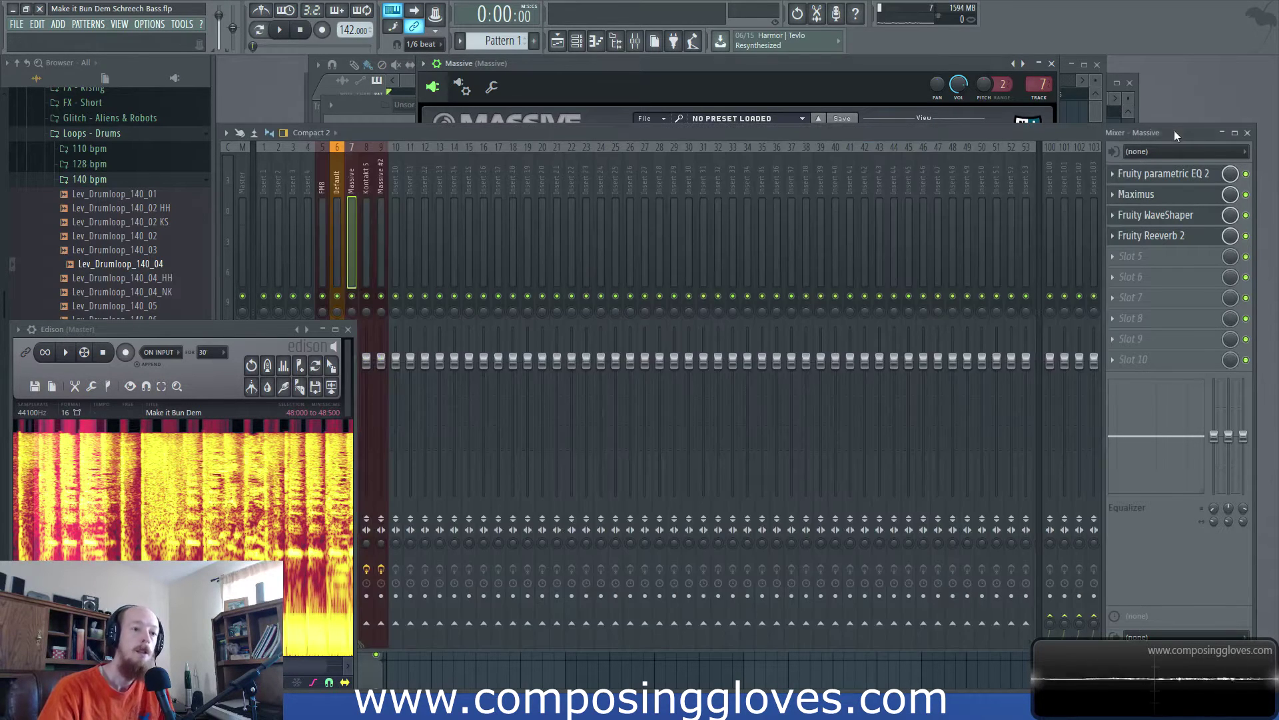
{"action": "left_click", "coordinate": [1180, 175]}
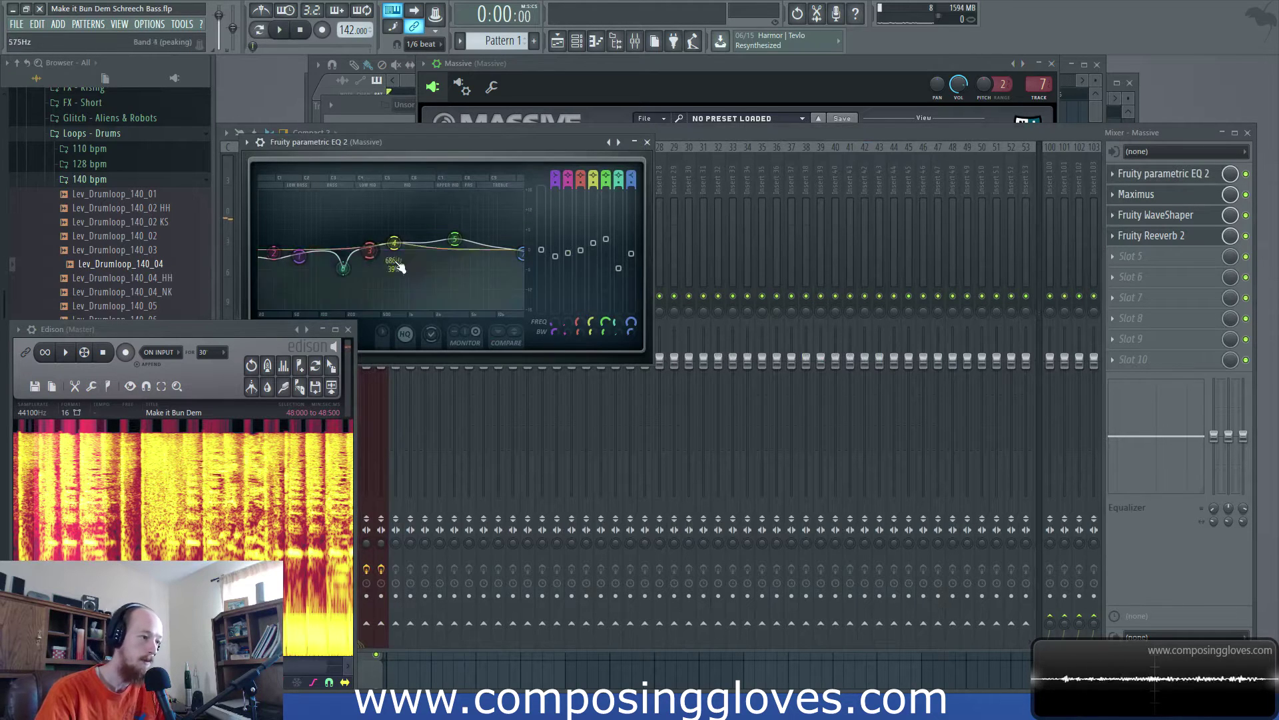
{"action": "left_click_drag", "start_coordinate": [347, 280], "coordinate": [345, 258]}
{"action": "key", "text": "space"}
{"action": "key", "text": "space"}
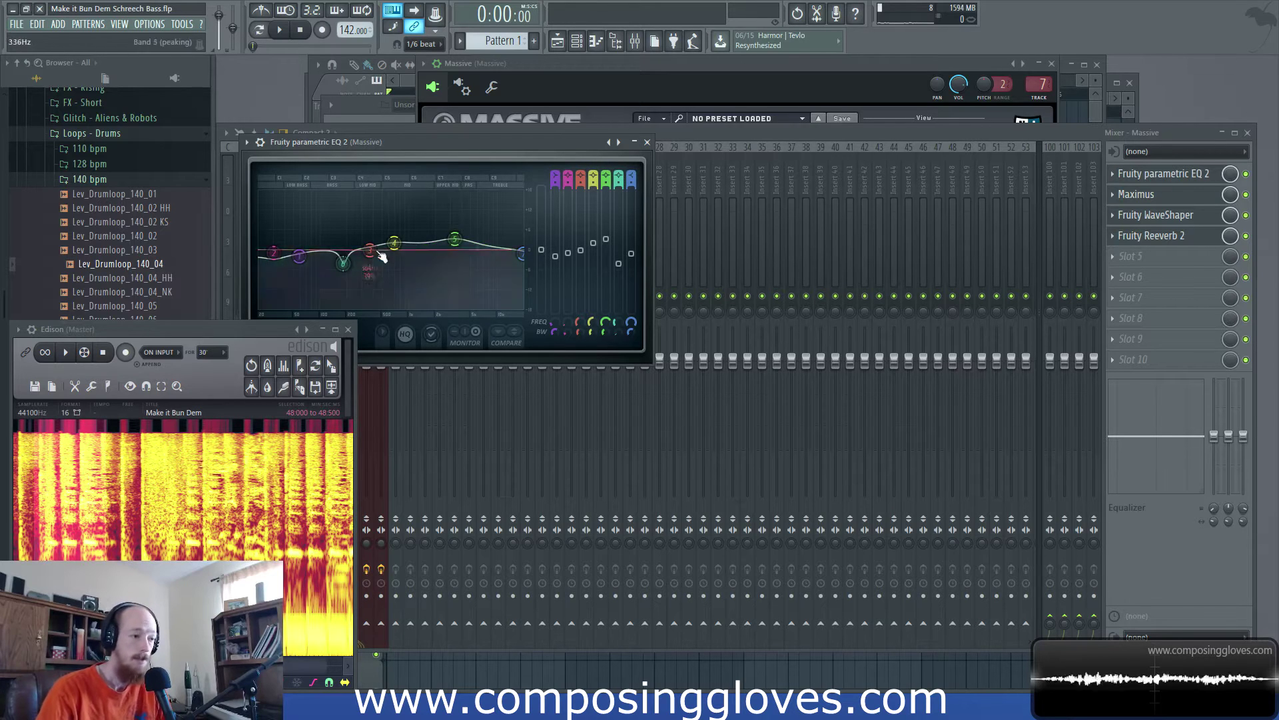
- Open Maximus on the Massive track and examine its High, Mid, Low and Master curves and the frequency band split
{"action": "left_click", "coordinate": [1141, 194]}
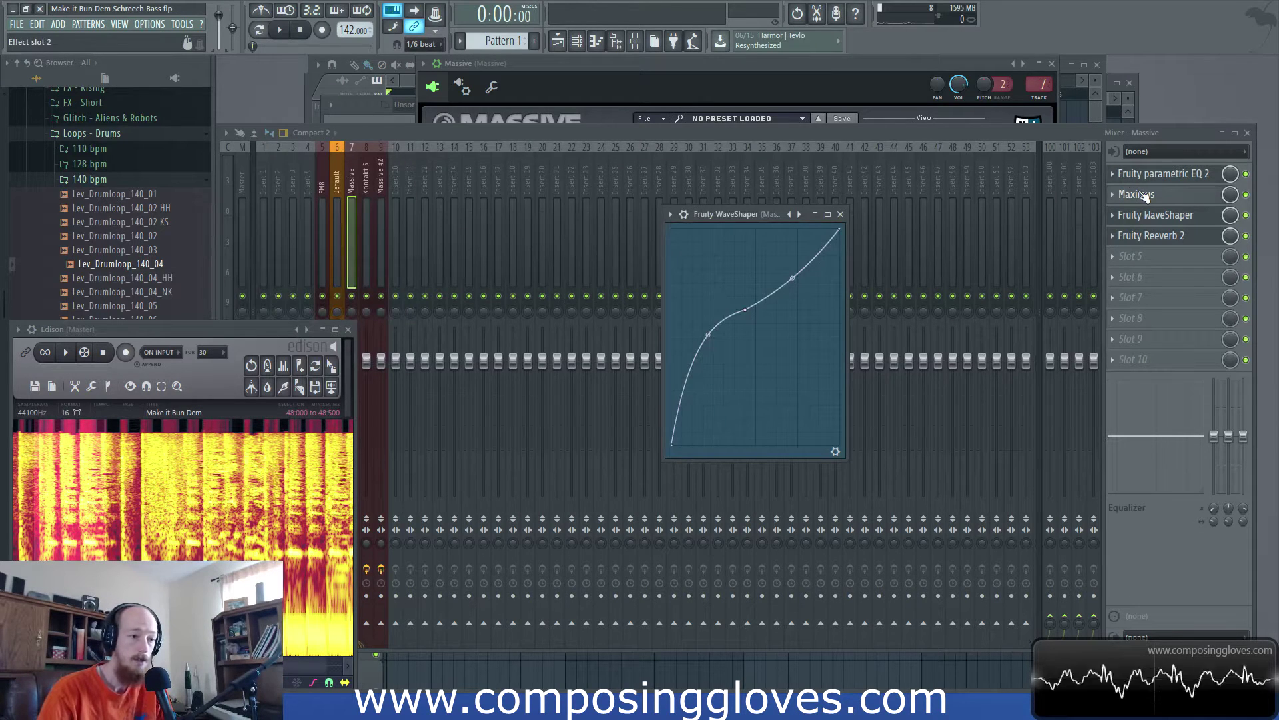
{"action": "left_click", "coordinate": [1141, 194]}
{"action": "left_click_drag", "start_coordinate": [698, 163], "coordinate": [691, 130]}
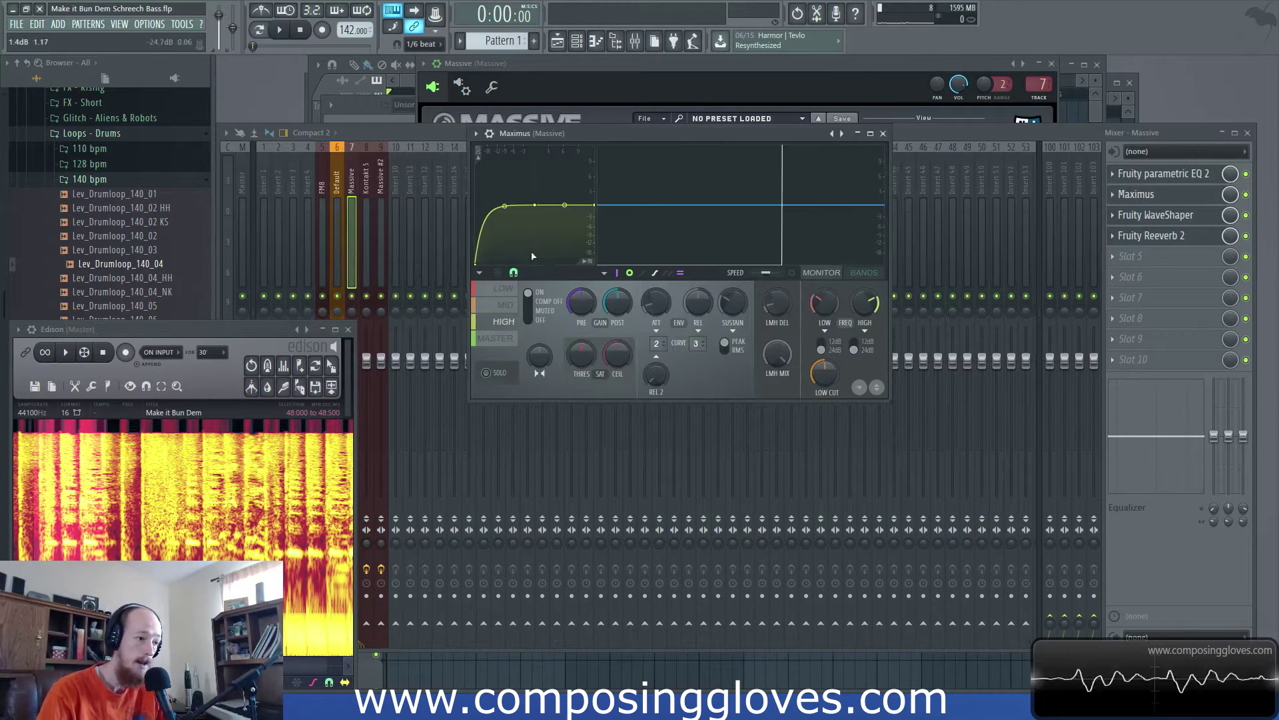
{"action": "left_click", "coordinate": [507, 304]}
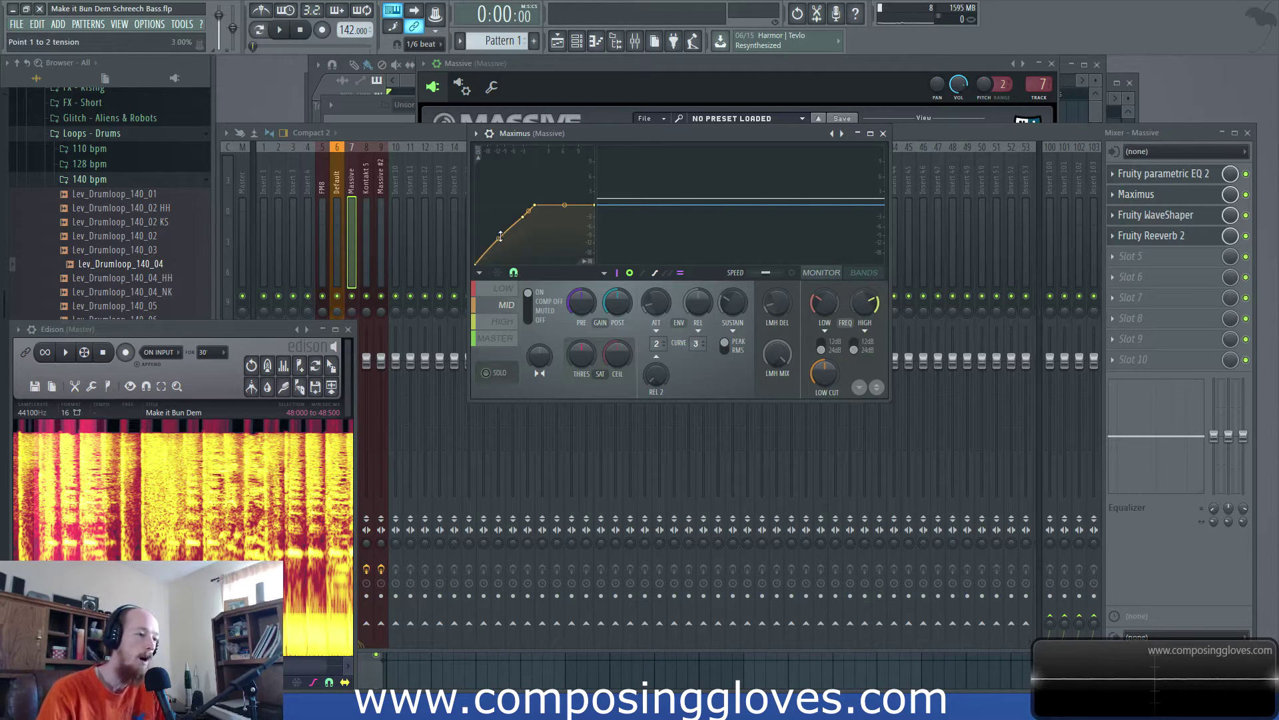
{"action": "left_click", "coordinate": [503, 288]}
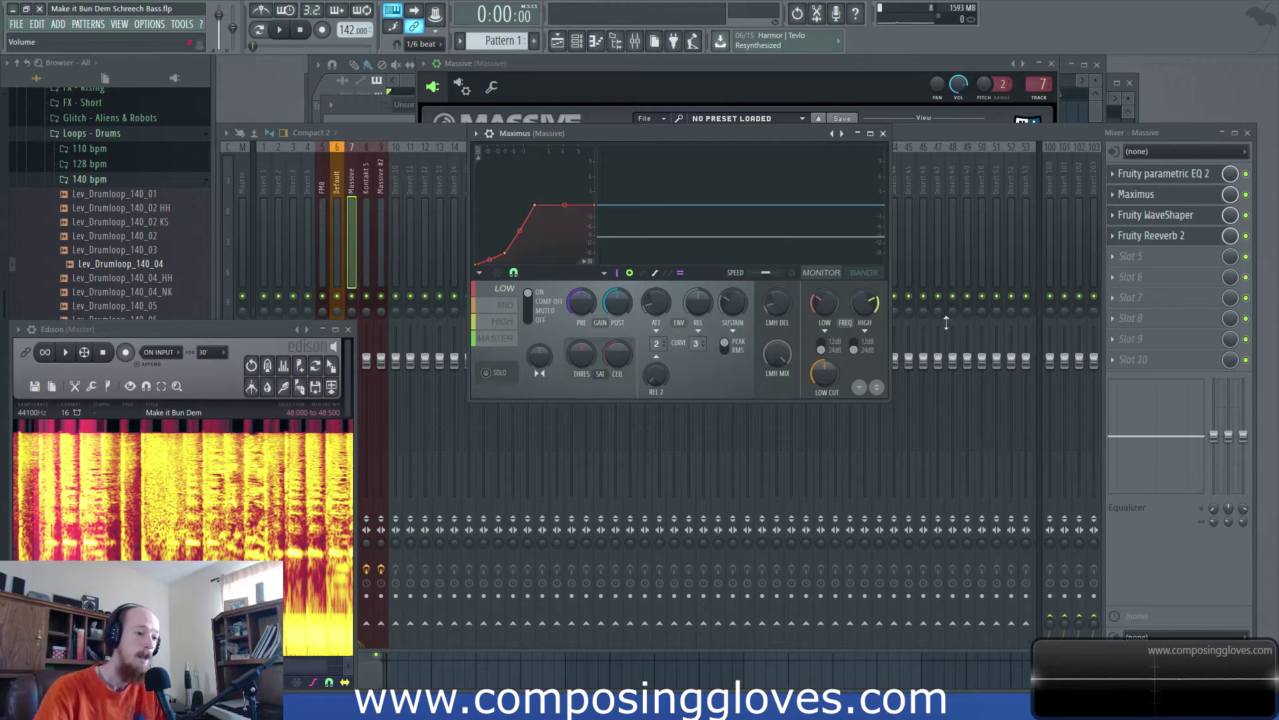
{"action": "left_click", "coordinate": [865, 273]}
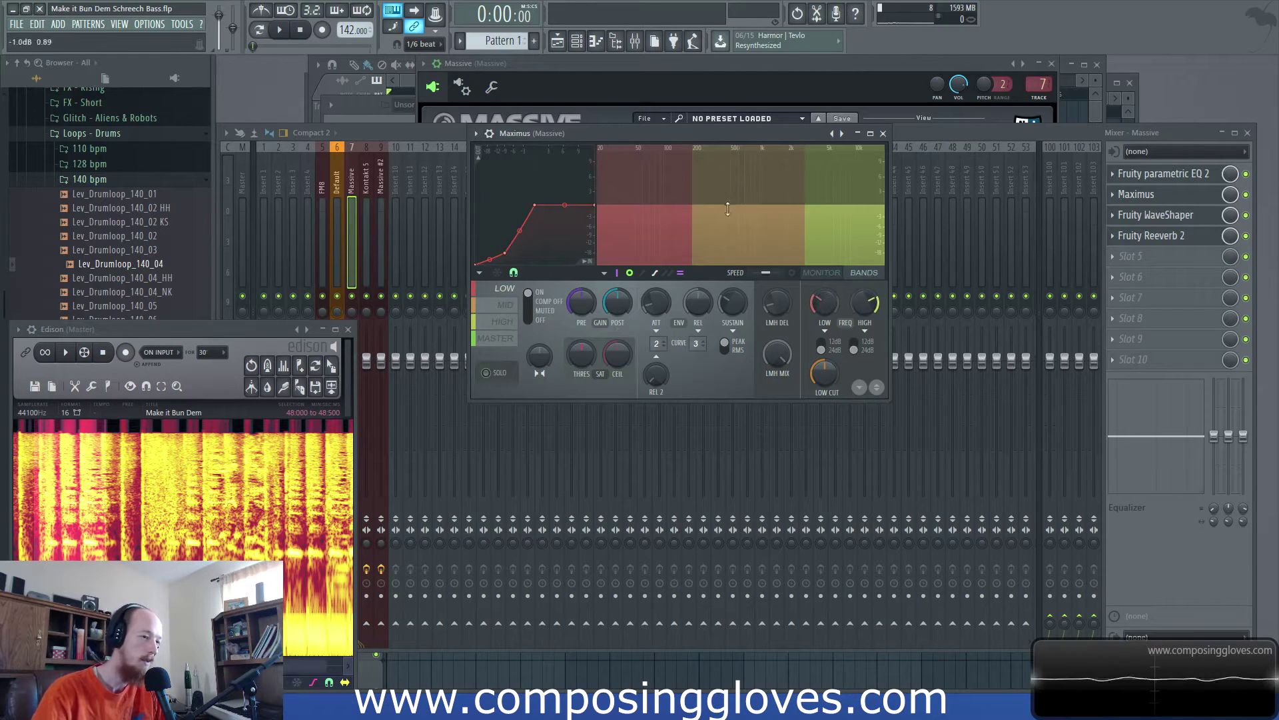
{"action": "left_click", "coordinate": [494, 338]}
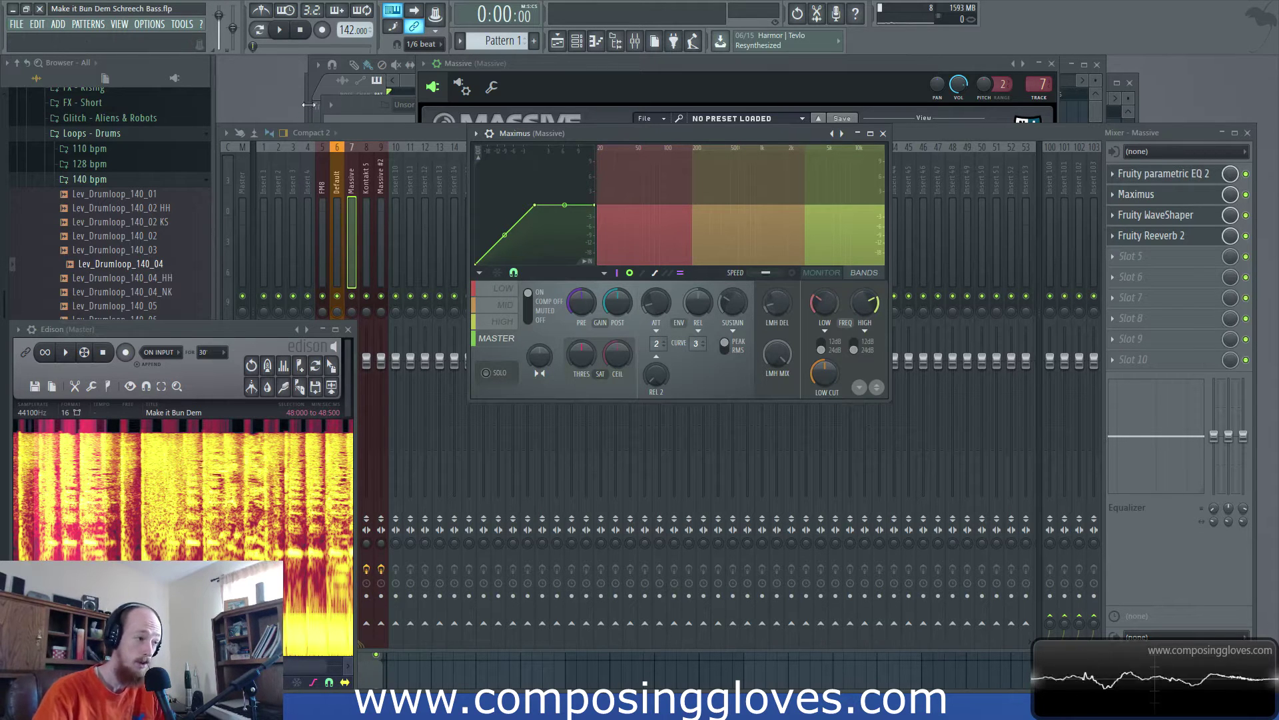
- View the Fruity WaveShaper curve, and compare the bass with and without Maximus by toggling its effect slot during playback
{"action": "left_click", "coordinate": [1163, 213]}
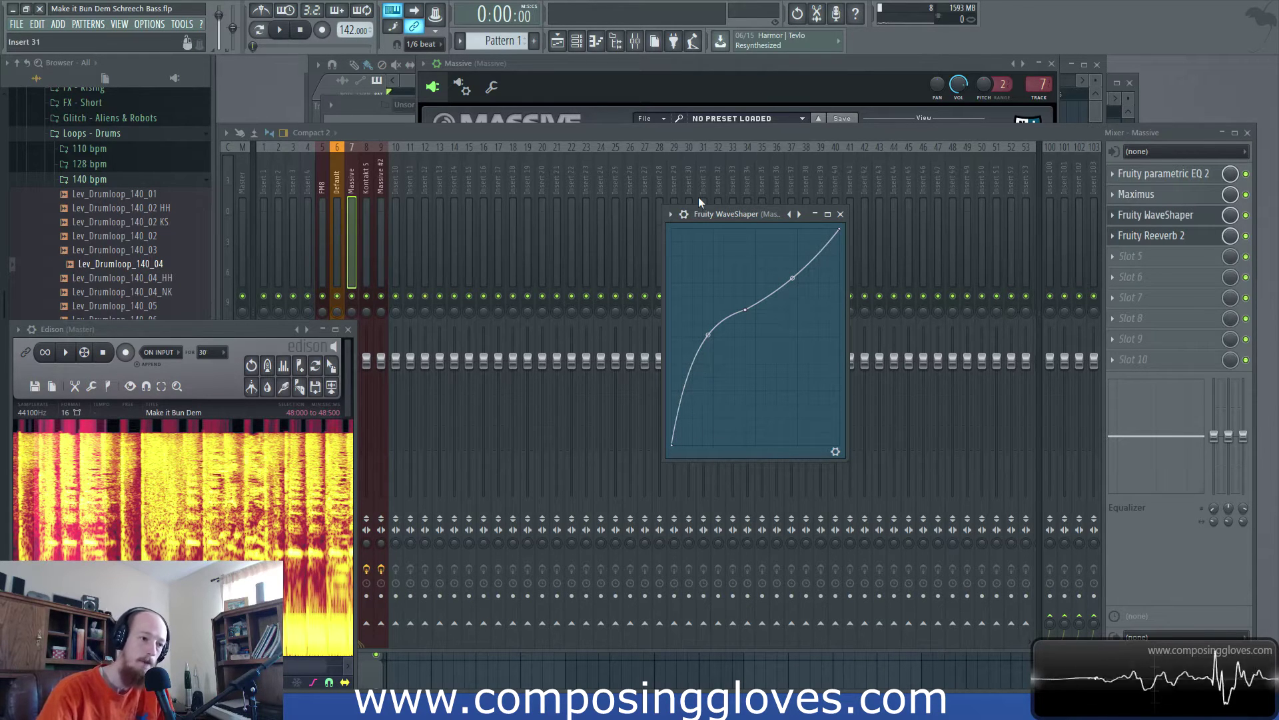
{"action": "key", "text": "space"}
{"action": "left_click", "coordinate": [840, 214]}
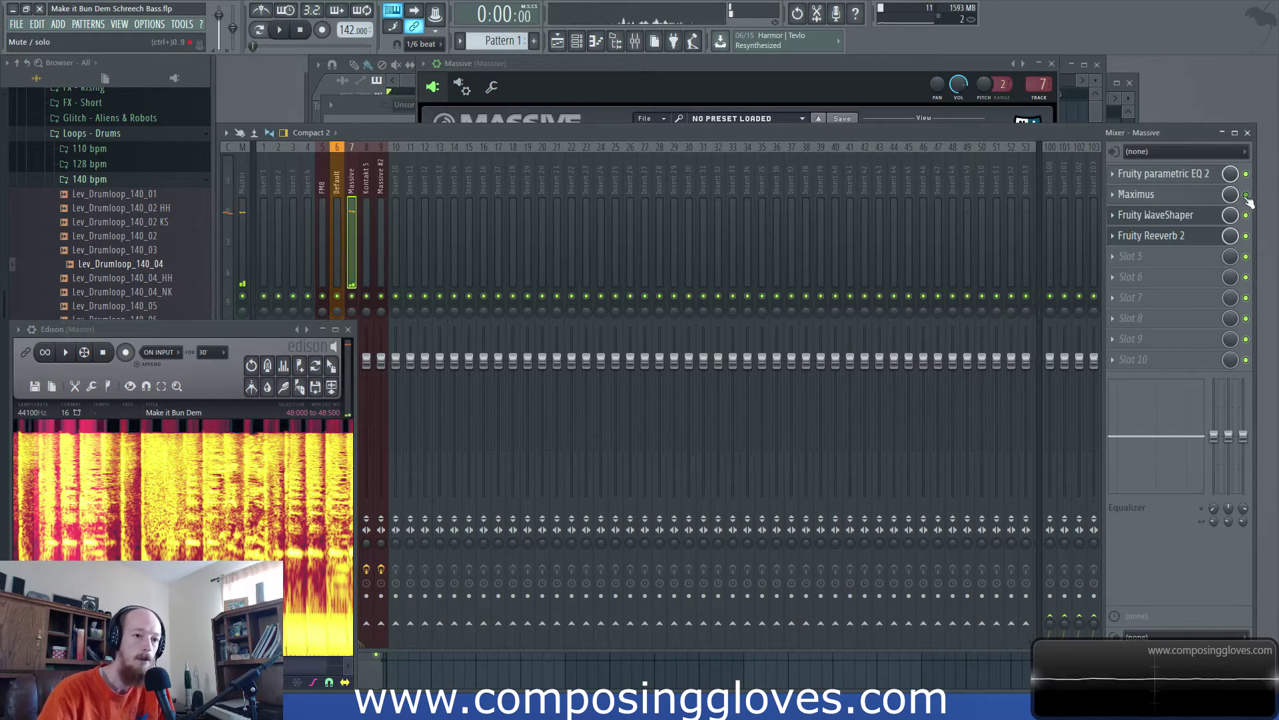
{"action": "key", "text": "space"}
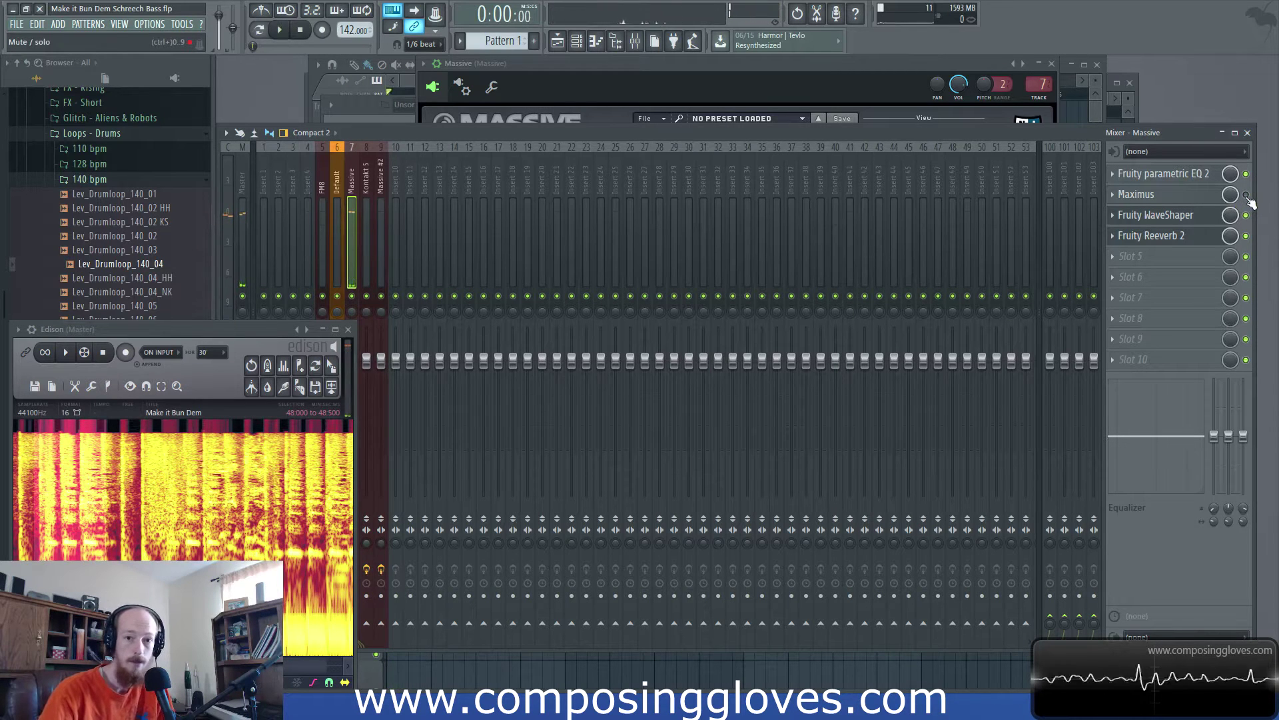
{"action": "left_click", "coordinate": [1193, 194]}
{"action": "left_click", "coordinate": [1159, 214]}
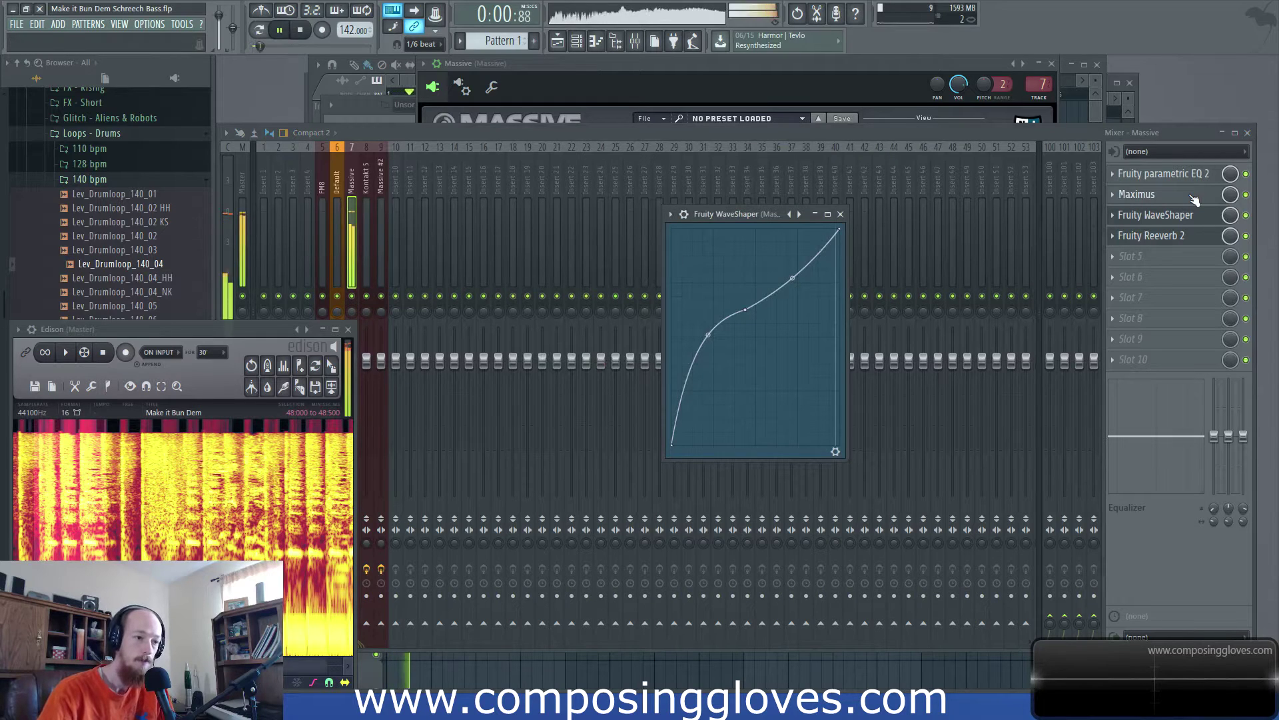
{"action": "left_click", "coordinate": [1189, 177]}
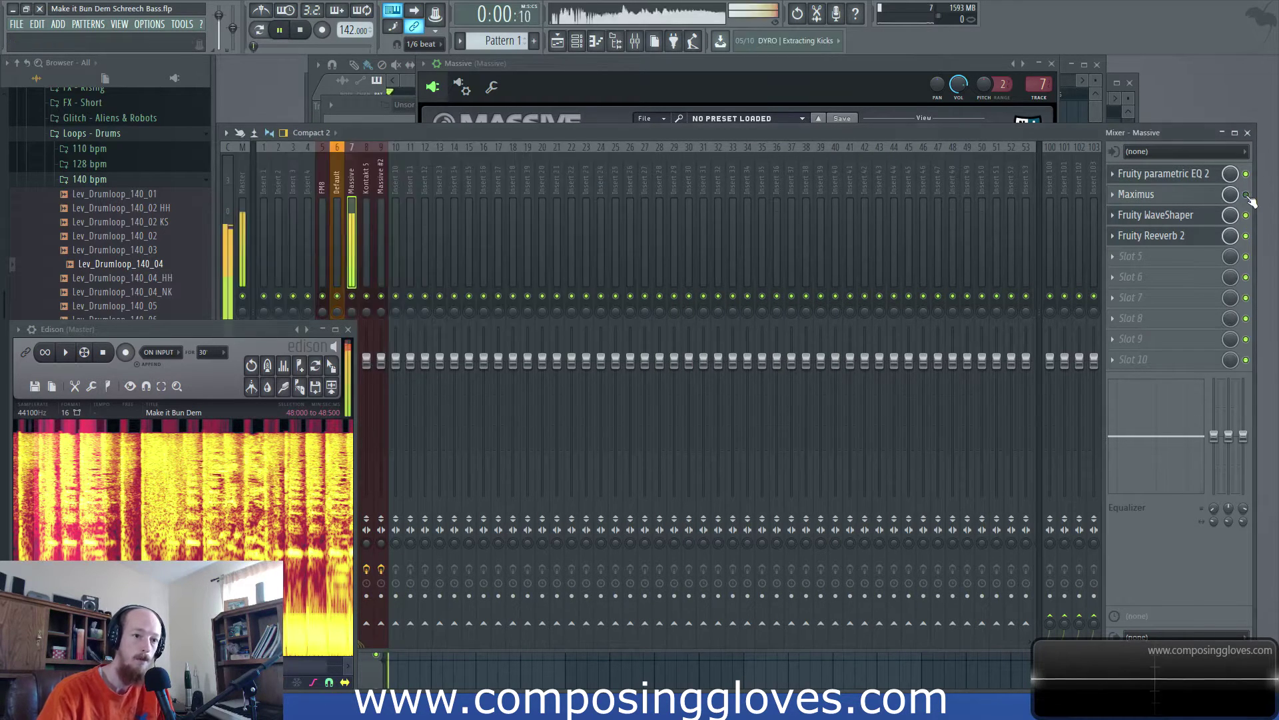
- Stop playback, toggle the Maximus slot again for comparison, and re-examine Maximus's Low band curve with the effect enabled
{"action": "left_click", "coordinate": [1197, 213]}
{"action": "left_click", "coordinate": [1192, 195]}
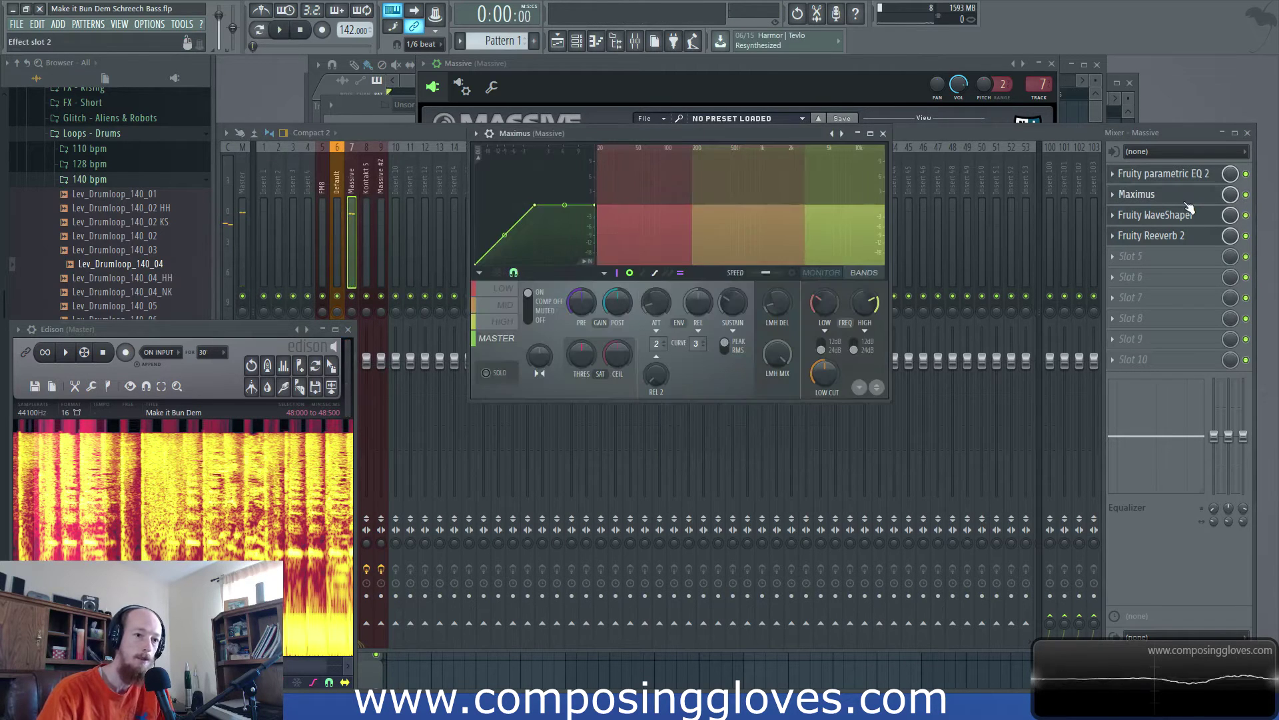
{"action": "left_click", "coordinate": [1193, 194]}
{"action": "left_click", "coordinate": [1245, 194]}
{"action": "left_click", "coordinate": [1189, 197]}
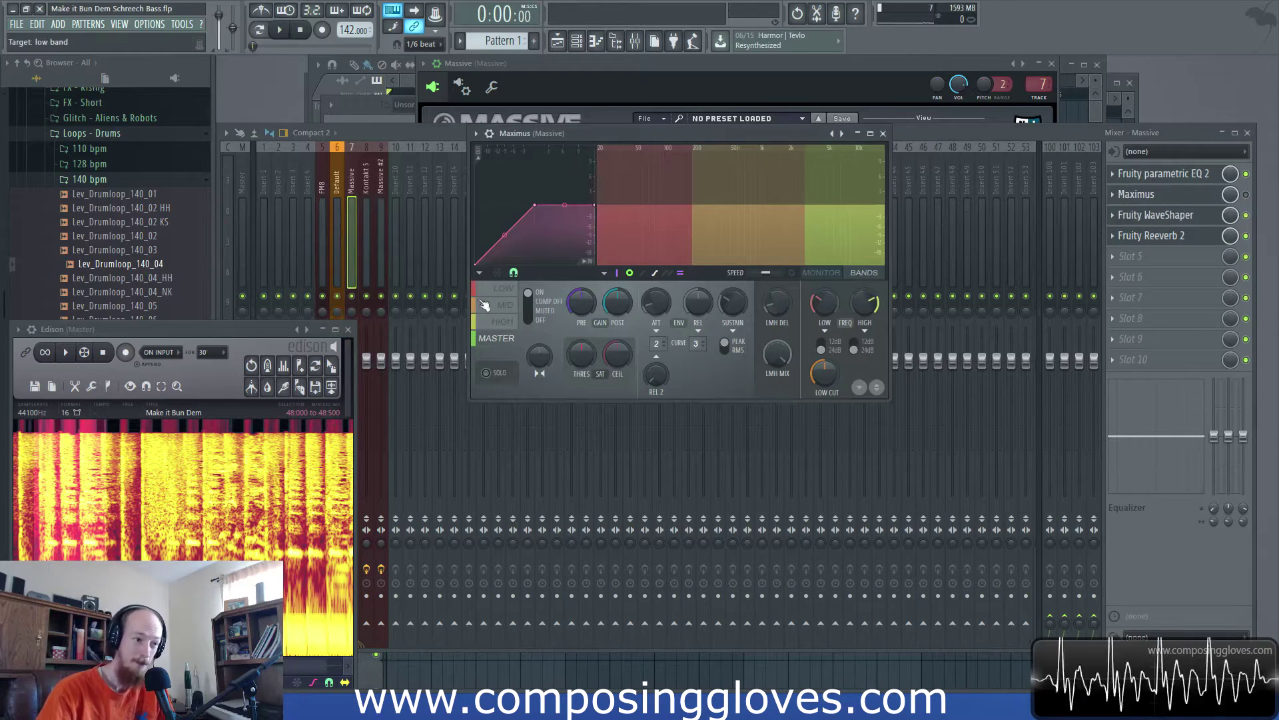
{"action": "left_click", "coordinate": [1247, 194]}
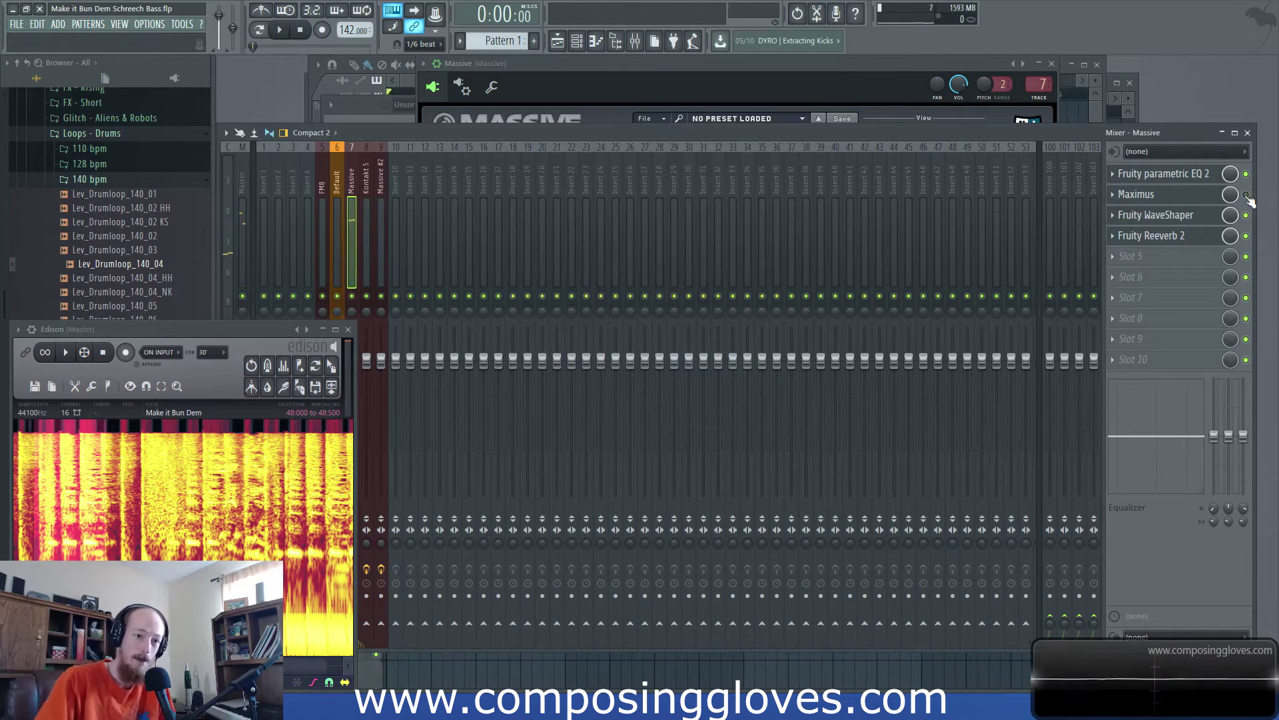
{"action": "left_click", "coordinate": [1192, 195]}
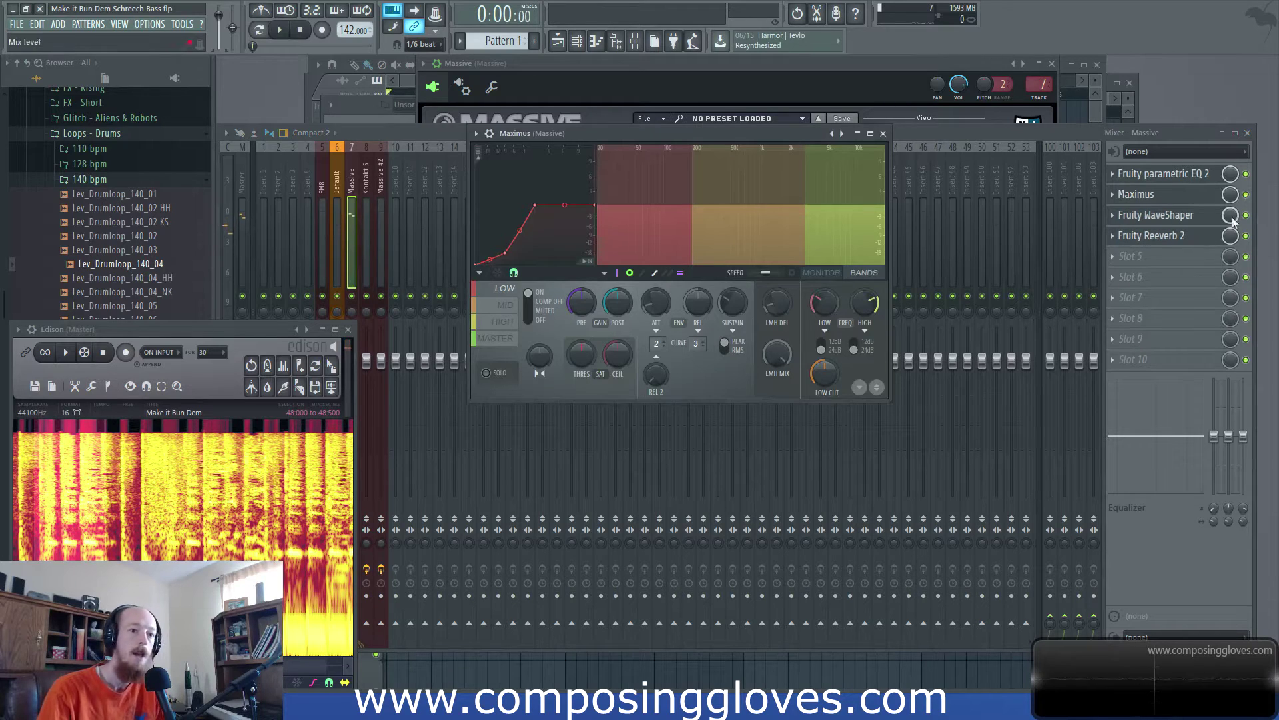
- Compare the bass with and without Fruity WaveShaper during playback, and nudge the lower bend of its curve slightly
{"action": "key", "text": "Escape"}
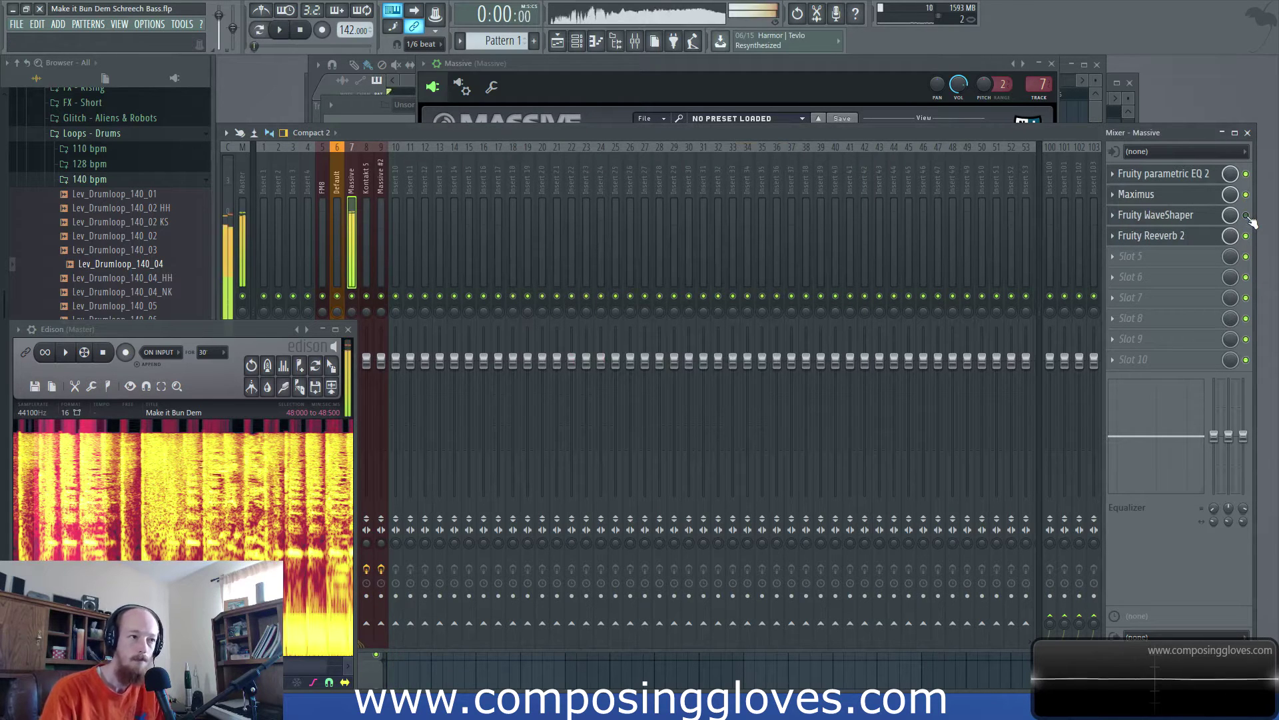
{"action": "left_click", "coordinate": [1209, 223]}
{"action": "left_click", "coordinate": [1209, 221]}
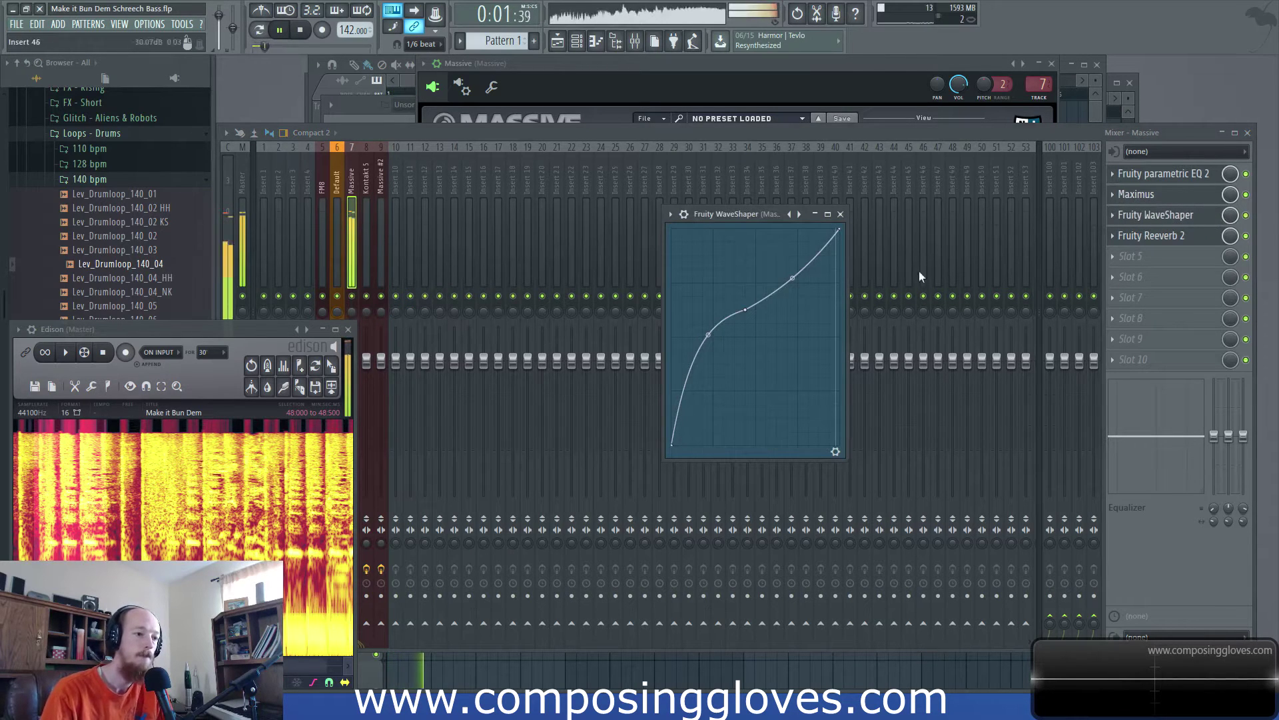
{"action": "key", "text": "space"}
{"action": "mouse_move", "coordinate": [711, 335]}
{"action": "left_mouse_down"}
{"action": "mouse_move", "coordinate": [712, 347]}
{"action": "mouse_move", "coordinate": [709, 336]}
{"action": "left_mouse_up"}
{"action": "key", "text": "space"}
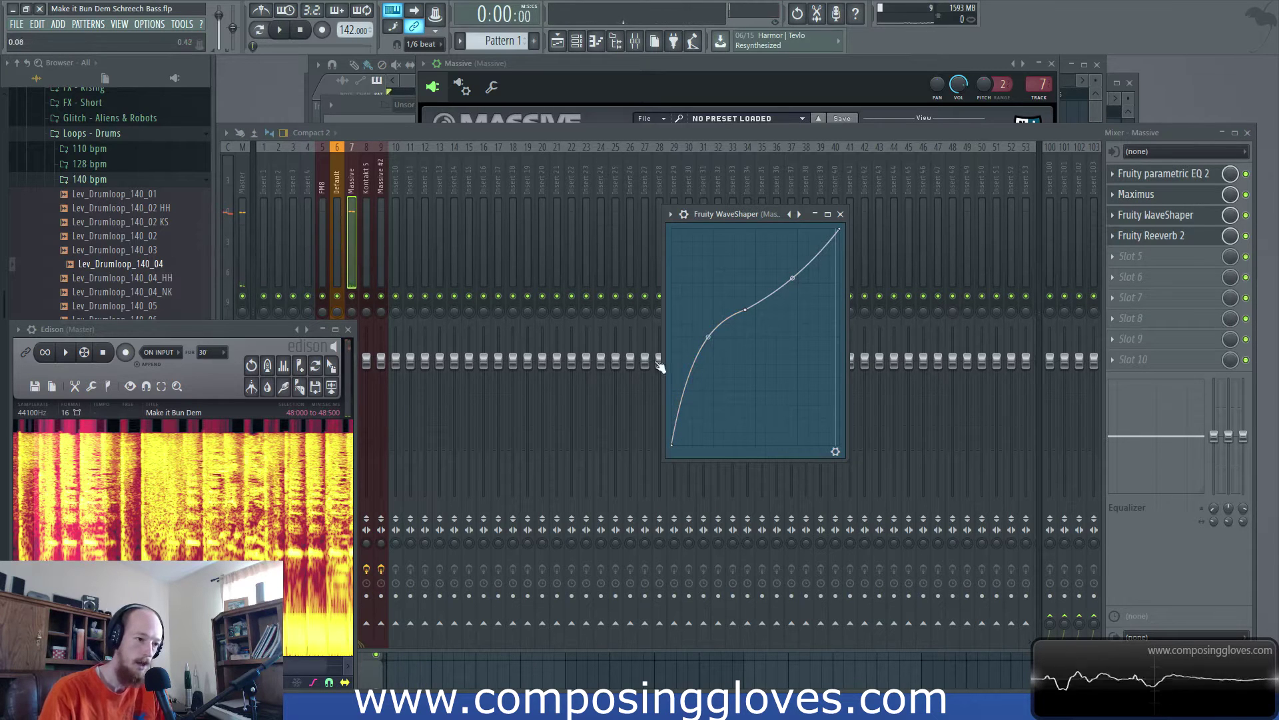
- Open Fruity Reeverb 2 on the Massive track and move its window up to examine the reverb settings
{"action": "left_click", "coordinate": [1190, 224]}
{"action": "left_click", "coordinate": [1201, 238]}
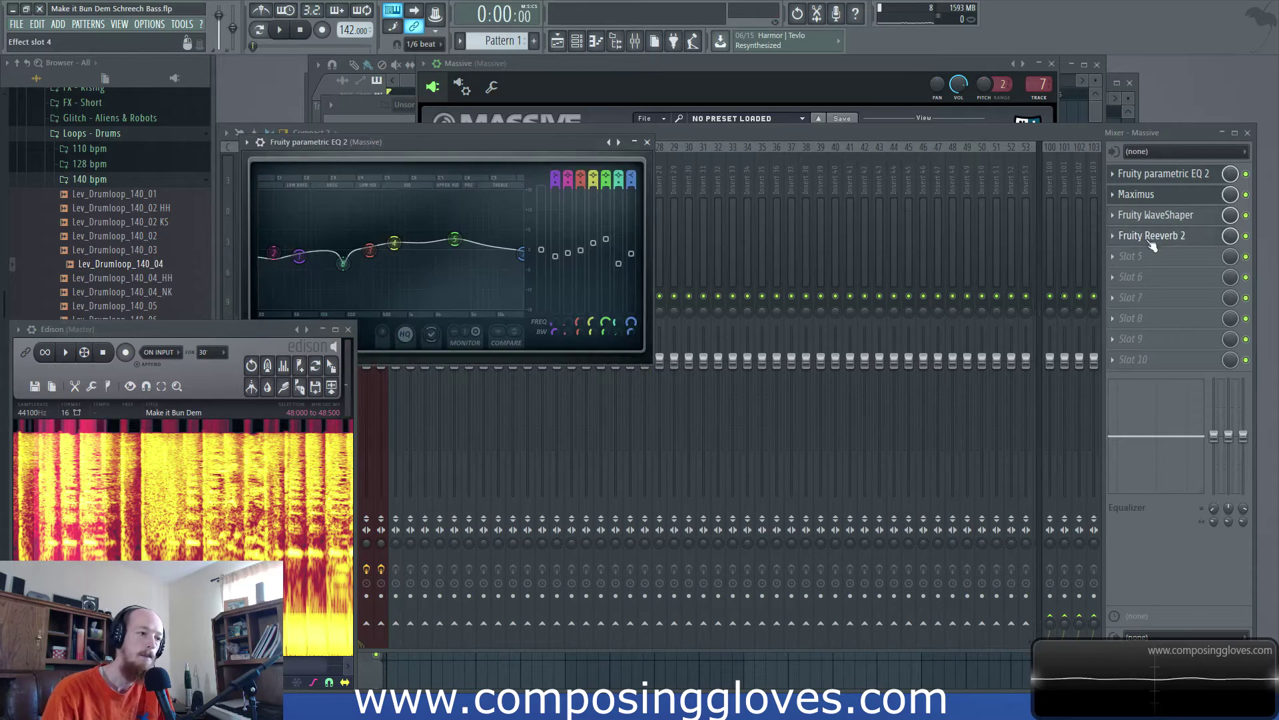
{"action": "left_click", "coordinate": [1211, 239]}
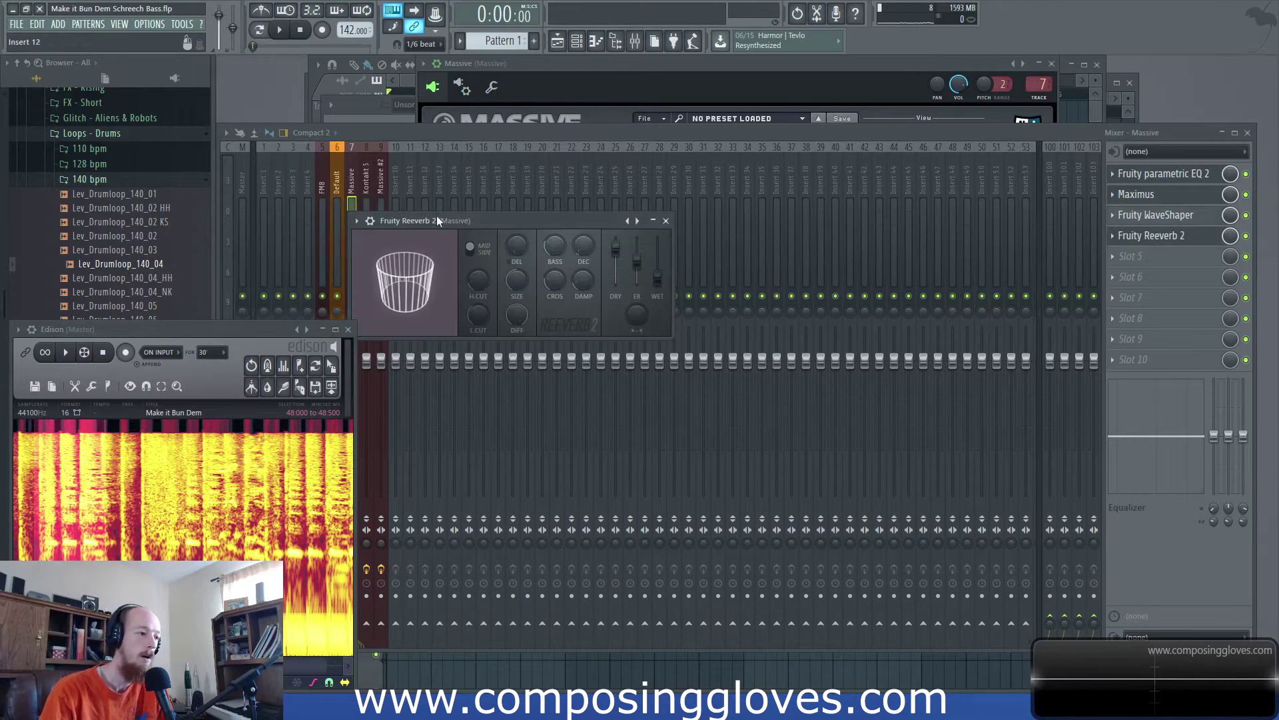
{"action": "left_click_drag", "start_coordinate": [437, 215], "coordinate": [464, 190]}
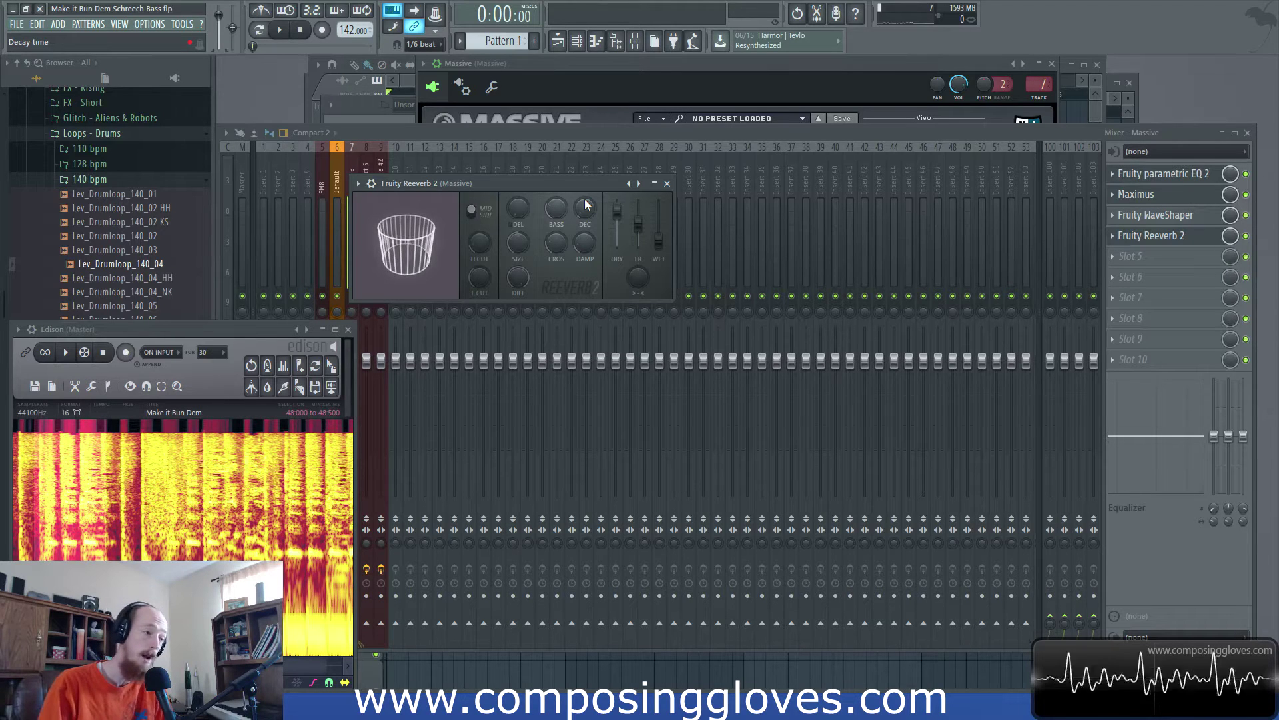
- Audition the bass while trying small changes to Fruity Reeverb 2's decay time and low cut
{"action": "left_click", "coordinate": [477, 215]}
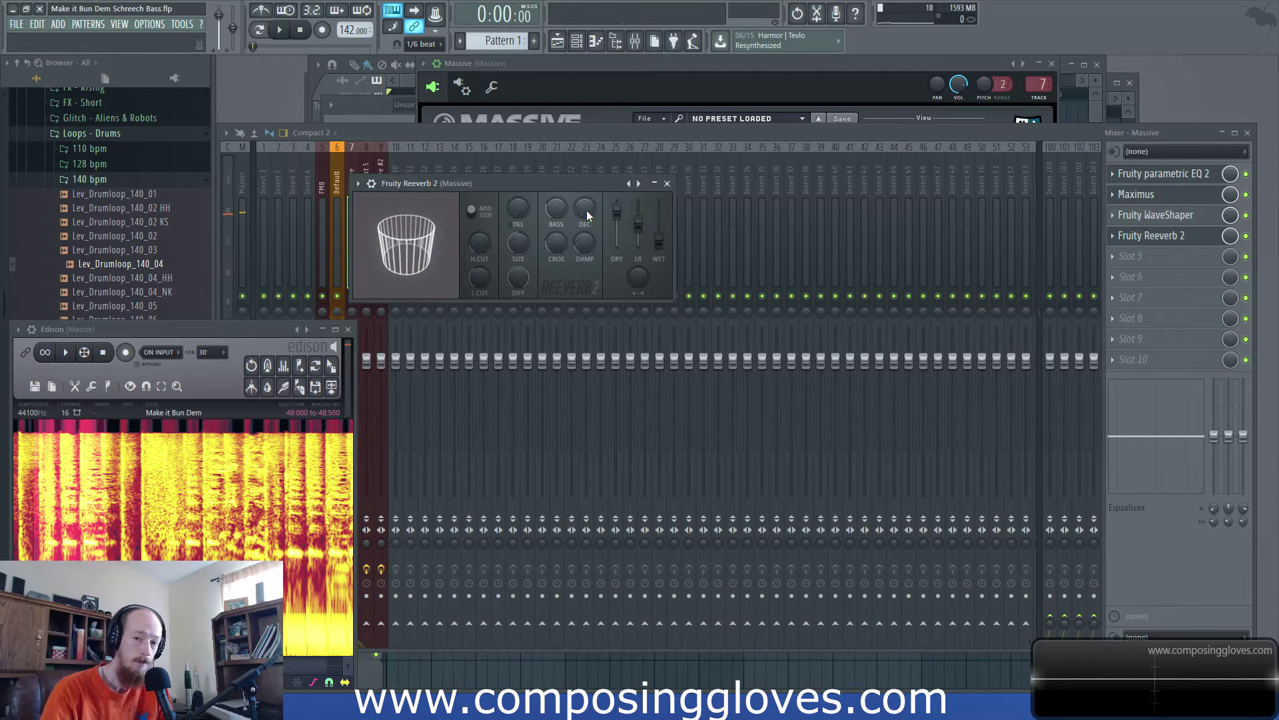
{"action": "key", "text": "space"}
{"action": "key", "text": "space"}
{"action": "left_click_drag", "start_coordinate": [587, 210], "coordinate": [586, 230]}
{"action": "key", "text": "space"}
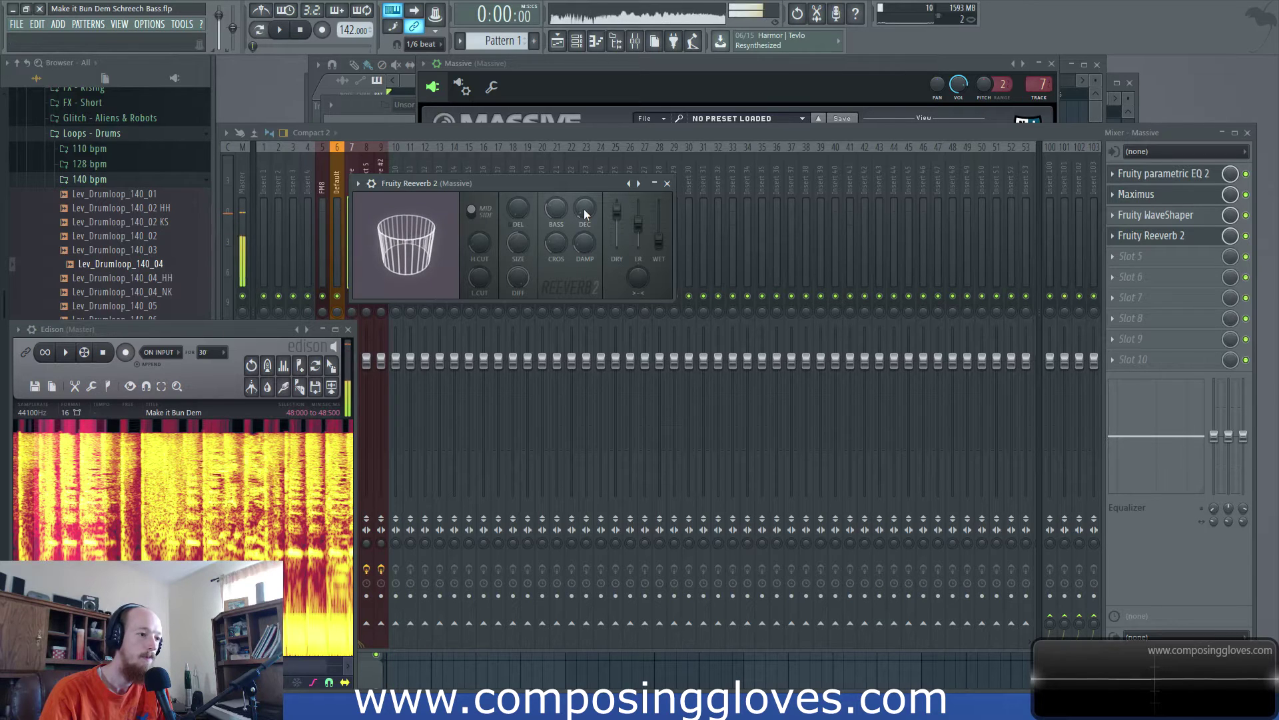
{"action": "key", "text": "space"}
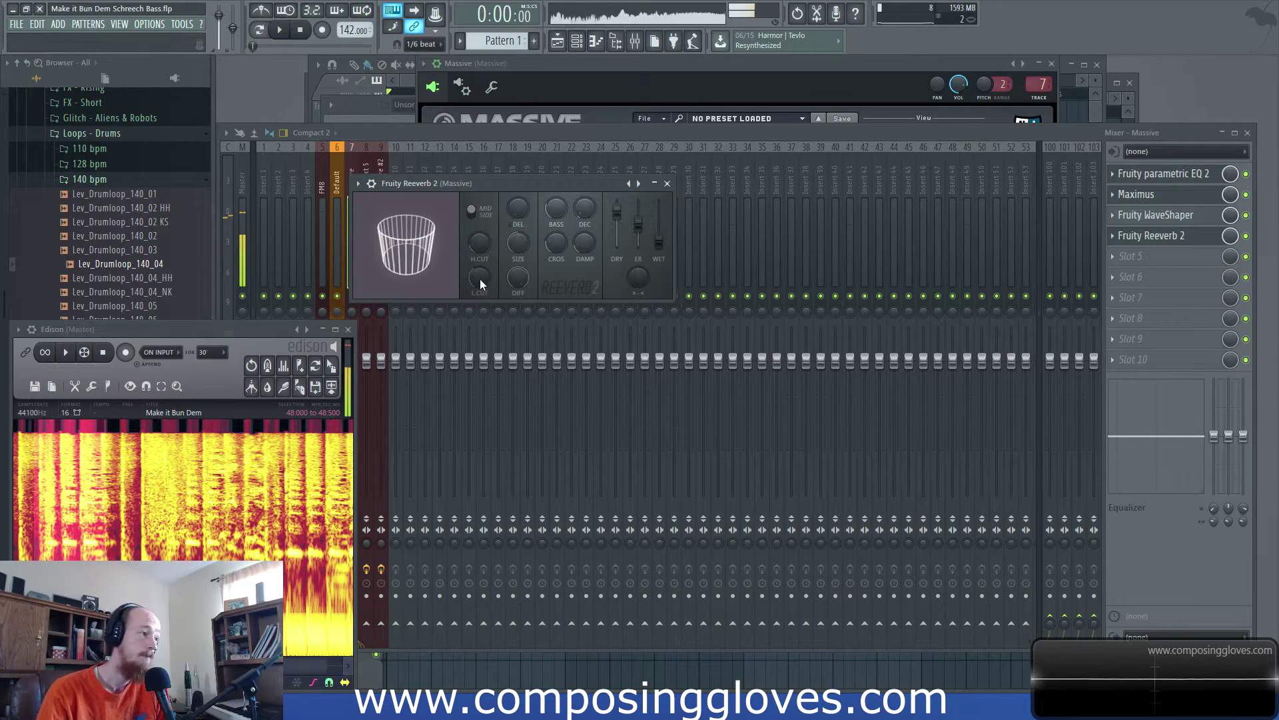
{"action": "mouse_move", "coordinate": [481, 276]}
{"action": "left_mouse_down"}
{"action": "mouse_move", "coordinate": [482, 263]}
{"action": "mouse_move", "coordinate": [482, 276]}
{"action": "left_mouse_up"}
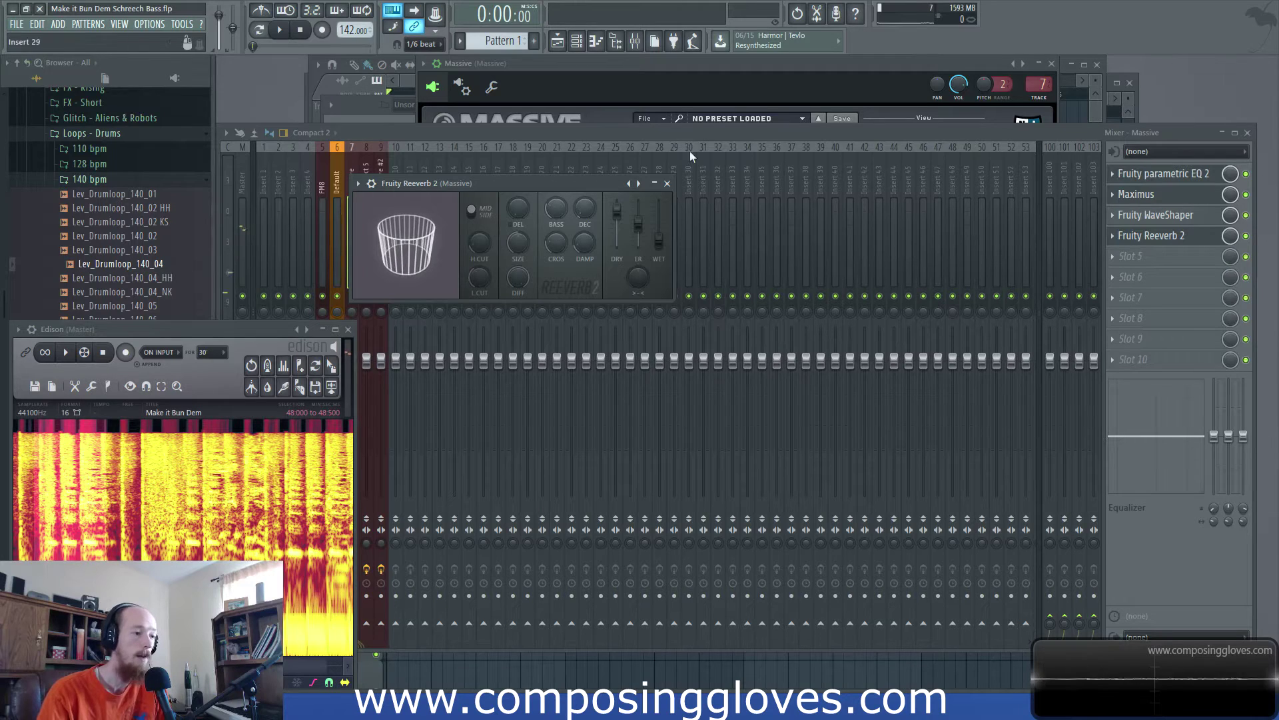
- Return to the Massive instrument window and play the bass pattern with all effects active
{"action": "key", "text": "F6"}
{"action": "left_click", "coordinate": [433, 259]}
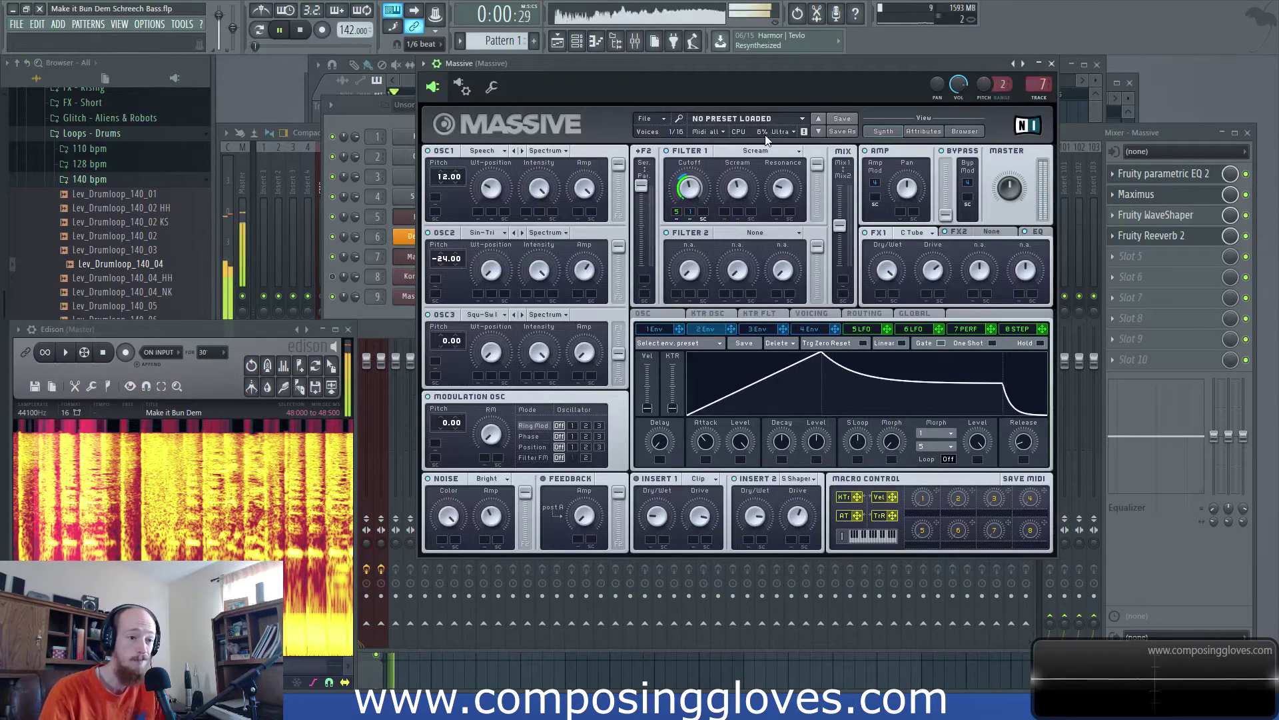
- Open Massive's routing page and audition Insert 2 at several points of the signal chain, including after Filter 1 and after Filter 2
{"action": "left_click", "coordinate": [875, 313]}
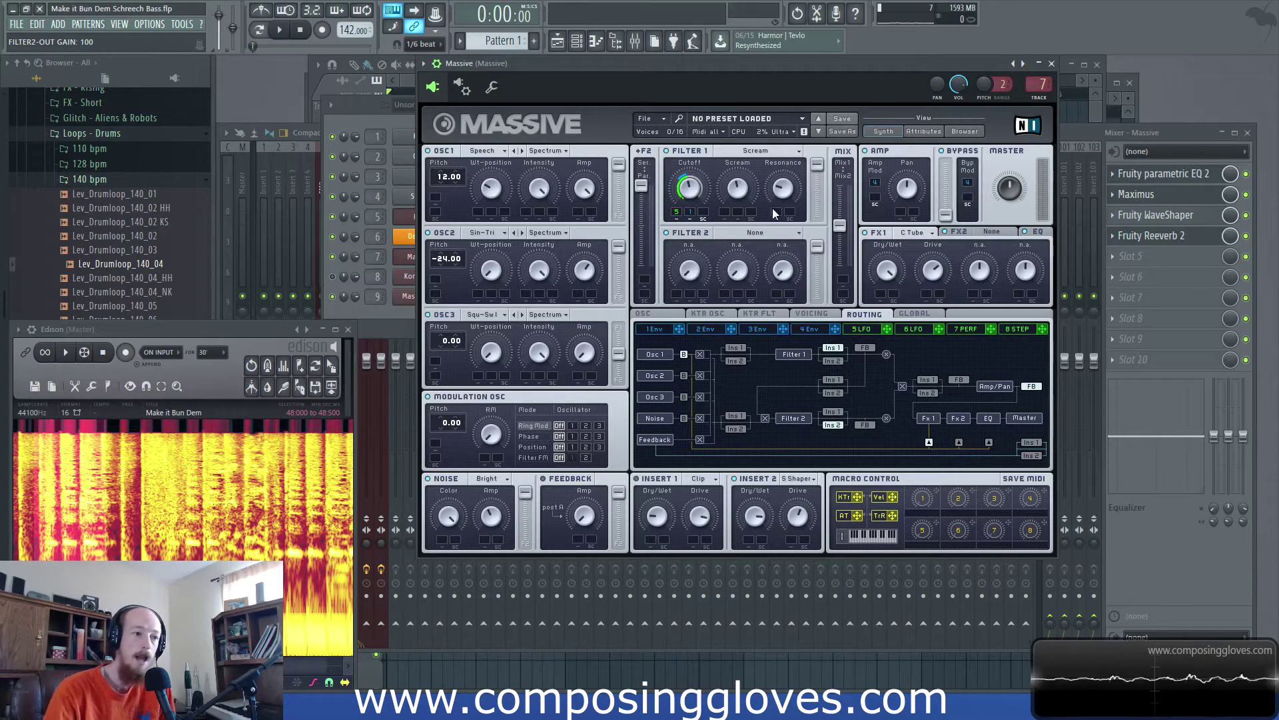
{"action": "left_click", "coordinate": [833, 361]}
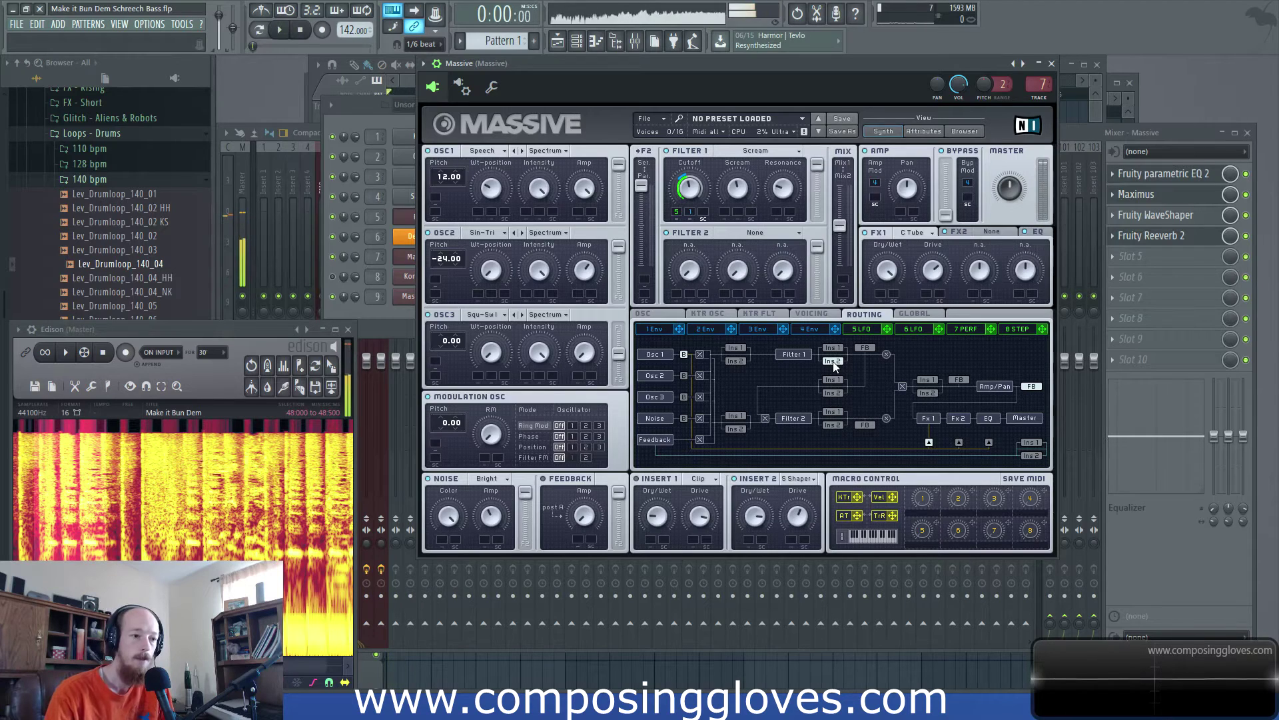
{"action": "left_click", "coordinate": [838, 426]}
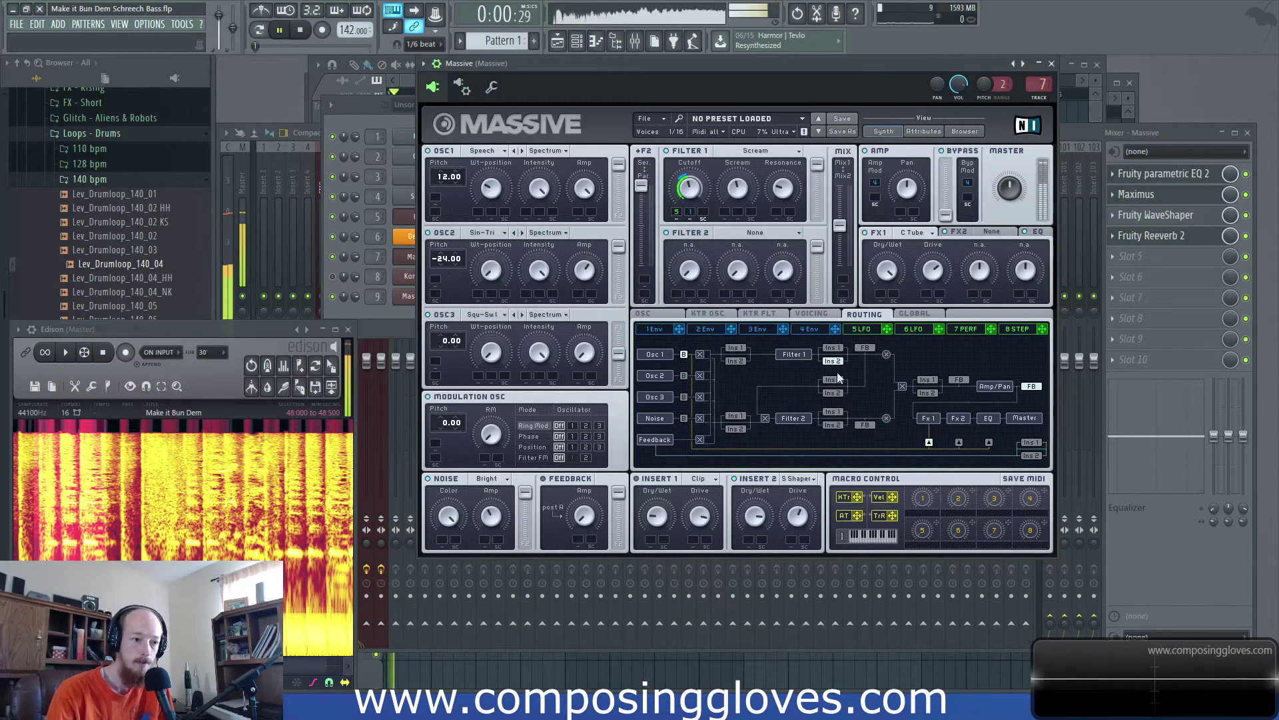
{"action": "left_click", "coordinate": [933, 393]}
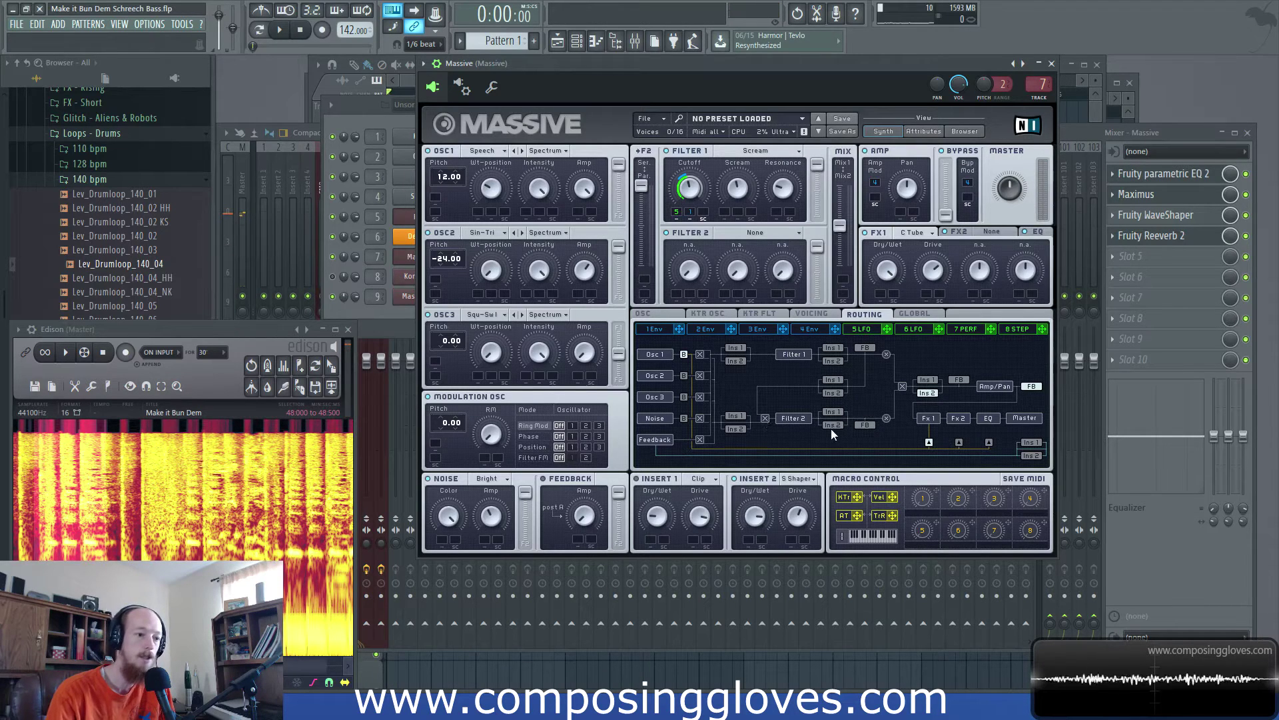
{"action": "key", "text": "space"}
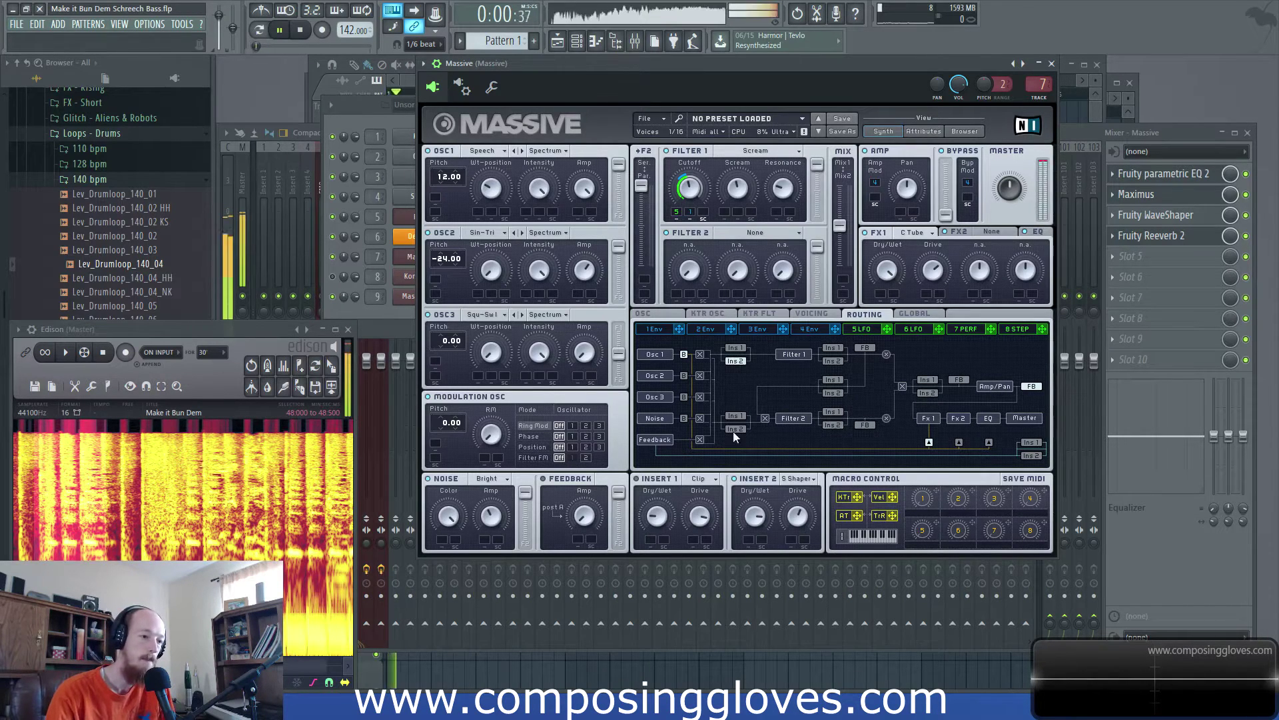
{"action": "left_click", "coordinate": [838, 423]}
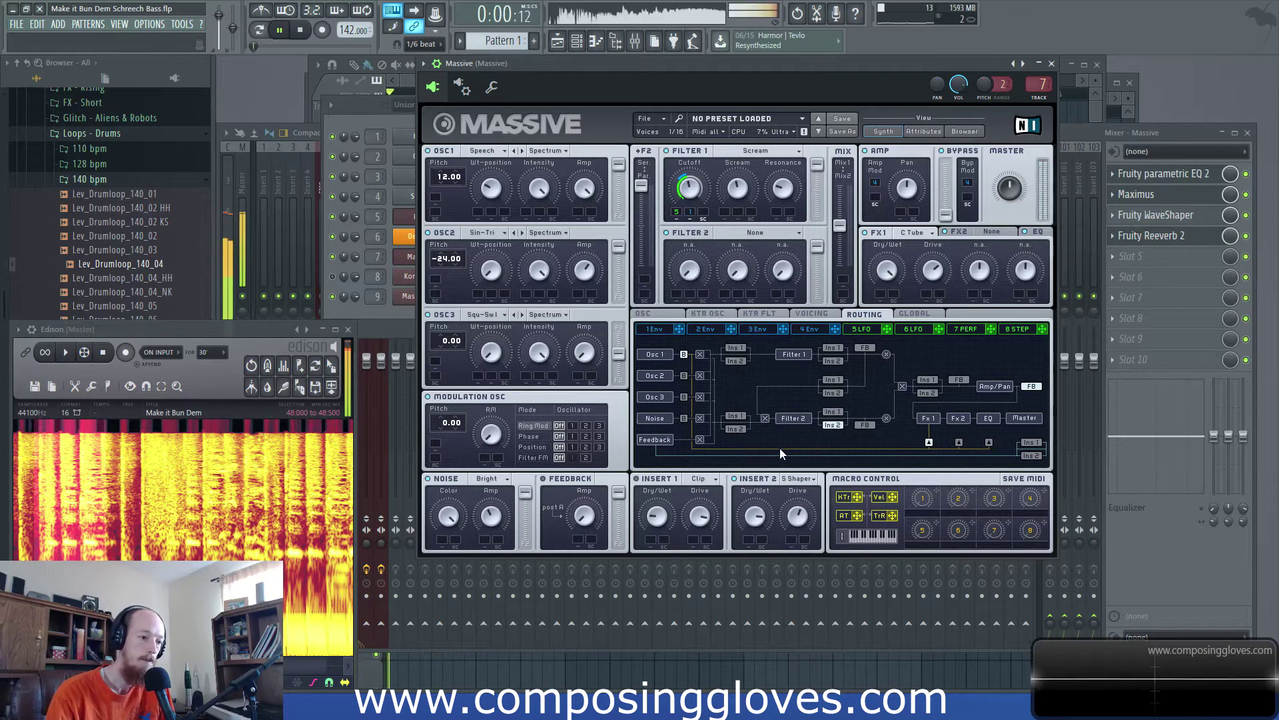
- Compare the bass during playback with Insert 2 placed after Filter 2 and moved away from it
{"action": "key", "text": "space"}
{"action": "left_click", "coordinate": [833, 425]}
{"action": "key", "text": "space"}
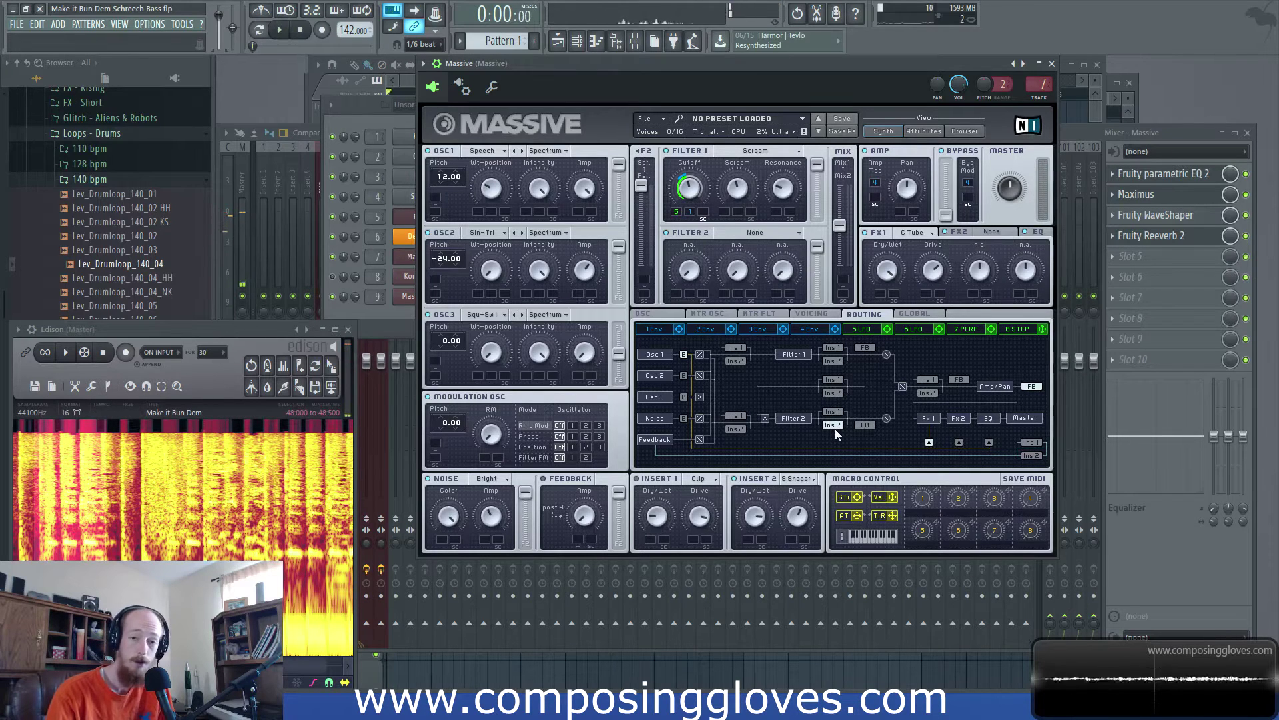
{"action": "key", "text": "space"}
{"action": "key", "text": "space"}
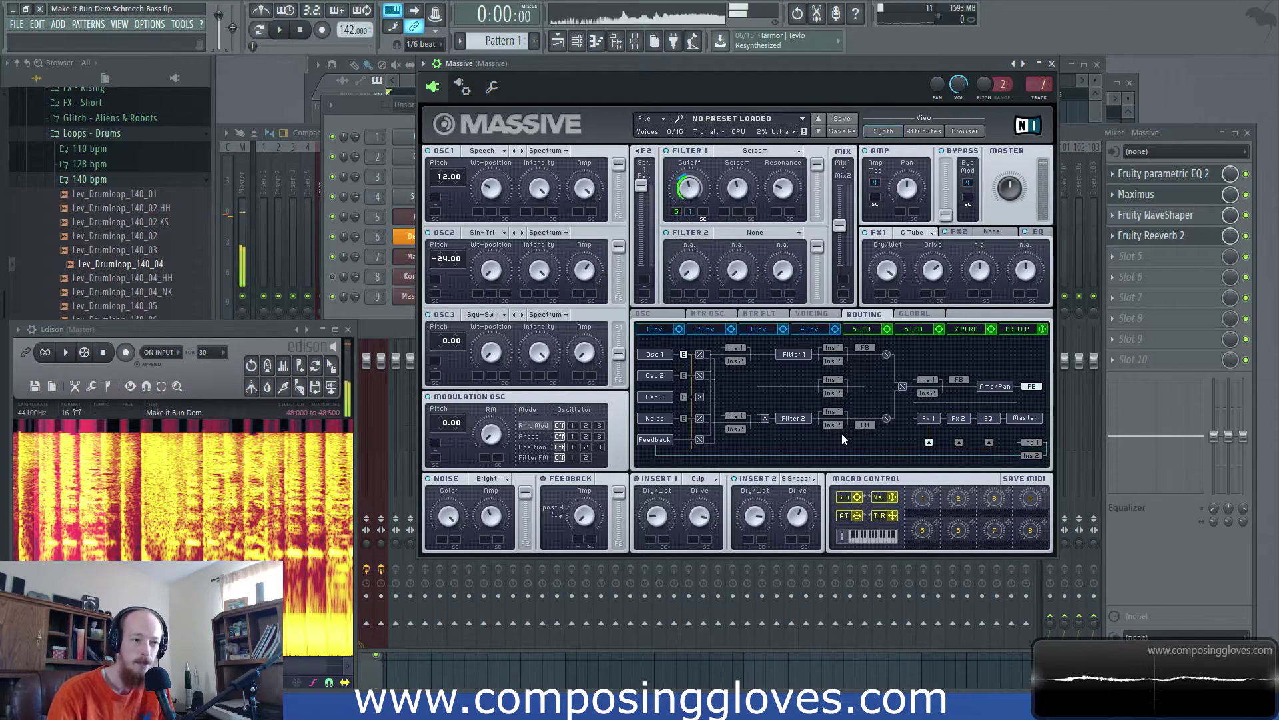
{"action": "key", "text": "space"}
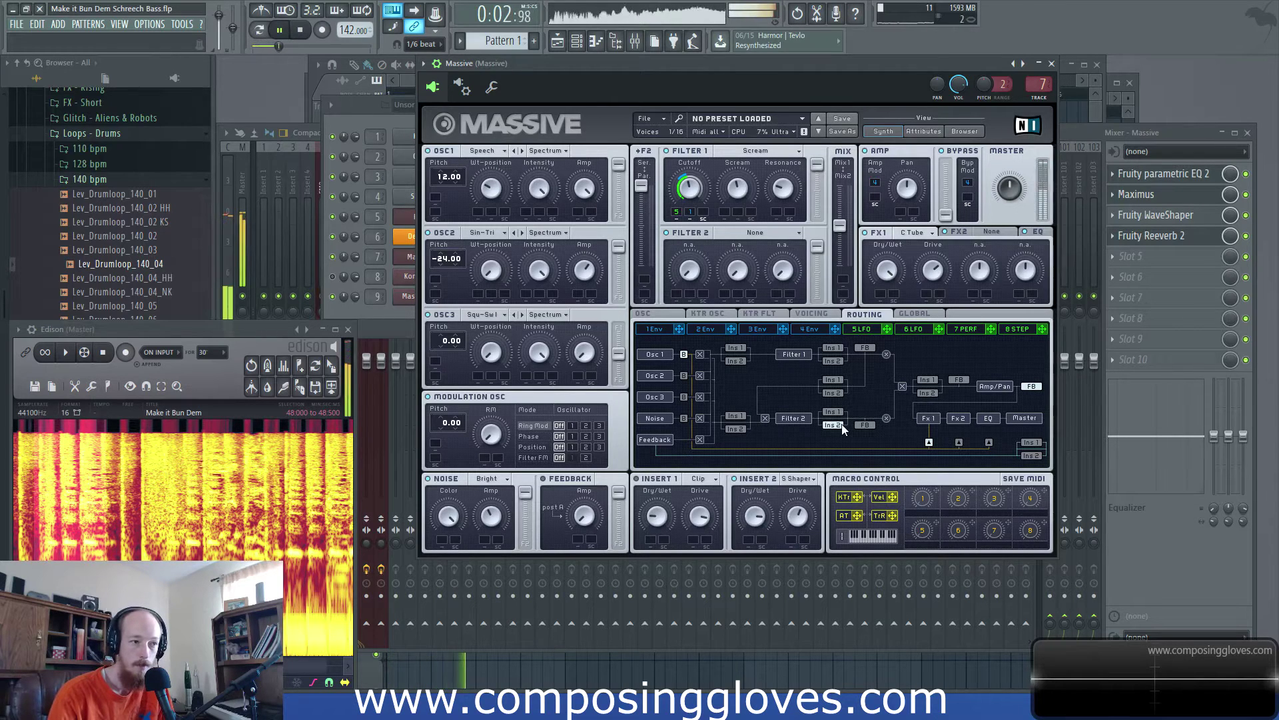
- Audition the bass with Insert 1 placed after Filter 1 and at other routing positions, keeping Insert 2 after Filter 2
{"action": "key", "text": "space"}
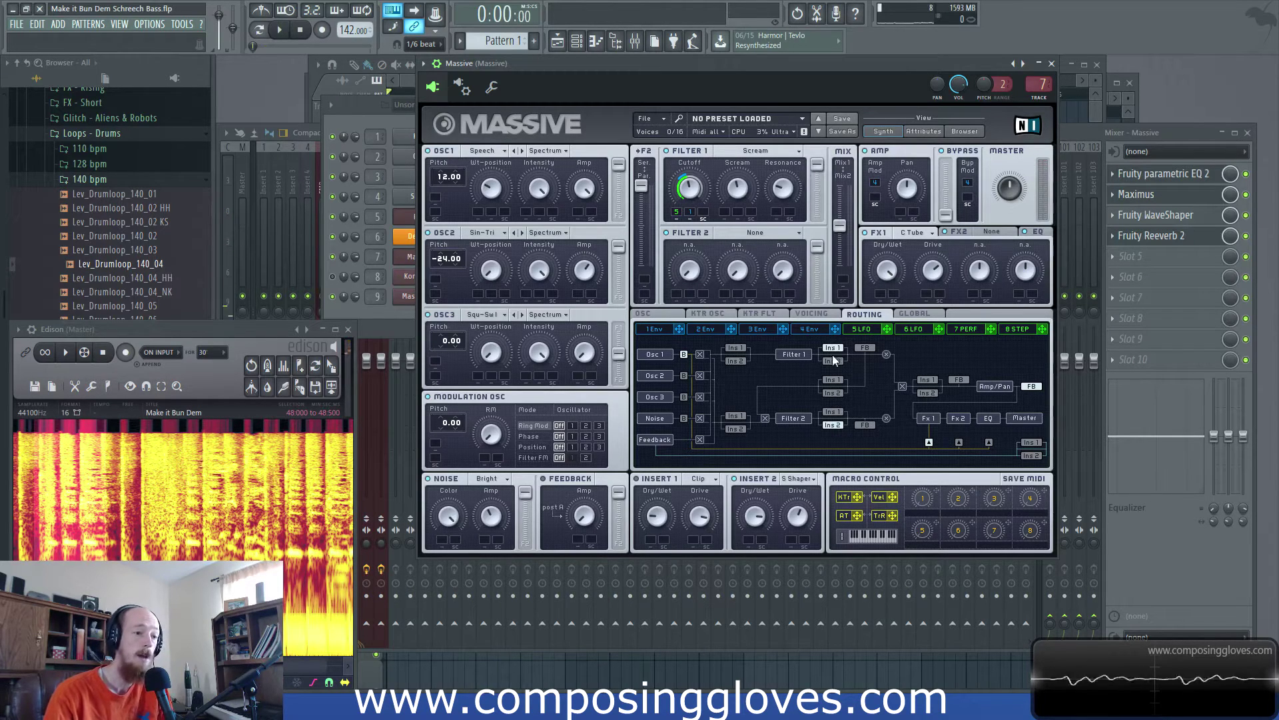
{"action": "key", "text": "space"}
{"action": "key", "text": "space"}
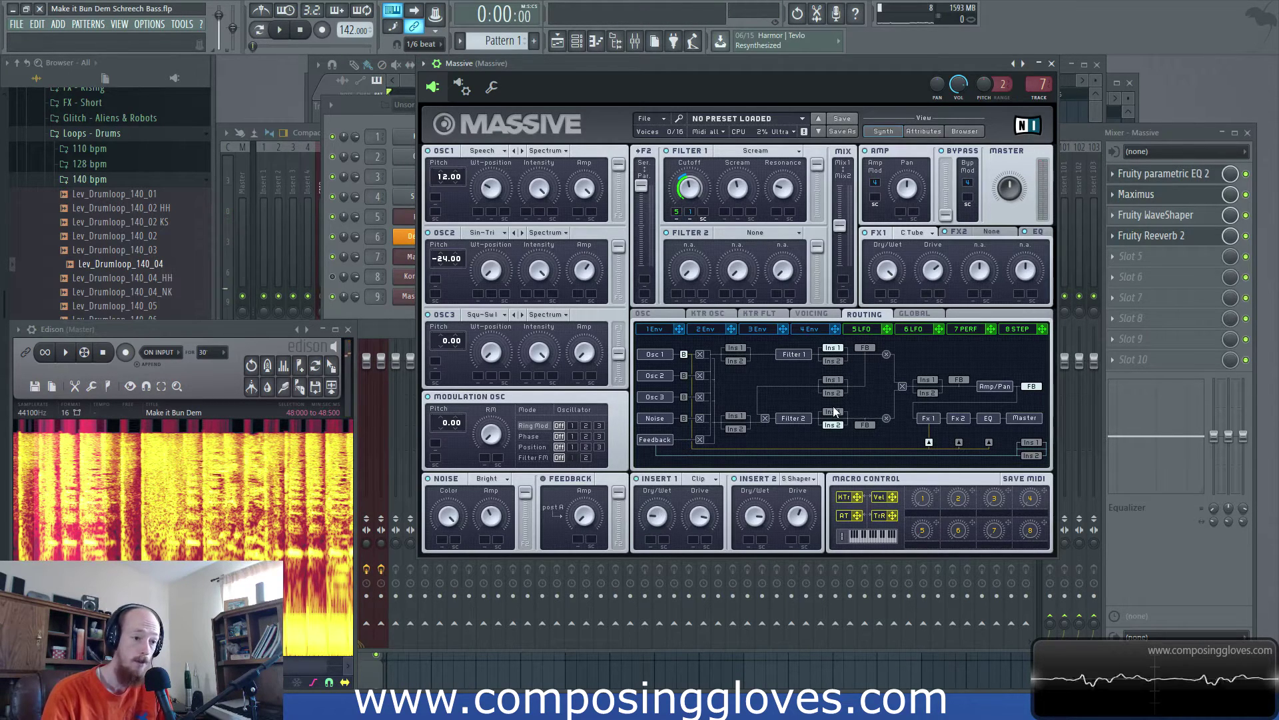
{"action": "key", "text": "space"}
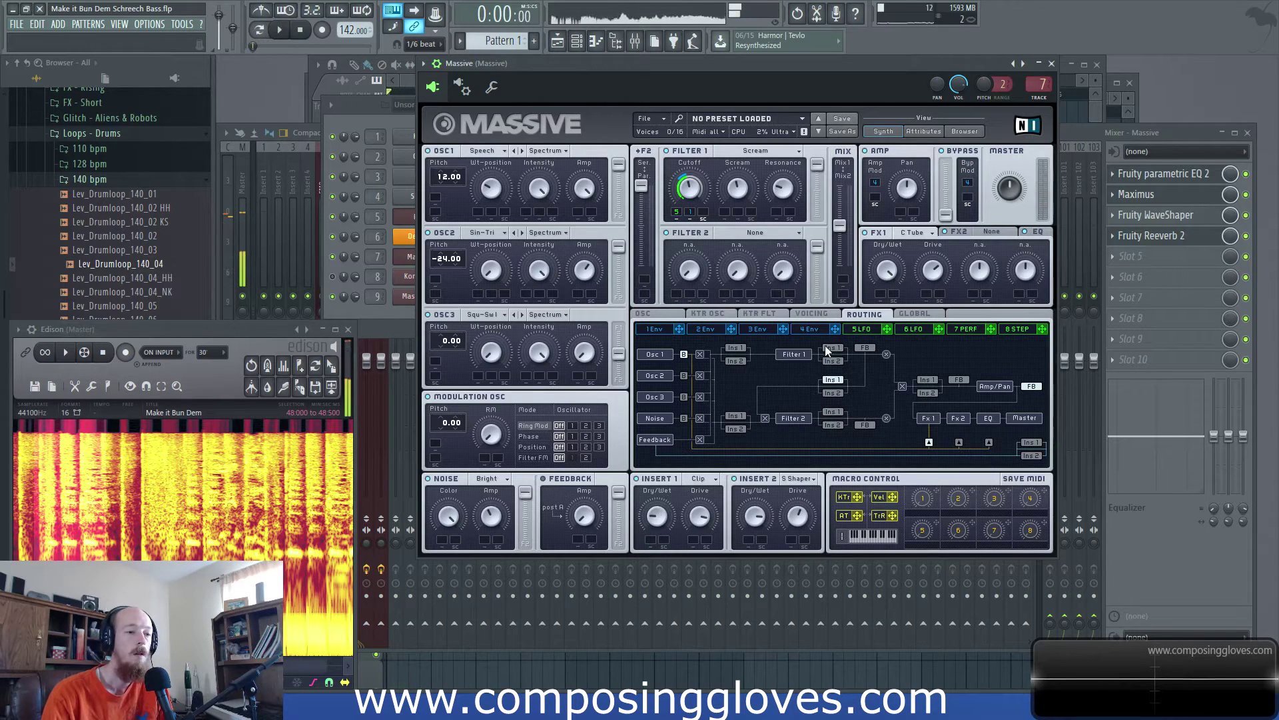
{"action": "key", "text": "space"}
{"action": "key", "text": "space"}
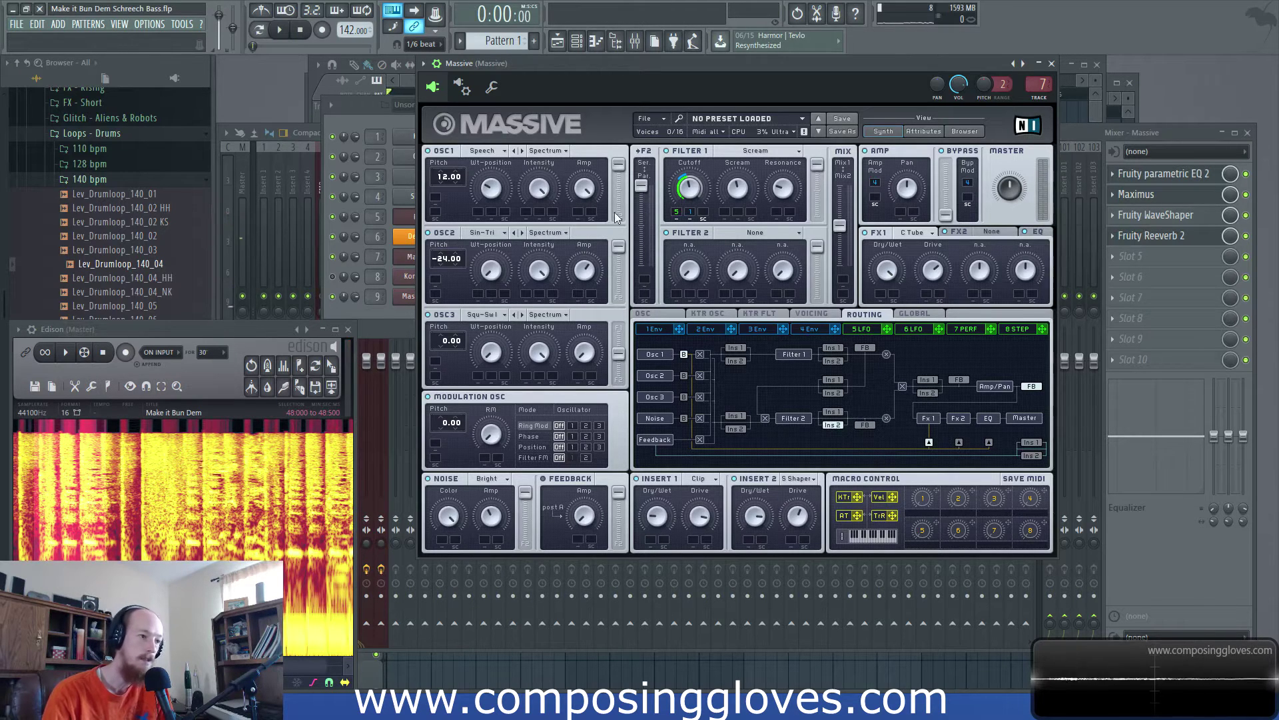
- Add a new Massive channel in the channel rack and move its window clear of the rack
{"action": "key", "text": "F6"}
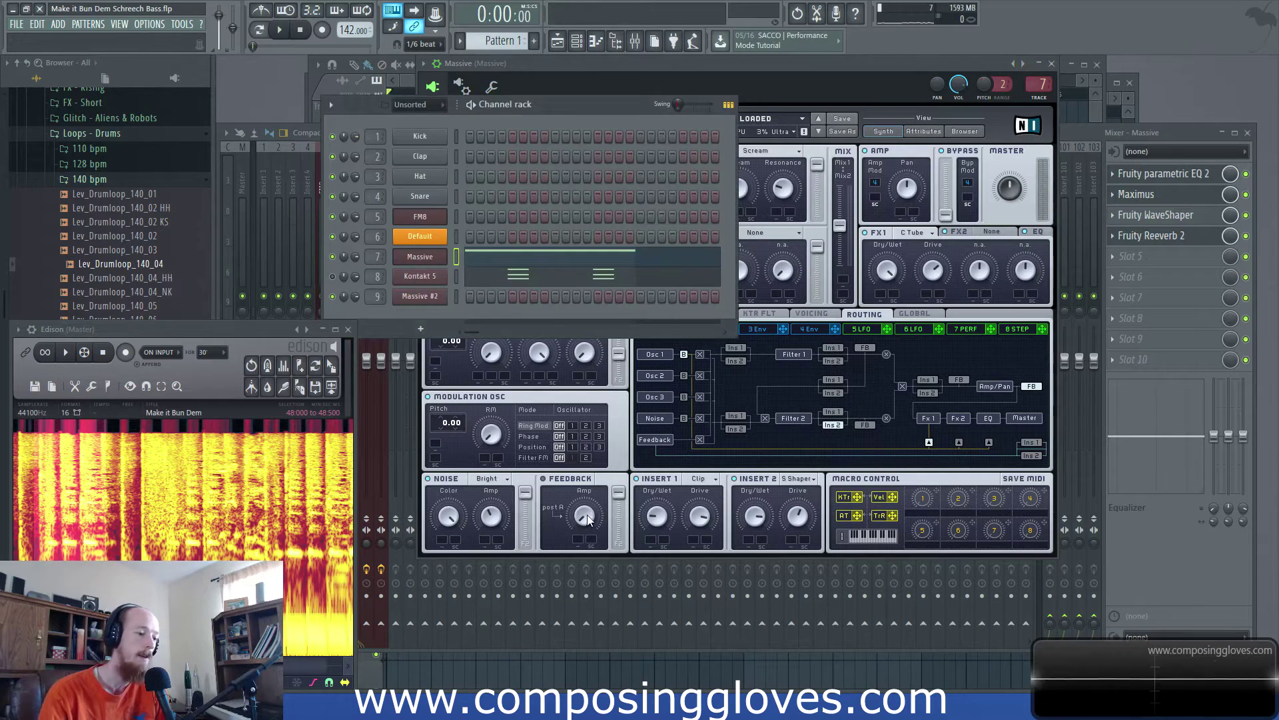
{"action": "left_click", "coordinate": [584, 516]}
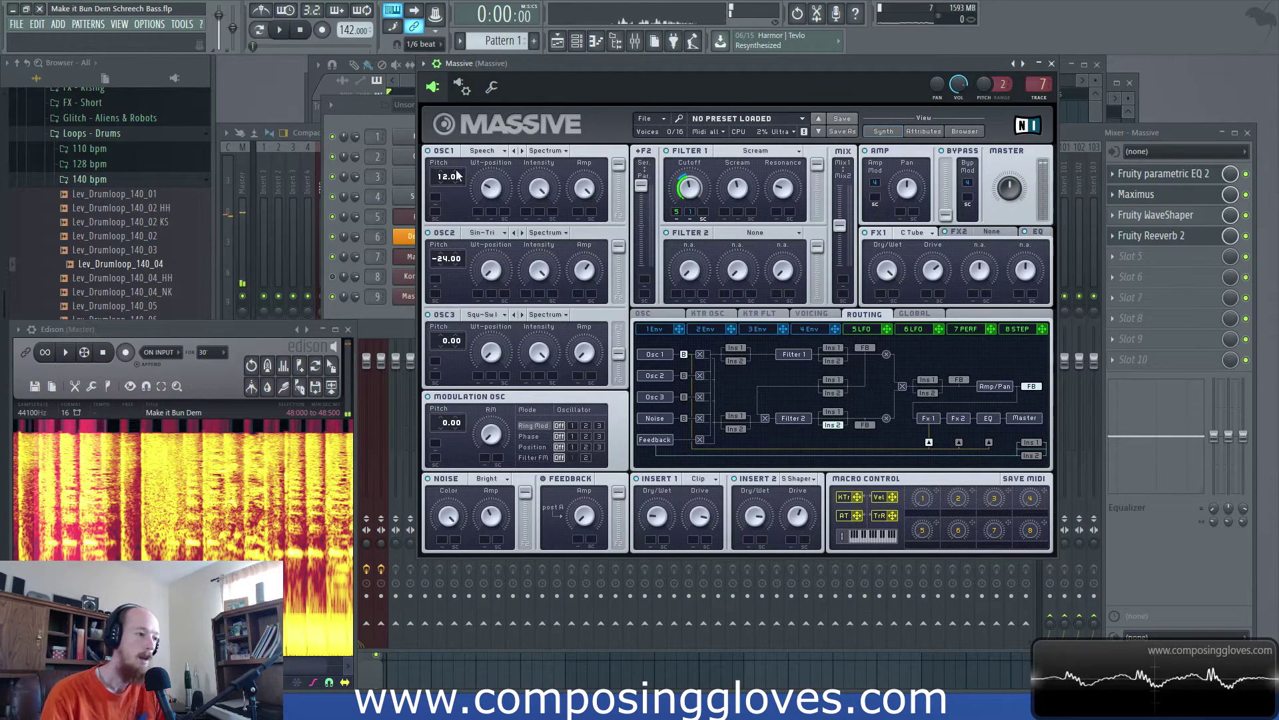
{"action": "key", "text": "F6"}
{"action": "right_click", "coordinate": [444, 253]}
{"action": "left_click", "coordinate": [573, 269]}
{"action": "left_click", "coordinate": [421, 329]}
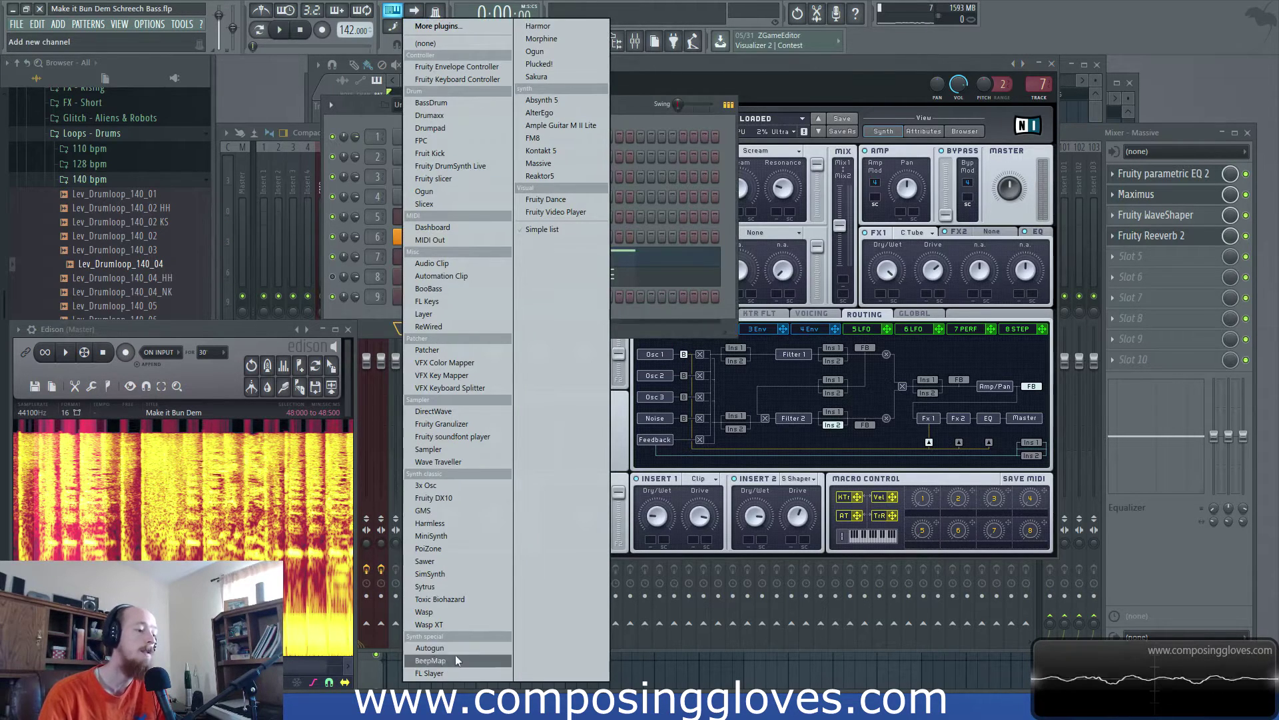
{"action": "left_click", "coordinate": [578, 164]}
{"action": "left_click_drag", "start_coordinate": [429, 172], "coordinate": [933, 185]}
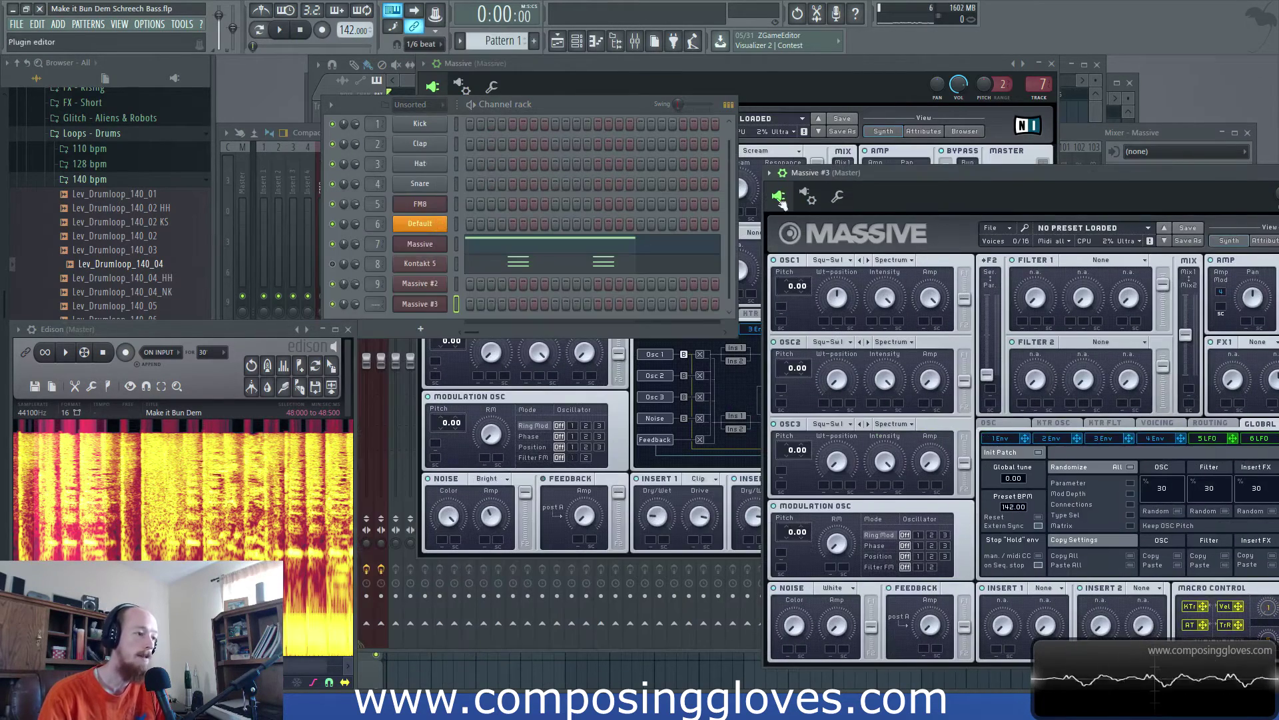
- Copy the bass notes from the original Massive channel and paste them into the Massive #3 channel
{"action": "right_click", "coordinate": [445, 303]}
{"action": "right_click", "coordinate": [433, 241]}
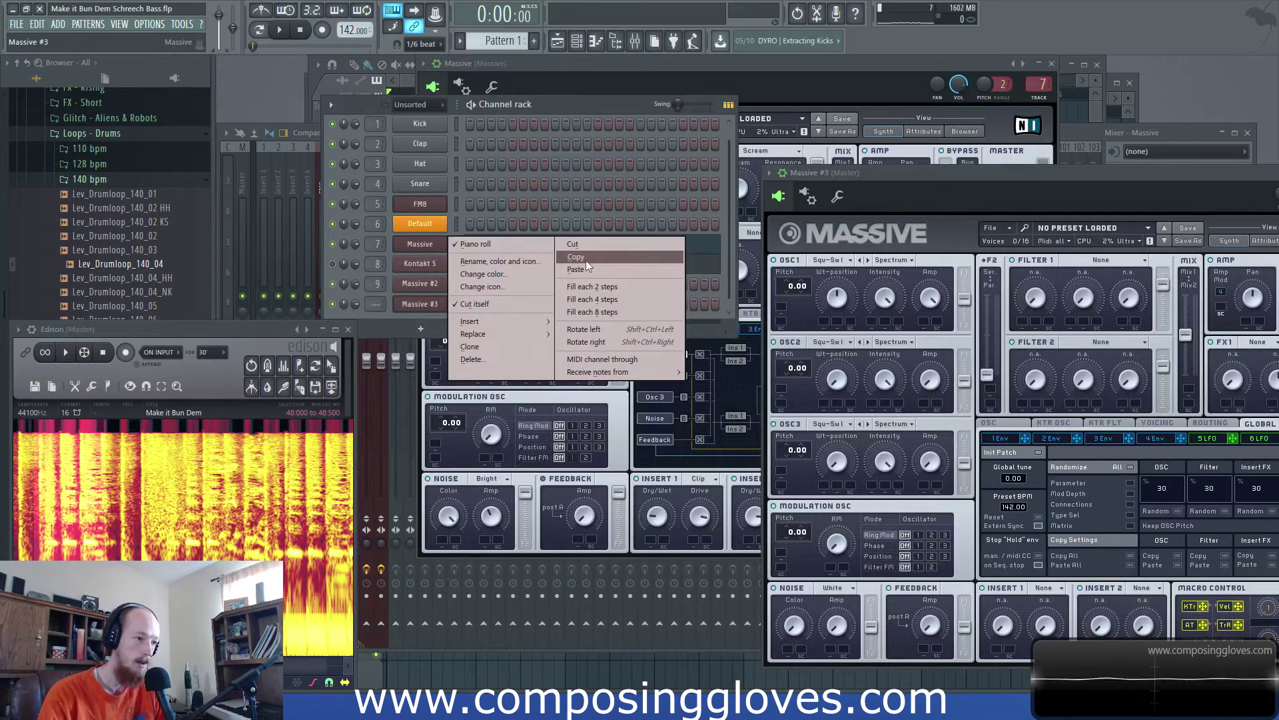
{"action": "left_click", "coordinate": [586, 260]}
{"action": "right_click", "coordinate": [440, 306]}
{"action": "left_click", "coordinate": [609, 329]}
- Cut the notes from the original Massive channel and play the pattern through Massive #3 alone
{"action": "right_click", "coordinate": [413, 242]}
{"action": "left_click", "coordinate": [578, 257]}
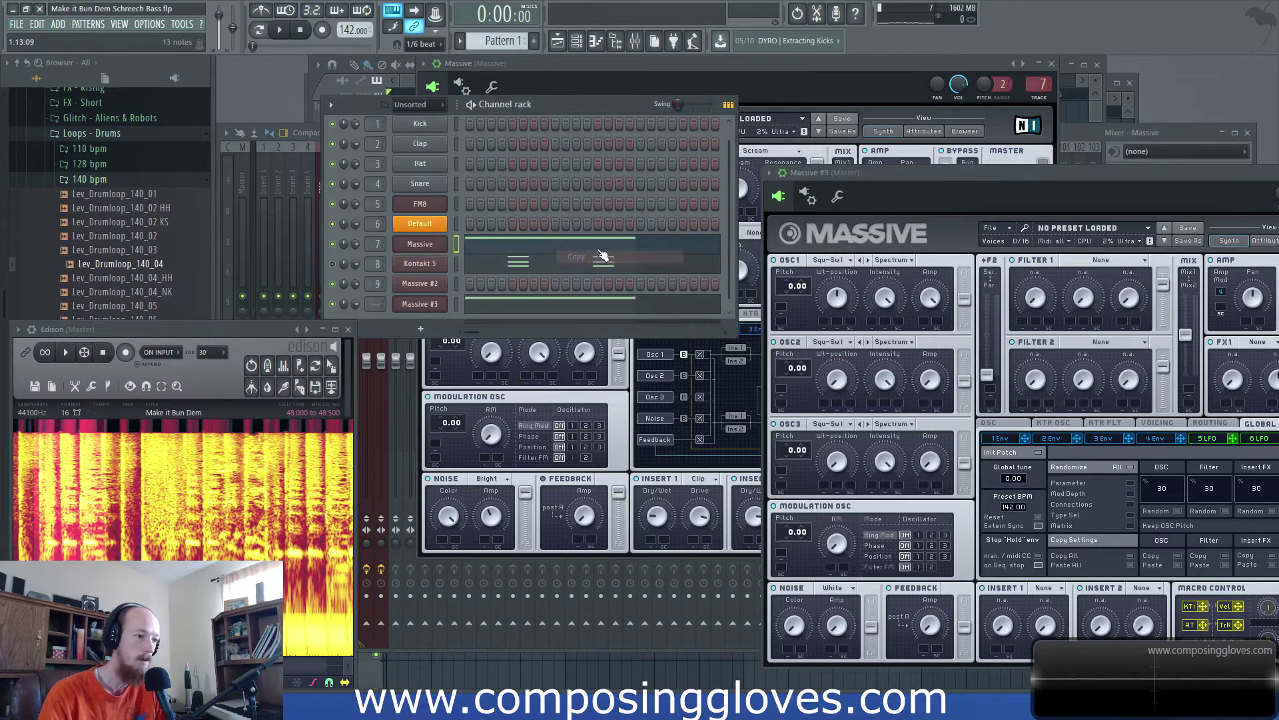
{"action": "right_click", "coordinate": [433, 244]}
{"action": "left_click", "coordinate": [605, 255]}
{"action": "key", "text": "space"}
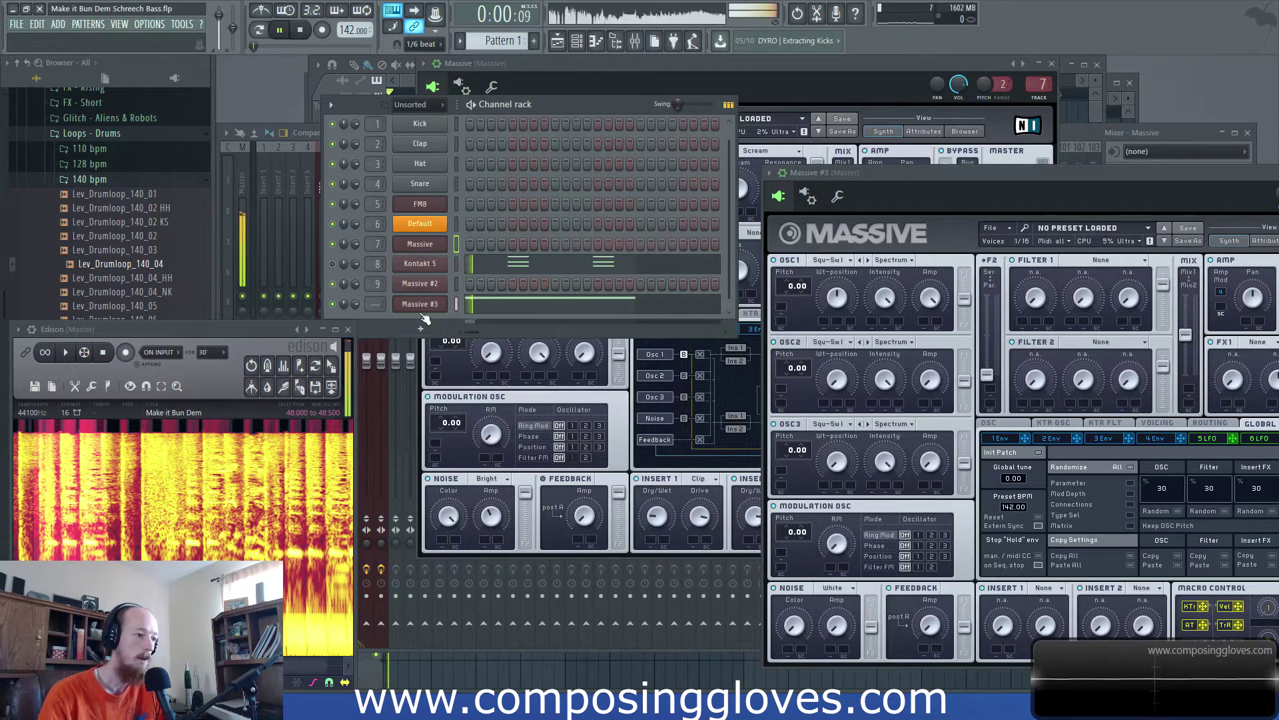
- Stop playback and move the Massive #3 window back over the channel rack and the original Massive window
{"action": "left_click_drag", "start_coordinate": [1033, 179], "coordinate": [729, 153]}
{"action": "key", "text": "space"}
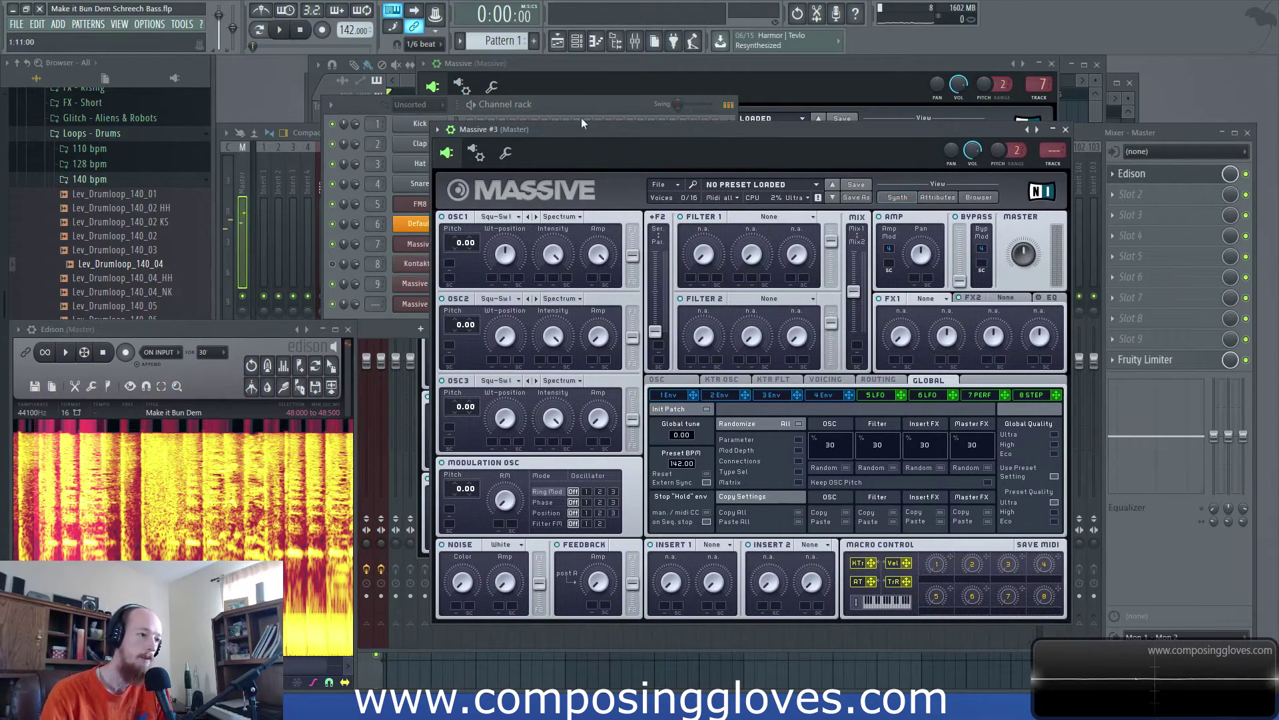
{"action": "left_click_drag", "start_coordinate": [595, 128], "coordinate": [589, 117]}
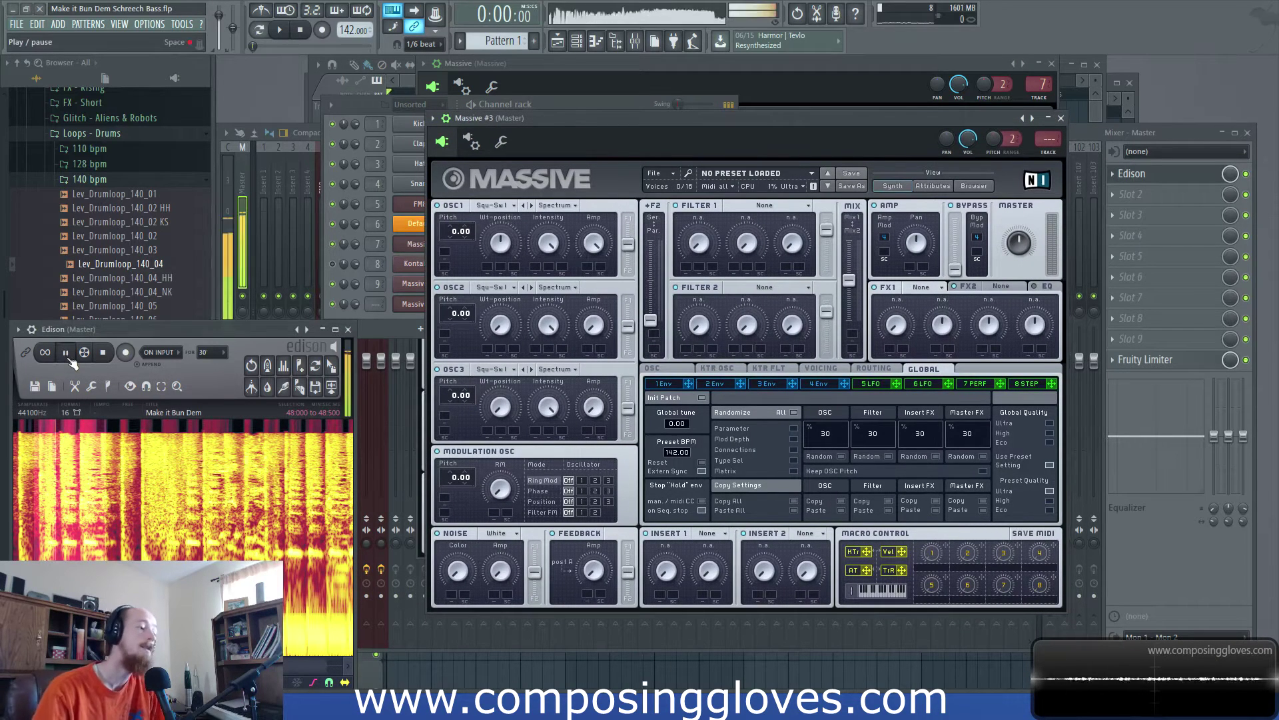
{"action": "left_click_drag", "start_coordinate": [595, 121], "coordinate": [593, 121]}
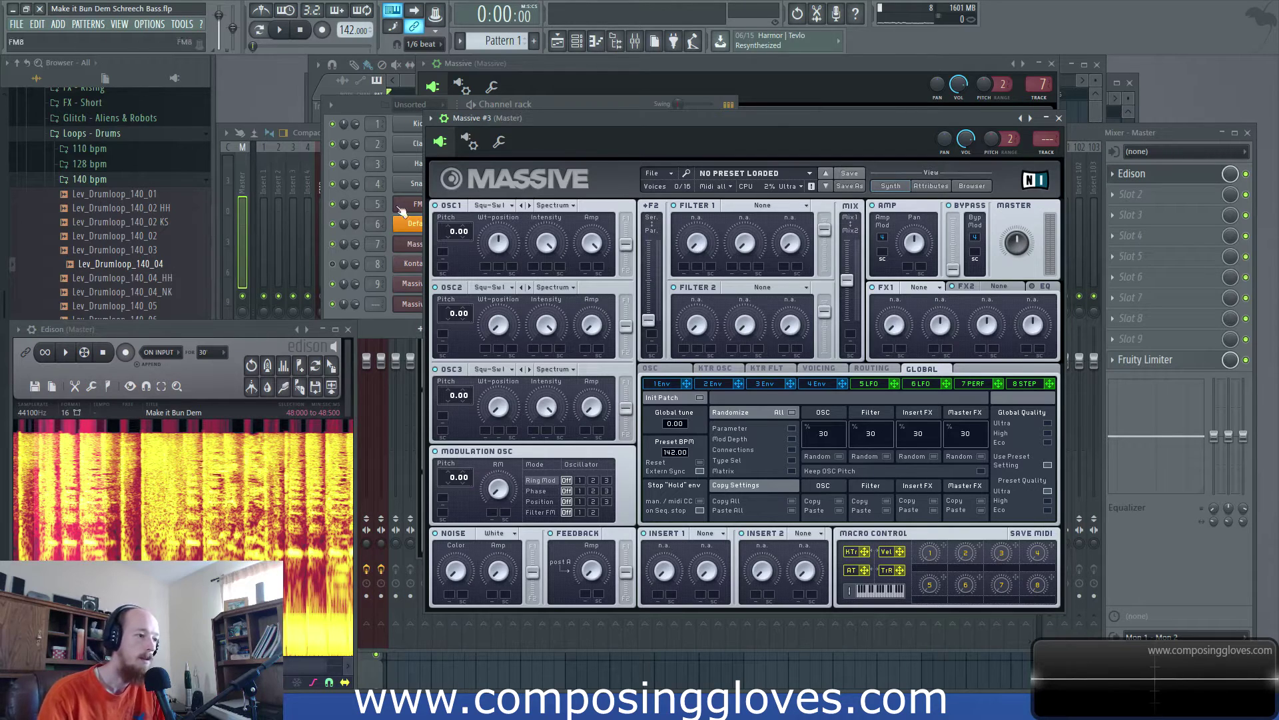
- Choose Sin-Square for oscillator 1 and Sin-Triangle for oscillator 2 in Massive #3, and set oscillator 2's pitch to -24.00
{"action": "left_click", "coordinate": [507, 205]}
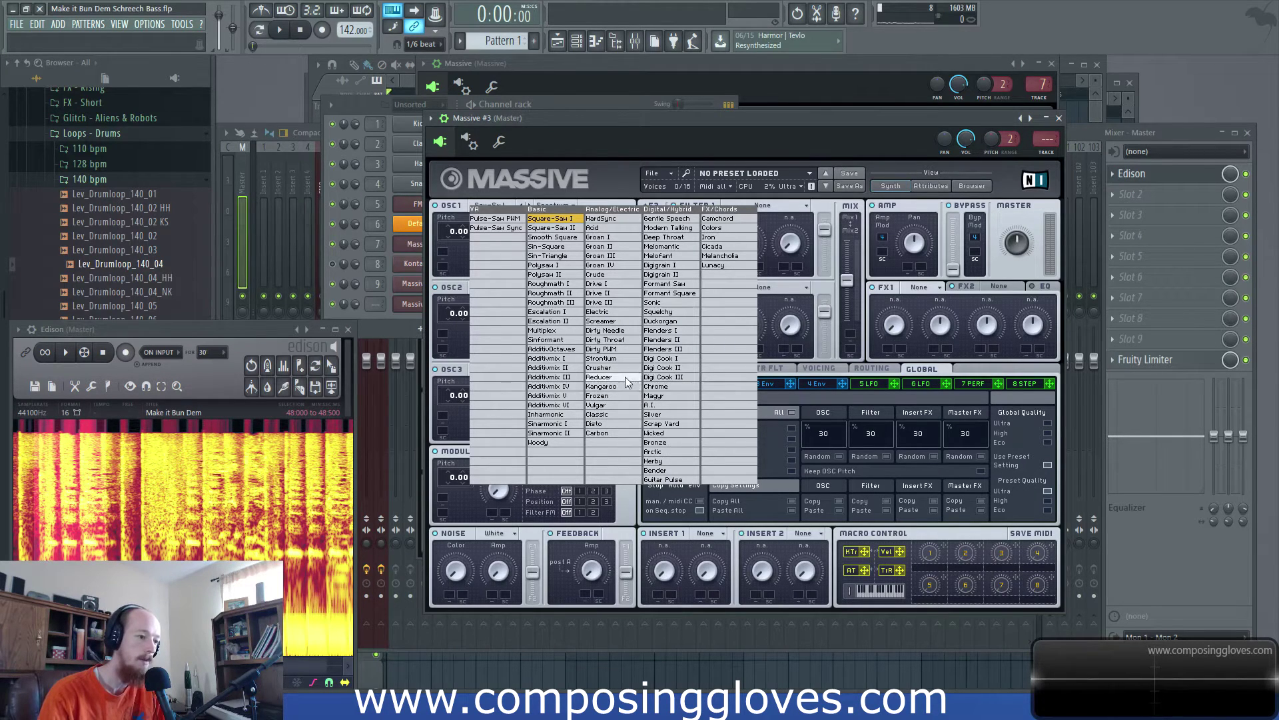
{"action": "left_click", "coordinate": [571, 249]}
{"action": "left_click", "coordinate": [494, 286]}
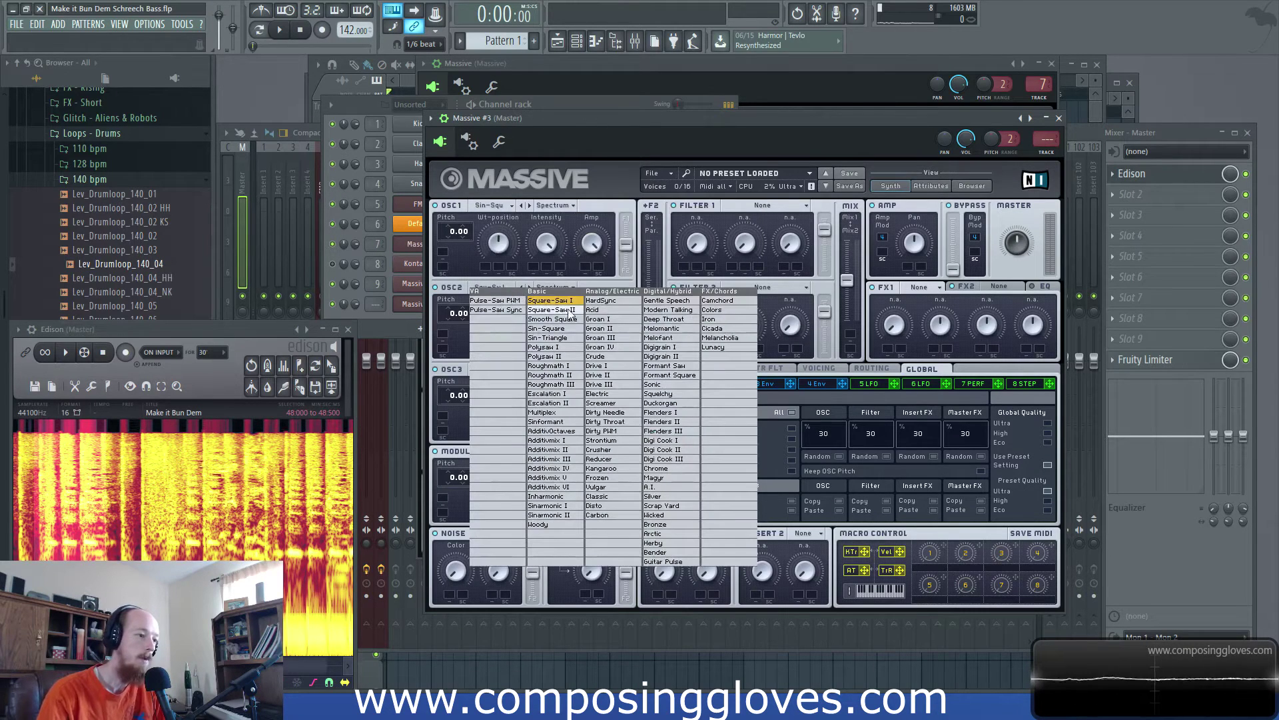
{"action": "left_click", "coordinate": [572, 337]}
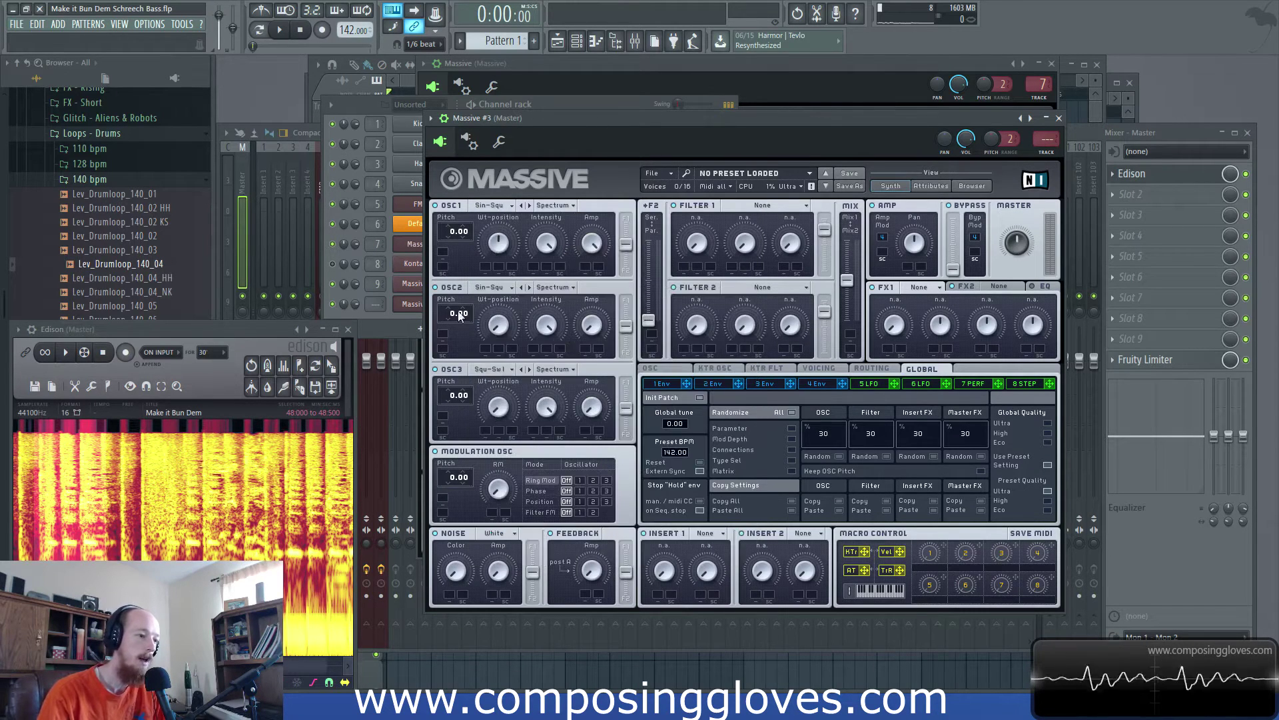
{"action": "left_click", "coordinate": [497, 287]}
{"action": "left_click", "coordinate": [571, 340]}
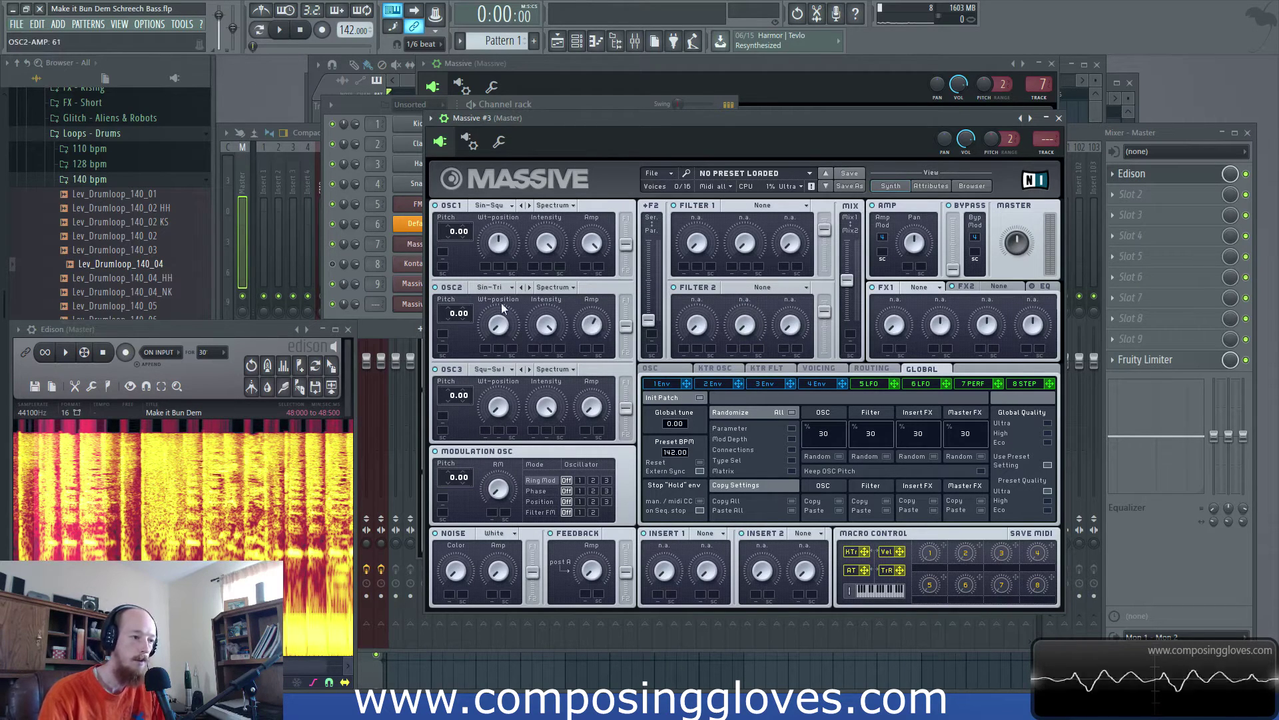
{"action": "left_click_drag", "start_coordinate": [450, 314], "coordinate": [457, 300]}
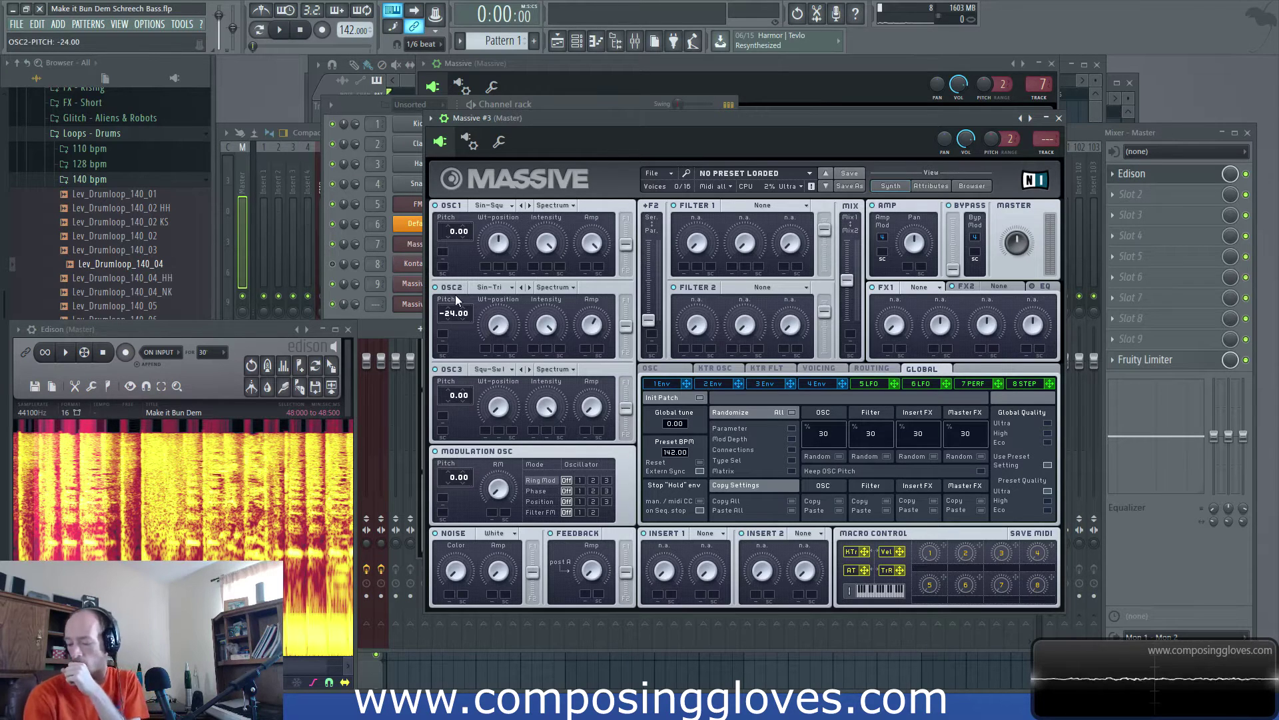
- Change oscillator 1's wavetable to Gentle Speech with its wavetable position at about 23, and audition the sound
{"action": "left_click", "coordinate": [493, 206]}
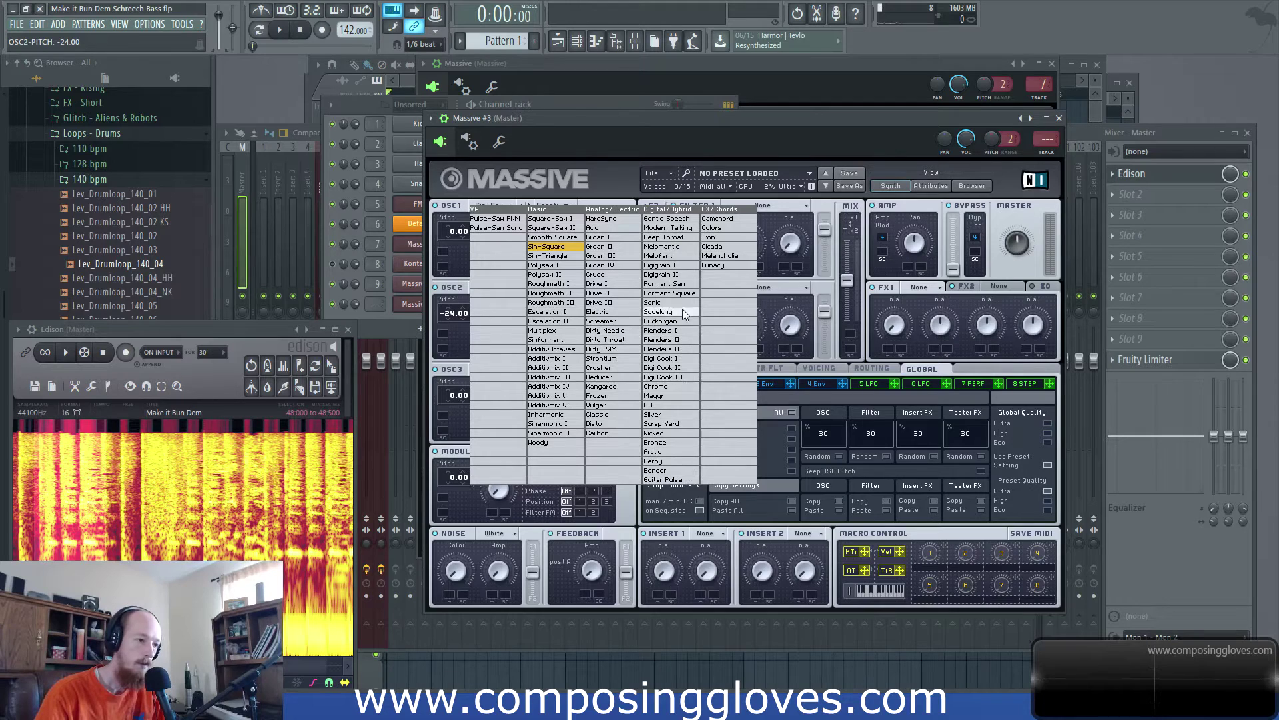
{"action": "left_click", "coordinate": [689, 219]}
{"action": "left_click", "coordinate": [498, 287]}
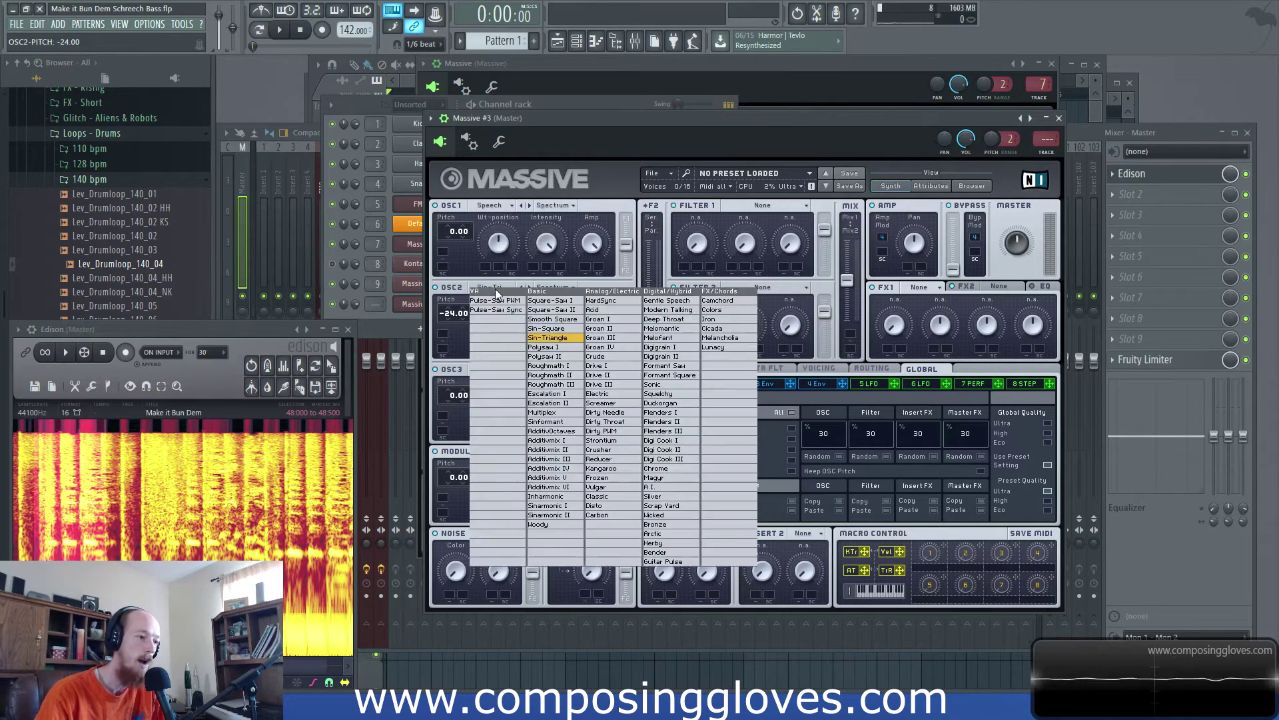
{"action": "left_click", "coordinate": [474, 257]}
{"action": "left_click", "coordinate": [501, 204]}
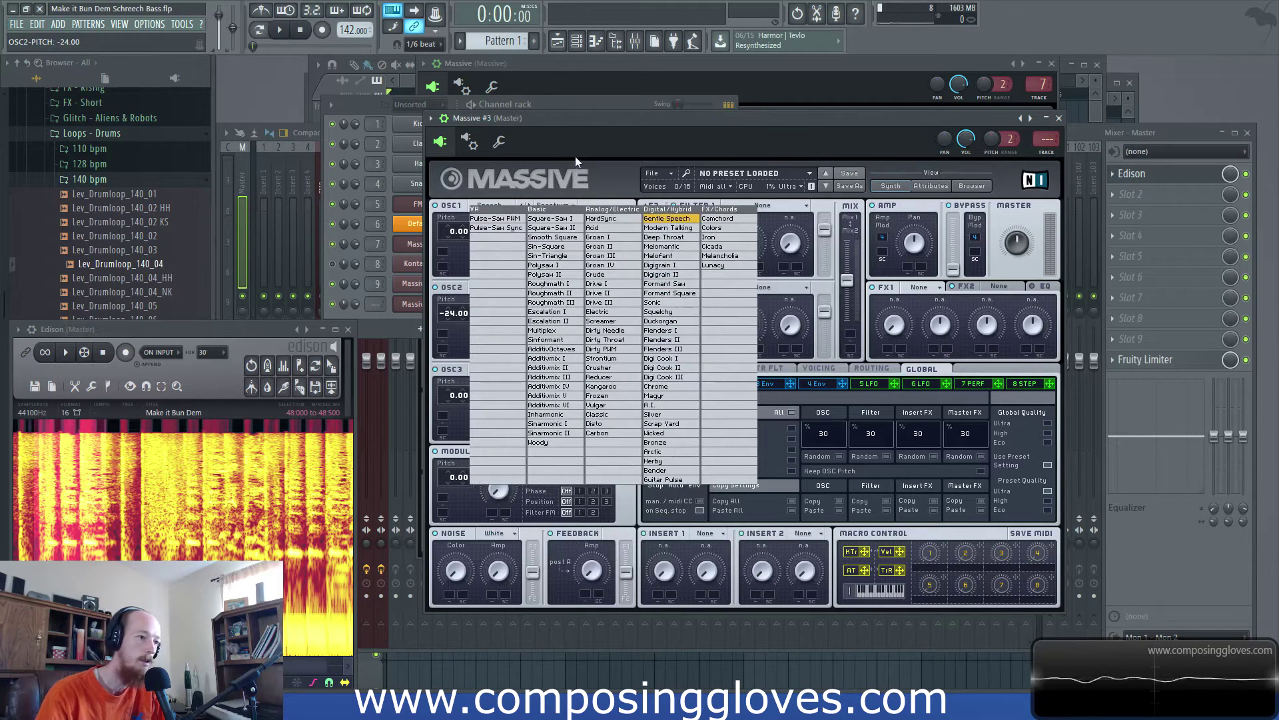
{"action": "left_click", "coordinate": [506, 180]}
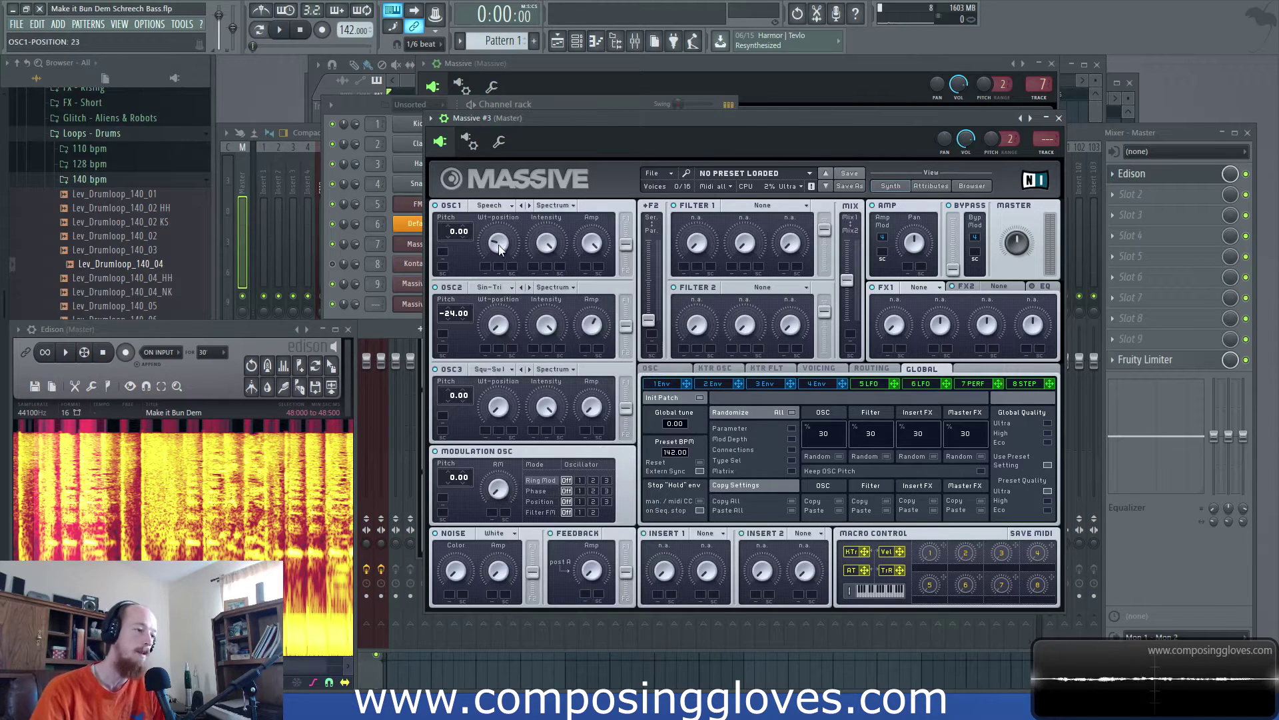
{"action": "key", "text": "space"}
{"action": "key", "text": "space"}
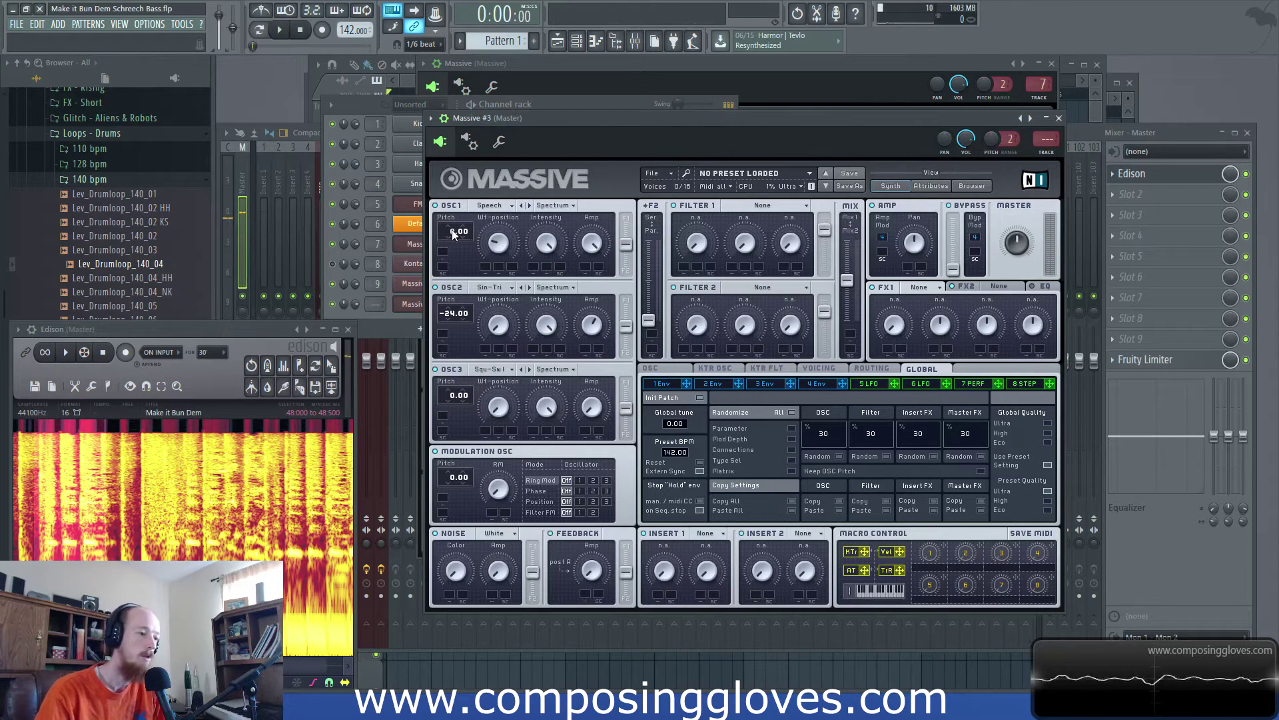
- Set oscillator 1's pitch to 12.00 and play the pattern to hear it
{"action": "left_click_drag", "start_coordinate": [453, 232], "coordinate": [456, 236]}
{"action": "double_click", "coordinate": [452, 231]}
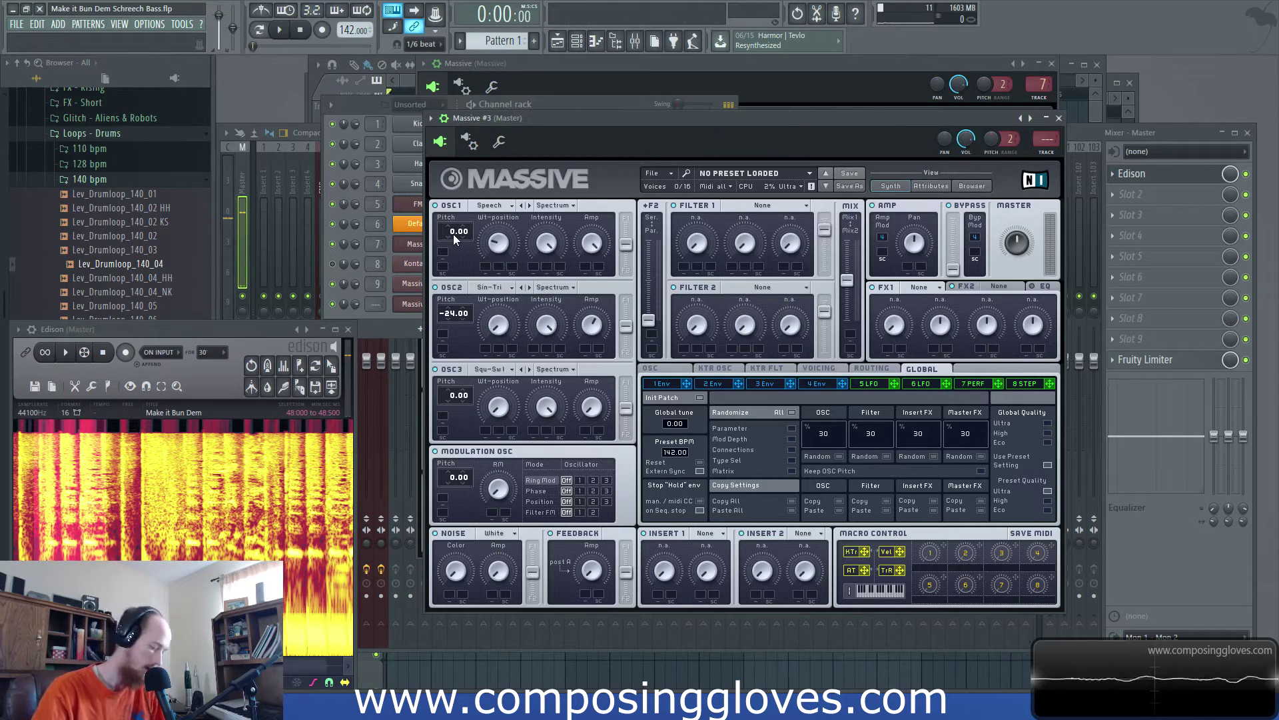
{"action": "left_click_drag", "start_coordinate": [450, 232], "coordinate": [490, 250]}
{"action": "key", "text": "space"}
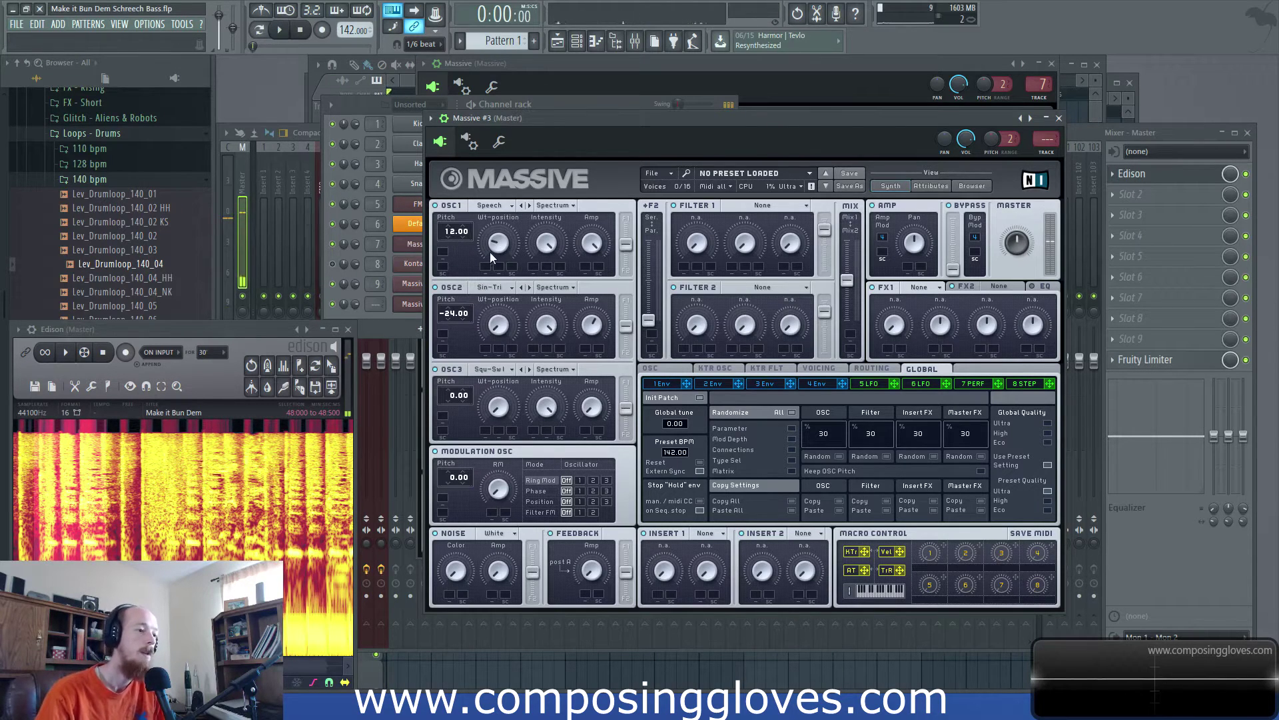
- Stop playback, route oscillators 1 and 2 fully into filter 1, set the filters to series, and raise both filter outputs to maximum
{"action": "key", "text": "space"}
{"action": "left_click_drag", "start_coordinate": [625, 245], "coordinate": [627, 219]}
{"action": "left_click_drag", "start_coordinate": [625, 326], "coordinate": [641, 241]}
{"action": "left_click_drag", "start_coordinate": [822, 230], "coordinate": [824, 218]}
{"action": "left_click_drag", "start_coordinate": [824, 310], "coordinate": [817, 298]}
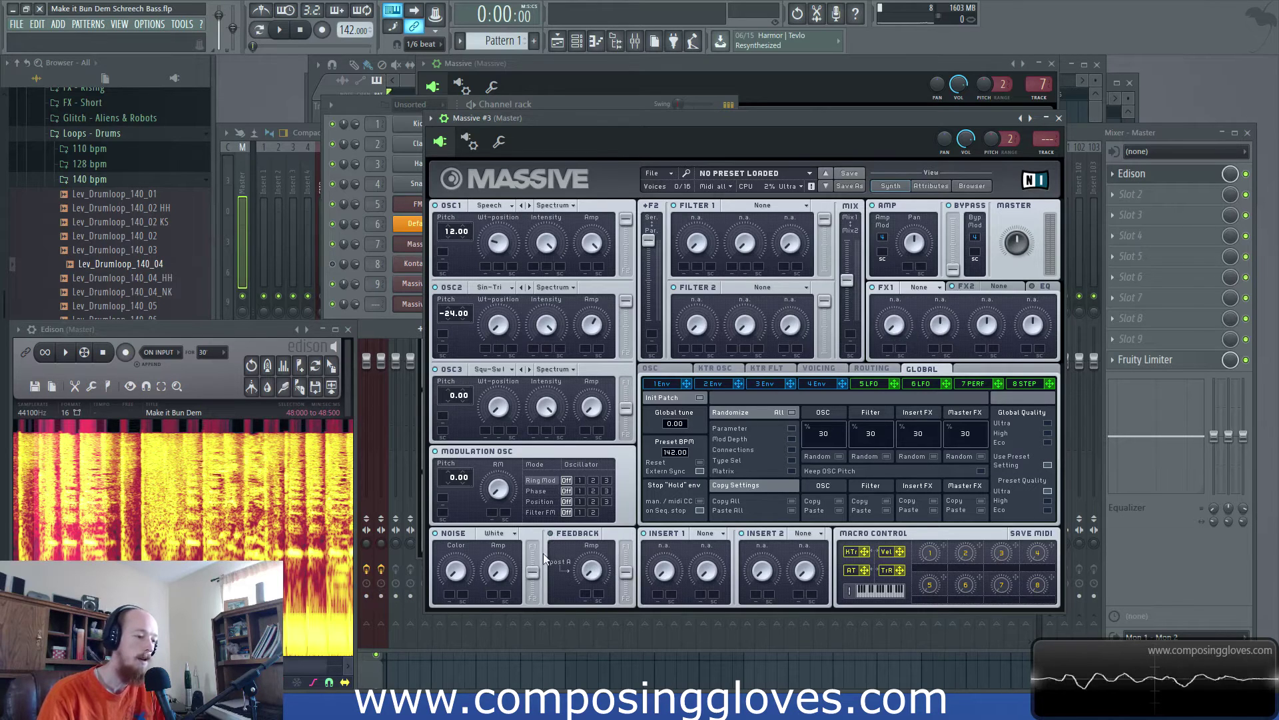
- Set filter 1 to Scream with its cutoff at about 49 and scream at about 51, and sweep its resonance
{"action": "left_click", "coordinate": [775, 206]}
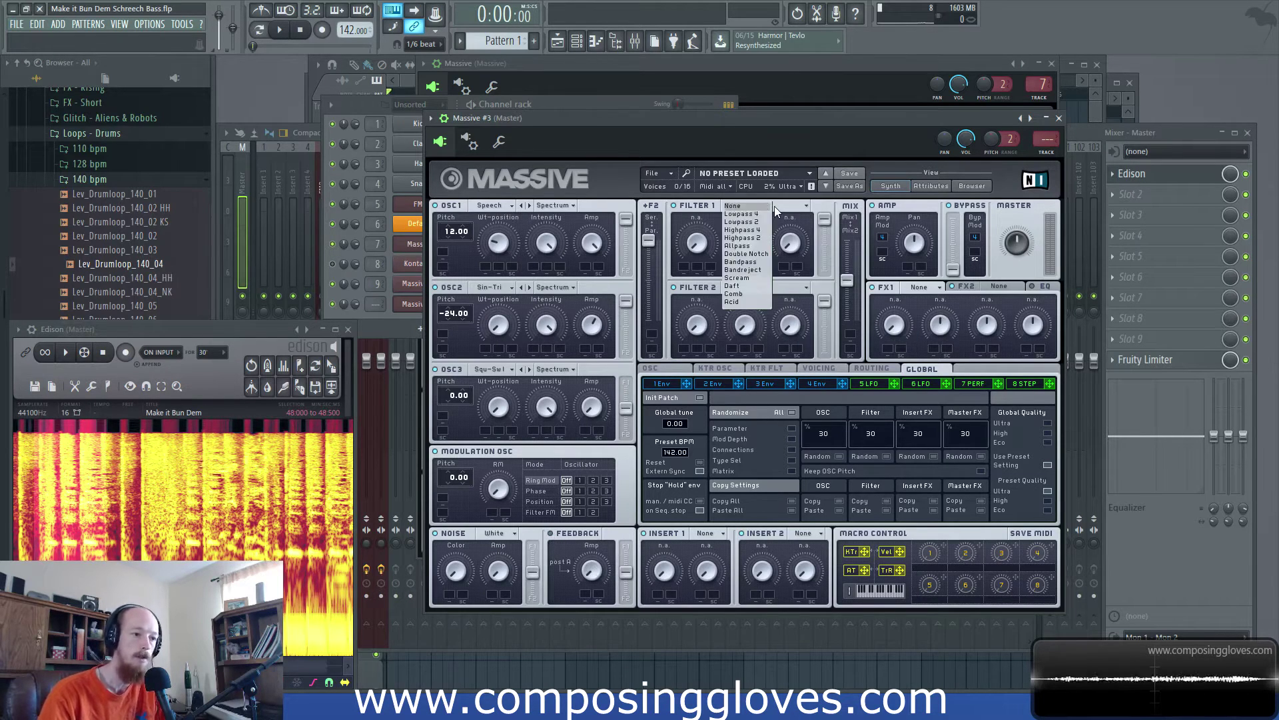
{"action": "left_click", "coordinate": [754, 277]}
{"action": "left_click_drag", "start_coordinate": [699, 250], "coordinate": [704, 197]}
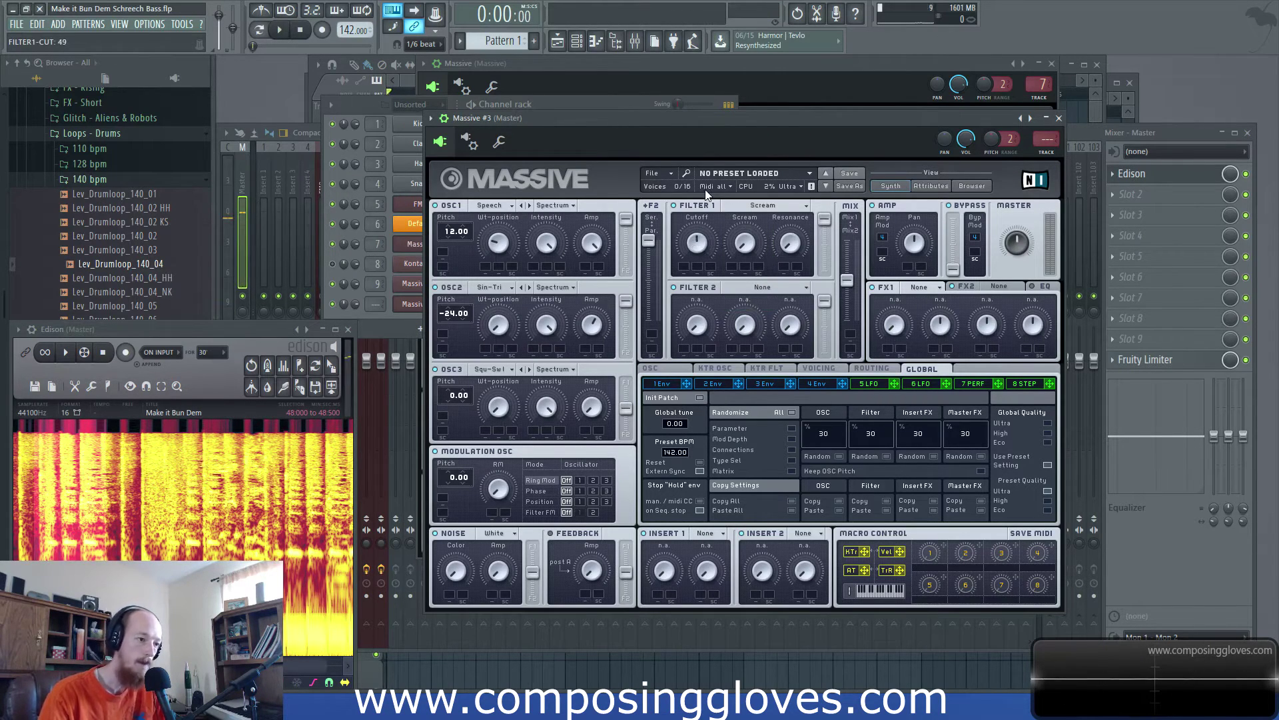
{"action": "left_click", "coordinate": [748, 244]}
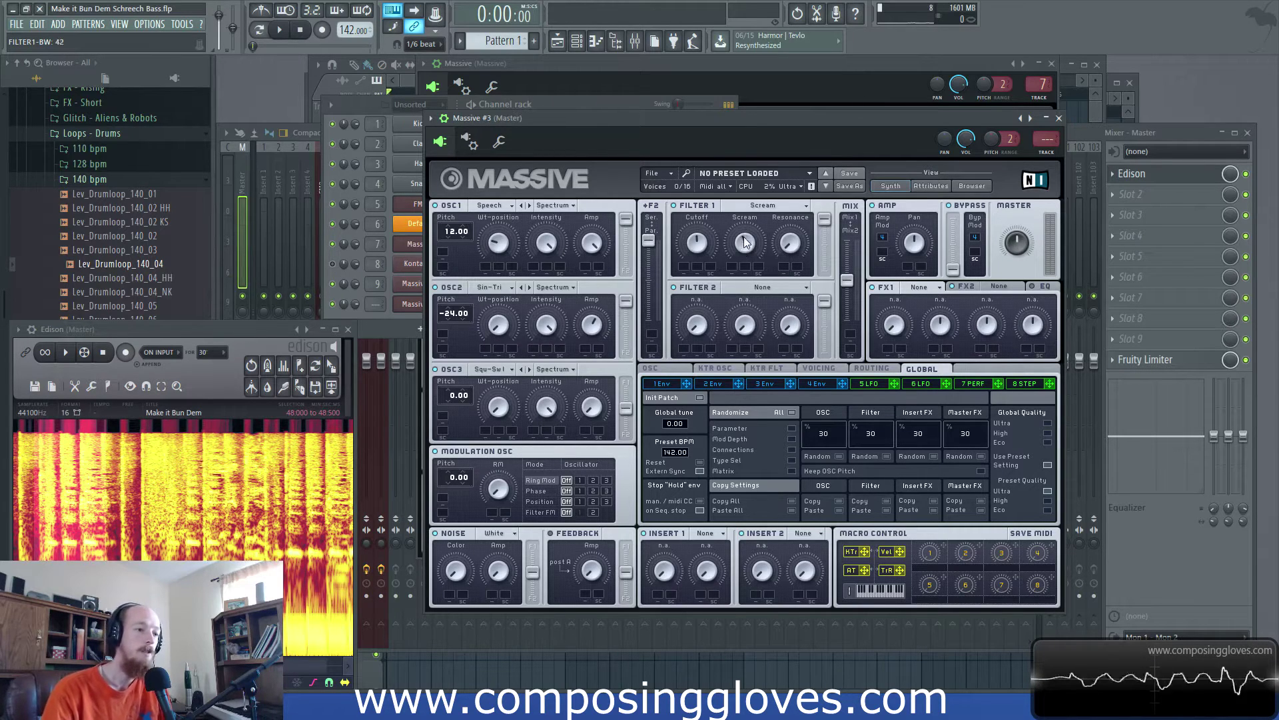
{"action": "left_click_drag", "start_coordinate": [745, 247], "coordinate": [746, 243]}
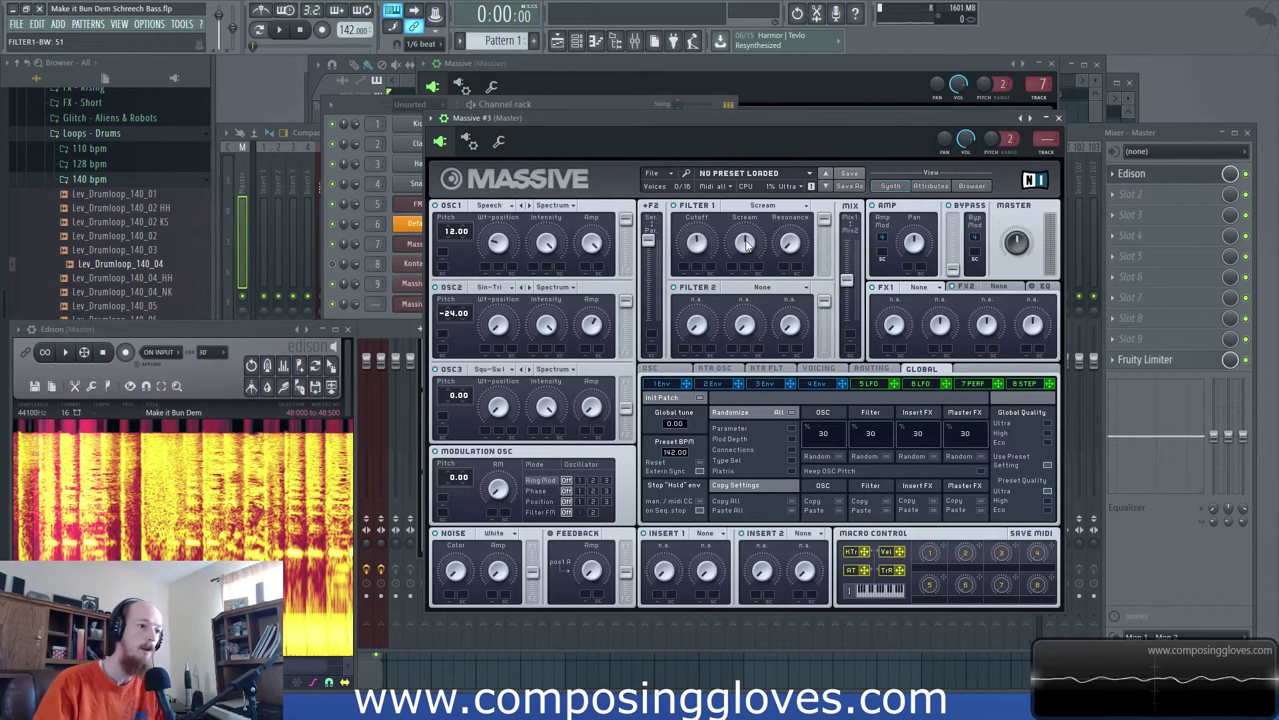
{"action": "left_click_drag", "start_coordinate": [789, 250], "coordinate": [789, 226]}
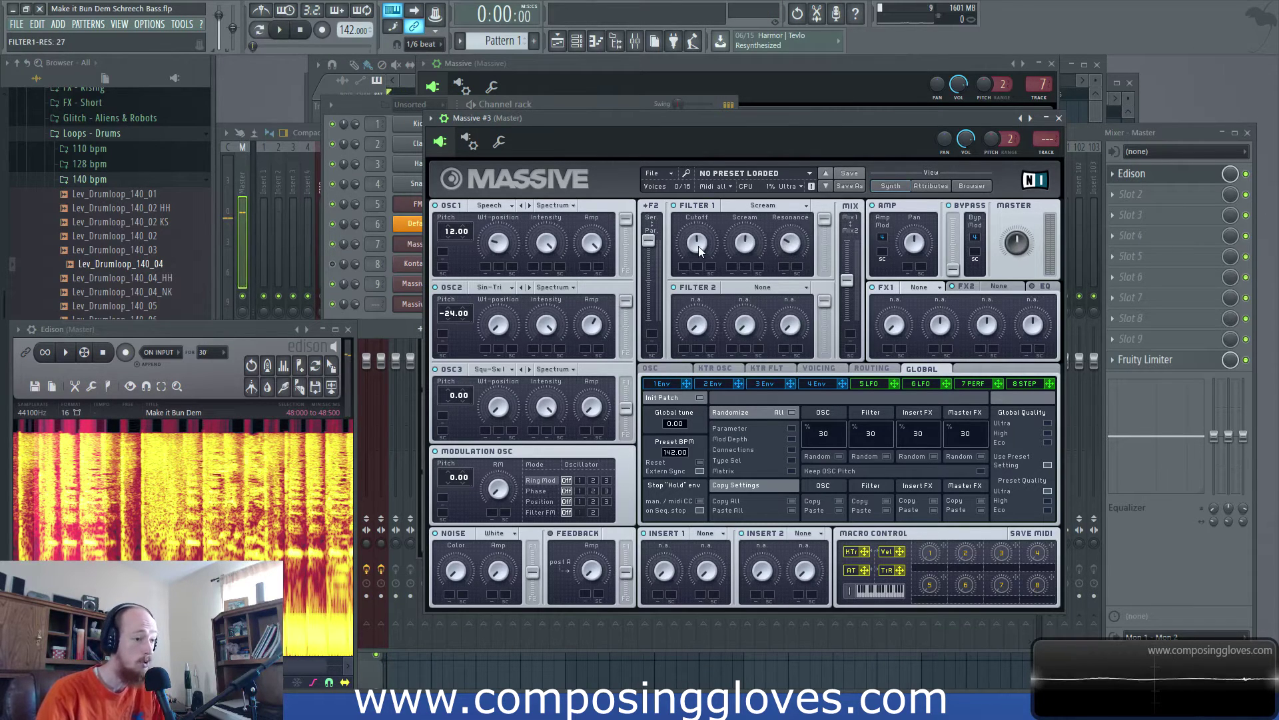
{"action": "left_click_drag", "start_coordinate": [698, 245], "coordinate": [701, 233]}
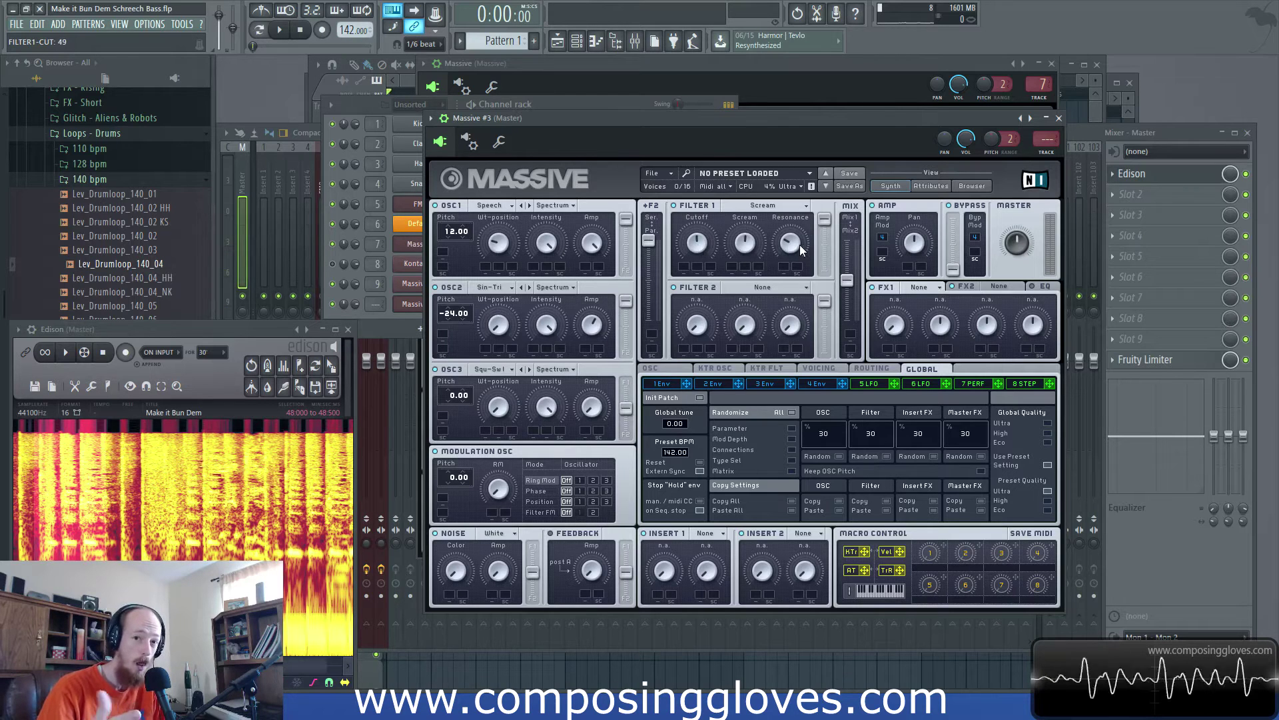
{"action": "left_click_drag", "start_coordinate": [802, 245], "coordinate": [802, 258]}
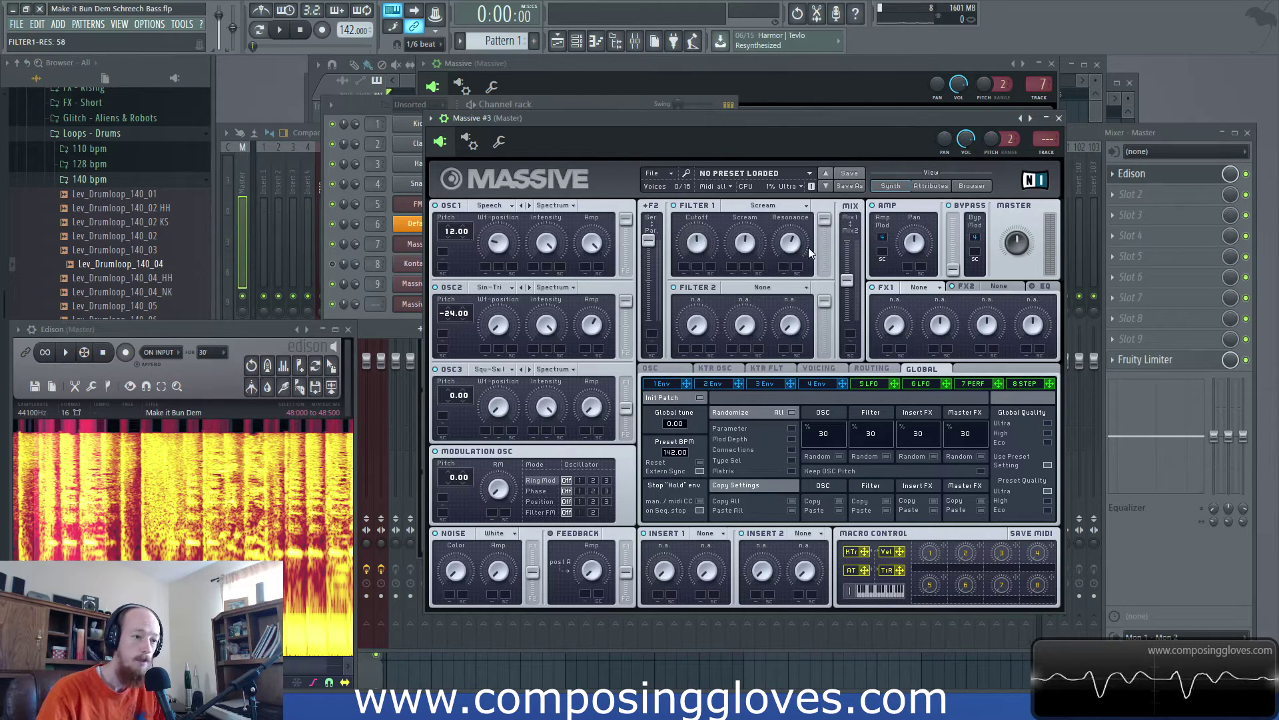
- Shift the phase of LFO 5's first sine curve, sync it at a 1/12 ratio, and keep the curve crossfade at 100
{"action": "left_click", "coordinate": [860, 384]}
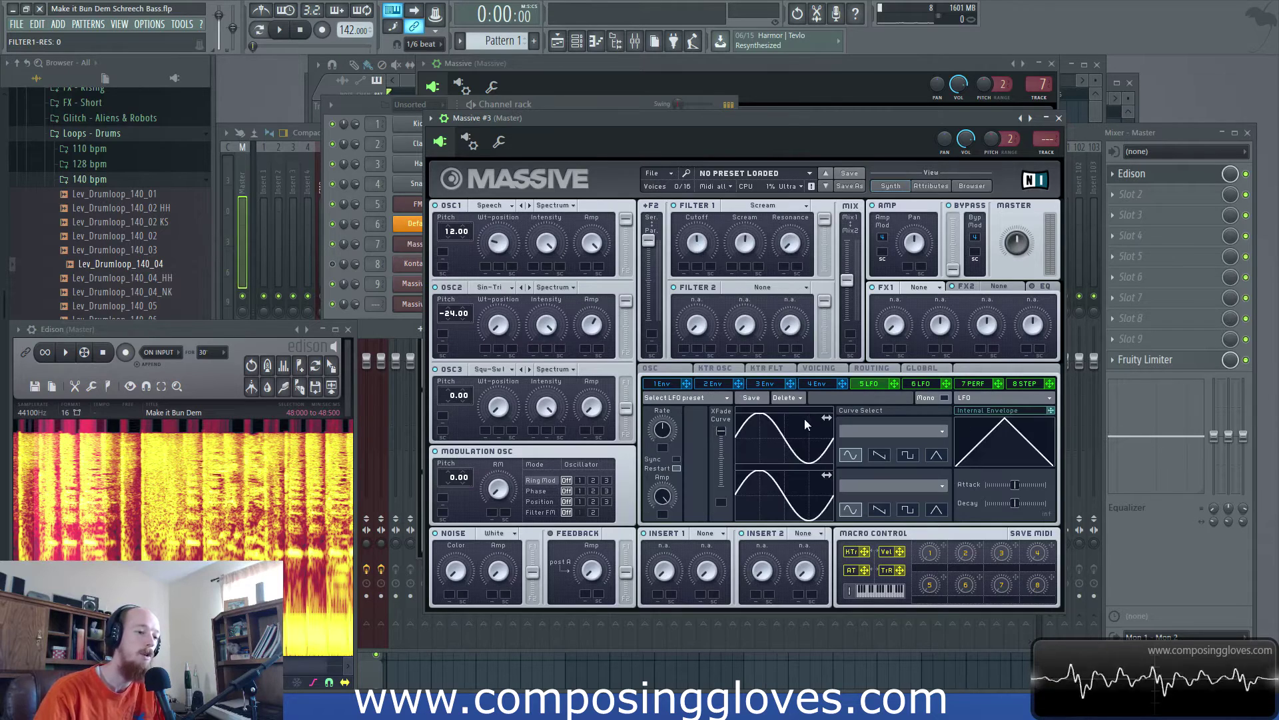
{"action": "left_click_drag", "start_coordinate": [784, 437], "coordinate": [810, 424]}
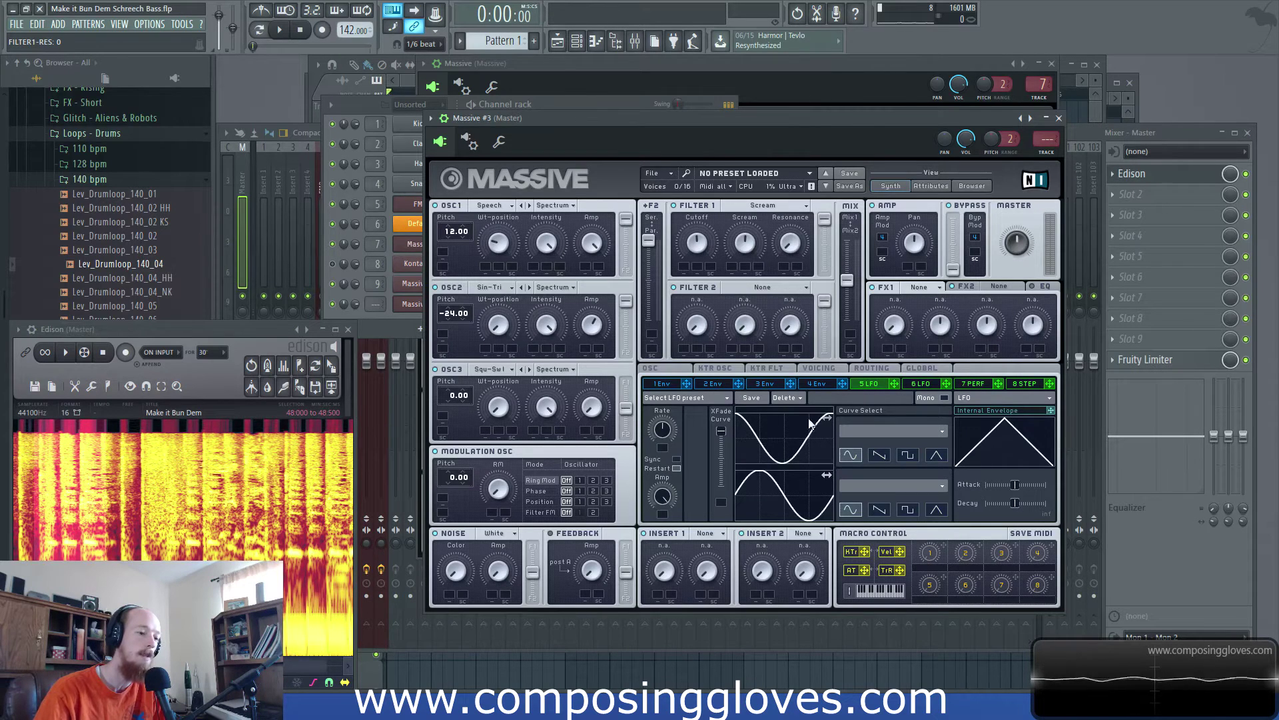
{"action": "left_click", "coordinate": [677, 459]}
{"action": "left_click_drag", "start_coordinate": [663, 435], "coordinate": [878, 433]}
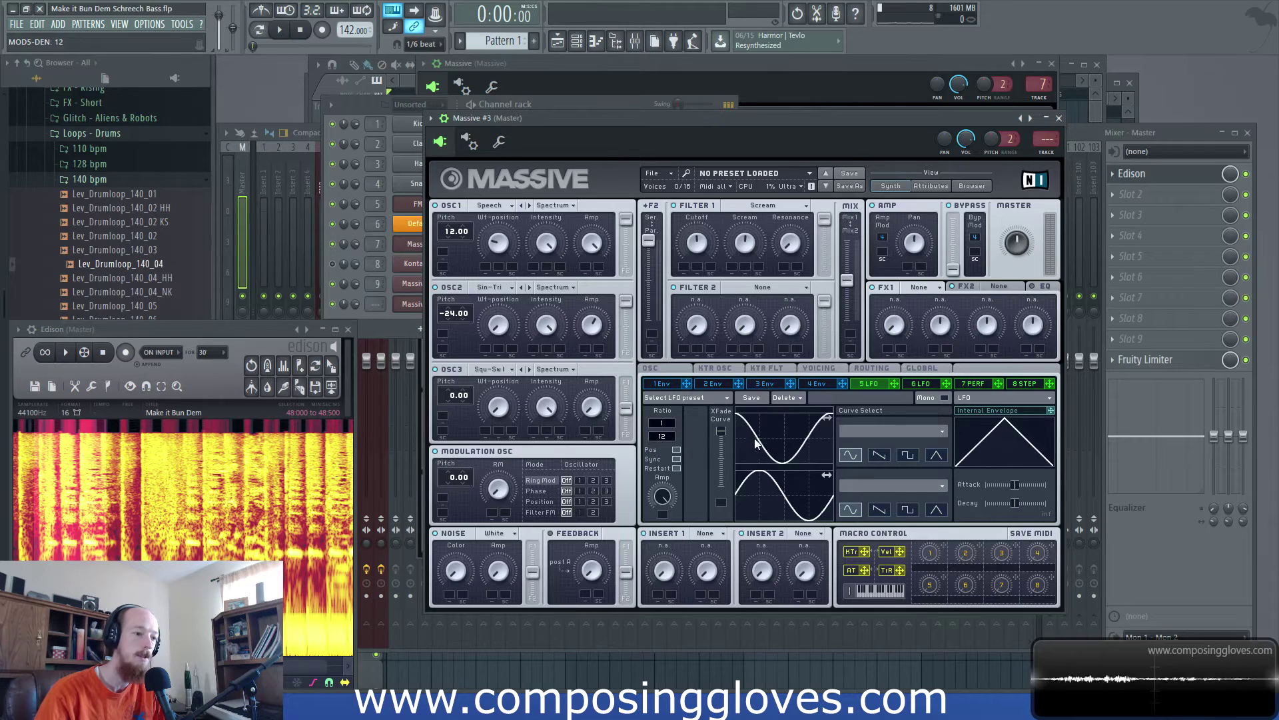
{"action": "left_click_drag", "start_coordinate": [721, 430], "coordinate": [722, 463]}
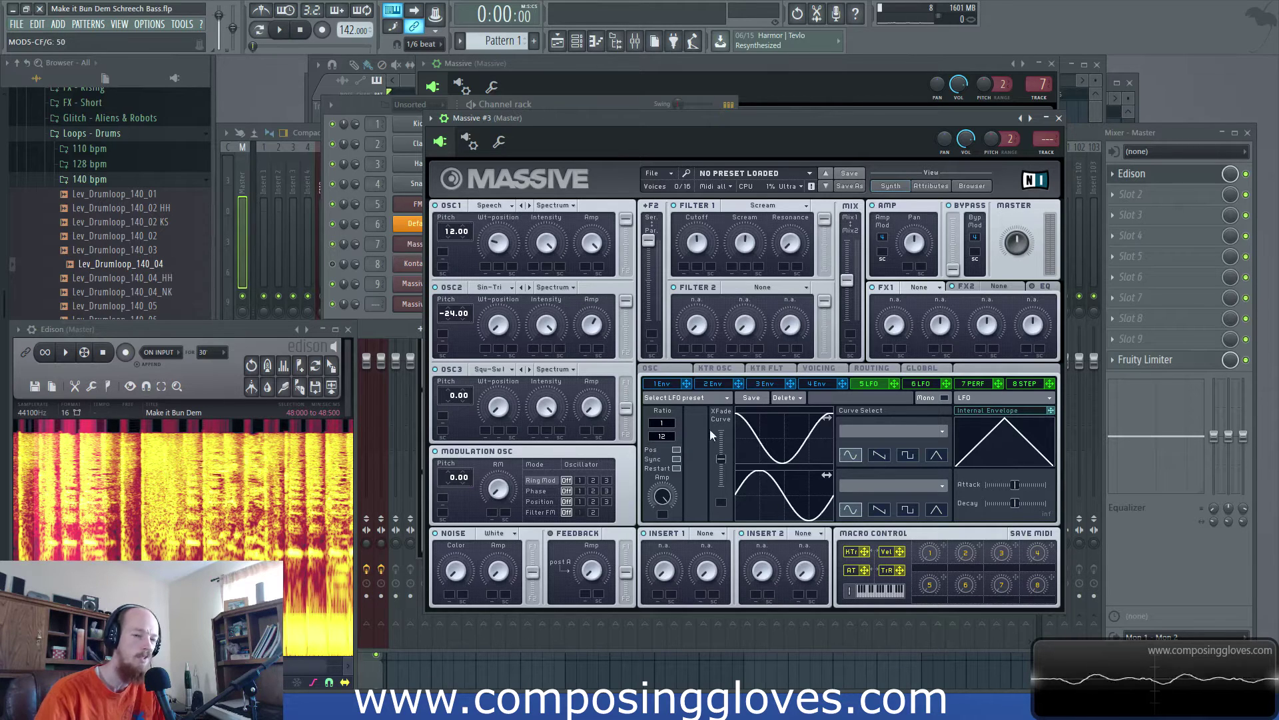
{"action": "double_click", "coordinate": [722, 459]}
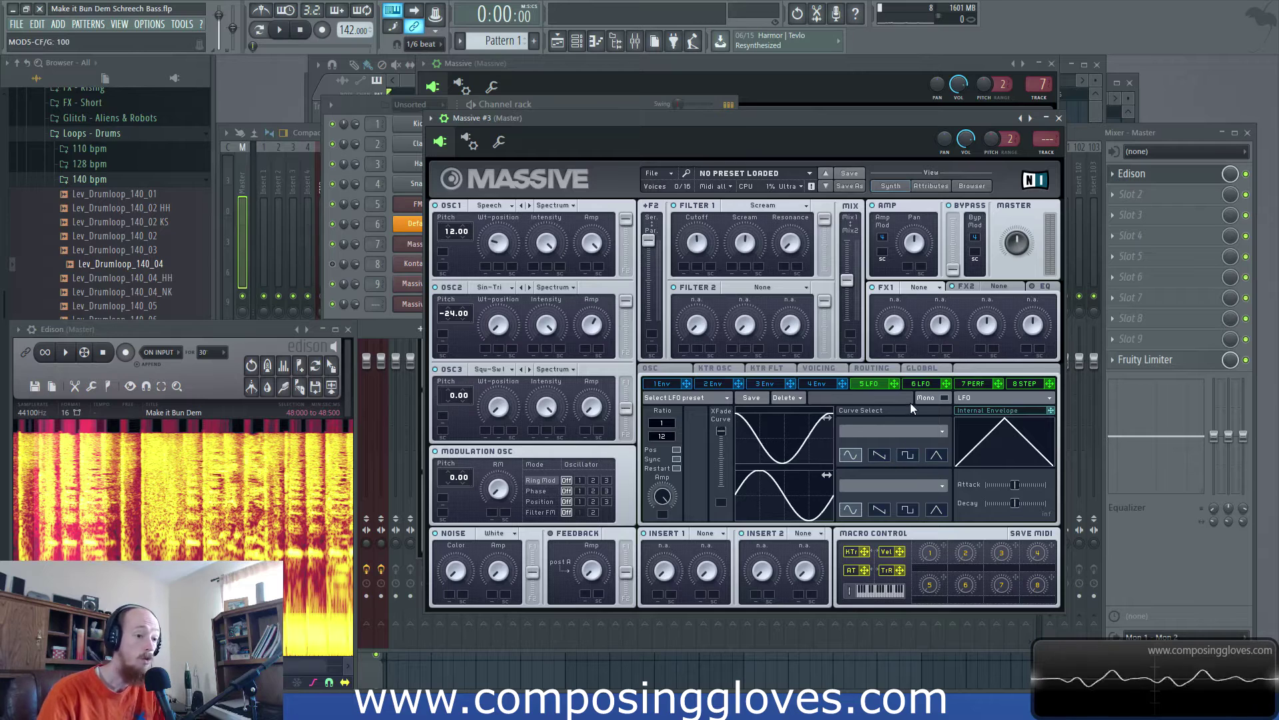
- Assign LFO 5 as a modulator of filter 1's cutoff and play the pattern to hear it
{"action": "left_click_drag", "start_coordinate": [898, 383], "coordinate": [690, 339]}
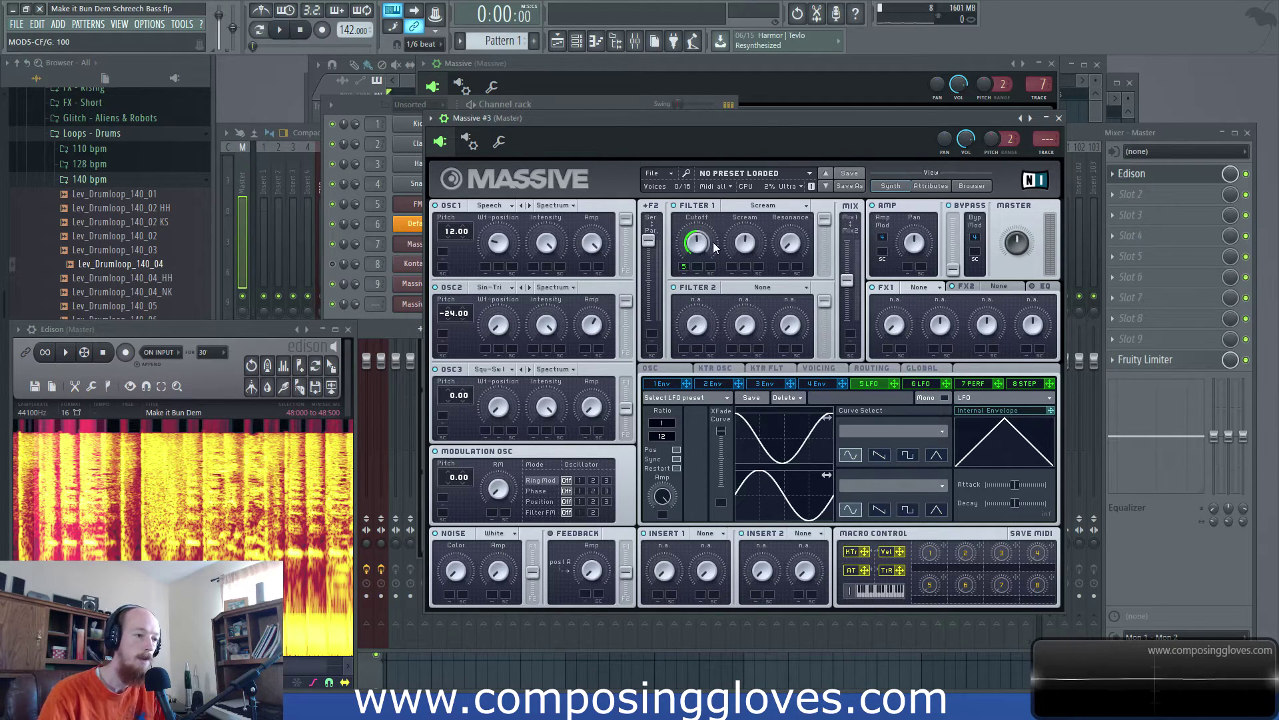
{"action": "key", "text": "space"}
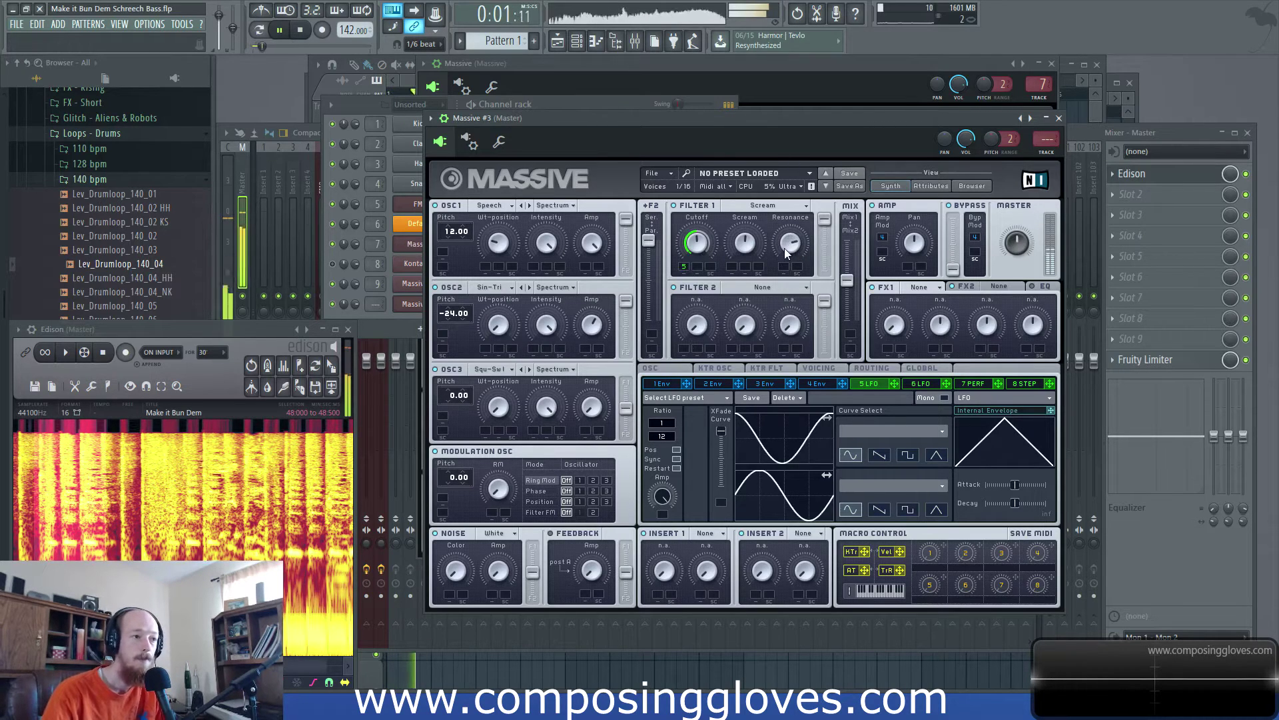
{"action": "key", "text": "space"}
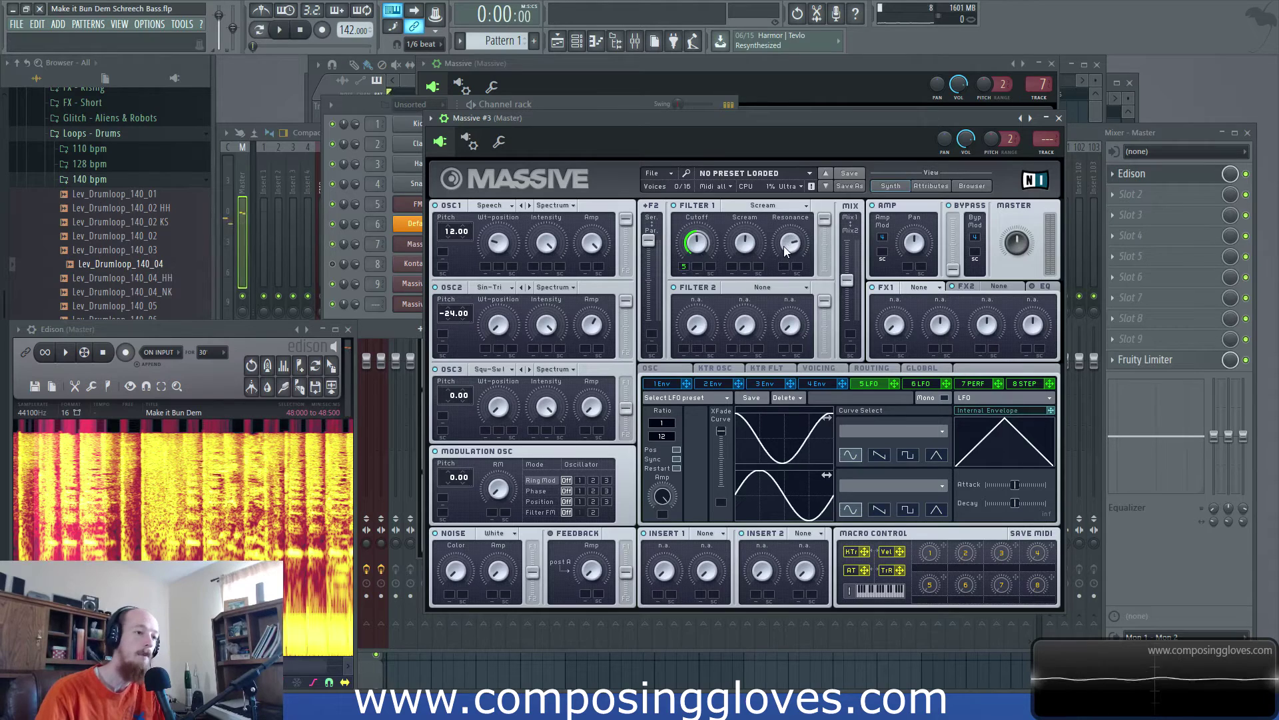
- Audition the pattern while adjusting filter 1, lowering its resonance and setting scream to about 58 and cutoff to about 46
{"action": "key", "text": "space"}
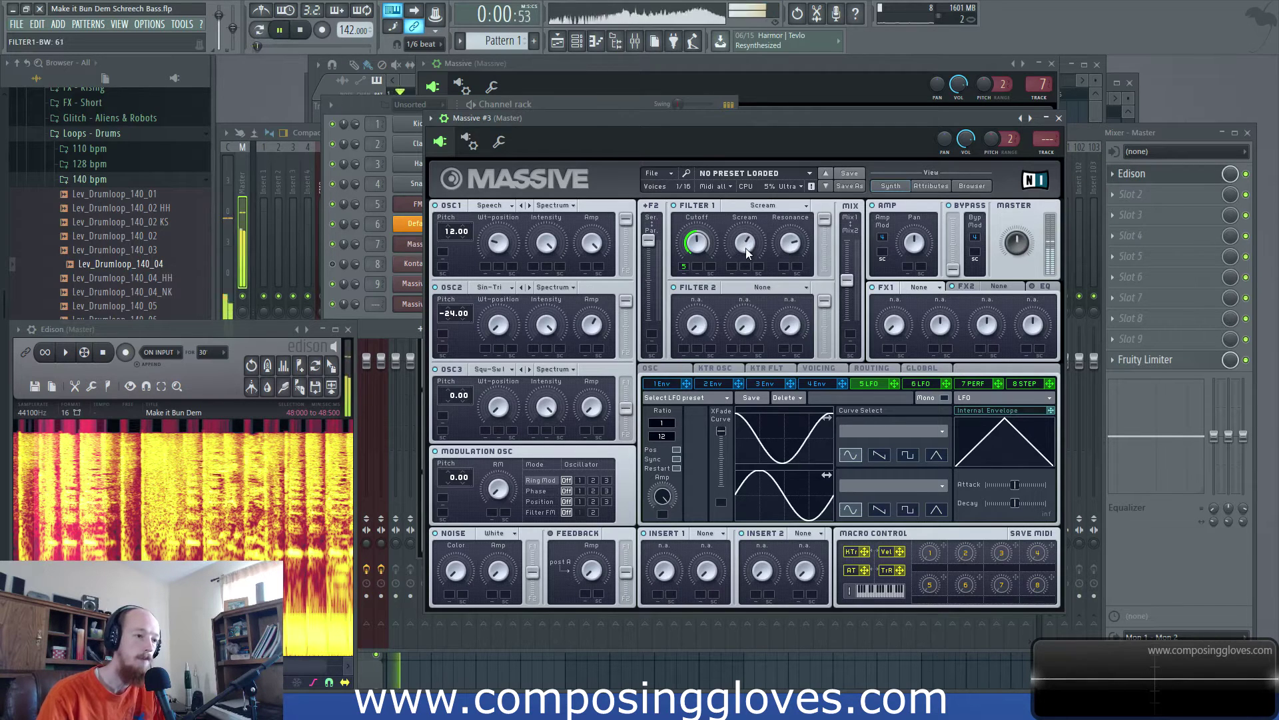
{"action": "key", "text": "space"}
{"action": "left_click_drag", "start_coordinate": [791, 249], "coordinate": [794, 287]}
{"action": "scroll", "coordinate": [791, 246], "scroll_direction": "up", "scroll_amount": 4}
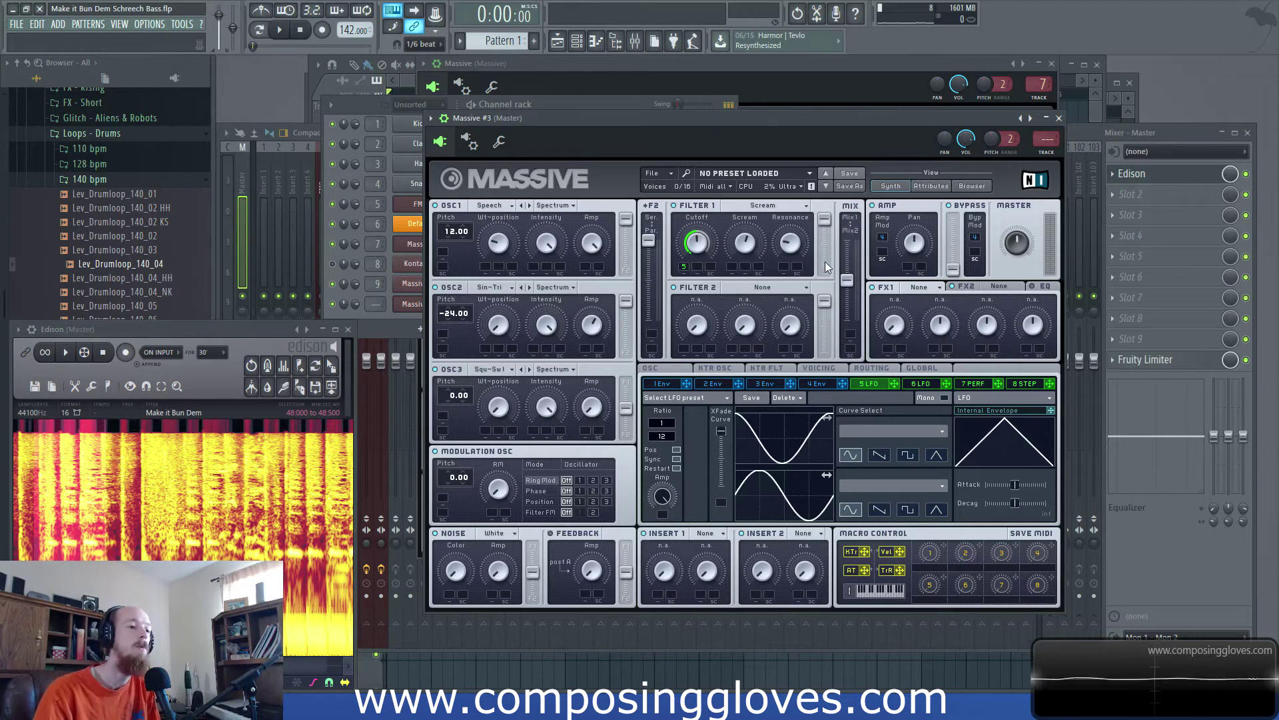
{"action": "left_click", "coordinate": [795, 248]}
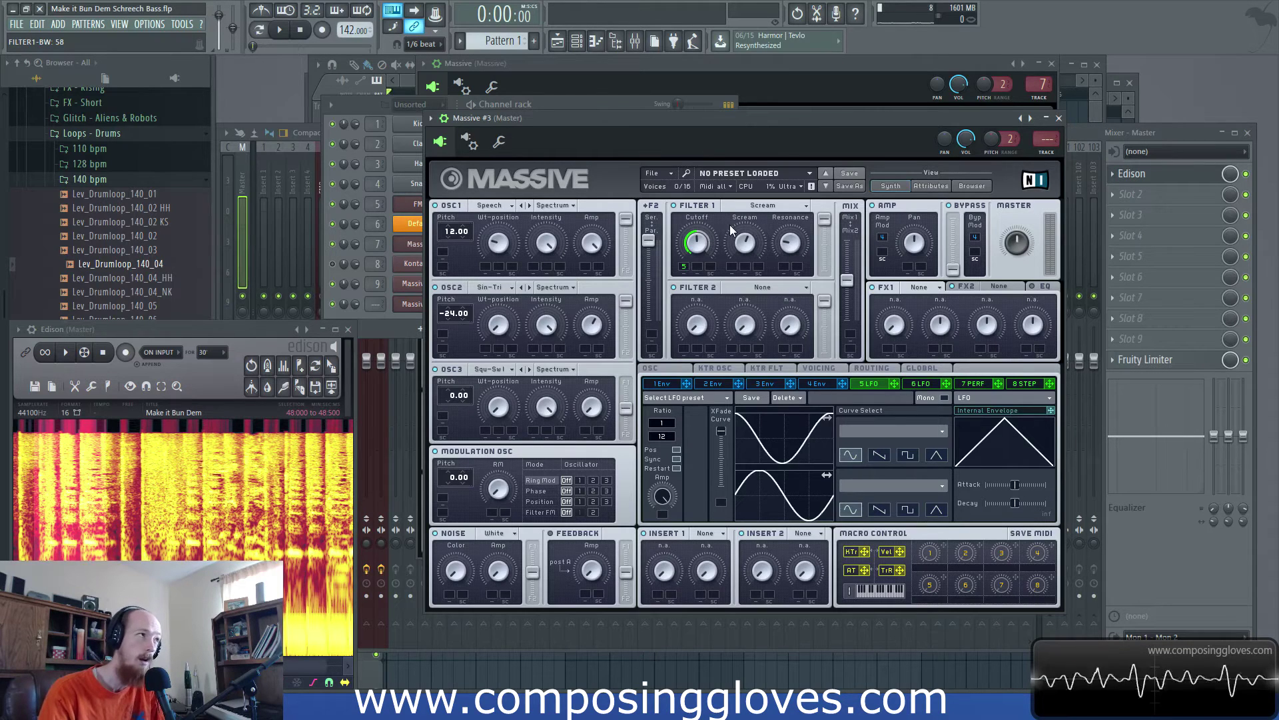
{"action": "scroll", "coordinate": [697, 245], "scroll_direction": "up", "scroll_amount": 5}
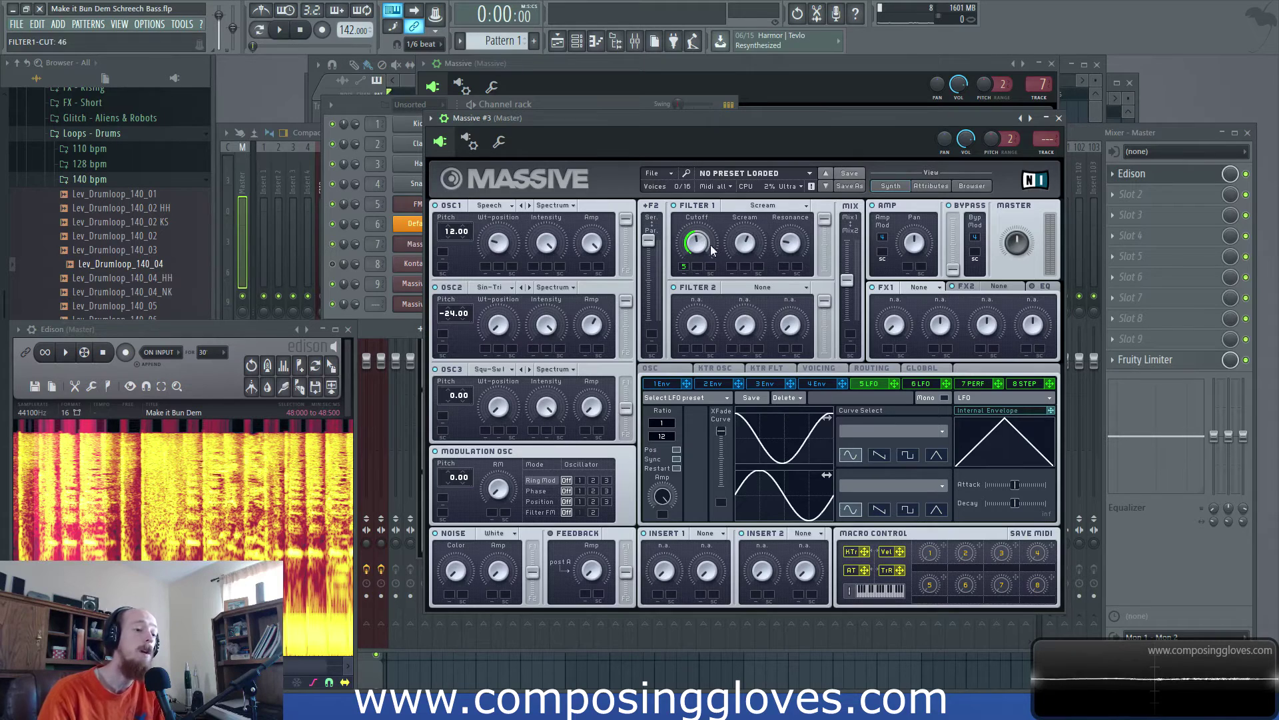
- Set filter 1's scream to about 61 and assign envelope 1 as a second modulator of its cutoff
{"action": "left_click", "coordinate": [763, 384]}
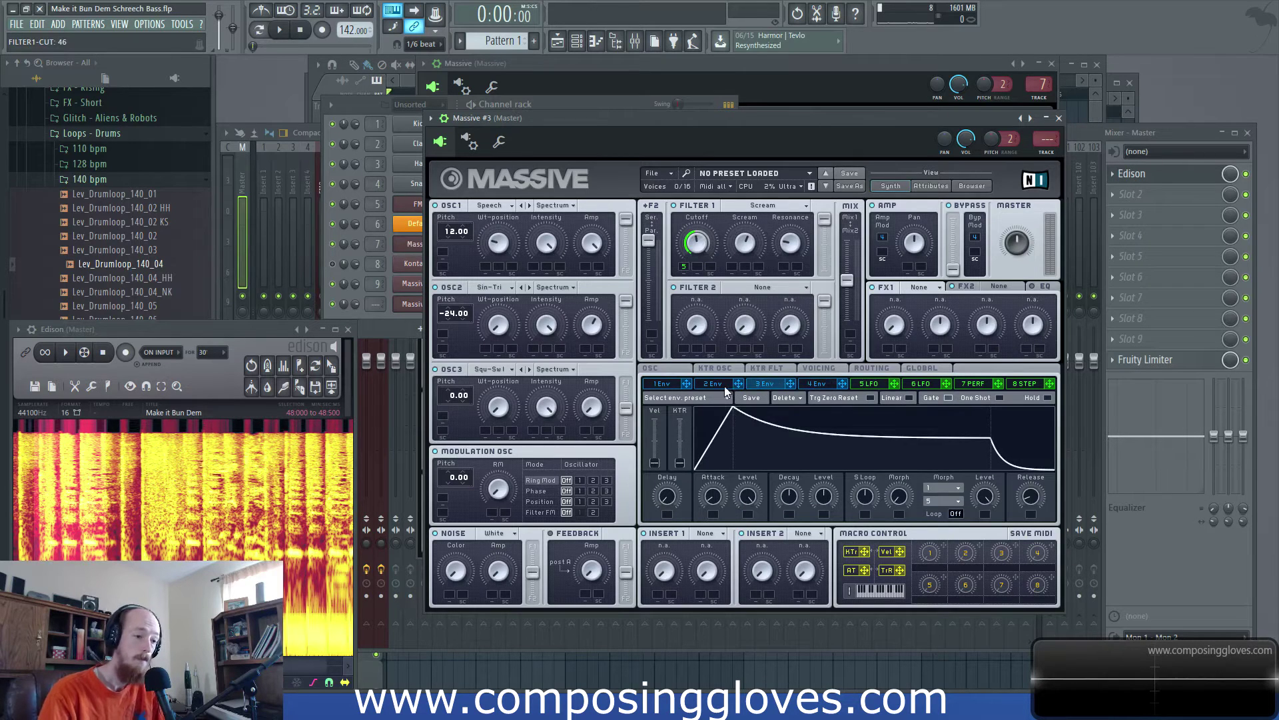
{"action": "left_click", "coordinate": [663, 386]}
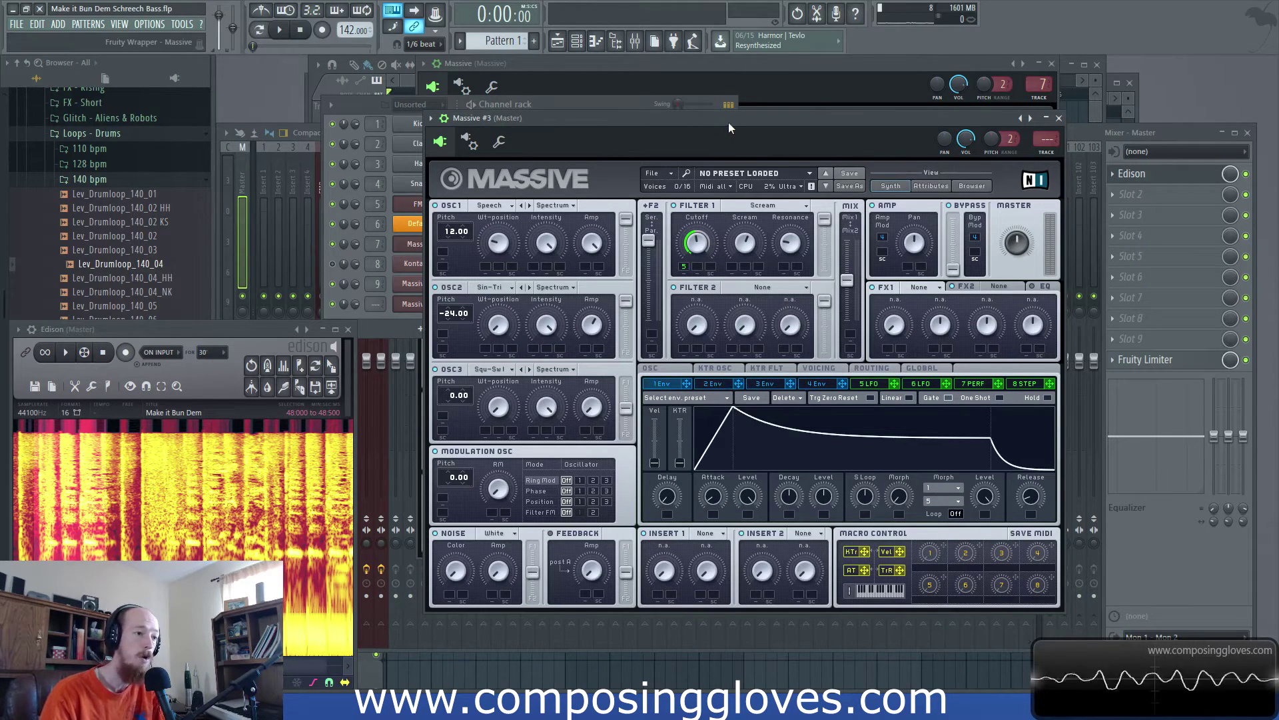
{"action": "left_click_drag", "start_coordinate": [729, 122], "coordinate": [717, 123]}
{"action": "left_click_drag", "start_coordinate": [727, 246], "coordinate": [734, 249]}
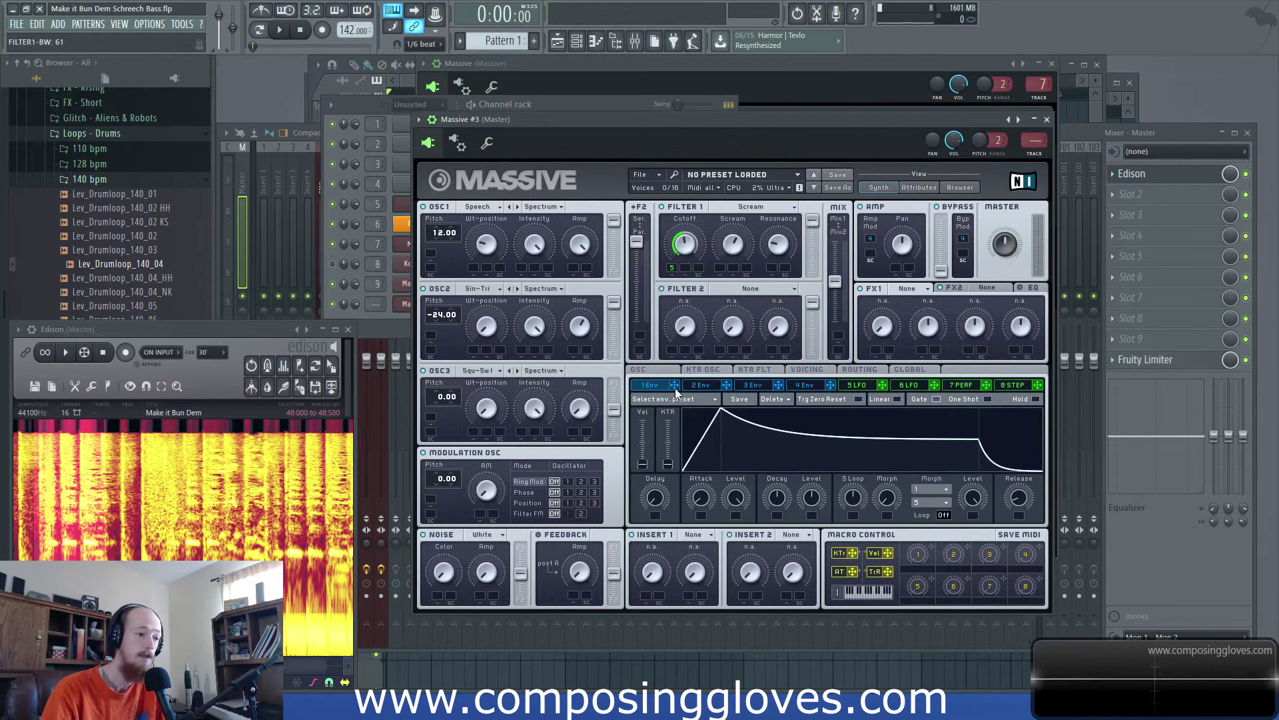
{"action": "left_click_drag", "start_coordinate": [685, 274], "coordinate": [685, 270]}
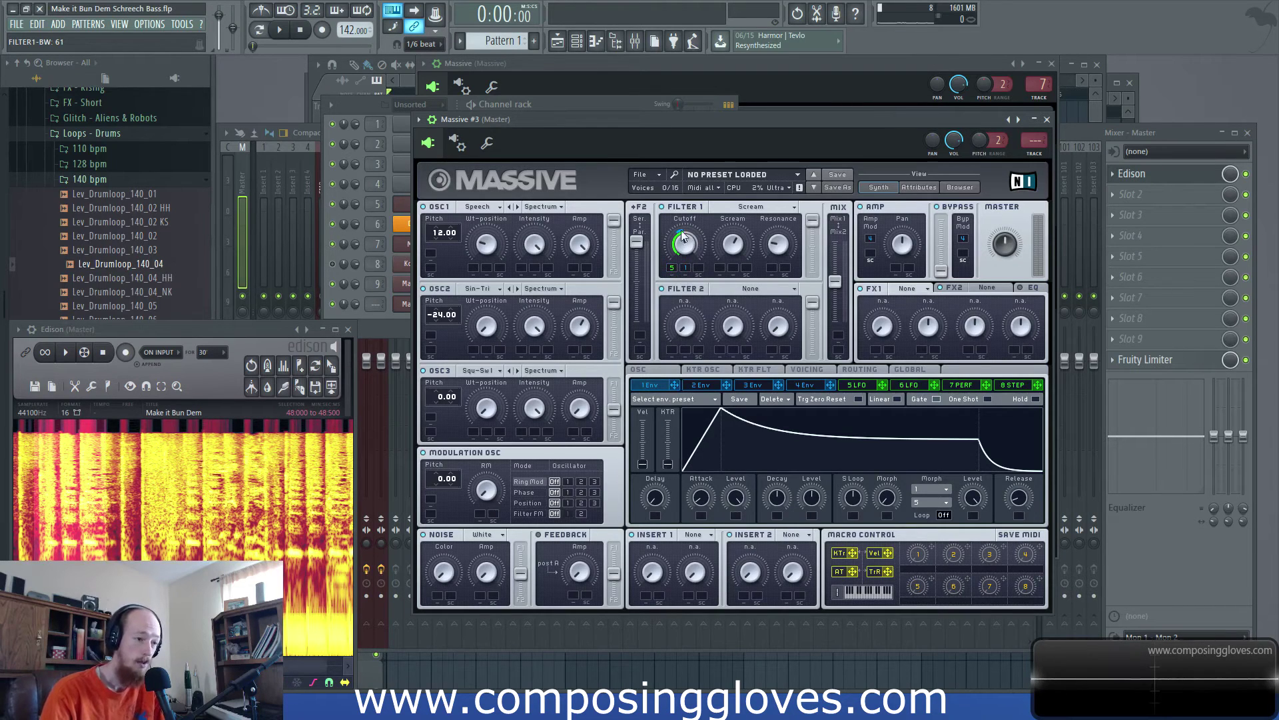
- Mute envelope 1's modulation of filter 1's cutoff and play the pattern without it
{"action": "right_click", "coordinate": [687, 267]}
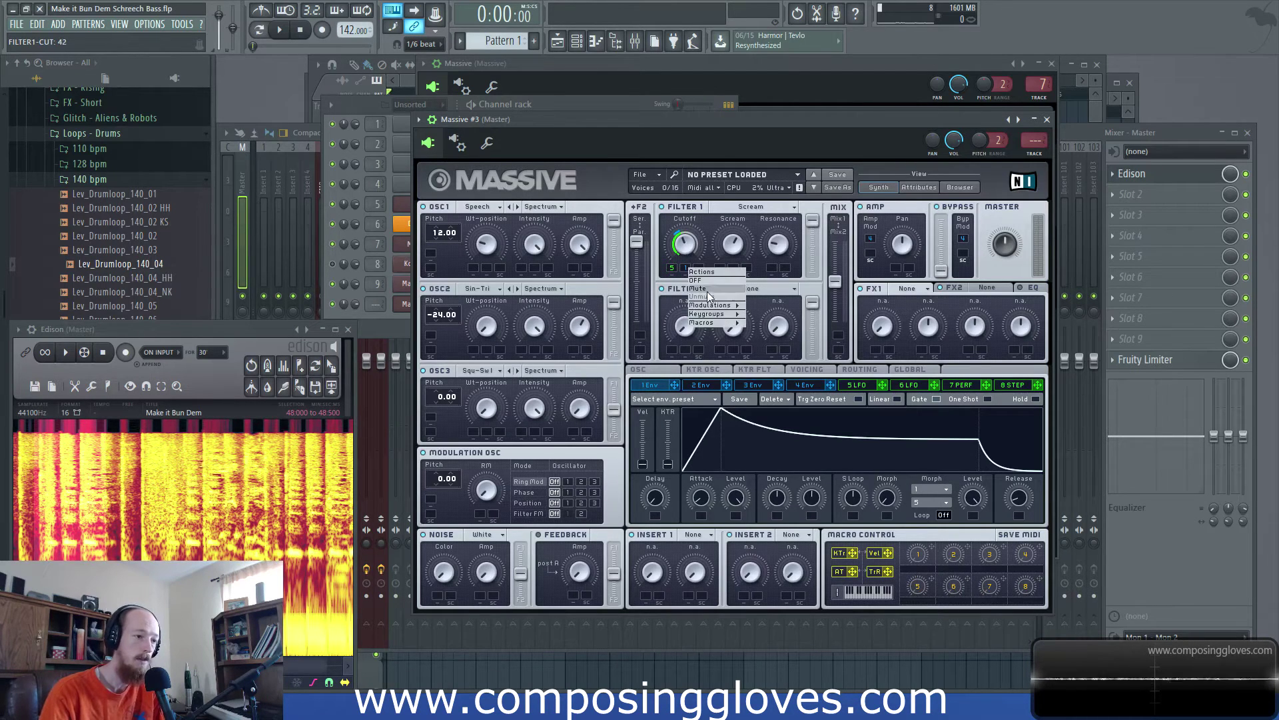
{"action": "left_click", "coordinate": [709, 286]}
{"action": "key", "text": "space"}
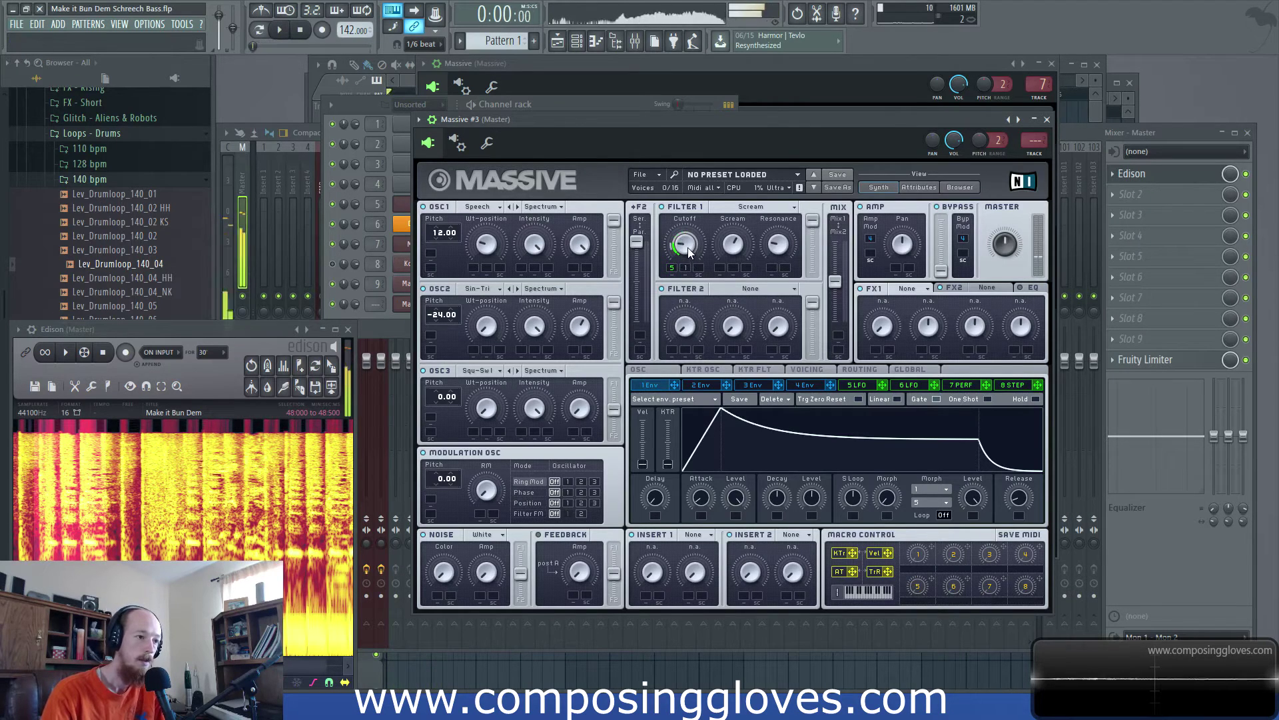
{"action": "key", "text": "space"}
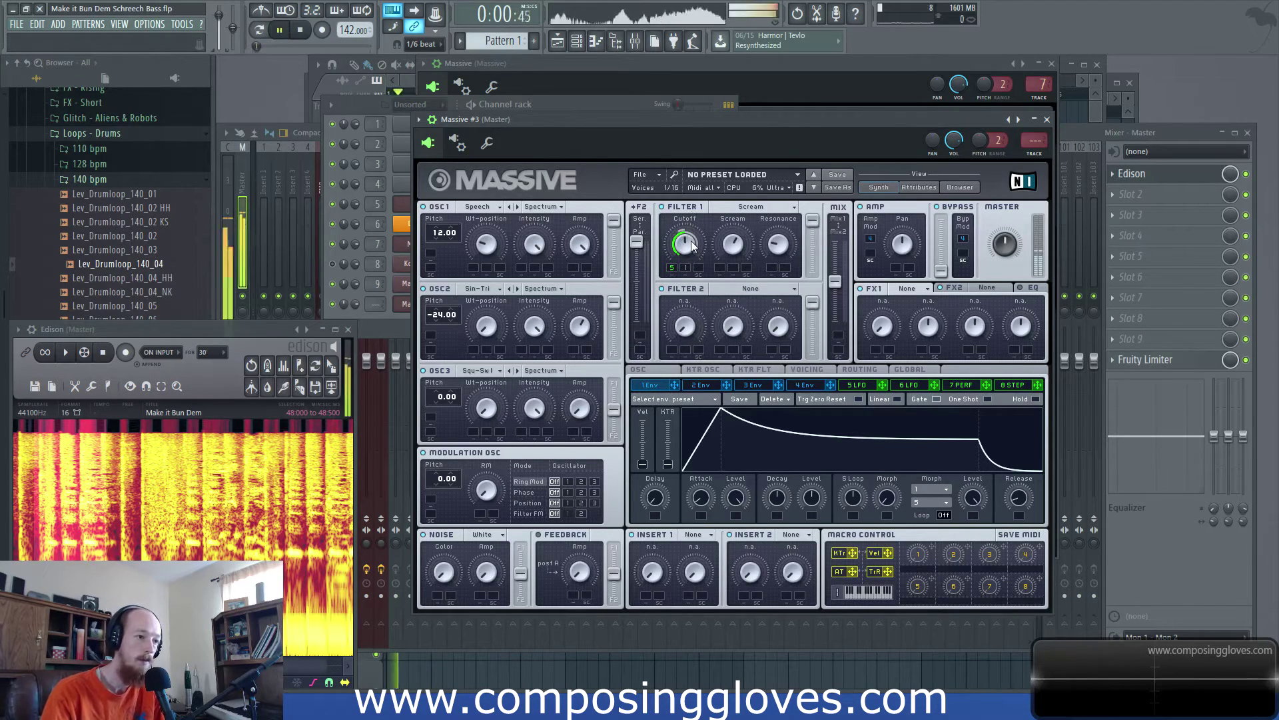
- Clear envelope 1 from filter 1's cutoff modulation slot and assign it there again
{"action": "right_click", "coordinate": [685, 267]}
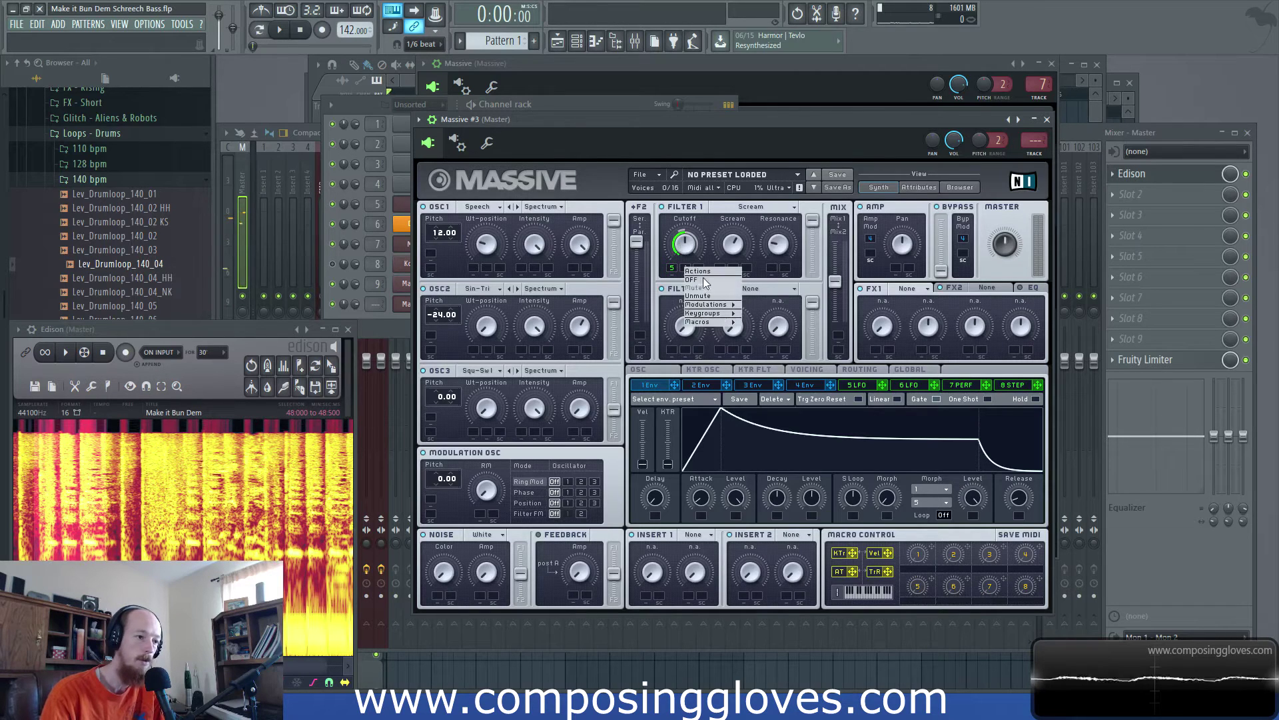
{"action": "left_click", "coordinate": [678, 382]}
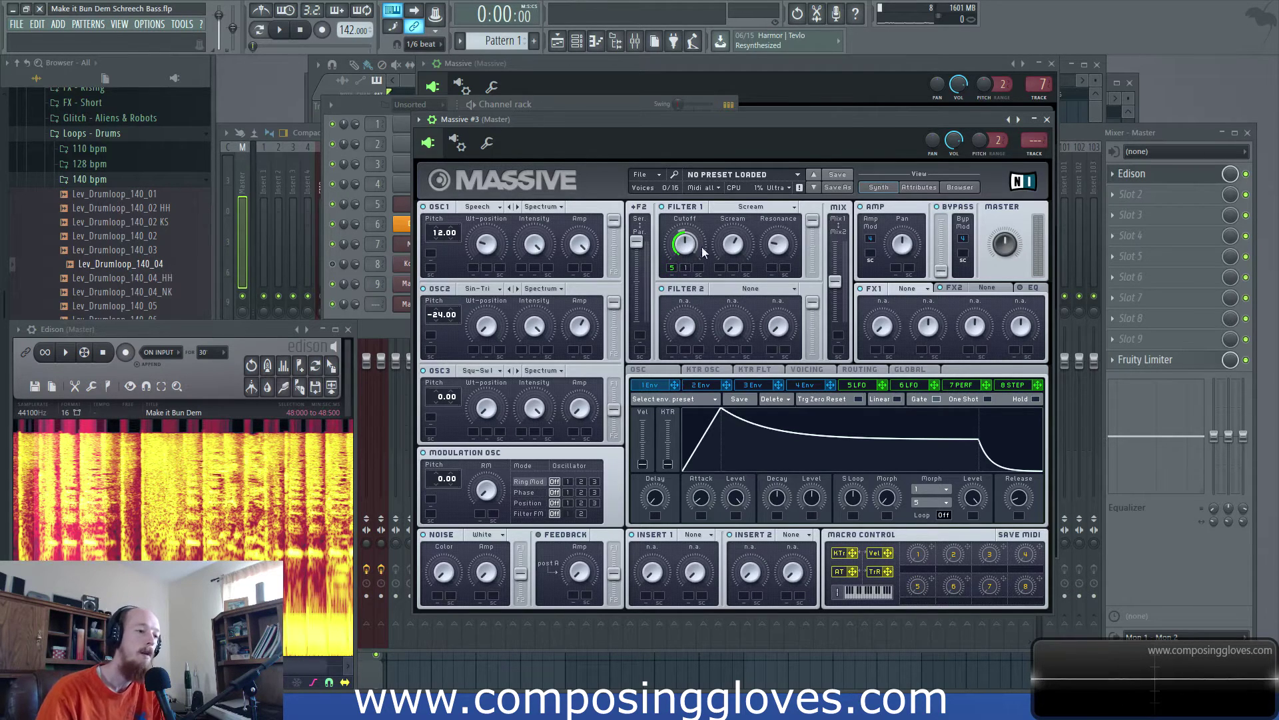
{"action": "right_click", "coordinate": [686, 268]}
{"action": "left_click", "coordinate": [709, 283]}
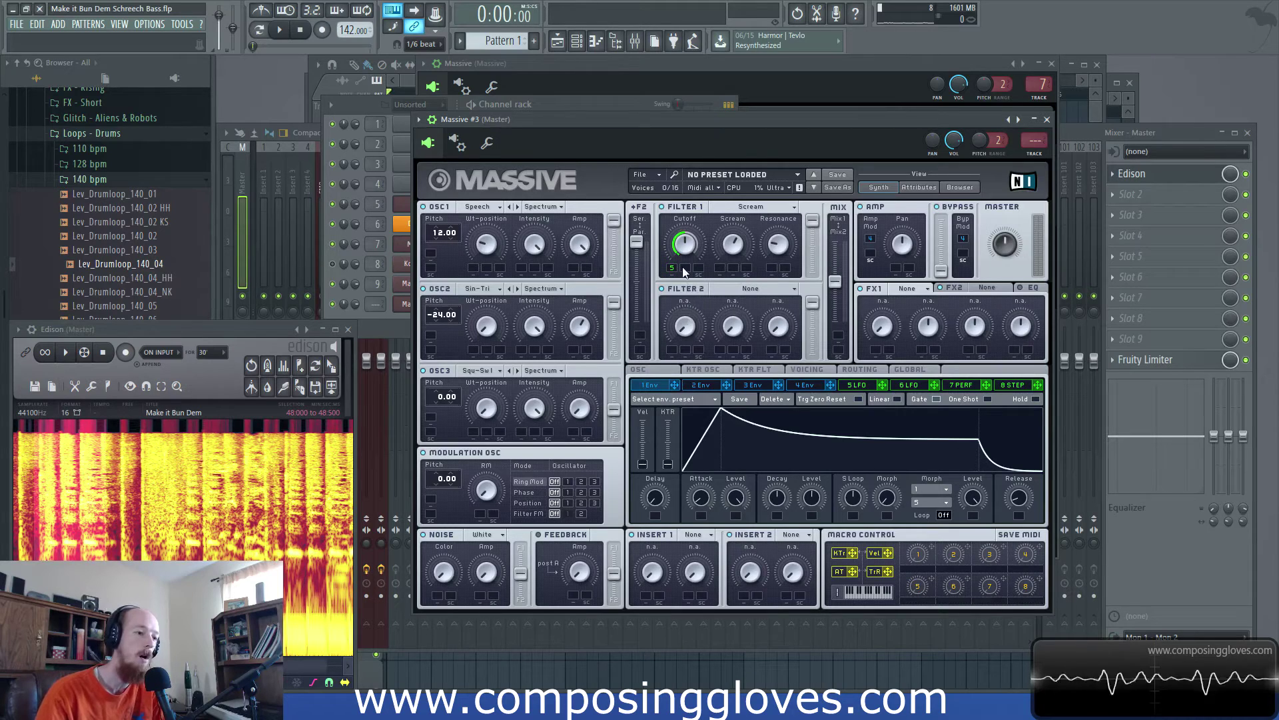
{"action": "left_click_drag", "start_coordinate": [683, 388], "coordinate": [687, 280]}
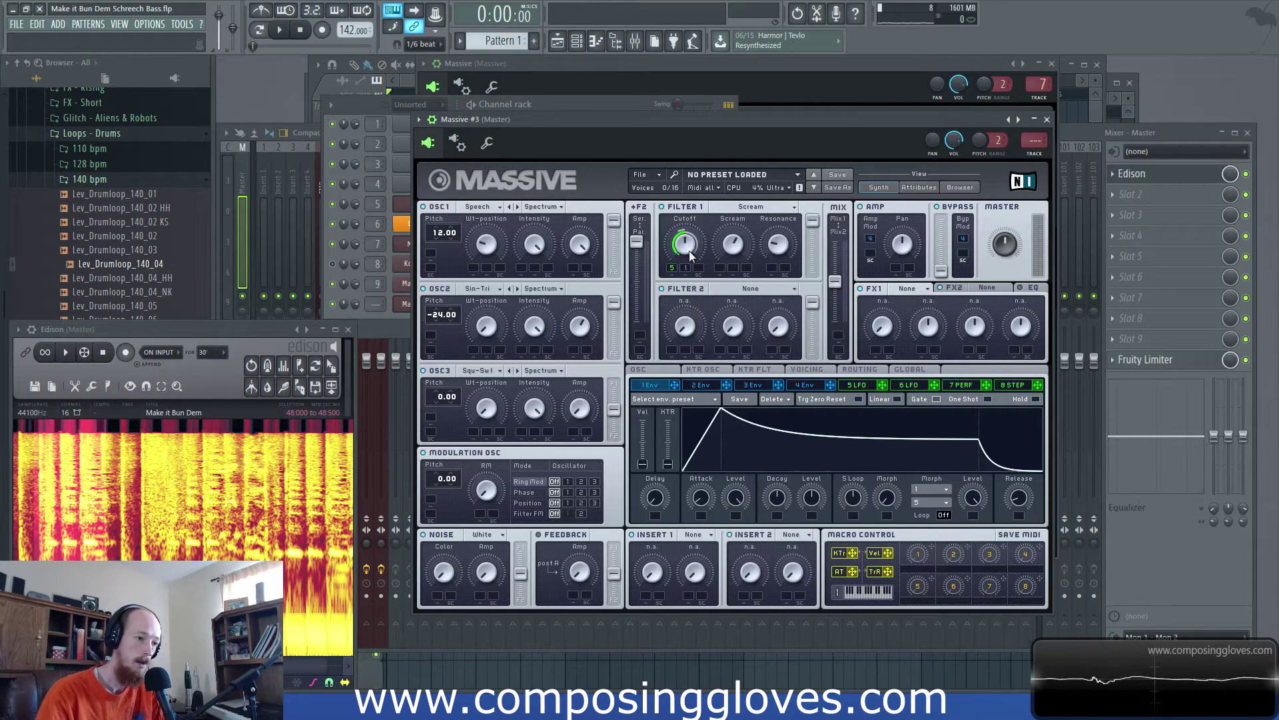
- Set filter 1's cutoff to about 47 and play the pattern to check the modulated sound
{"action": "right_click", "coordinate": [687, 268]}
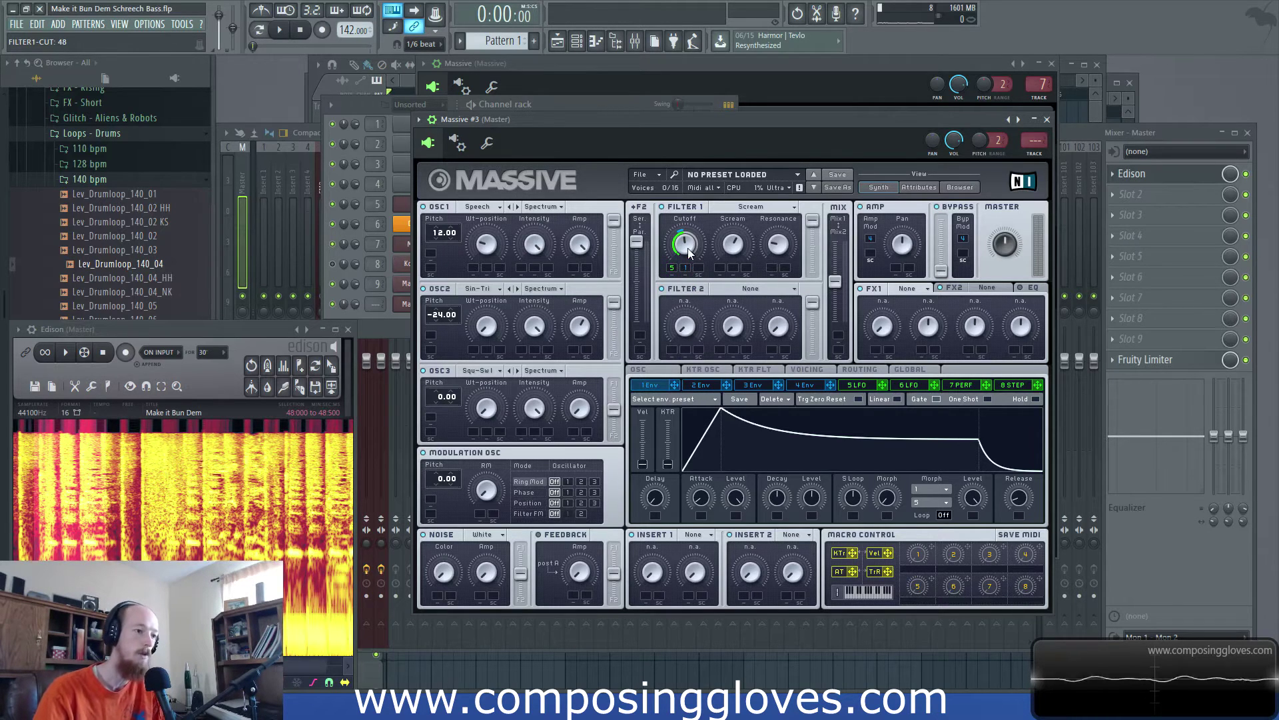
{"action": "key", "text": "space"}
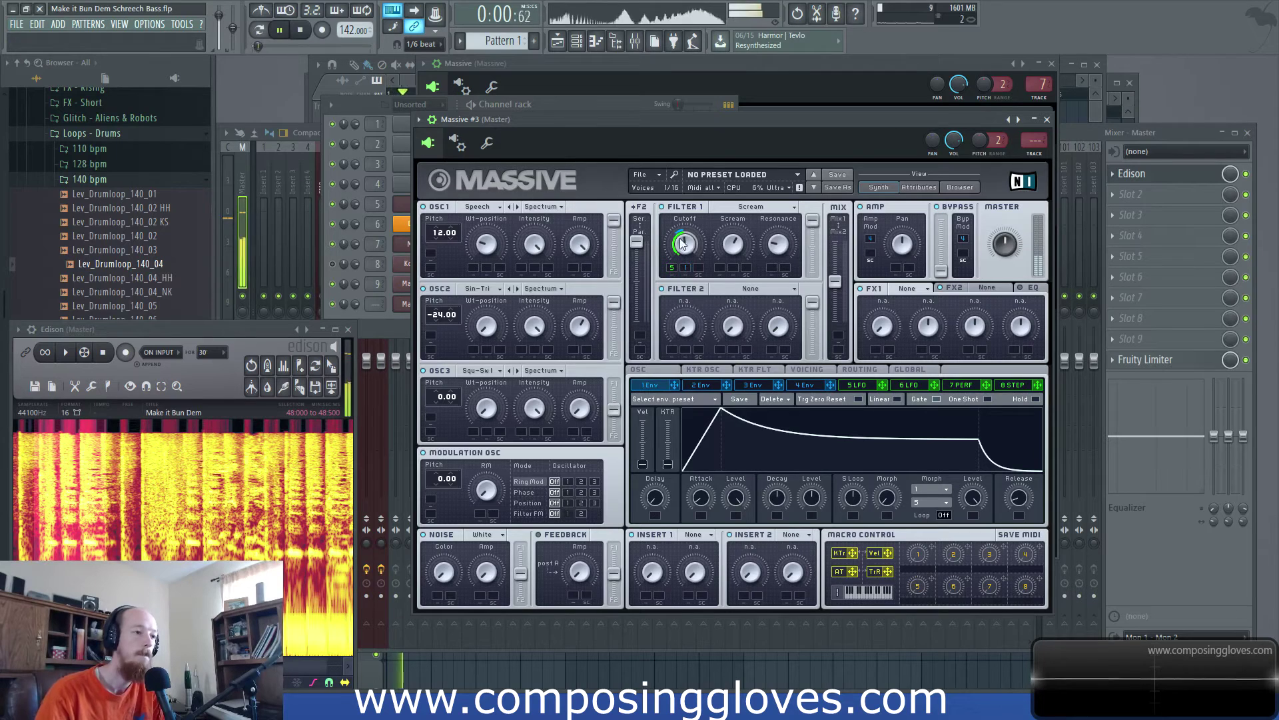
{"action": "key", "text": "space"}
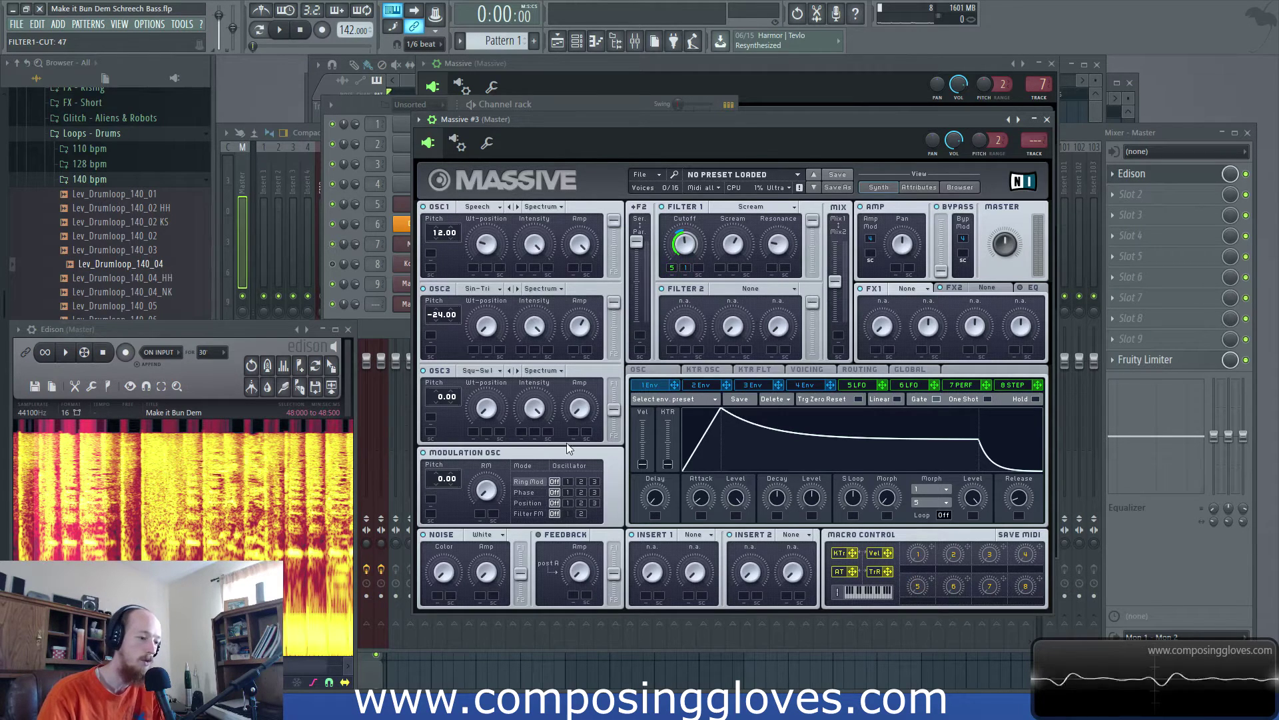
- Load the Sine Shaper into insert 1, raising its dry/wet and setting its drive to about 66 while the pattern plays
{"action": "left_click", "coordinate": [693, 534]}
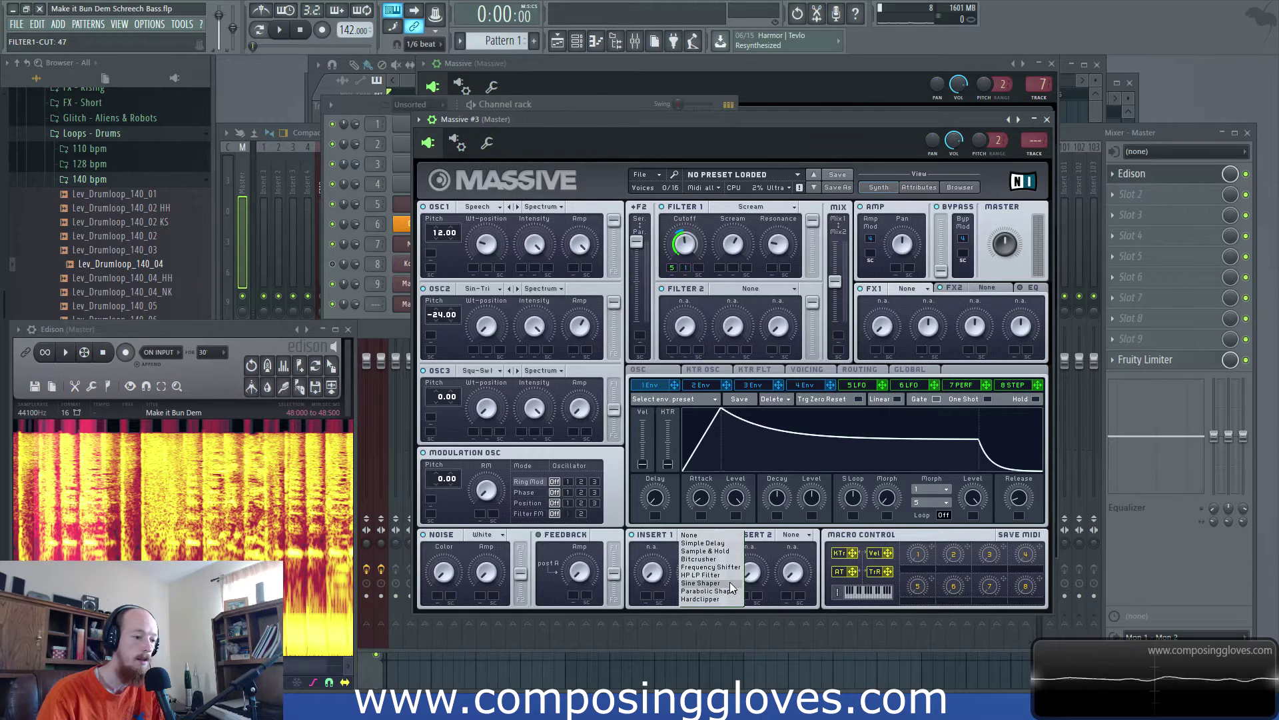
{"action": "left_click", "coordinate": [730, 582]}
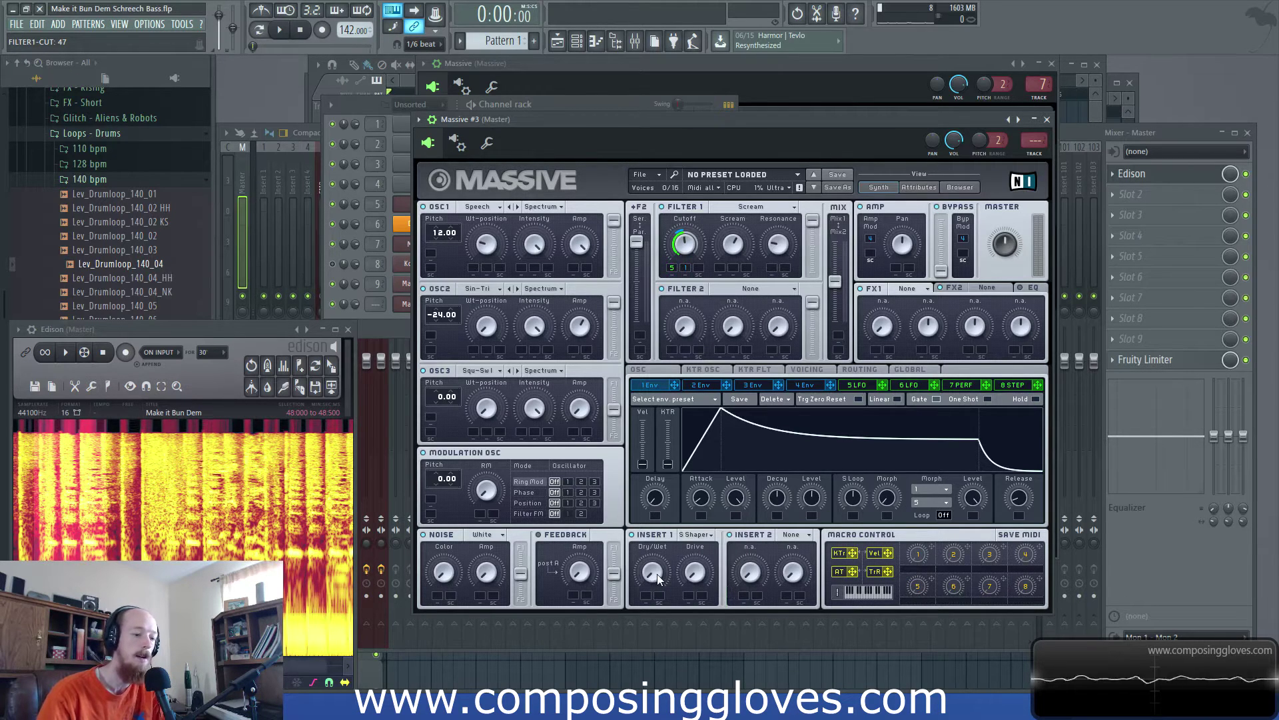
{"action": "left_click_drag", "start_coordinate": [701, 576], "coordinate": [682, 466]}
{"action": "key", "text": "space"}
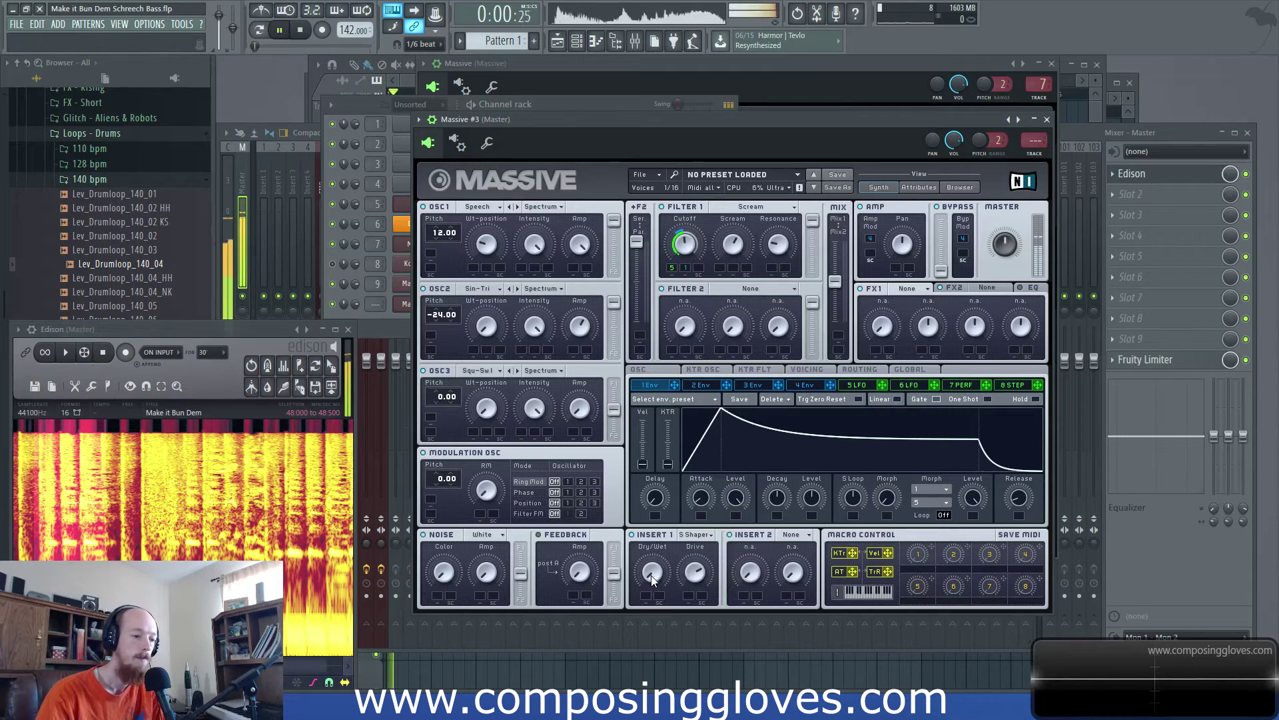
{"action": "left_click_drag", "start_coordinate": [659, 514], "coordinate": [667, 453]}
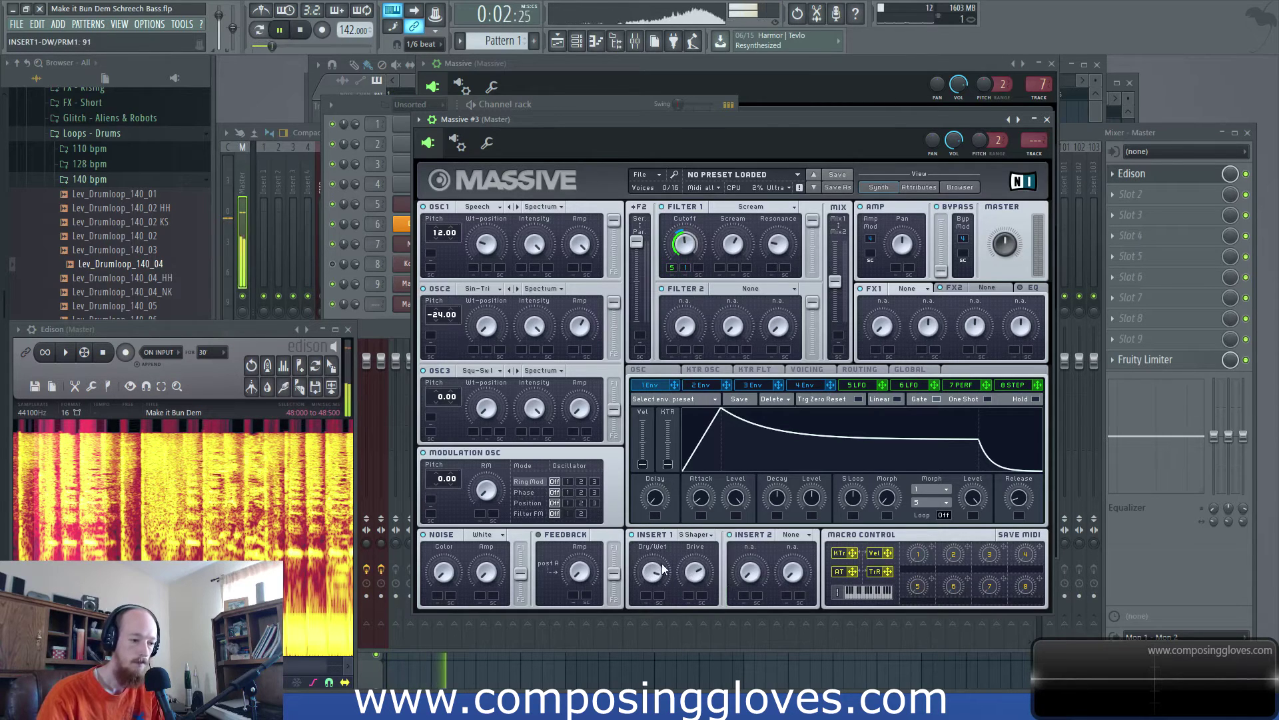
{"action": "scroll", "coordinate": [693, 574], "scroll_direction": "up", "scroll_amount": 3}
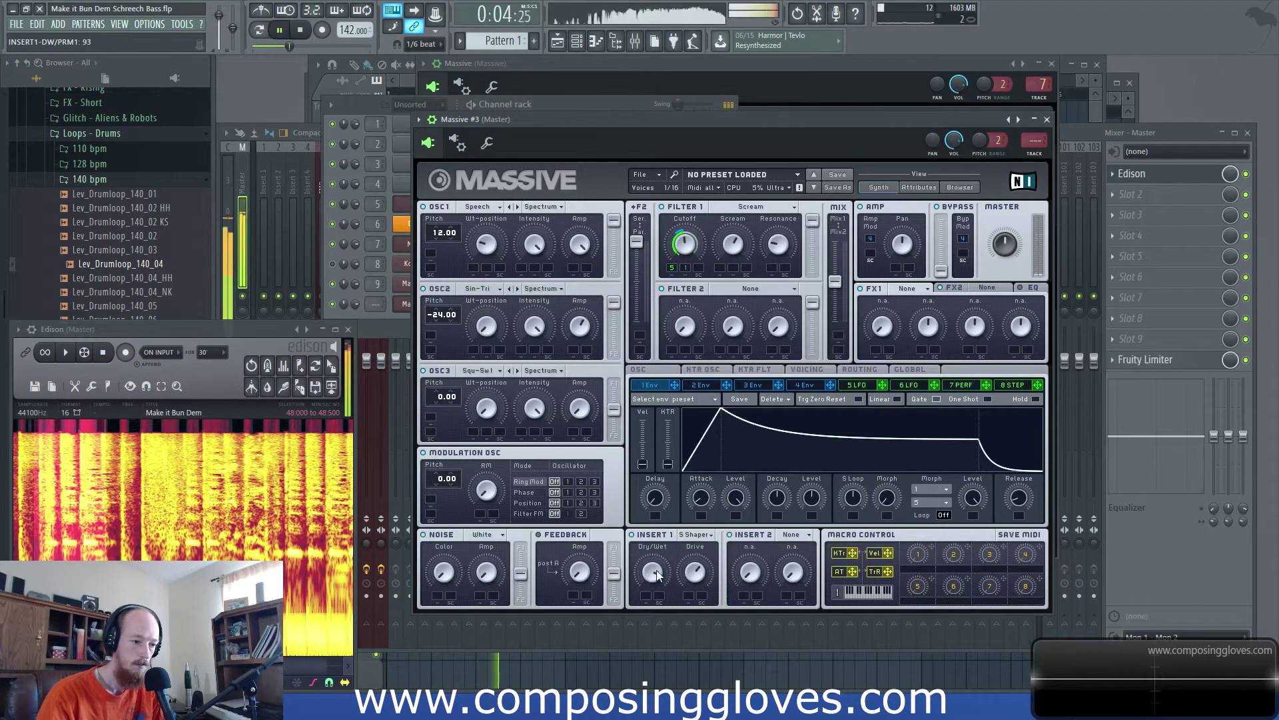
{"action": "scroll", "coordinate": [697, 571], "scroll_direction": "down", "scroll_amount": 5}
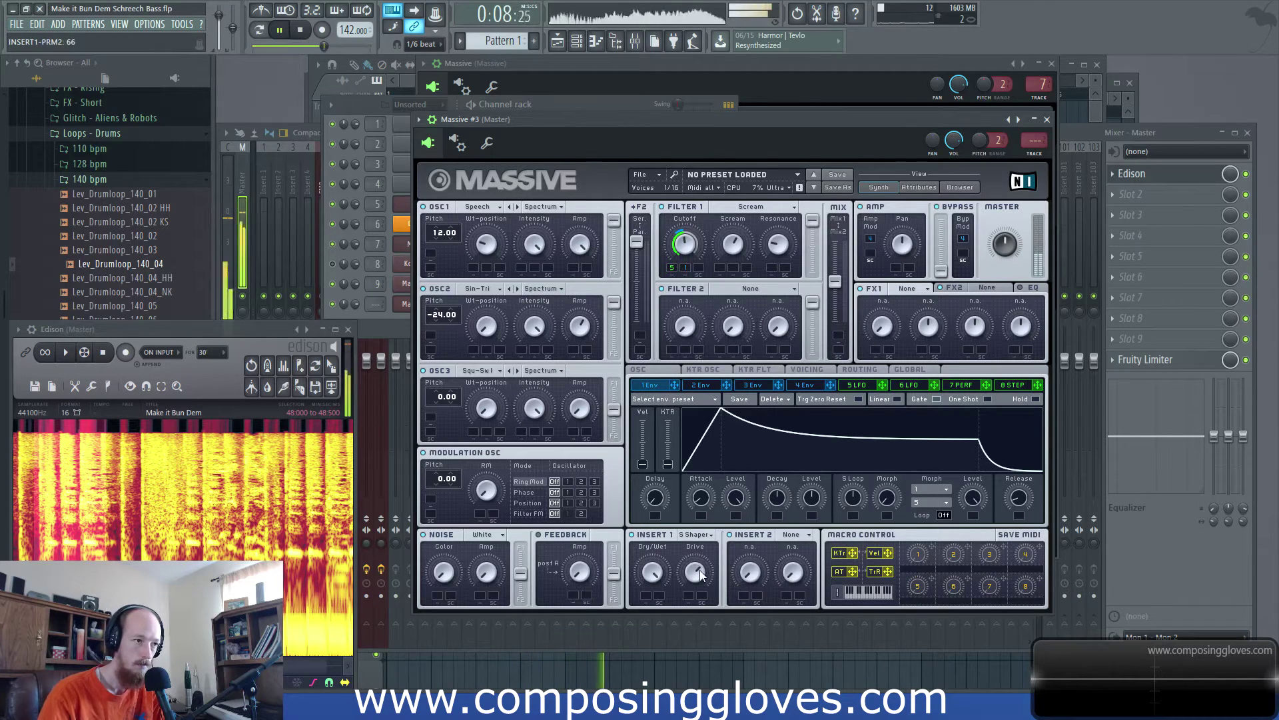
{"action": "key", "text": "space"}
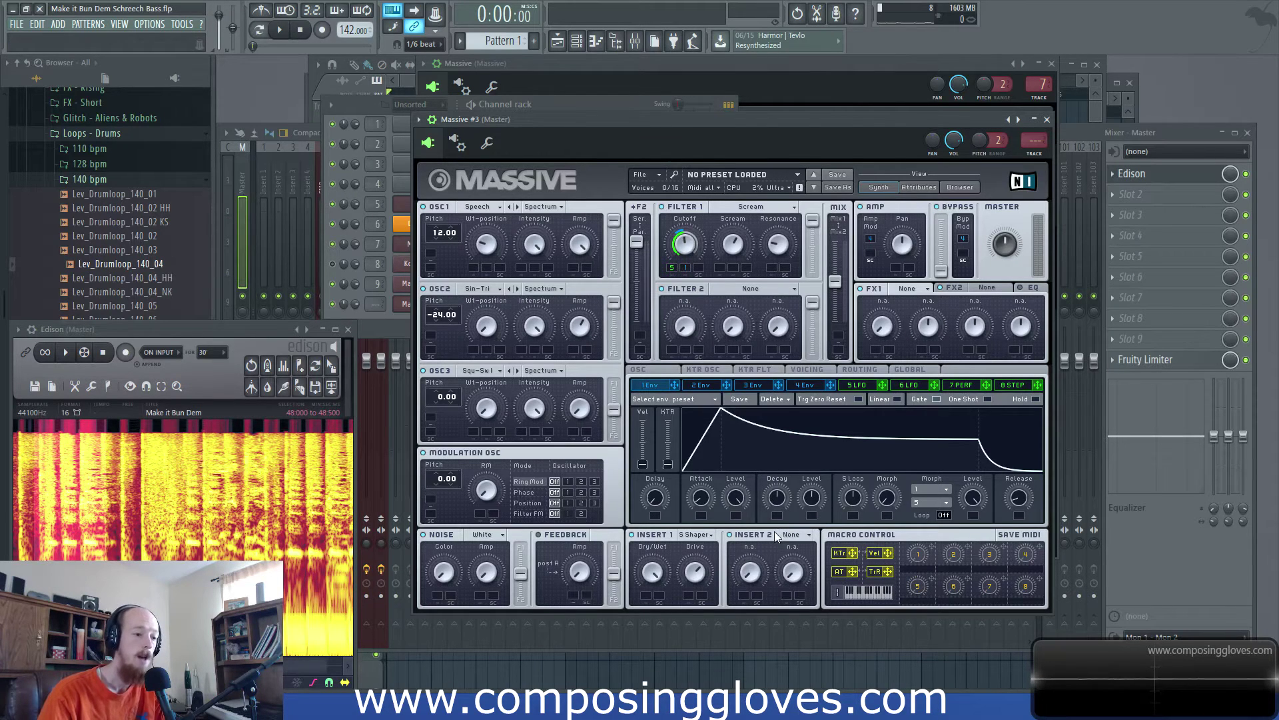
- Compare routing positions for insert 1 during playback and place it directly after filter 2
{"action": "left_click", "coordinate": [873, 369]}
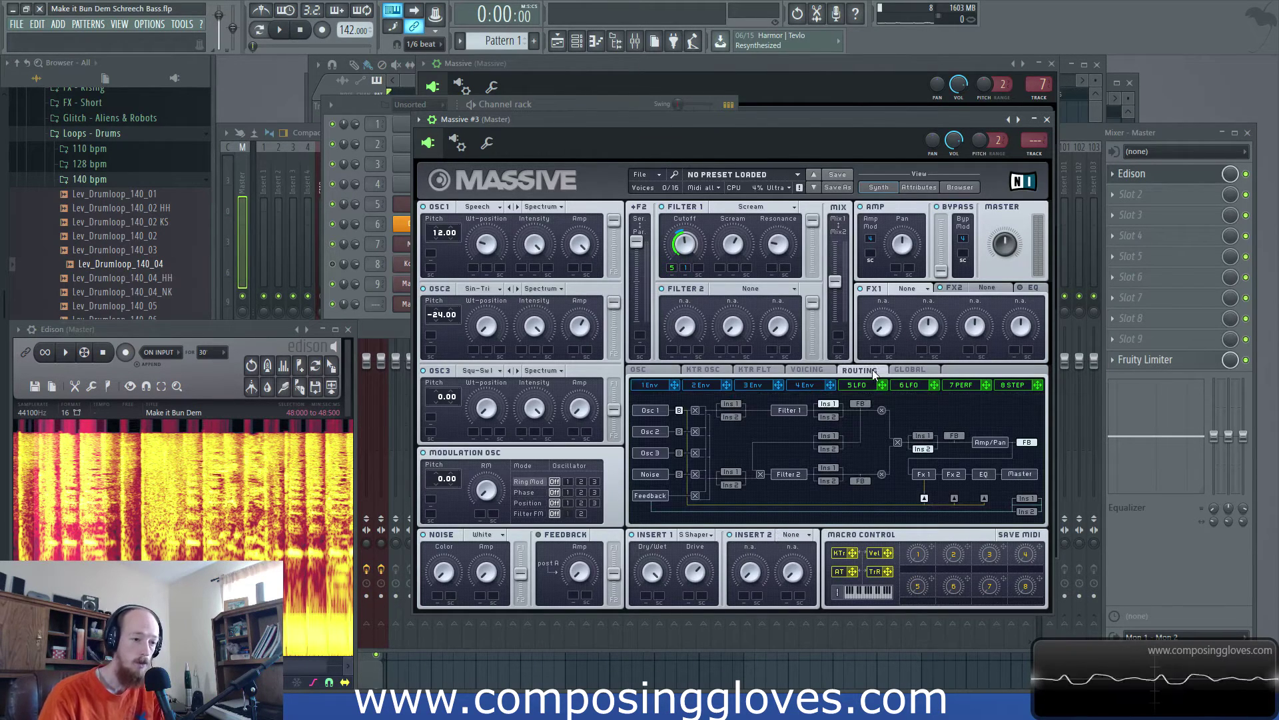
{"action": "key", "text": "space"}
{"action": "left_click", "coordinate": [829, 417]}
{"action": "left_click", "coordinate": [827, 467]}
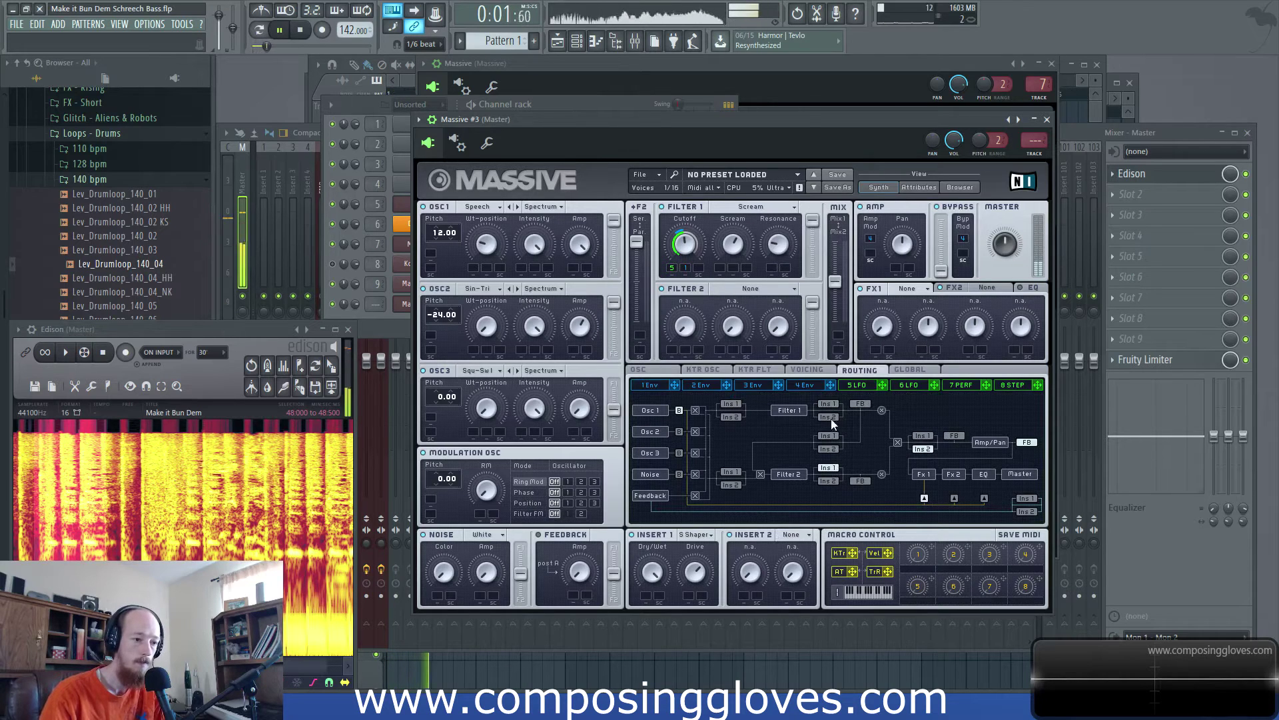
{"action": "left_click", "coordinate": [833, 414]}
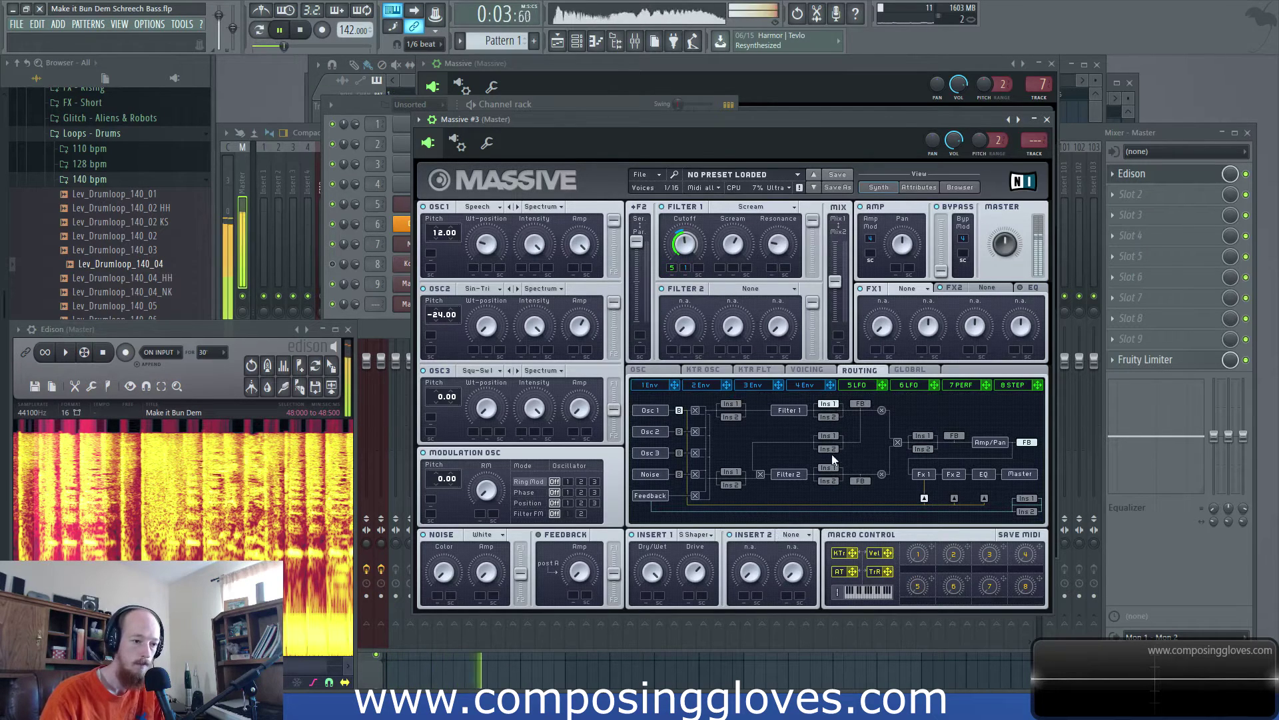
{"action": "left_click", "coordinate": [922, 434]}
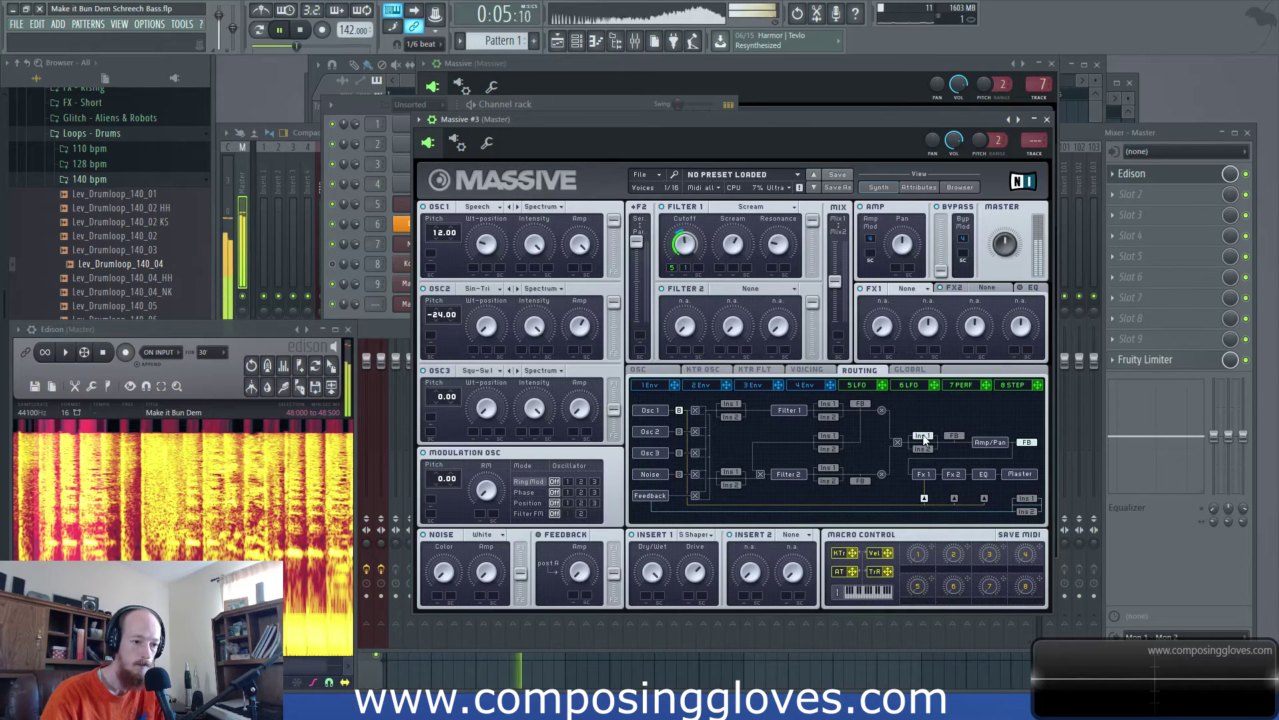
{"action": "left_click", "coordinate": [831, 466]}
{"action": "key", "text": "space"}
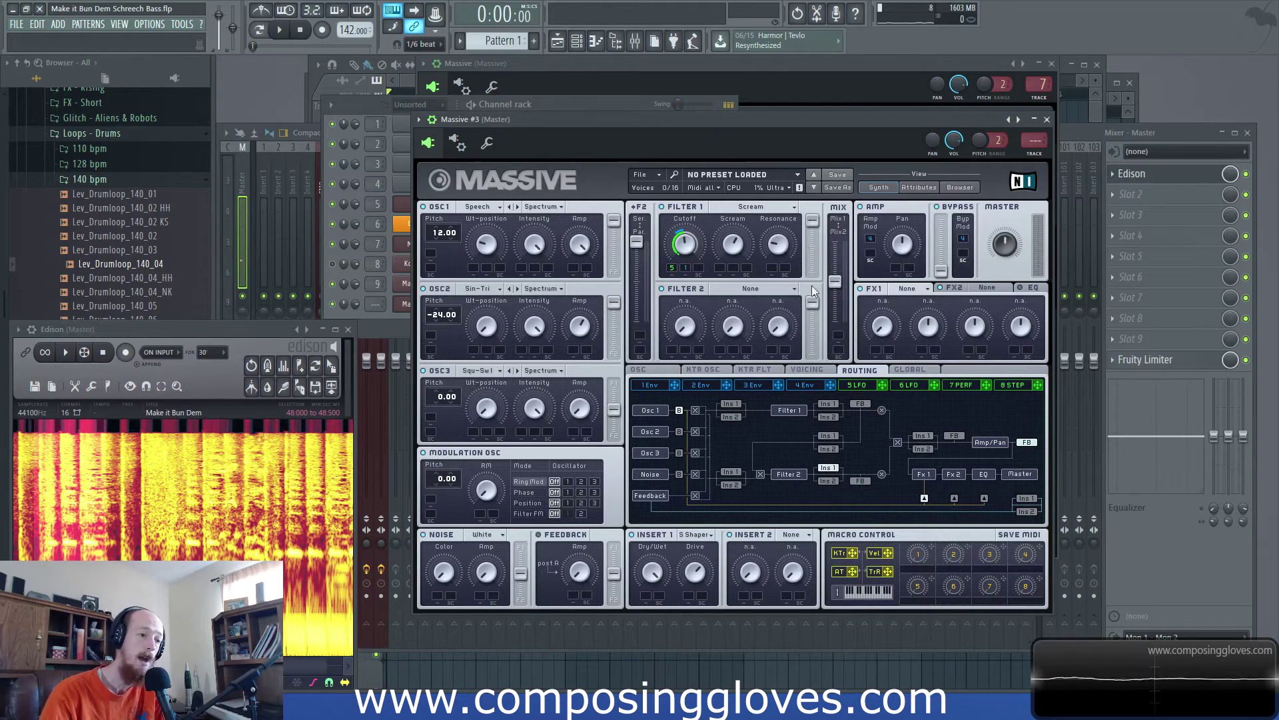
- Load Classic Tube into FX1, raise its dry/wet and set its drive to about 82, checking with playback
{"action": "left_click", "coordinate": [926, 289]}
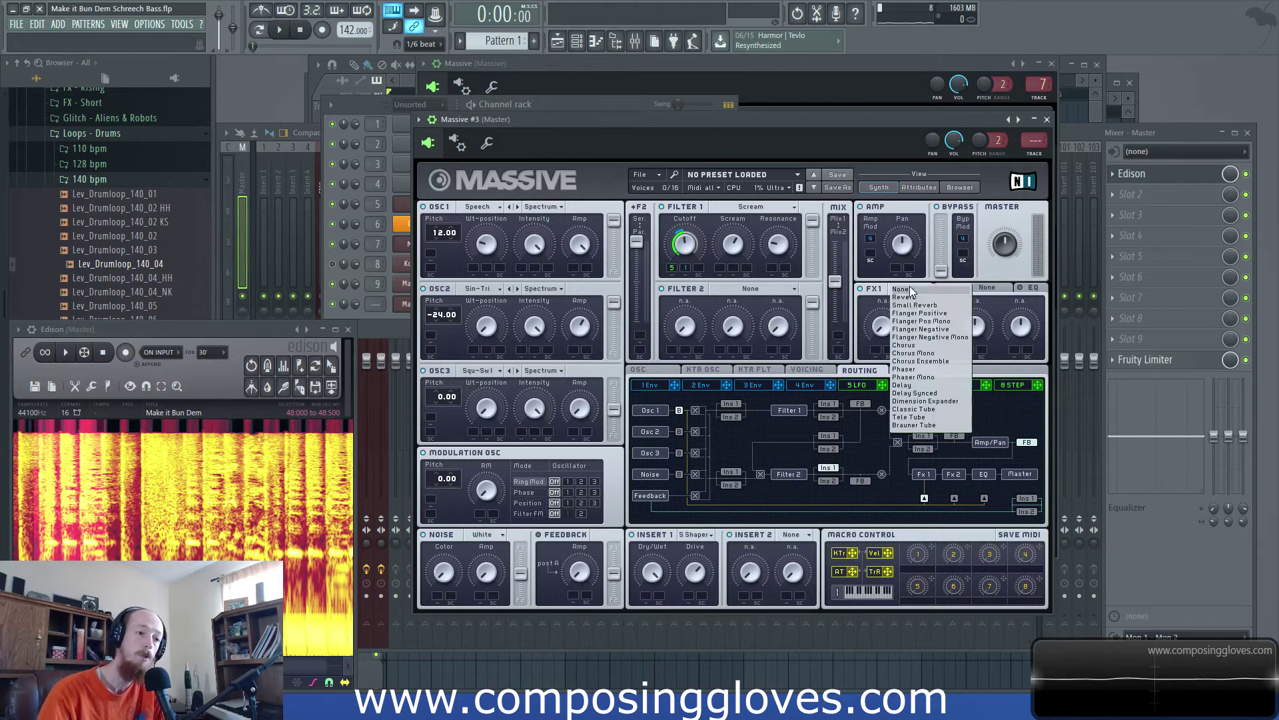
{"action": "left_click", "coordinate": [941, 408]}
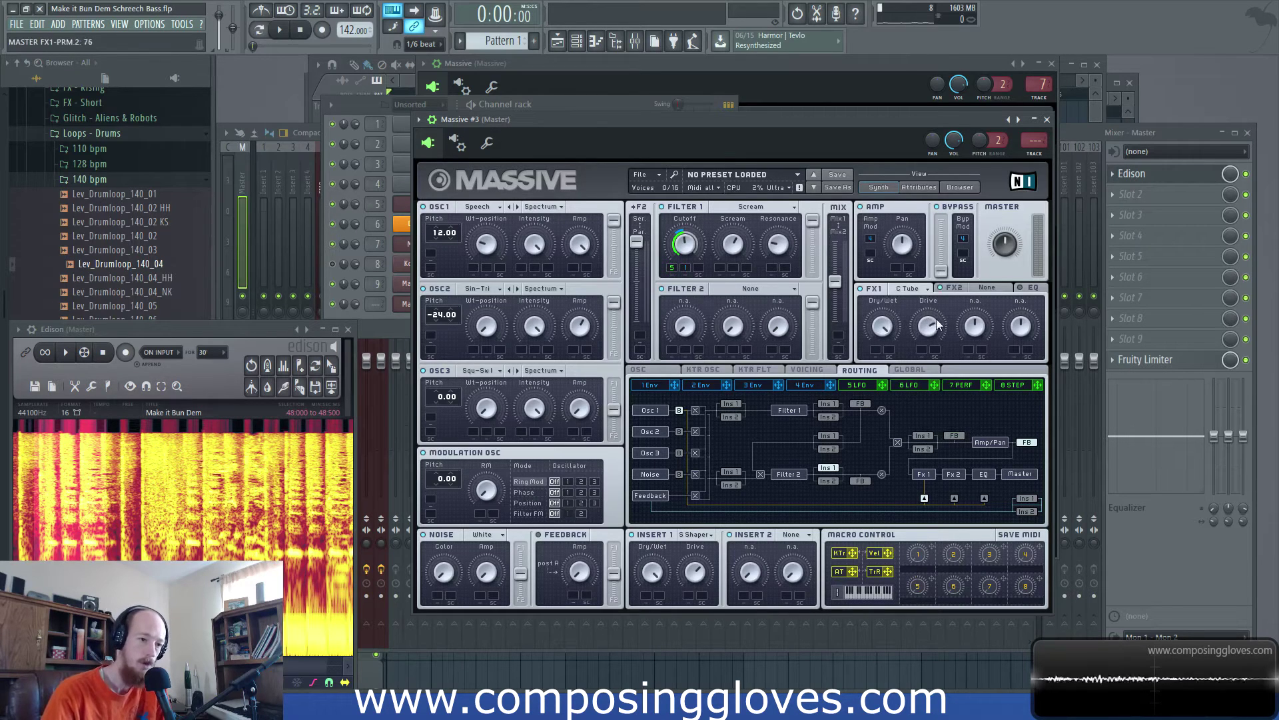
{"action": "key", "text": "space"}
{"action": "scroll", "coordinate": [929, 333], "scroll_direction": "up", "scroll_amount": 2}
{"action": "key", "text": "space"}
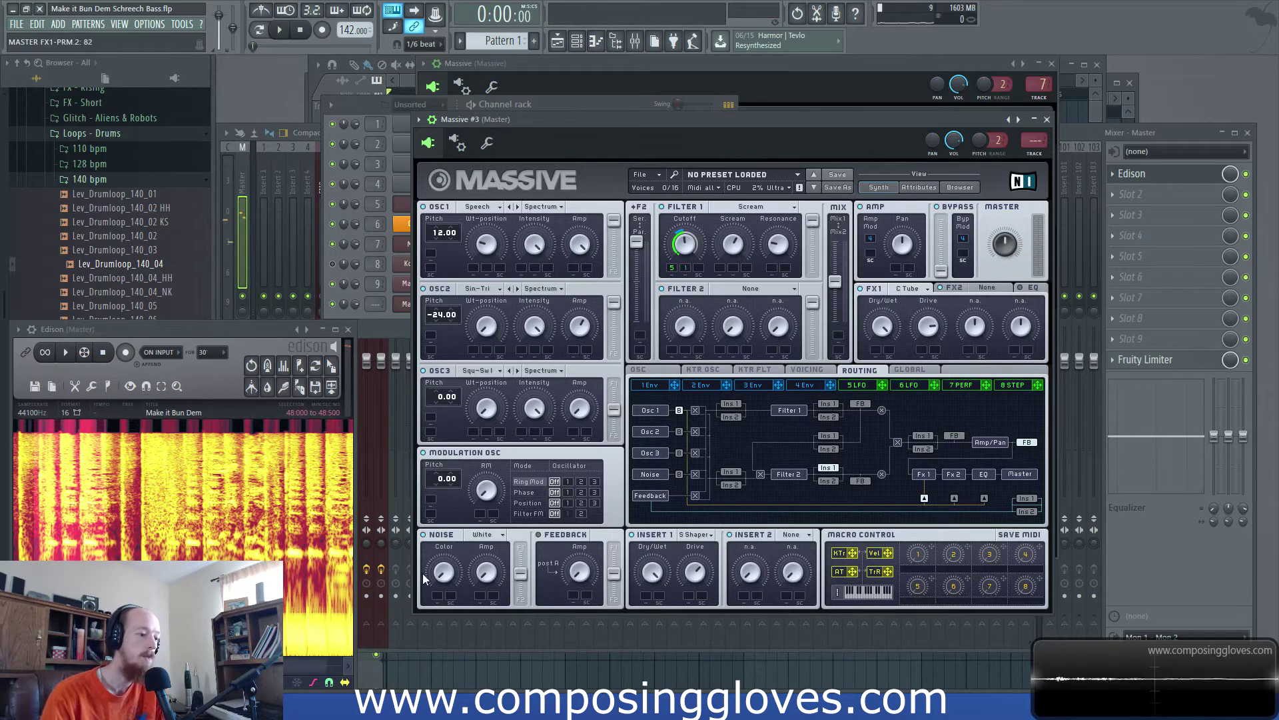
- Switch the noise type to Bright Noise and adjust its color and amp while playing the pattern
{"action": "left_click", "coordinate": [480, 535]}
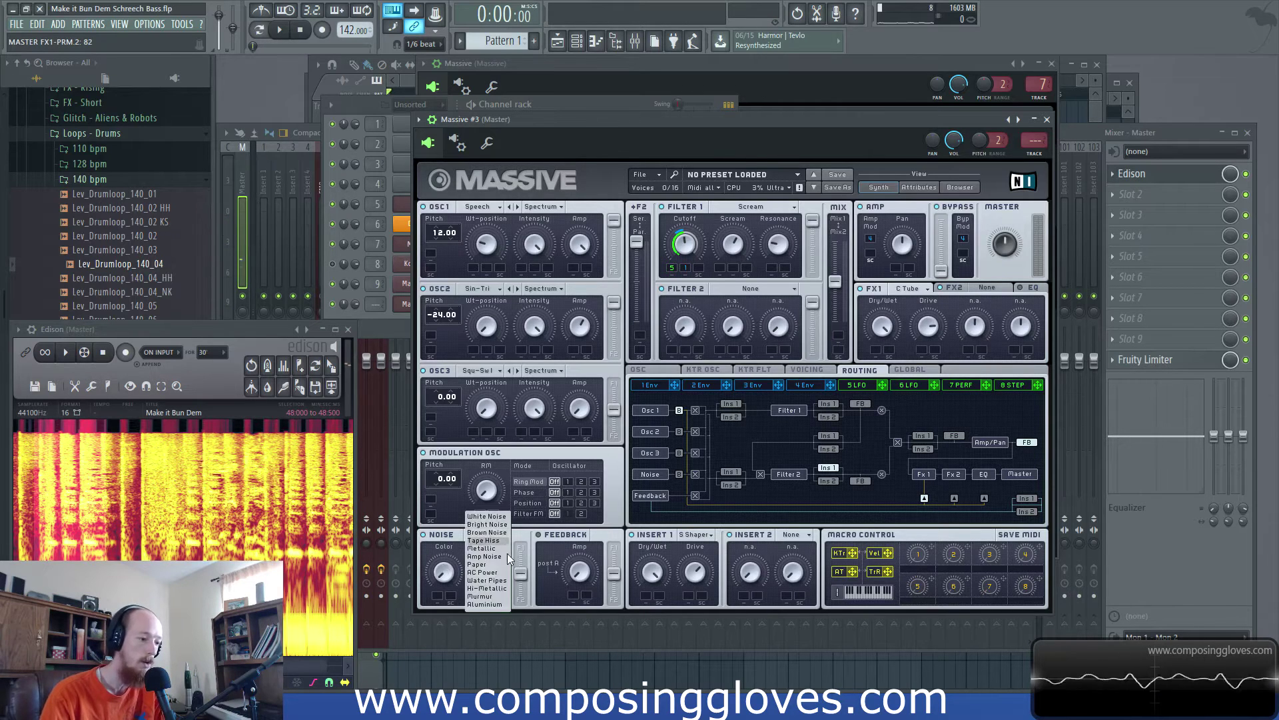
{"action": "left_click", "coordinate": [501, 526]}
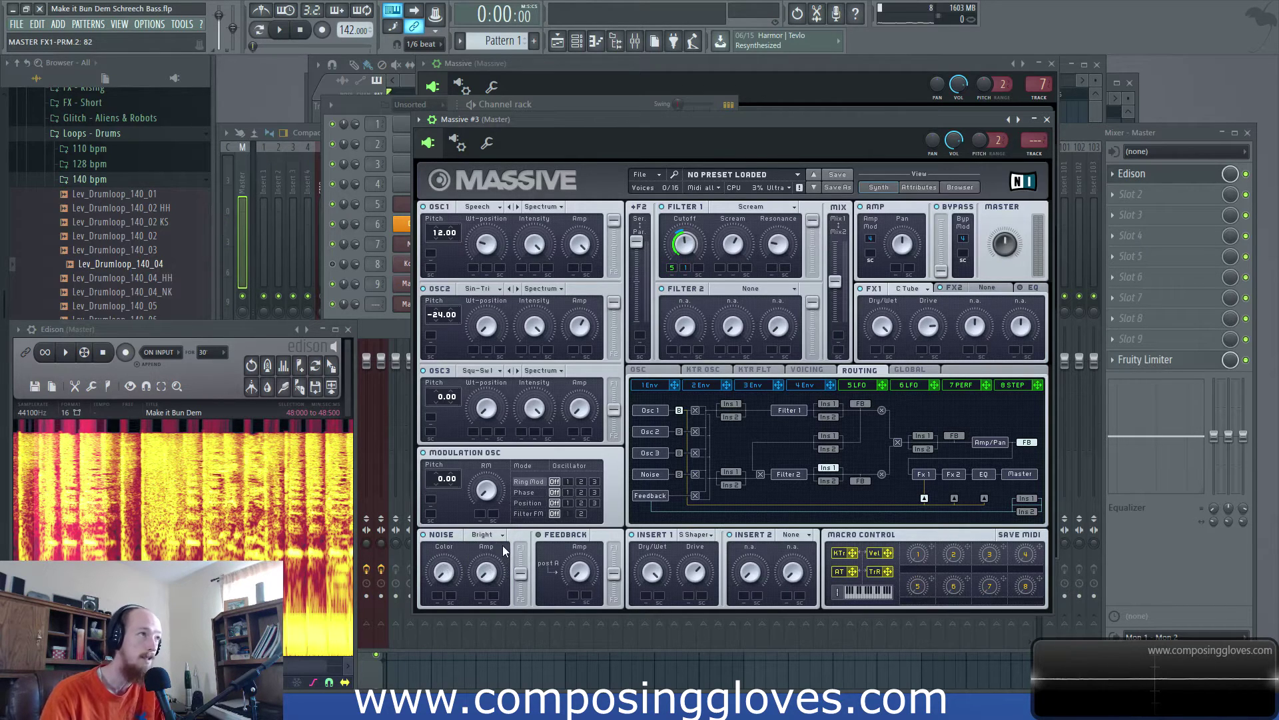
{"action": "scroll", "coordinate": [440, 586], "scroll_direction": "up", "scroll_amount": 1}
{"action": "mouse_move", "coordinate": [478, 573]}
{"action": "left_mouse_down"}
{"action": "mouse_move", "coordinate": [485, 539]}
{"action": "mouse_move", "coordinate": [485, 572]}
{"action": "left_mouse_up"}
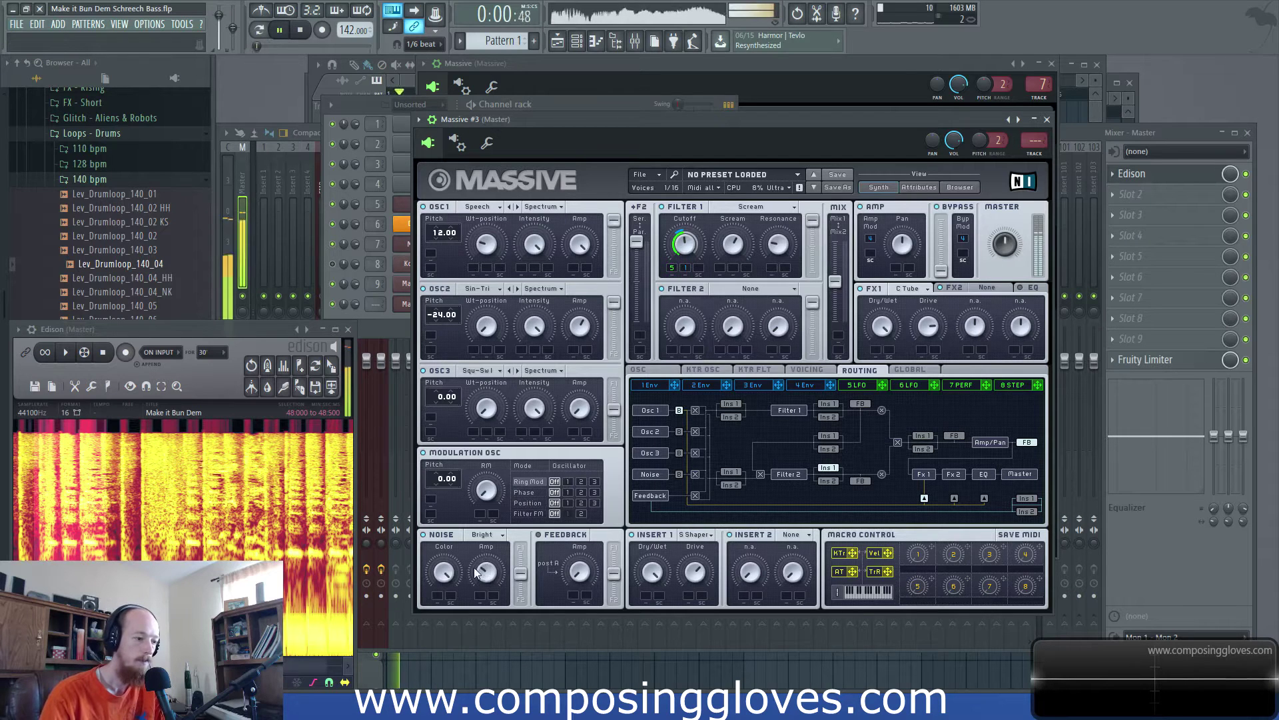
{"action": "key", "text": "space"}
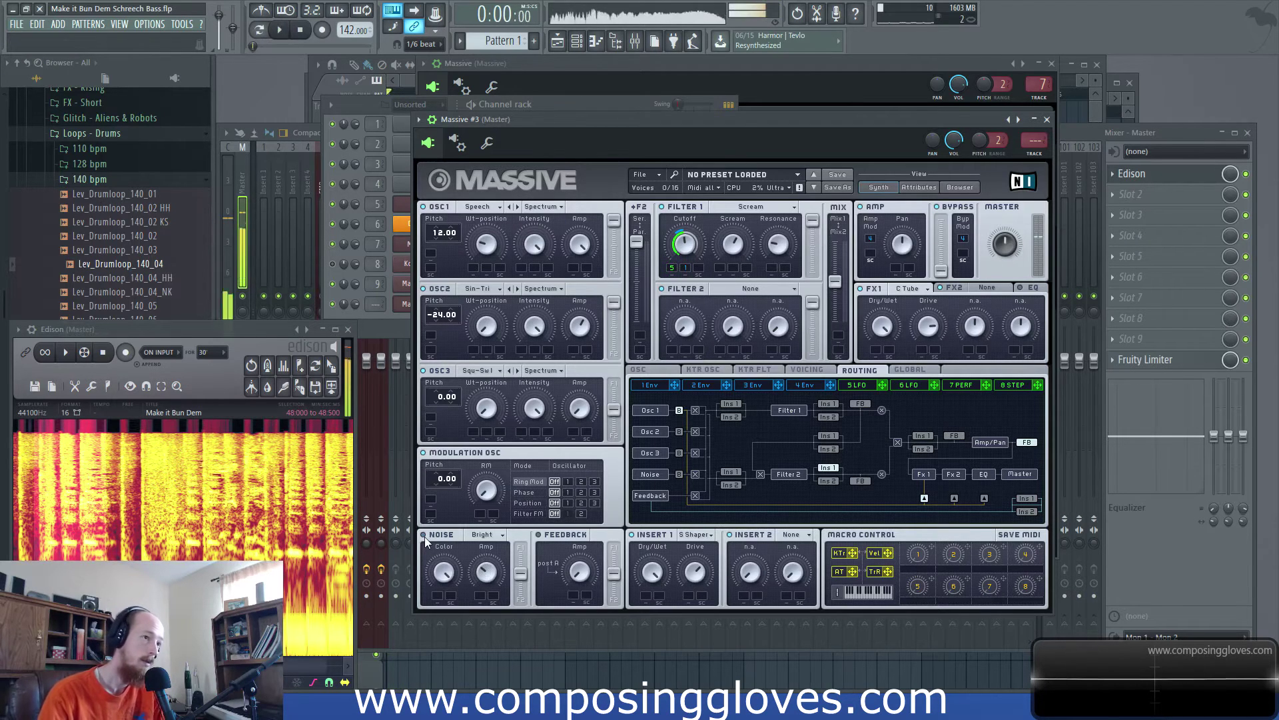
{"action": "key", "text": "space"}
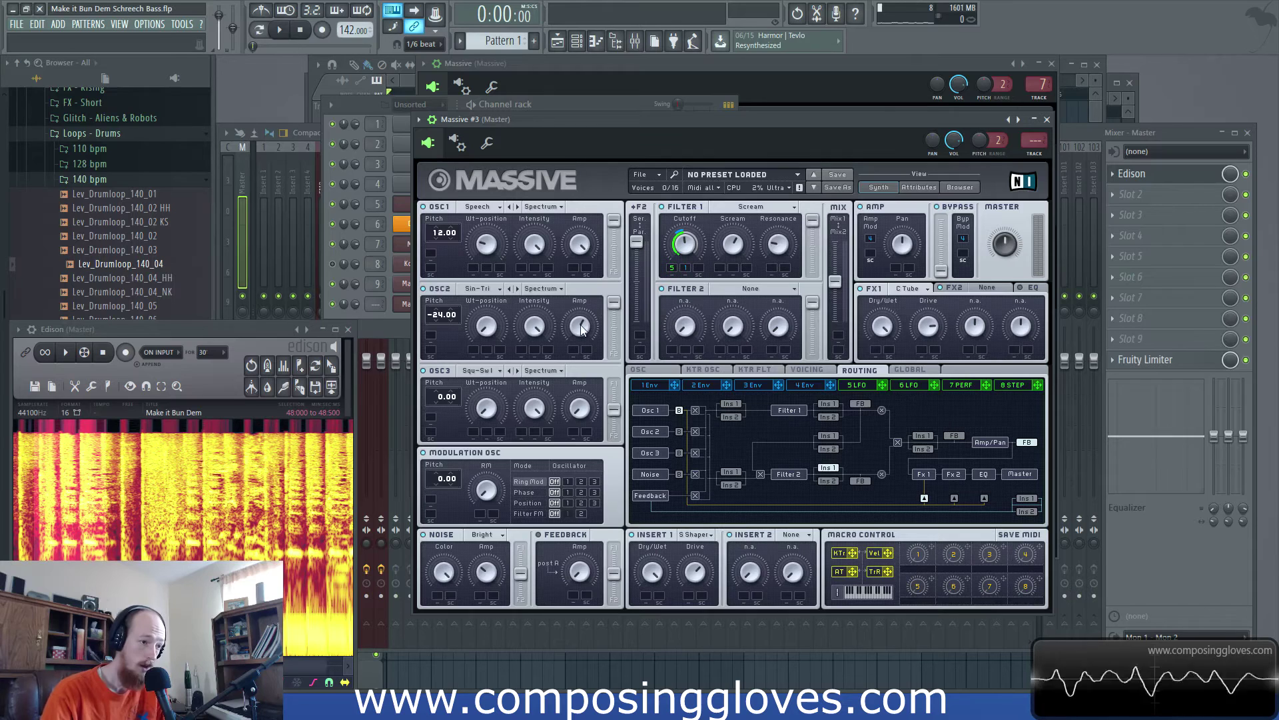
- Set oscillator 2's amp to about 69 and play the pattern to check the blend
{"action": "key", "text": "space"}
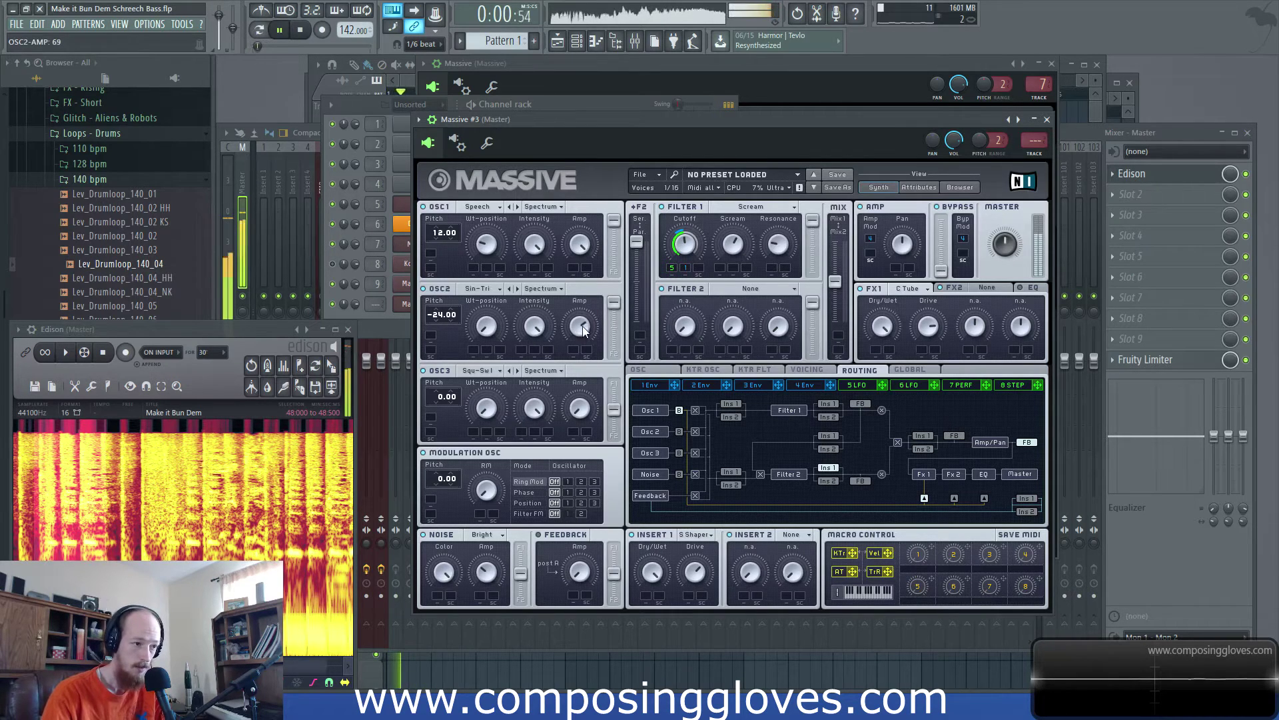
{"action": "key", "text": "space"}
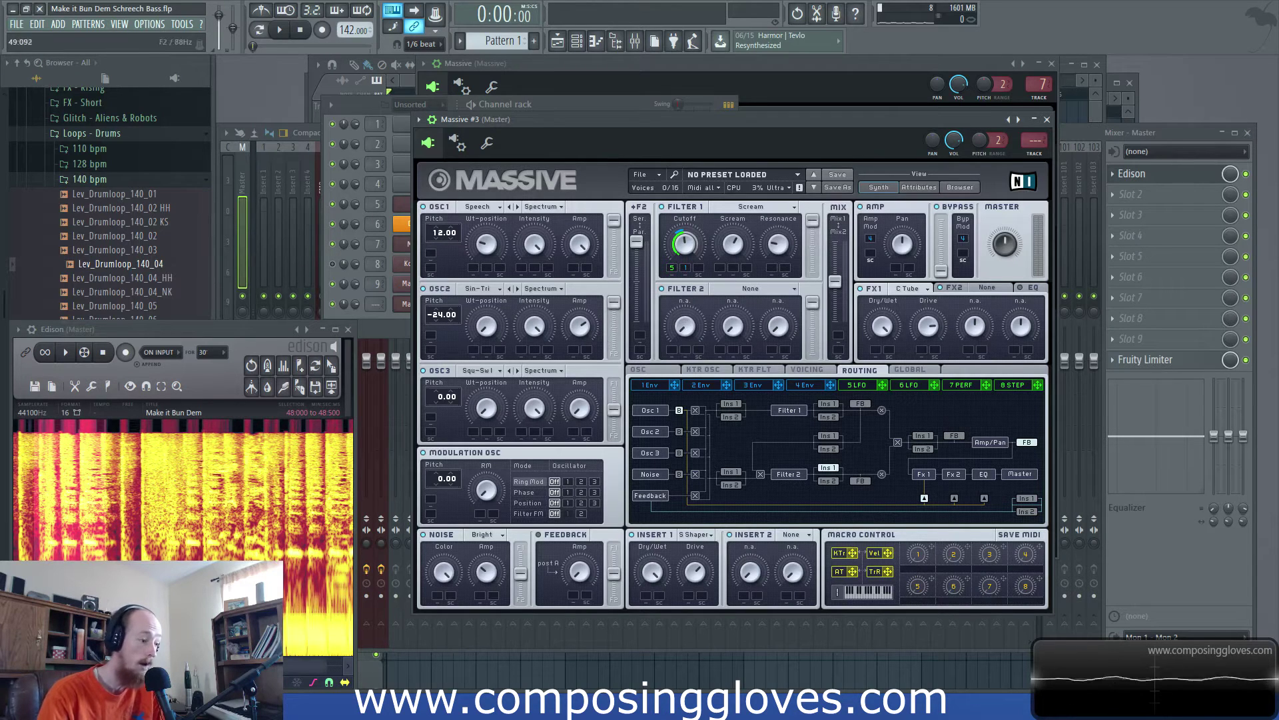
{"action": "key", "text": "space"}
{"action": "key", "text": "space"}
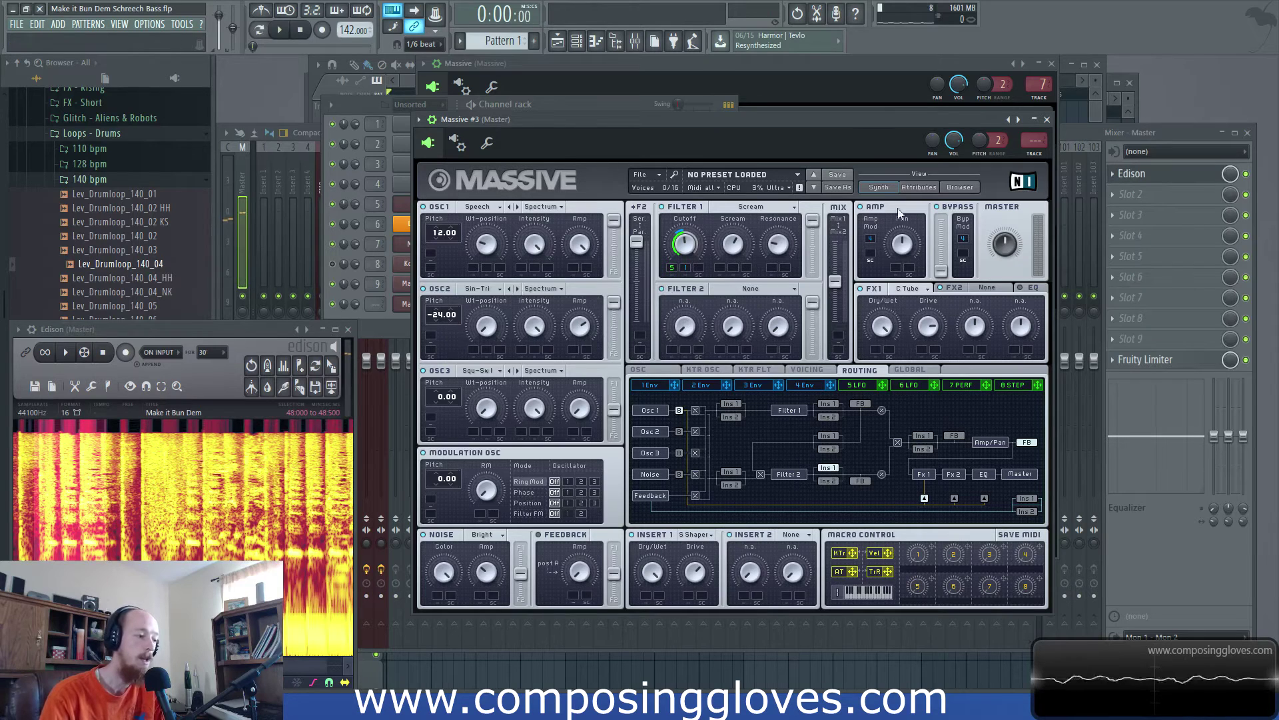
{"action": "key", "text": "space"}
{"action": "key", "text": "space"}
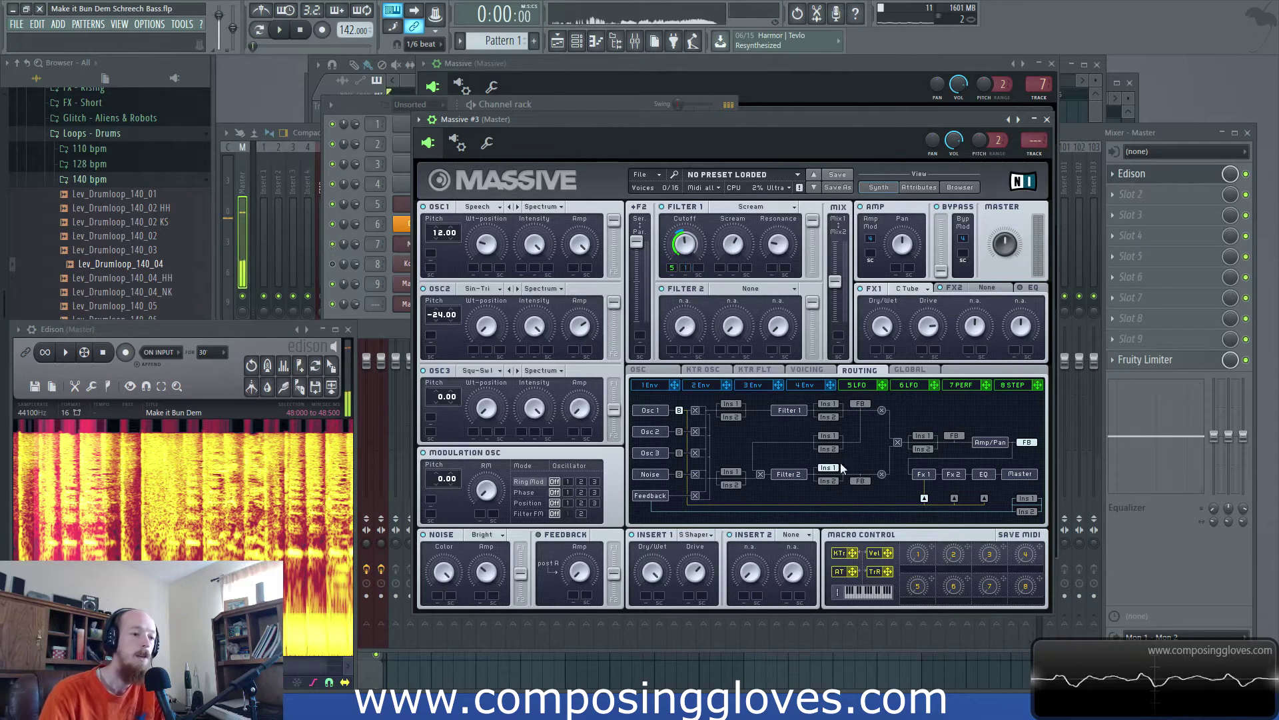
{"action": "left_click", "coordinate": [755, 370]}
{"action": "left_click", "coordinate": [705, 370]}
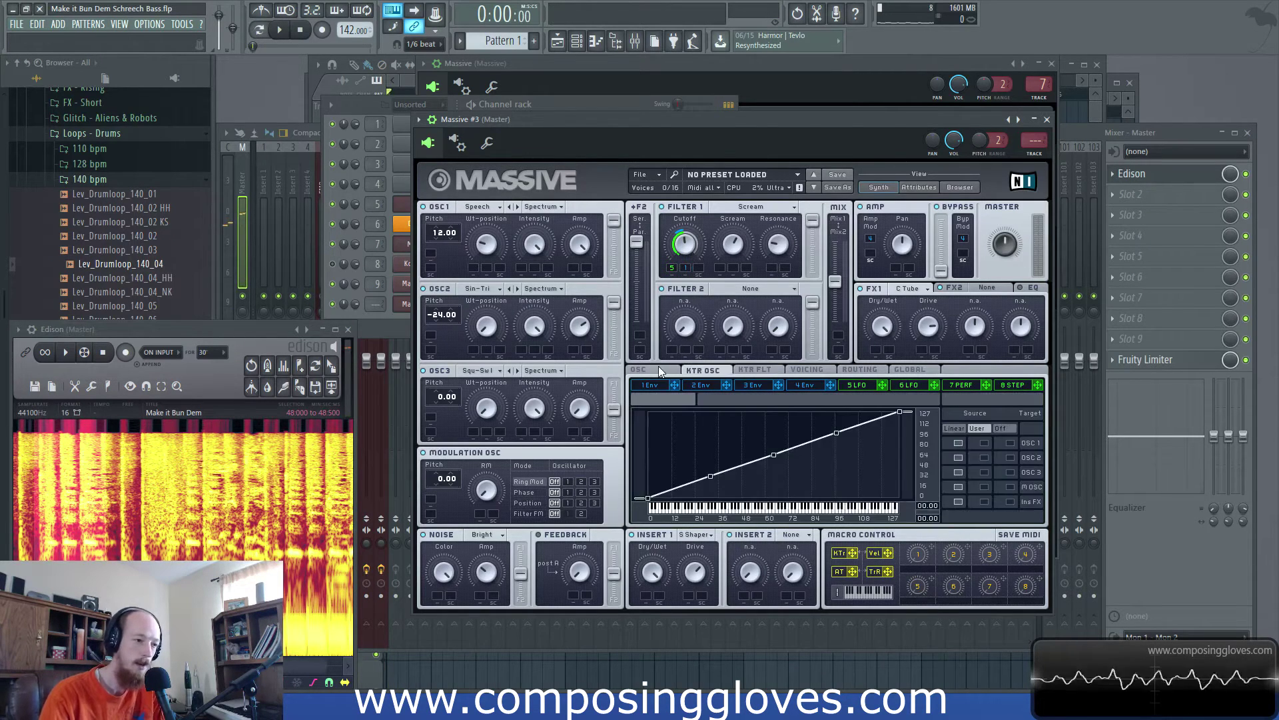
{"action": "left_click", "coordinate": [639, 370]}
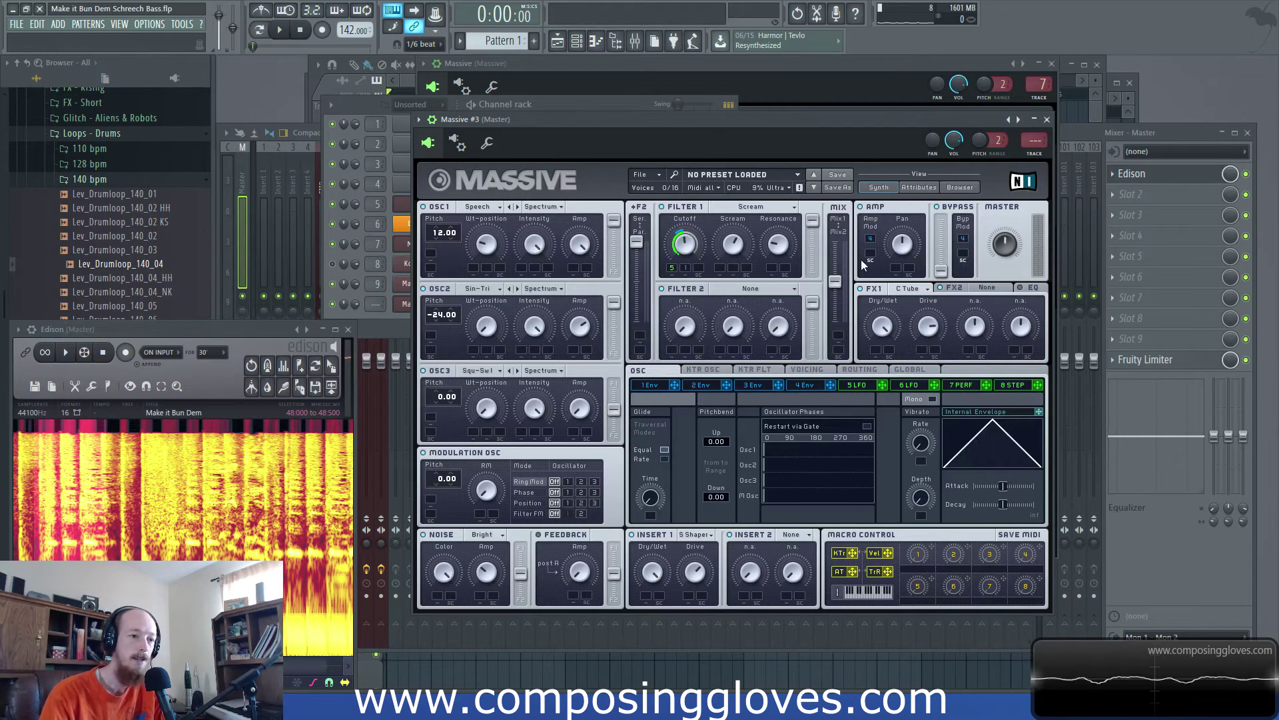
- Shape the EQ with low shelf about 48, boost about 52 and high shelf about 60 while playing the pattern
{"action": "left_click", "coordinate": [1025, 287]}
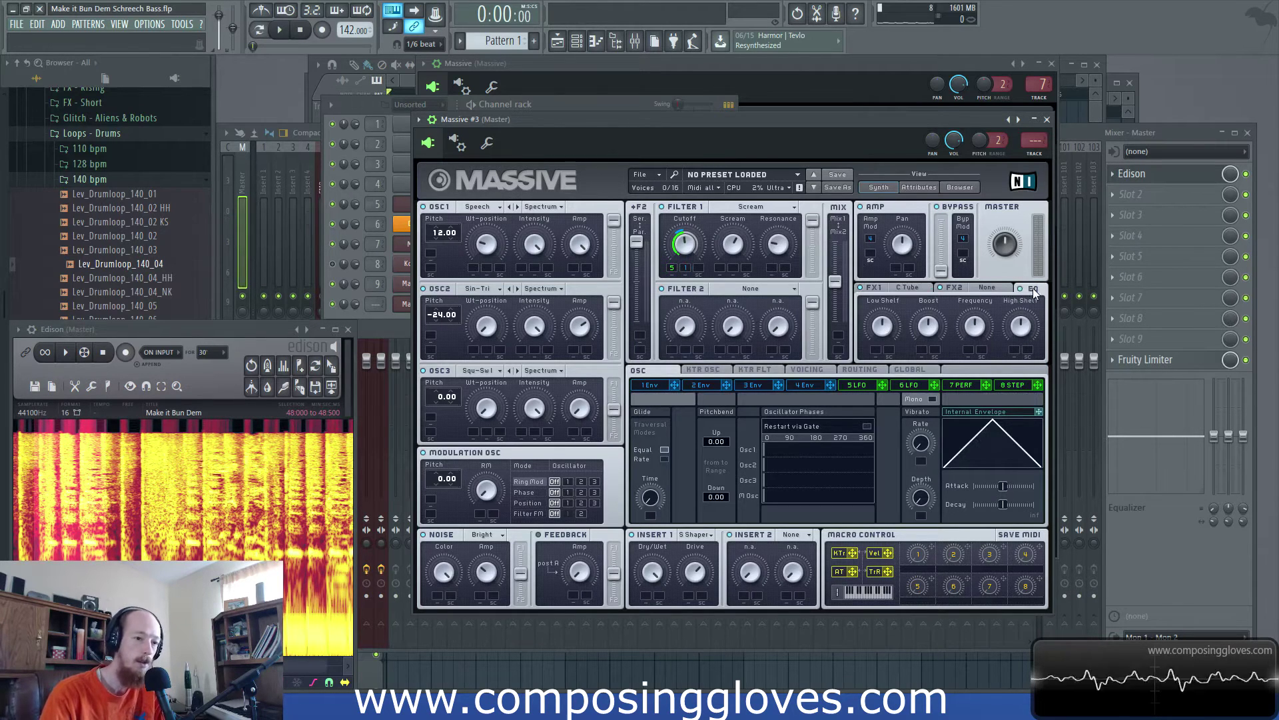
{"action": "key", "text": "space"}
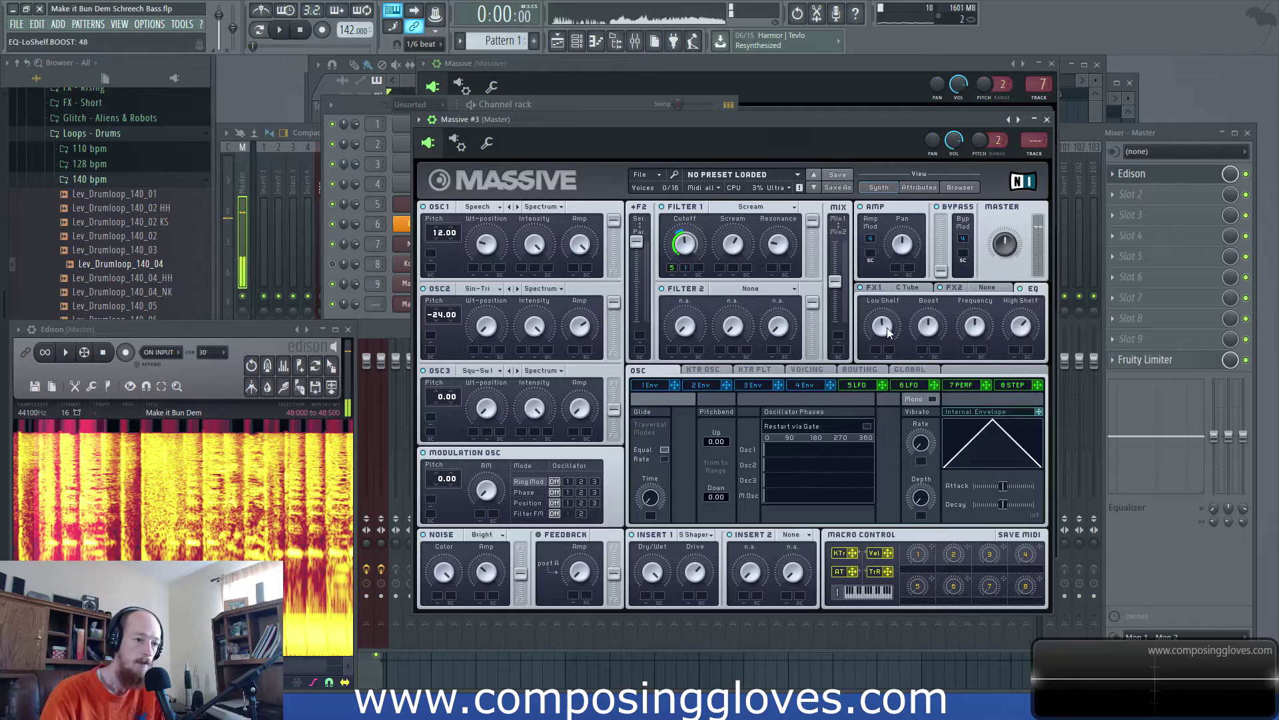
{"action": "key", "text": "space"}
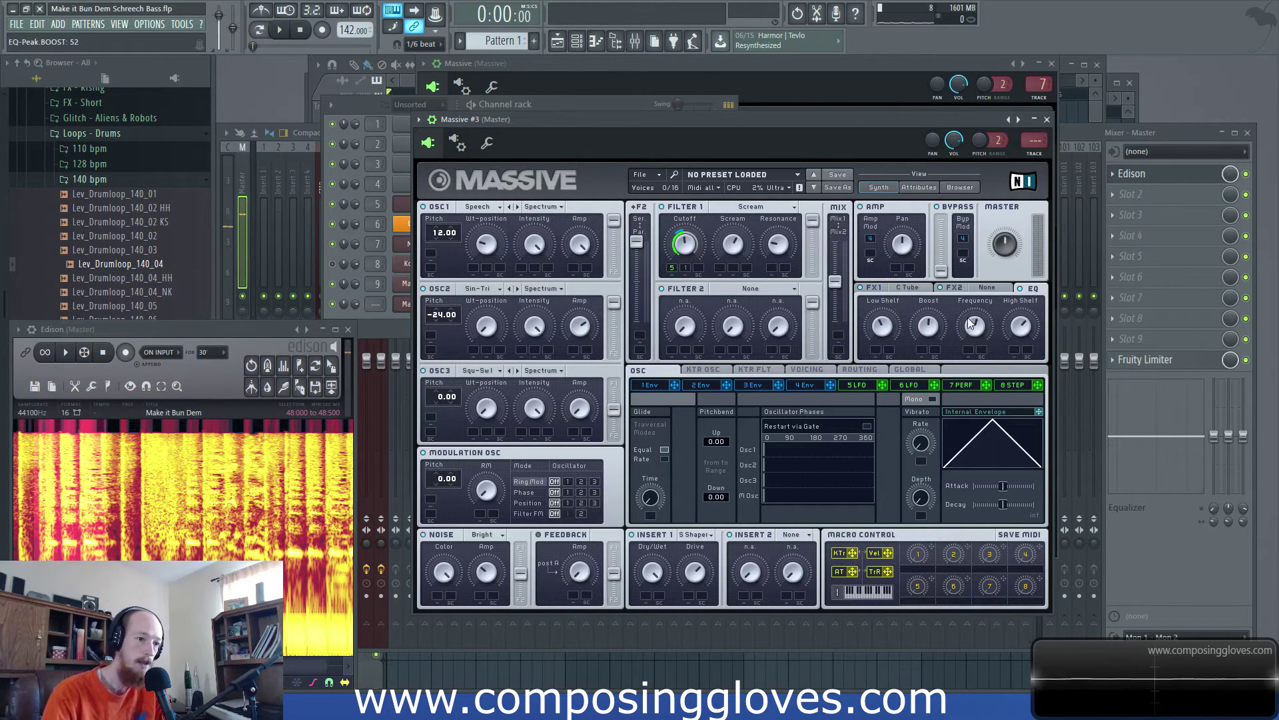
{"action": "scroll", "coordinate": [929, 327], "scroll_direction": "up", "scroll_amount": 1}
{"action": "key", "text": "space"}
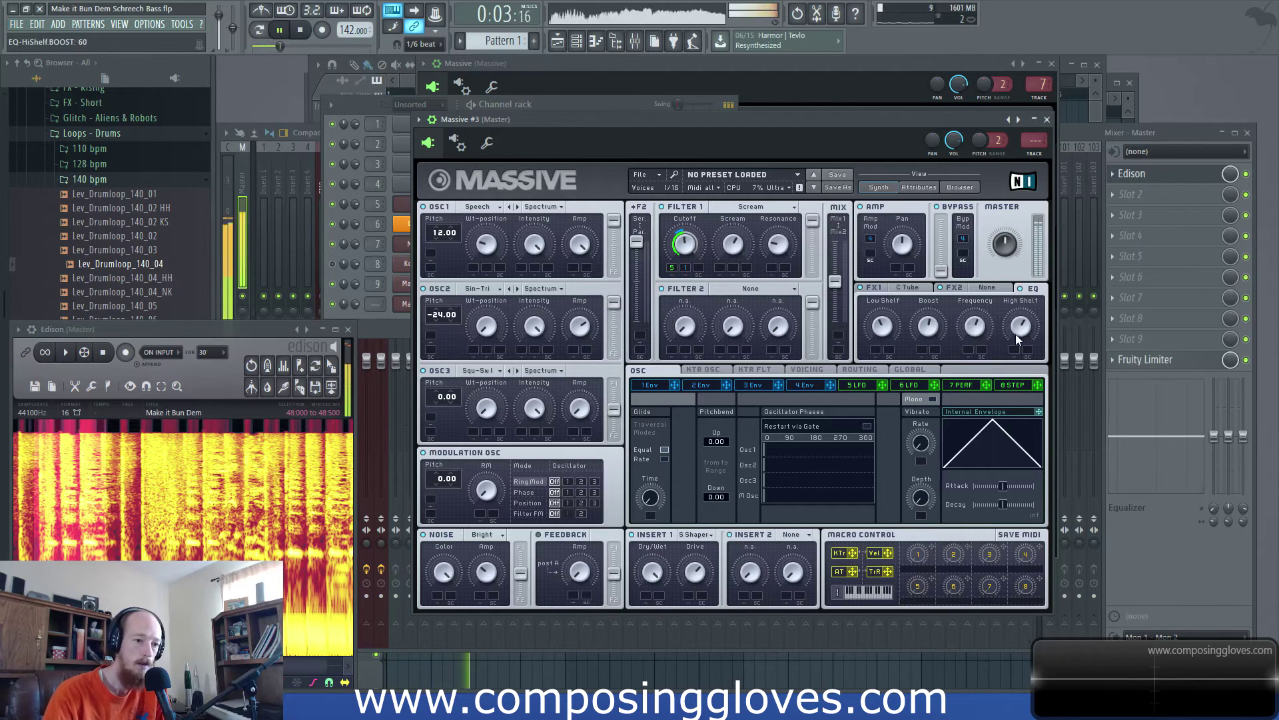
{"action": "key", "text": "space"}
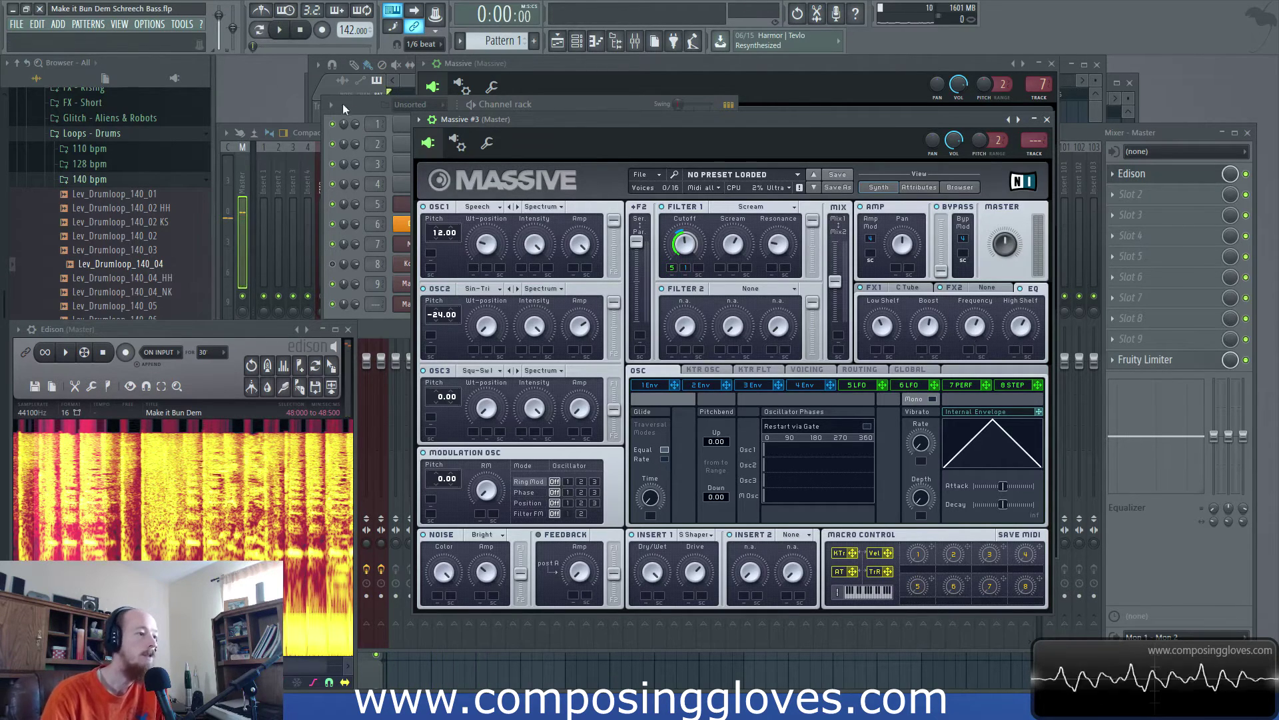
- View the original Massive patch for comparison, close it and return to the Massive #3 patch
{"action": "double_click", "coordinate": [833, 123]}
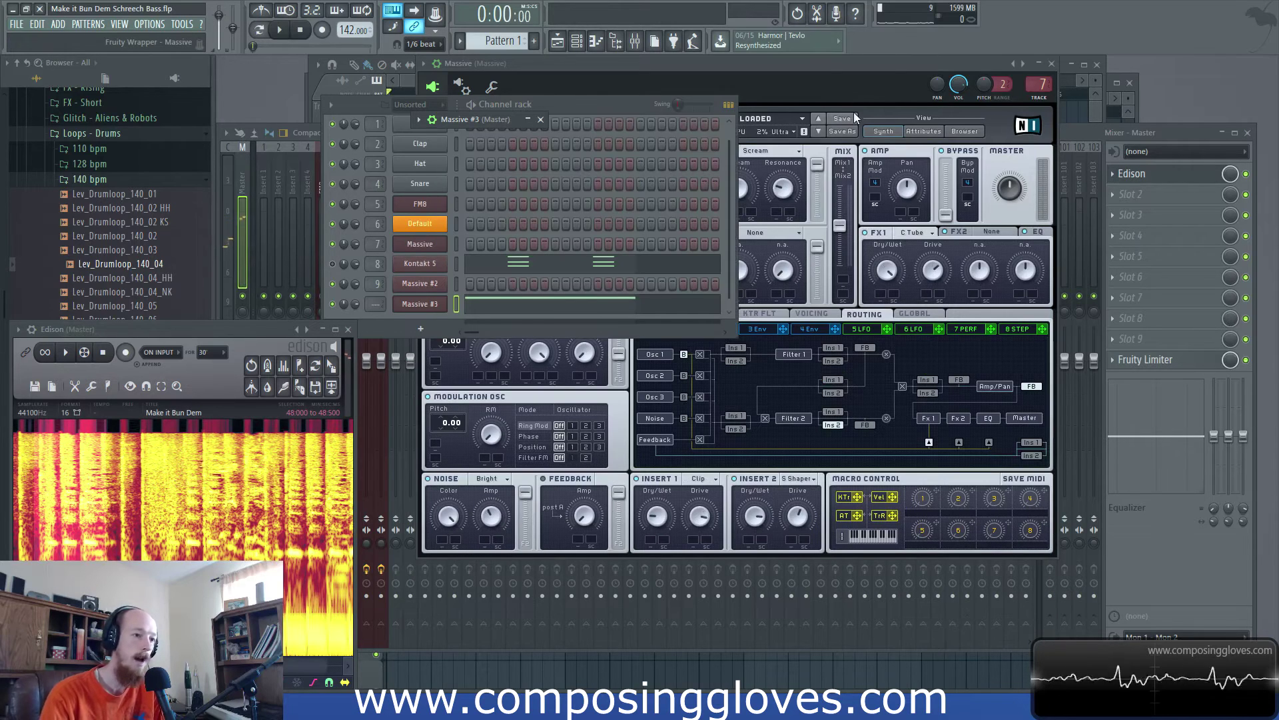
{"action": "left_click", "coordinate": [834, 69]}
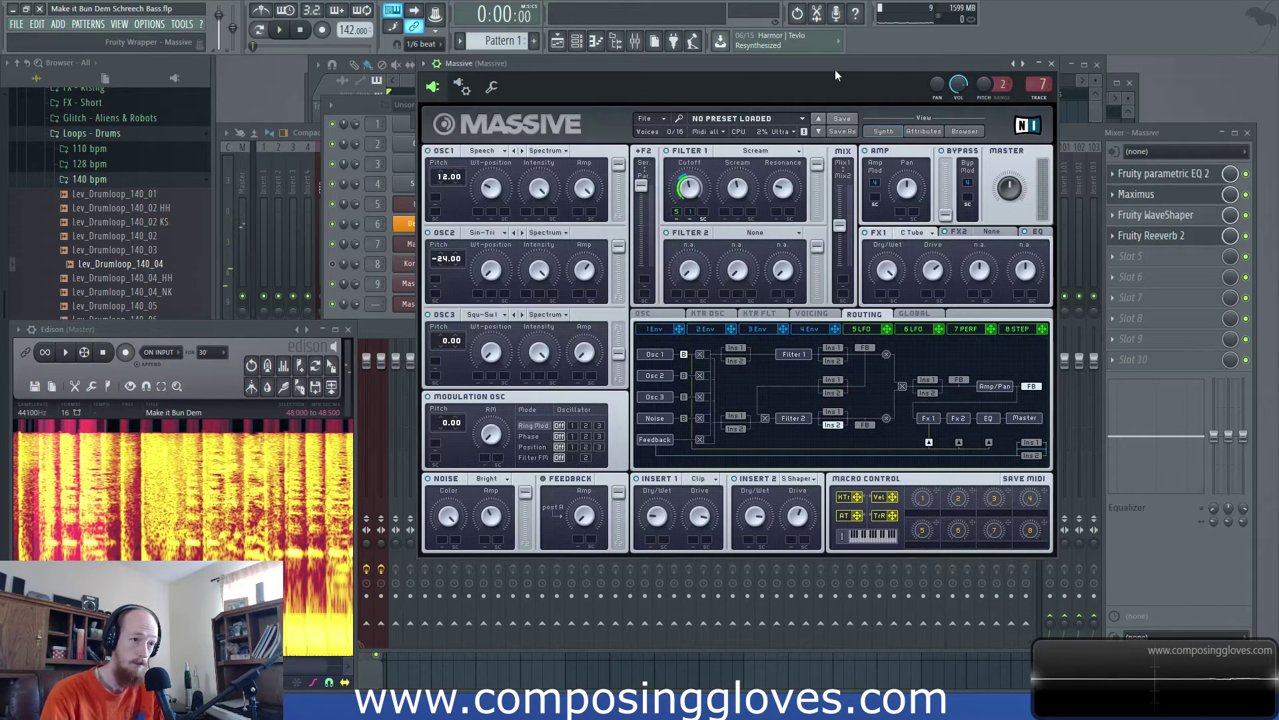
{"action": "left_click", "coordinate": [410, 319]}
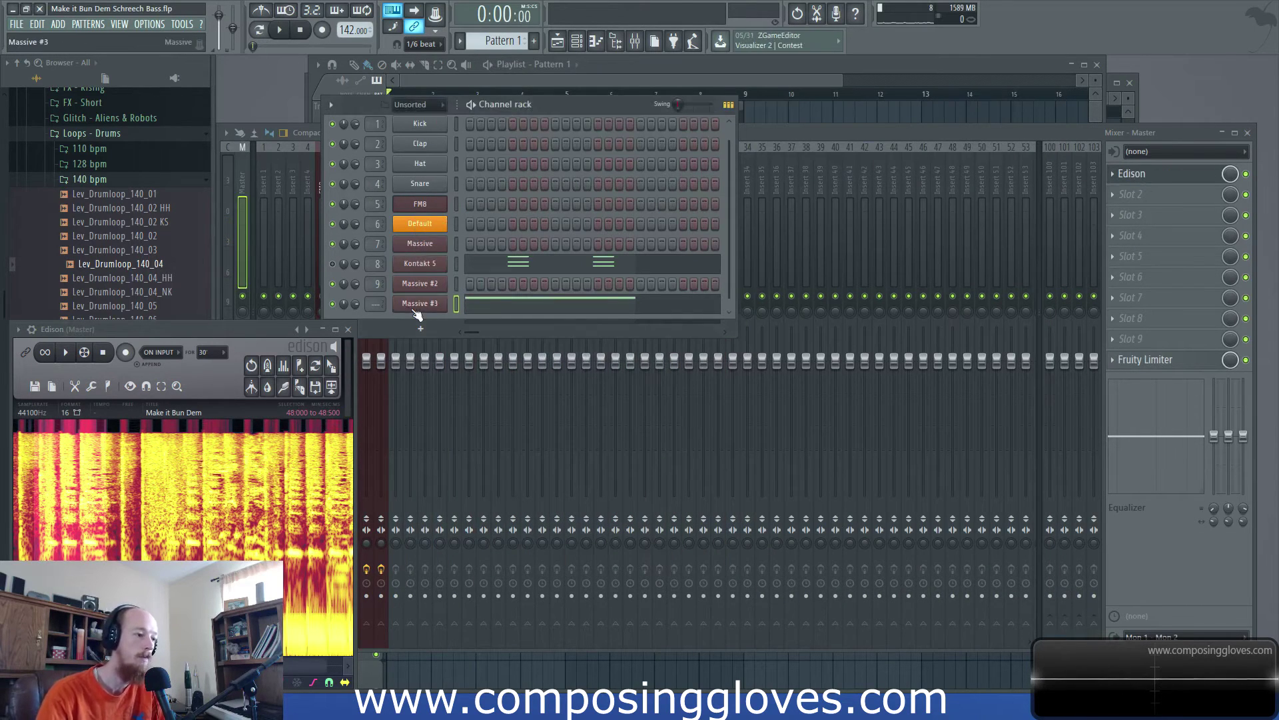
{"action": "left_click", "coordinate": [474, 123]}
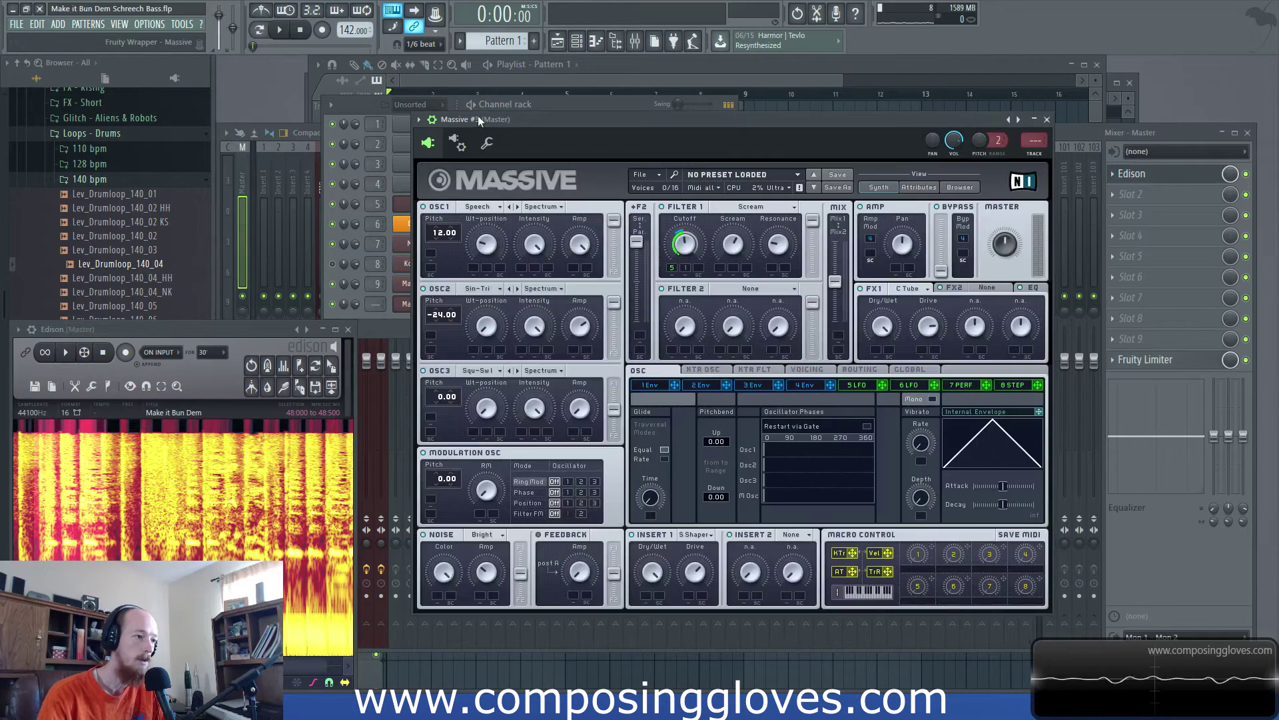
- Add Fruity Parametric EQ 2 to the Massive #3 mixer track and boost band 4 about 4.7 dB near 2101 Hz while playing the pattern
{"action": "key", "text": "F9"}
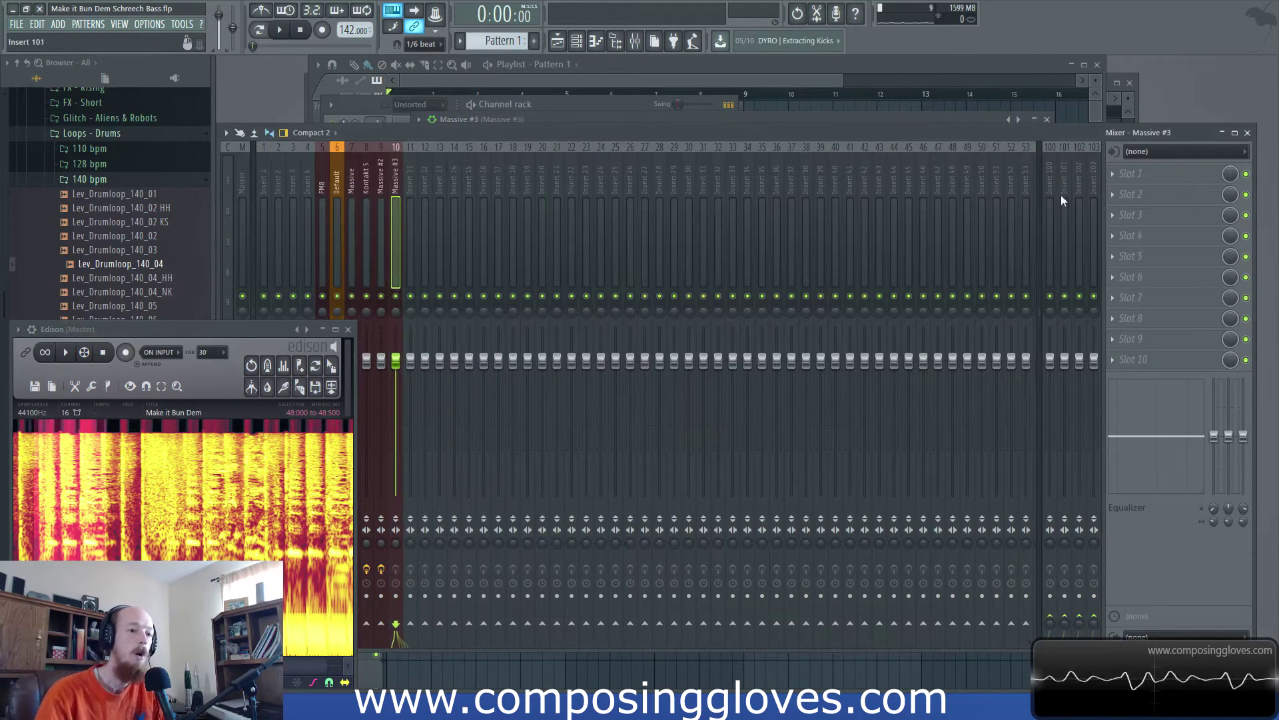
{"action": "left_click", "coordinate": [1129, 194]}
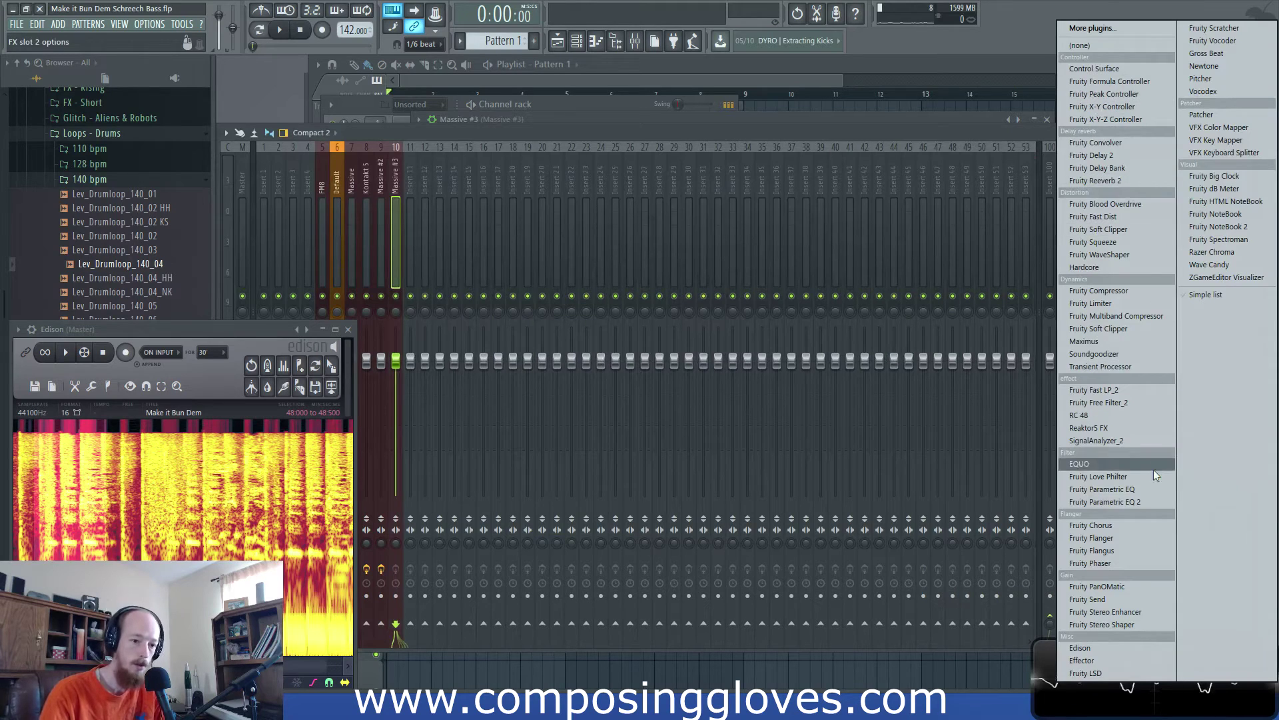
{"action": "left_click", "coordinate": [1155, 501]}
{"action": "key", "text": "space"}
{"action": "left_click_drag", "start_coordinate": [522, 360], "coordinate": [541, 339]}
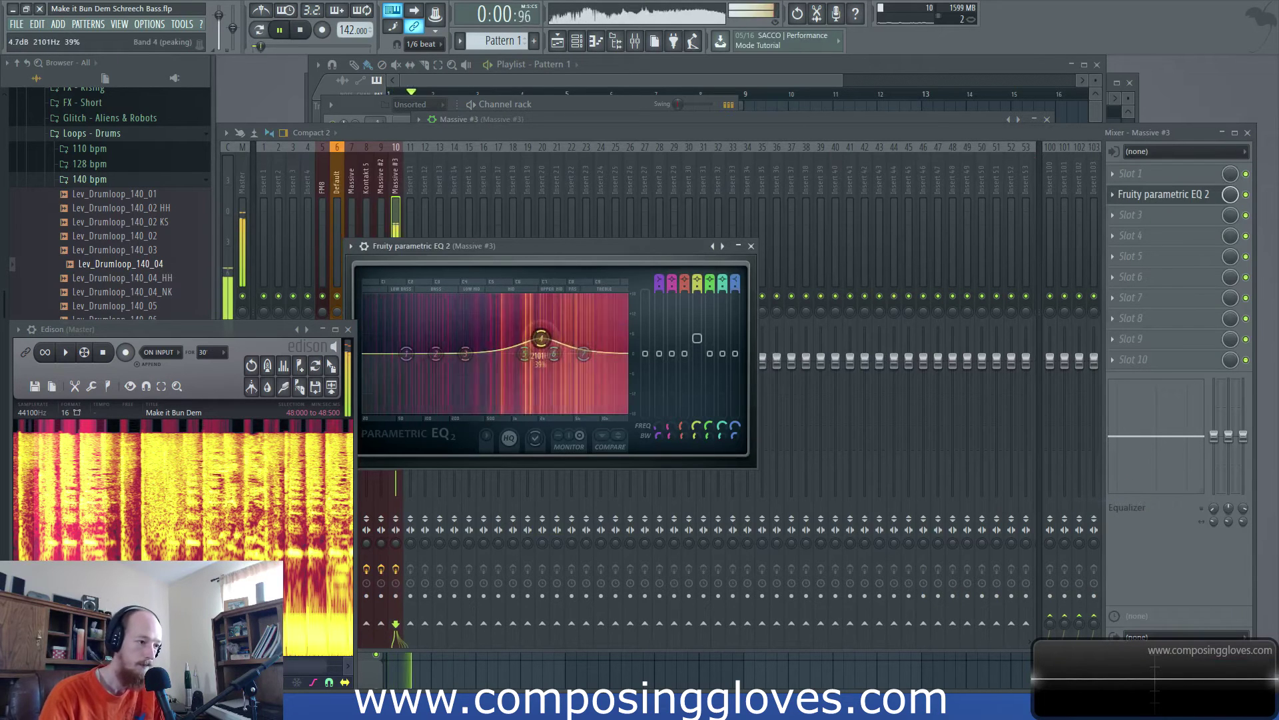
{"action": "key", "text": "space"}
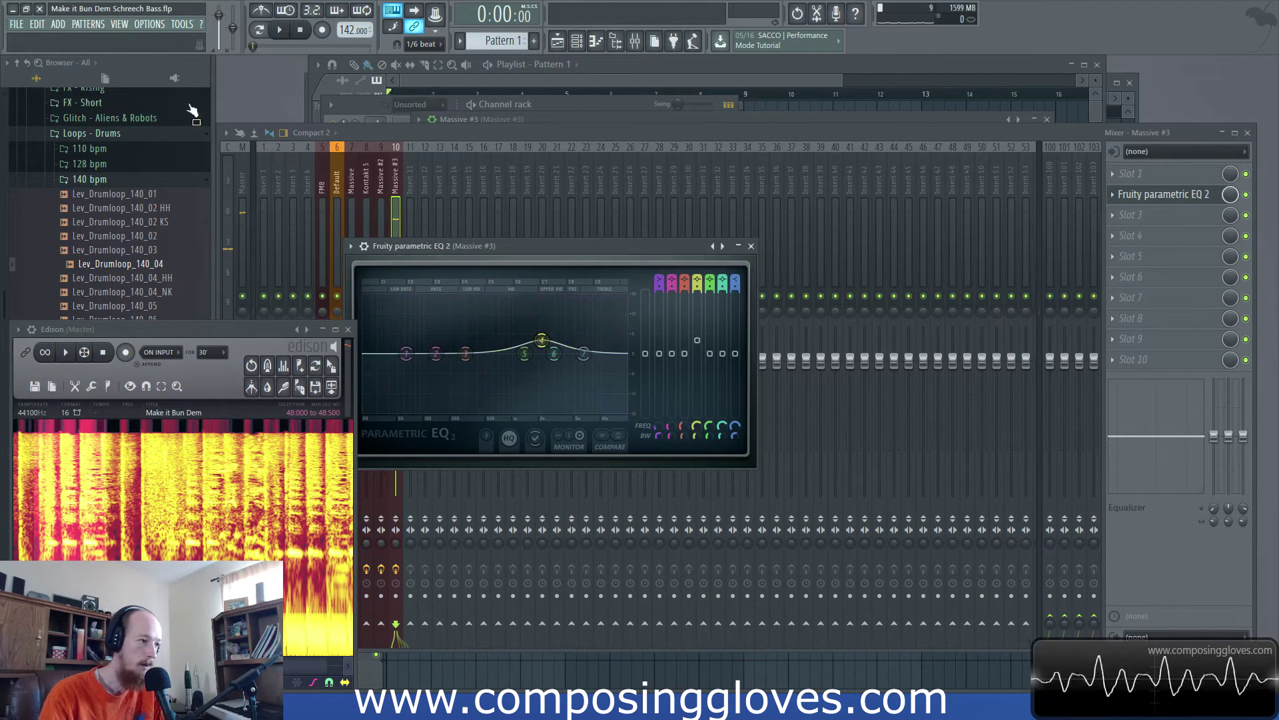
- Set Massive #3's oscillator 2 amp to about 76 and Insert 1's drive to about 70 while playing the pattern
{"action": "key", "text": "F6"}
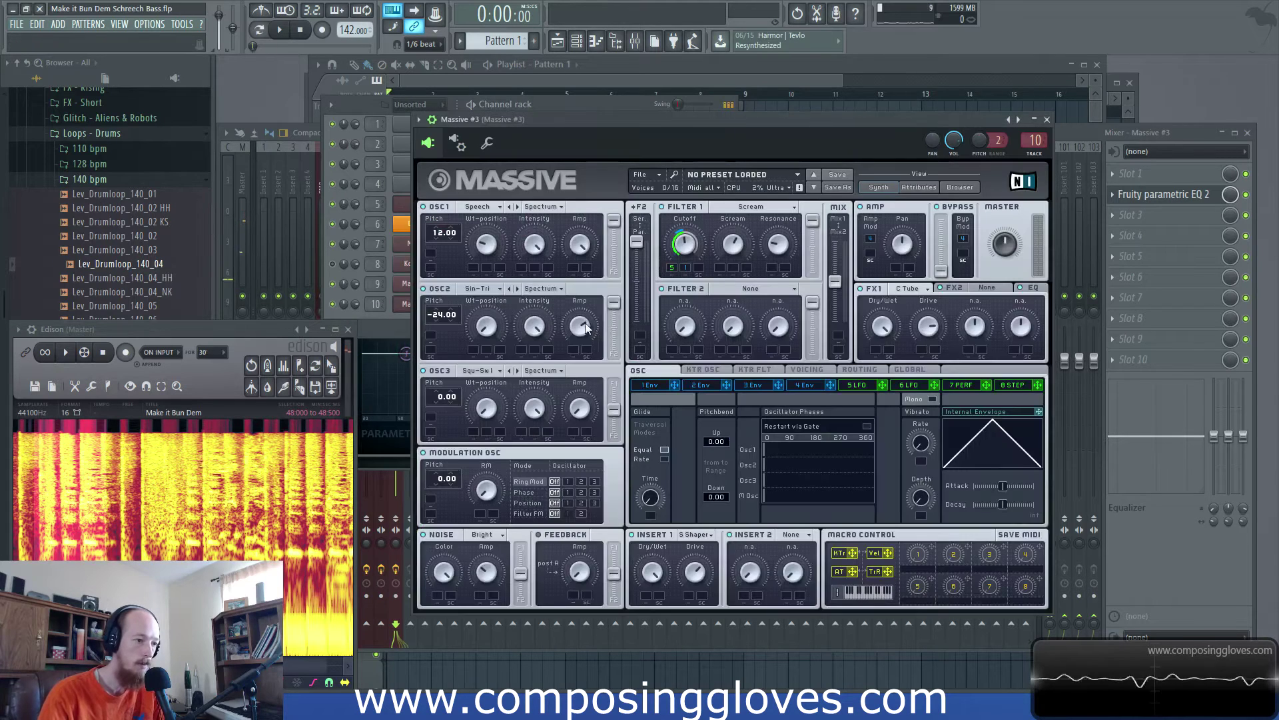
{"action": "key", "text": "space"}
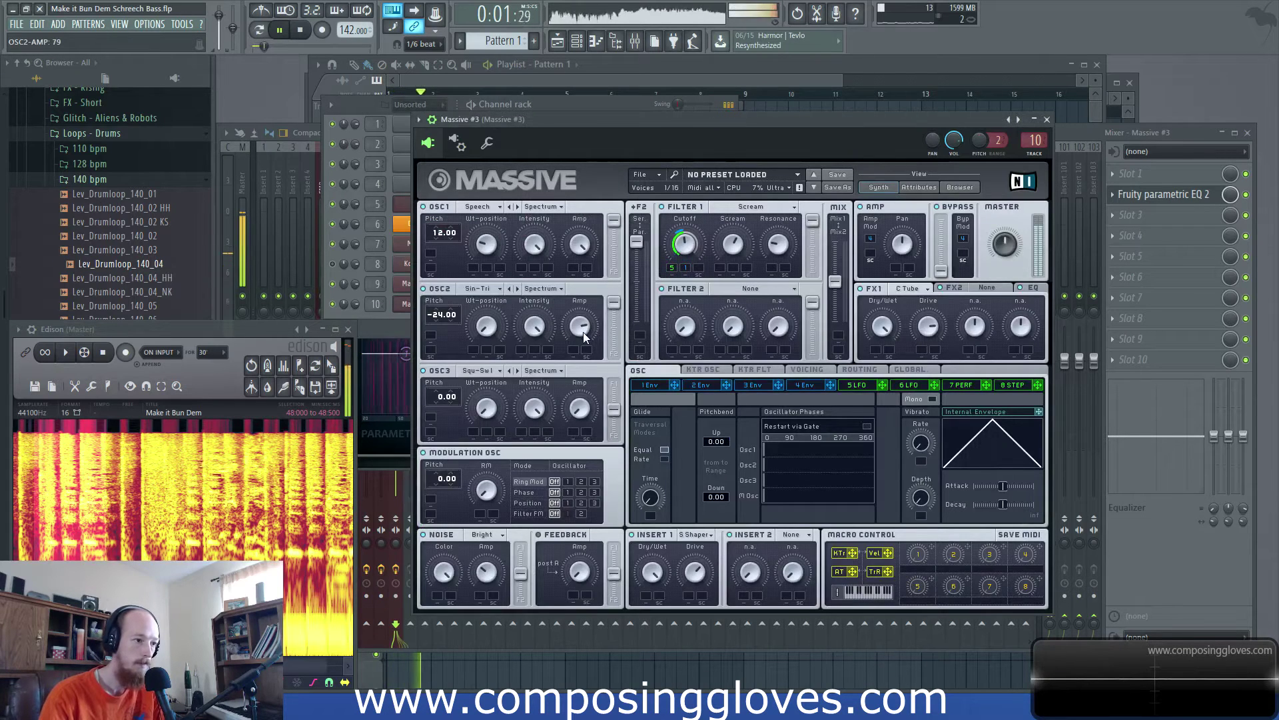
{"action": "left_click_drag", "start_coordinate": [585, 331], "coordinate": [581, 333]}
{"action": "key", "text": "space"}
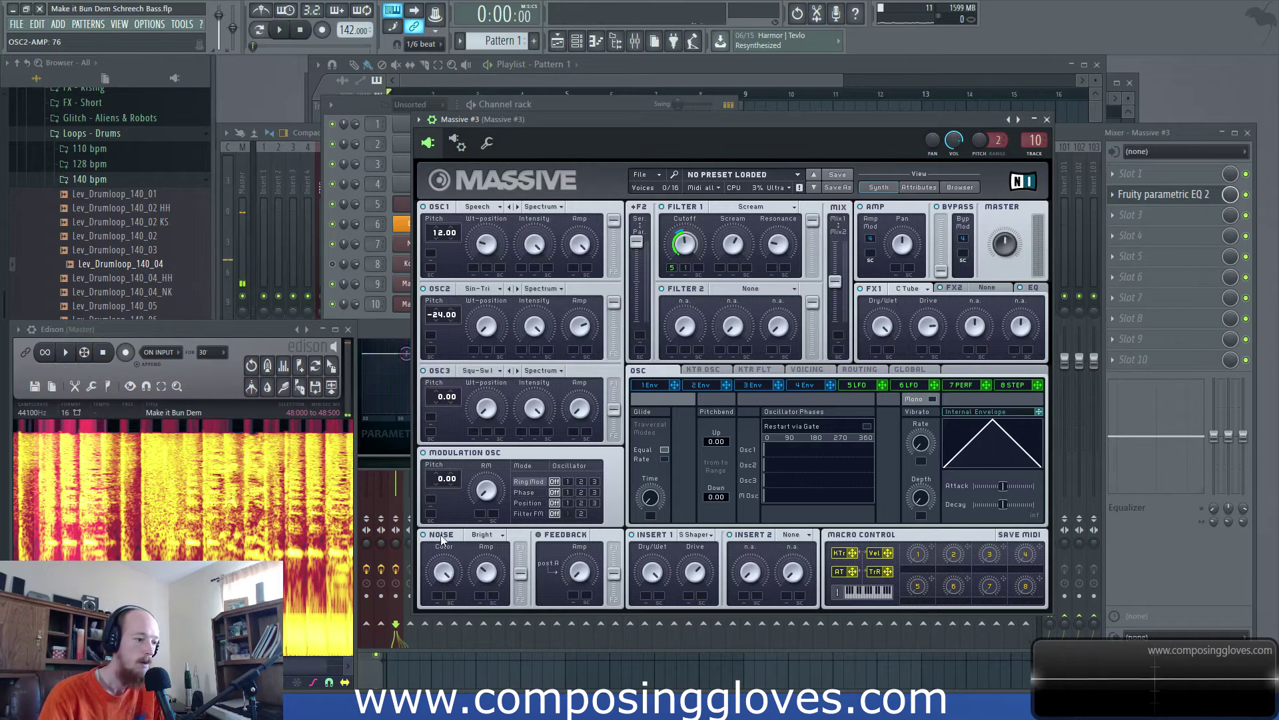
{"action": "key", "text": "space"}
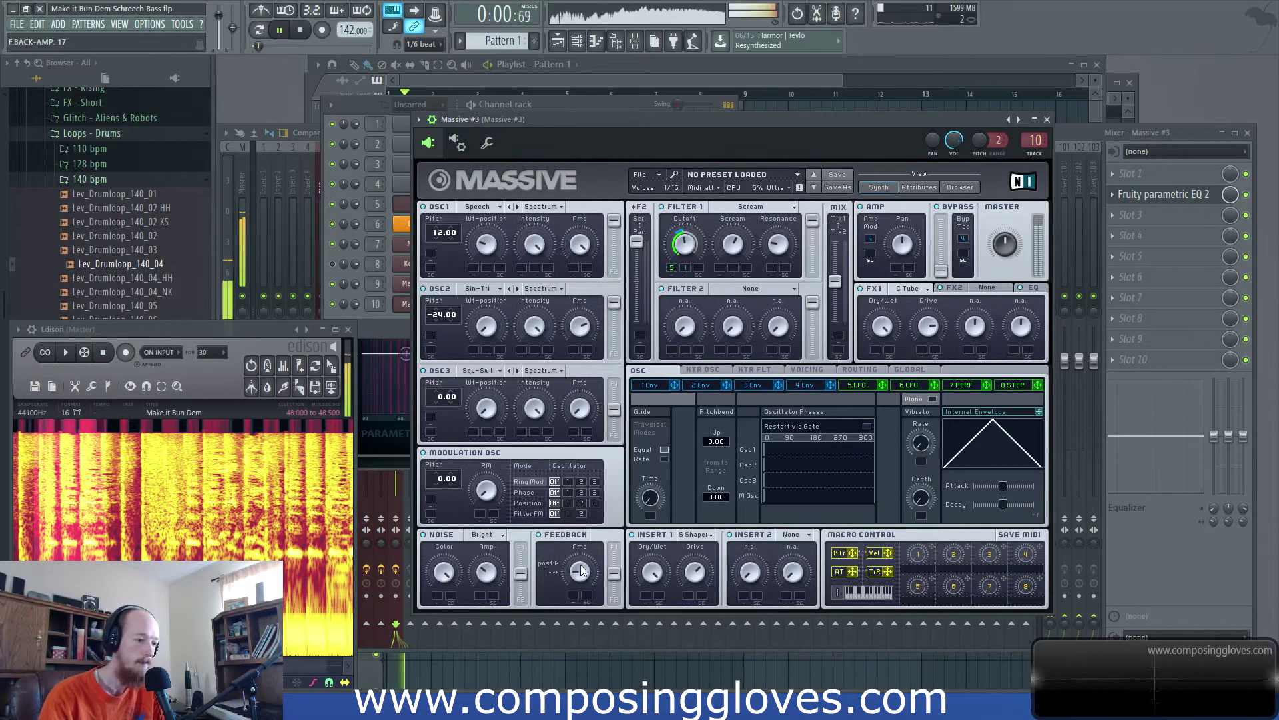
{"action": "key", "text": "space"}
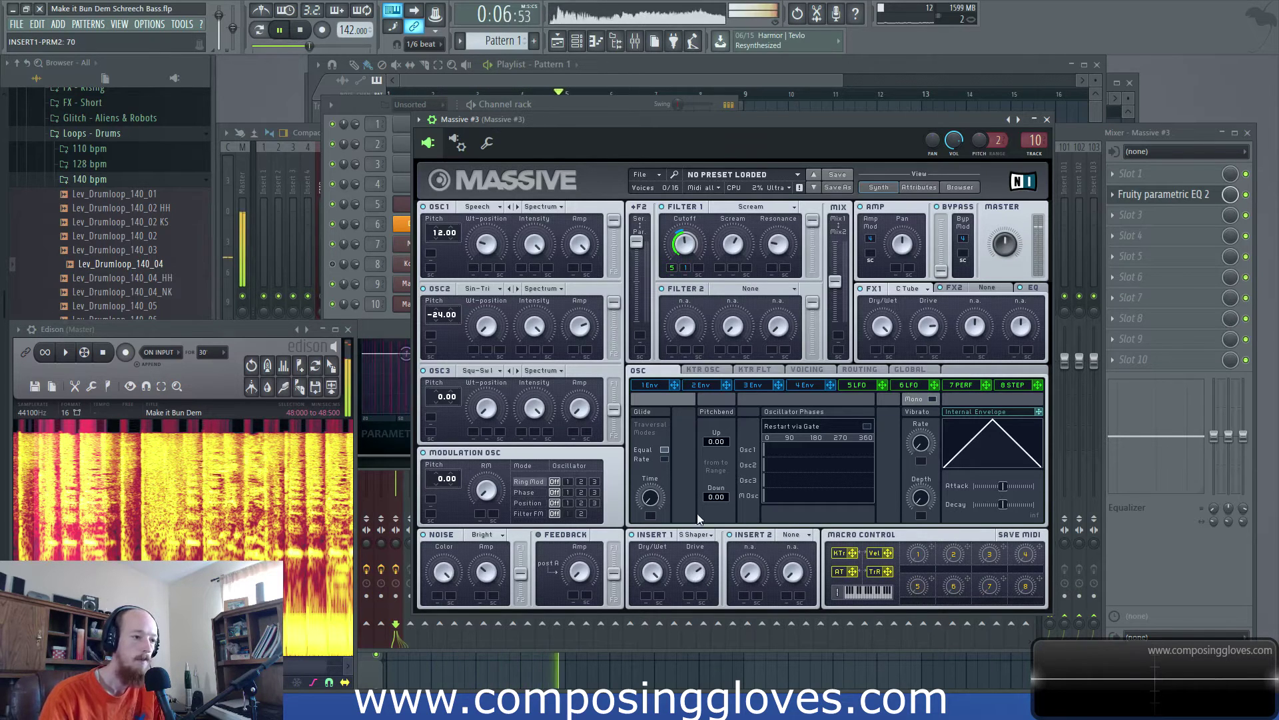
- Reshape the Parametric EQ 2 curve with lowered low bands and slight lifts on bands 4, 5 and 7 while playing the pattern
{"action": "left_click", "coordinate": [1129, 139]}
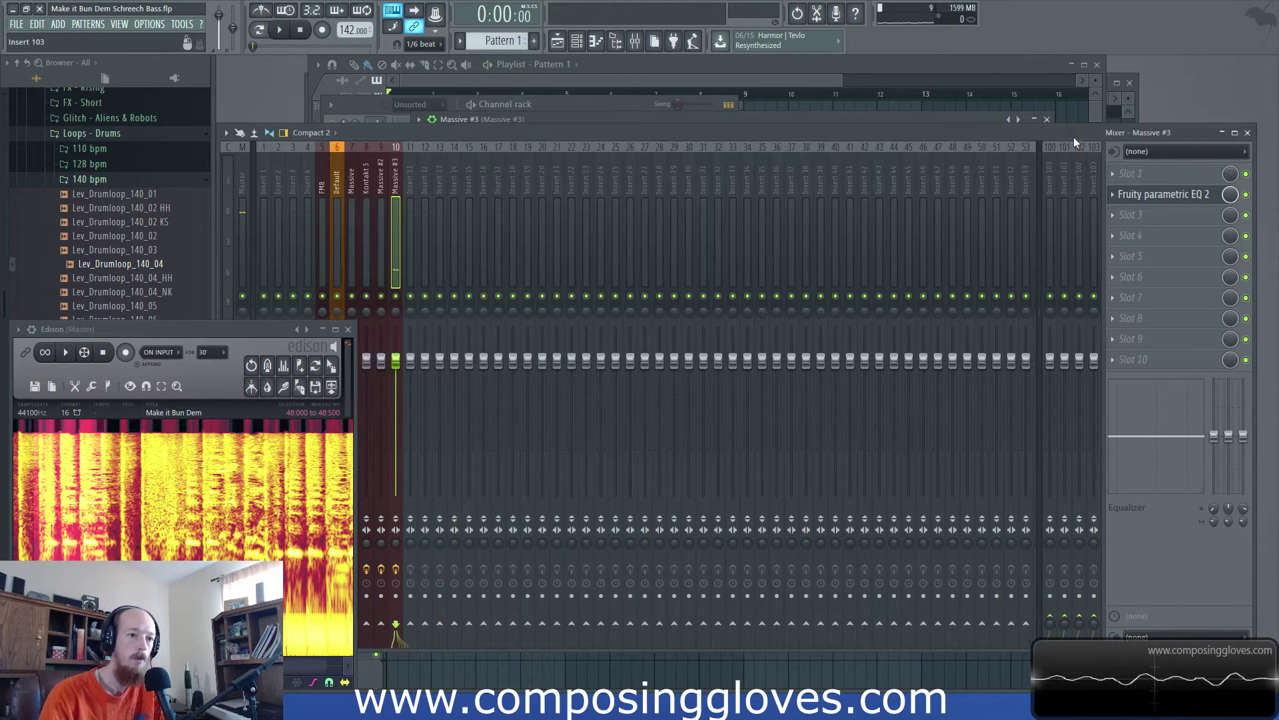
{"action": "left_click", "coordinate": [1162, 194]}
{"action": "key", "text": "space"}
{"action": "left_click_drag", "start_coordinate": [525, 353], "coordinate": [420, 364]}
{"action": "key", "text": "space"}
{"action": "left_click_drag", "start_coordinate": [543, 340], "coordinate": [543, 344]}
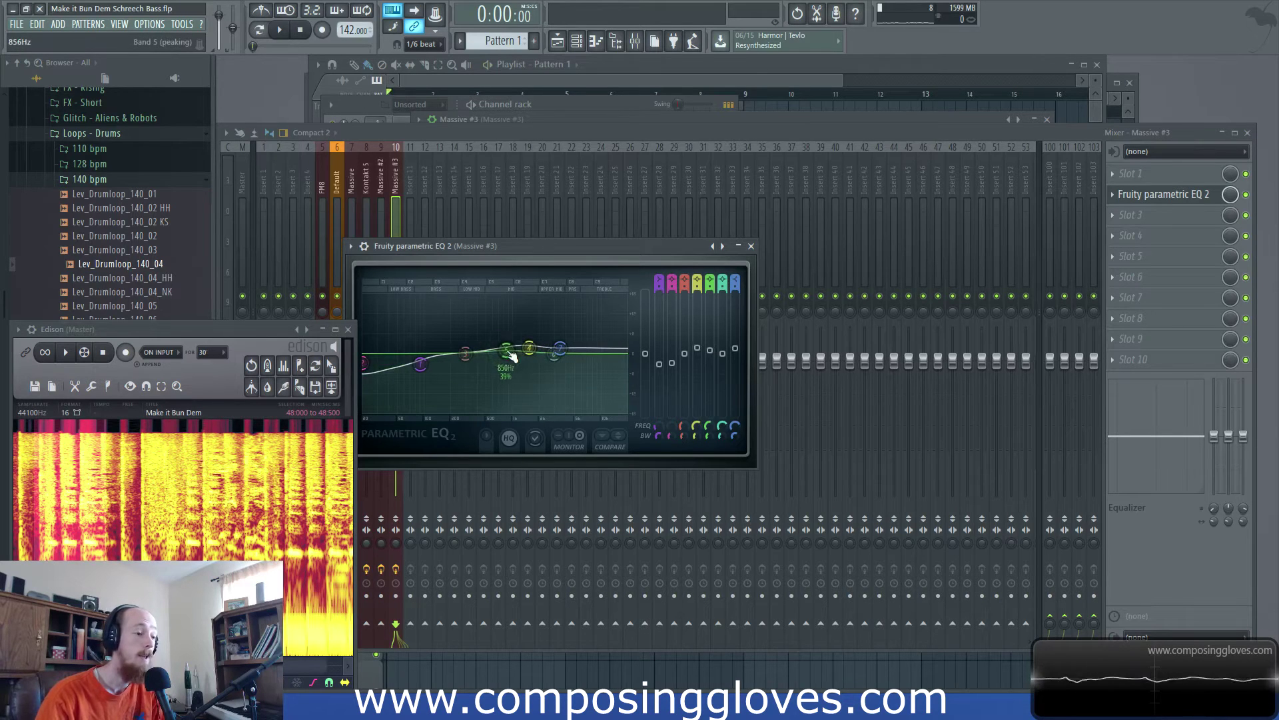
{"action": "key", "text": "space"}
{"action": "left_click", "coordinate": [353, 367]}
{"action": "left_click", "coordinate": [363, 367]}
{"action": "key", "text": "space"}
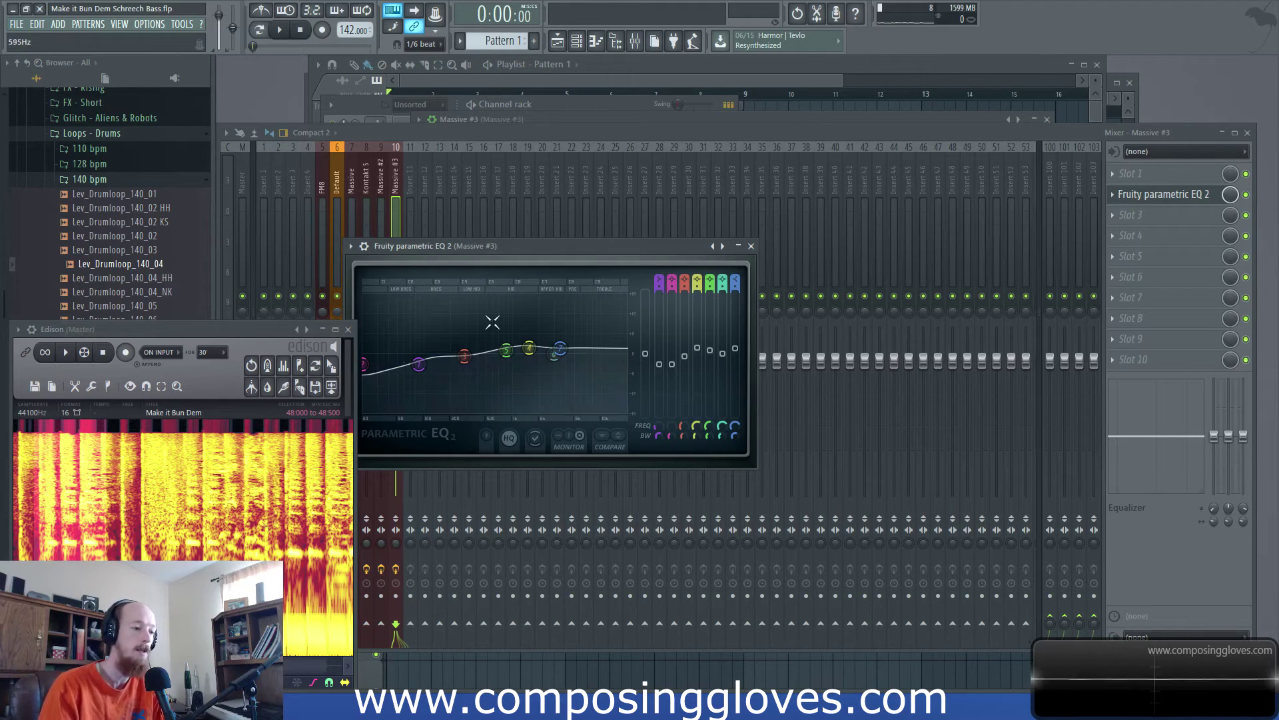
- Set EQ band 4 to about 1.5 dB near 1836 Hz and move band 6 to about 3541 Hz while playing the pattern
{"action": "left_click_drag", "start_coordinate": [532, 354], "coordinate": [538, 299]}
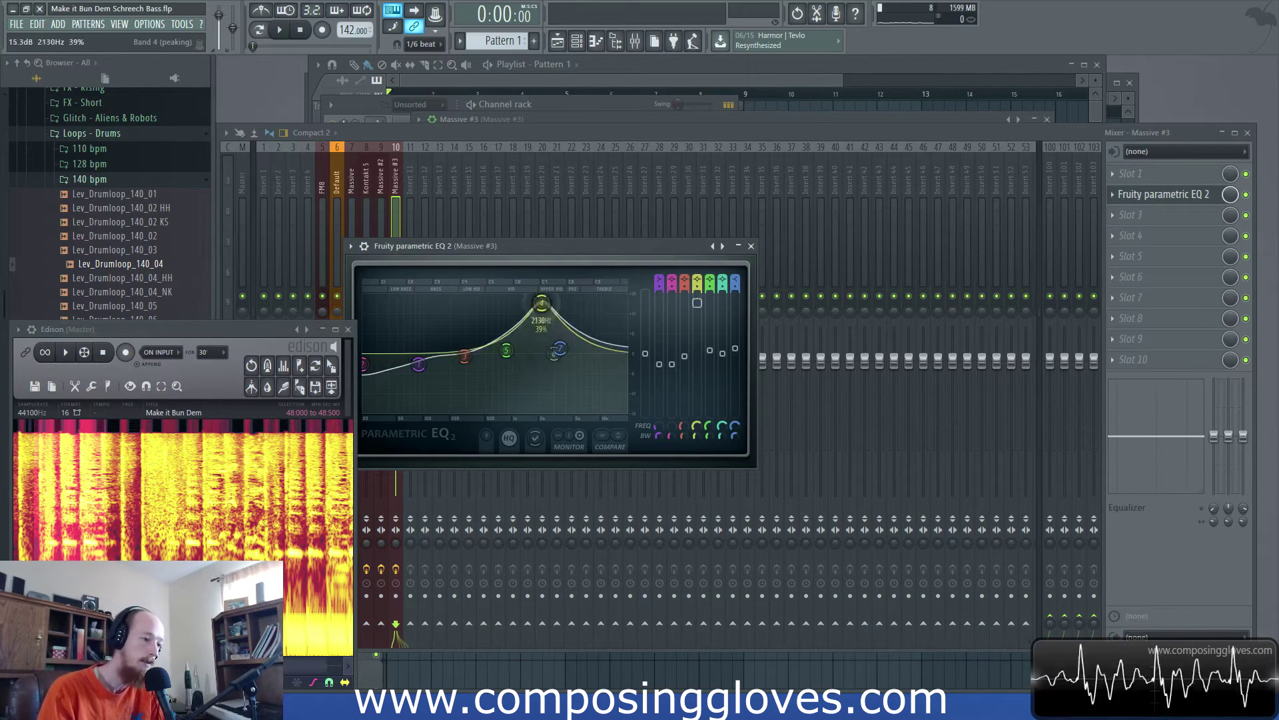
{"action": "left_click_drag", "start_coordinate": [554, 303], "coordinate": [542, 344]}
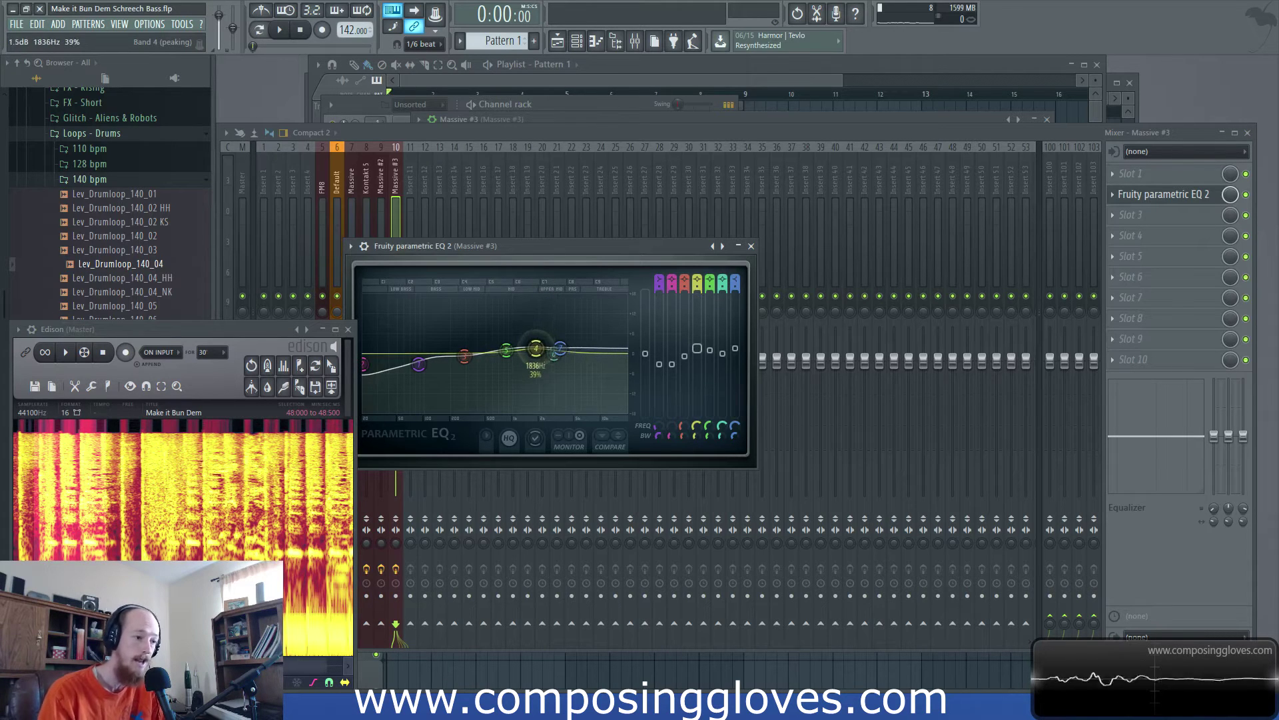
{"action": "key", "text": "space"}
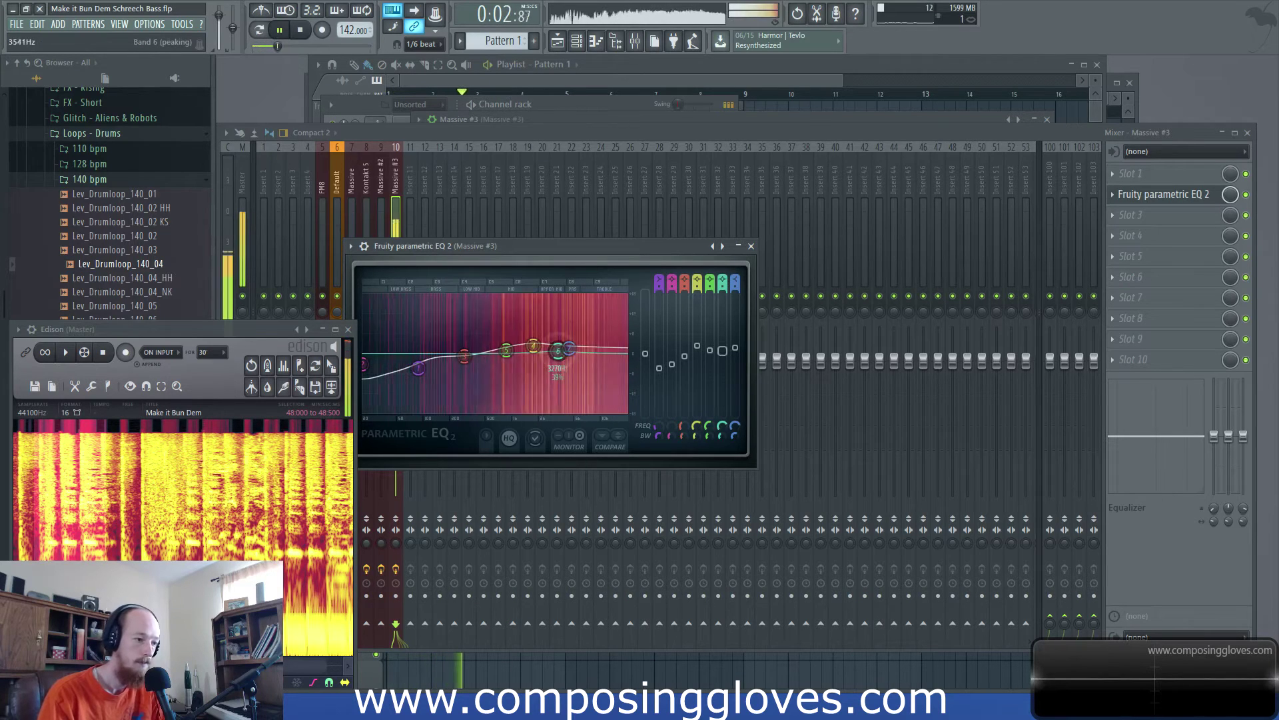
{"action": "key", "text": "space"}
- Move Parametric EQ 2 to effect slot 1 and load Maximus in slot 2 of the Massive #3 track
{"action": "left_click_drag", "start_coordinate": [1154, 185], "coordinate": [1148, 177]}
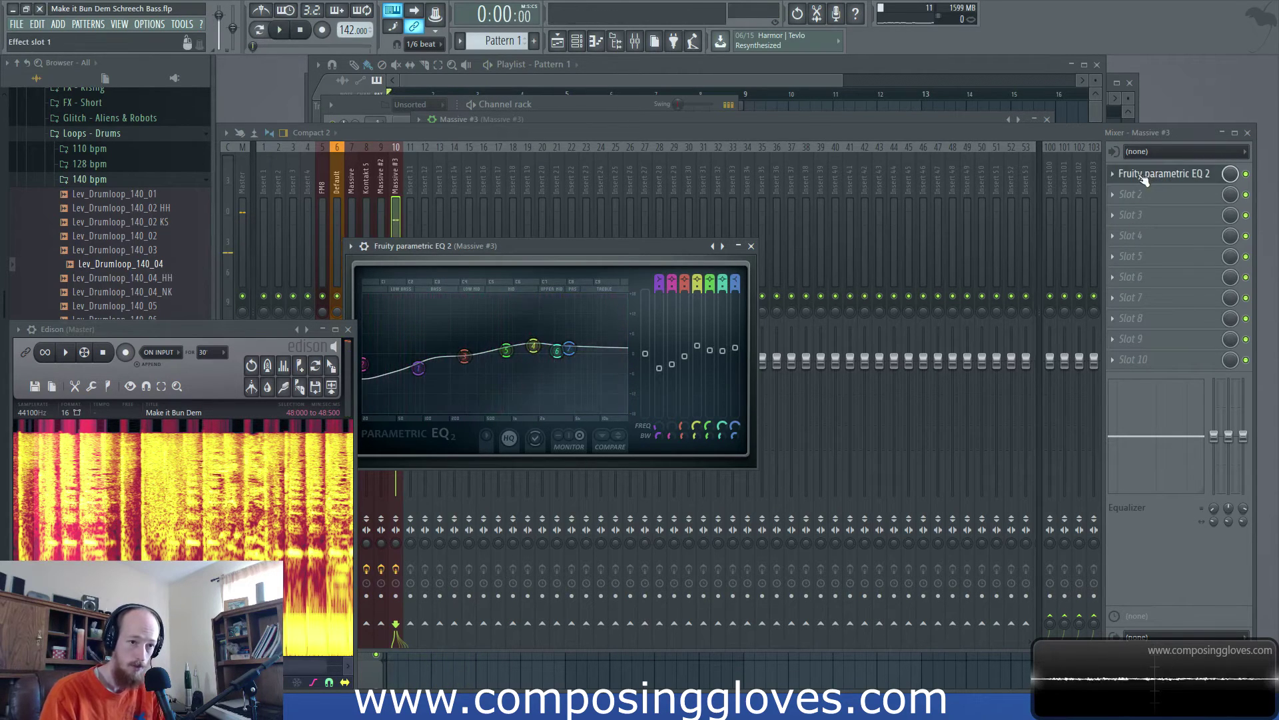
{"action": "left_click", "coordinate": [1126, 197]}
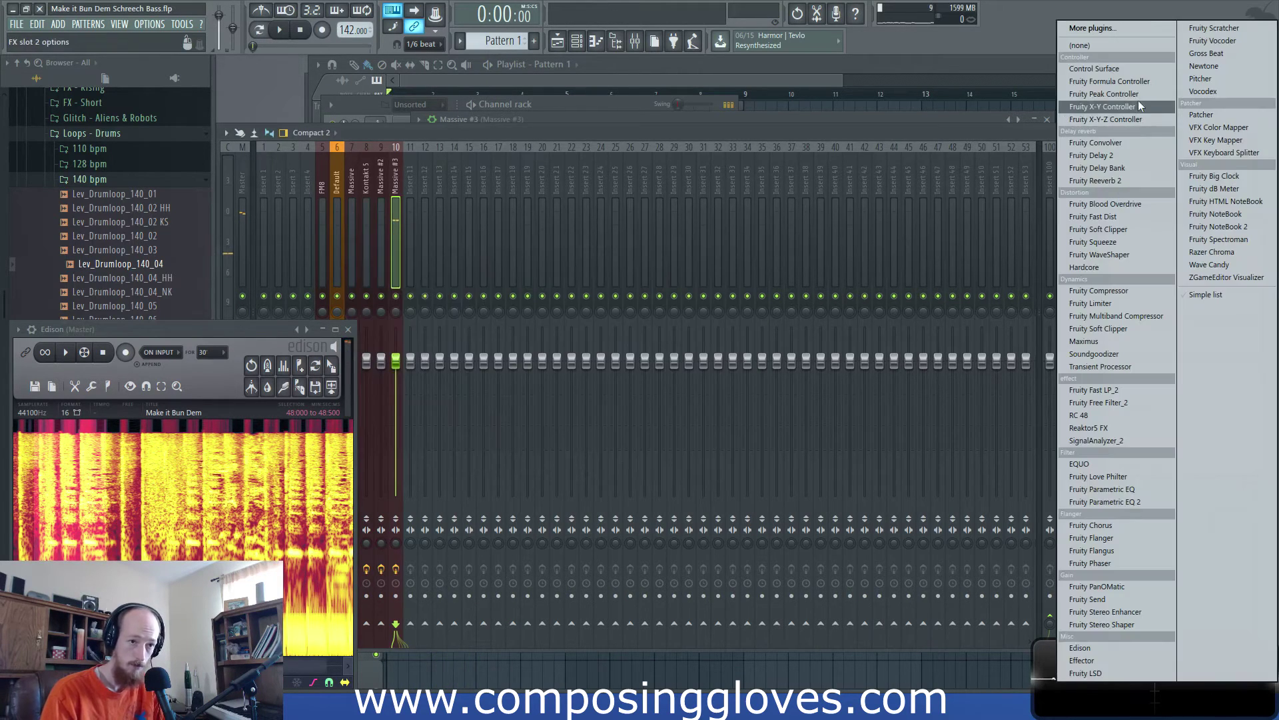
{"action": "left_click", "coordinate": [1121, 341]}
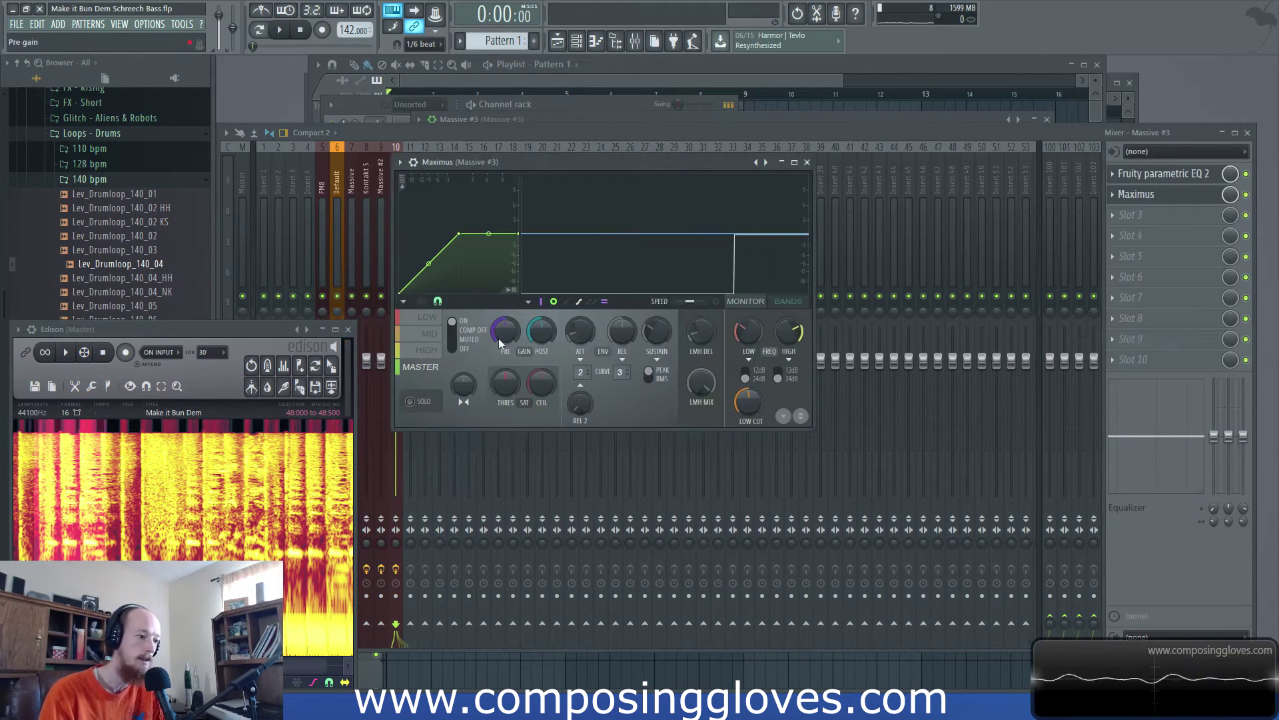
- Bow the High and Mid compression curves upward in Maximus and add a low-level point to the Low curve while playing the pattern
{"action": "left_click", "coordinate": [429, 333]}
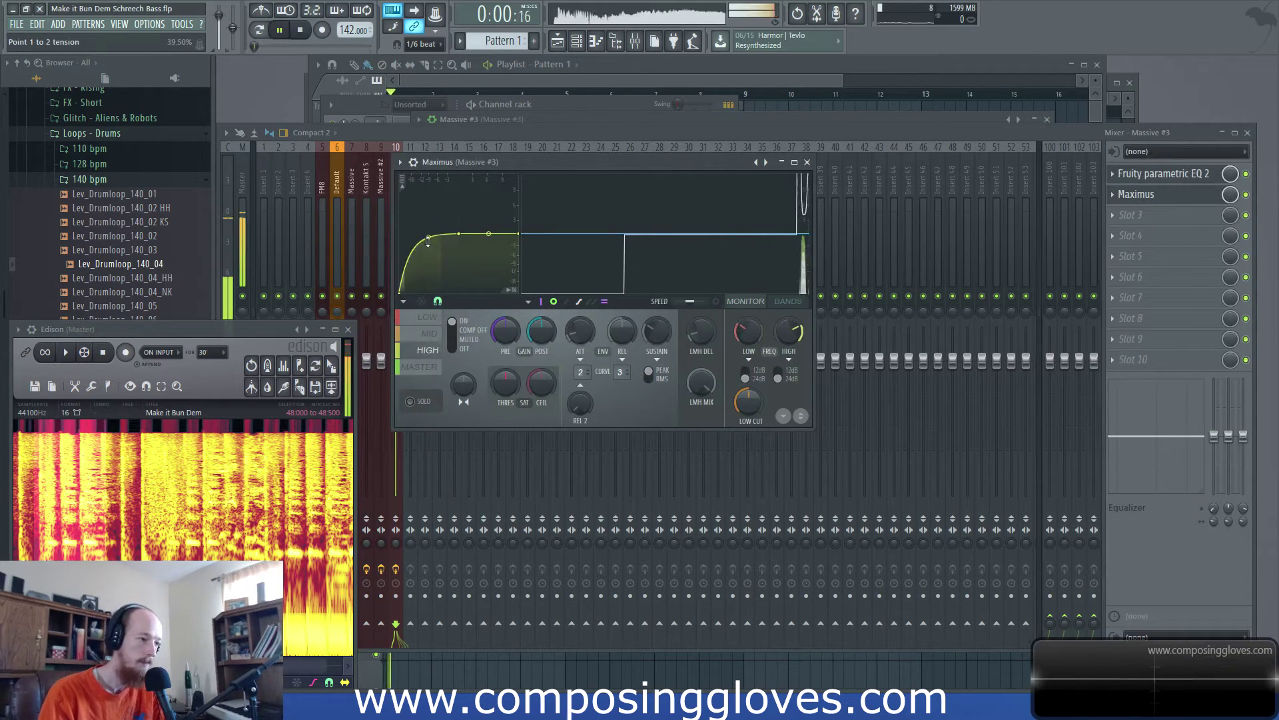
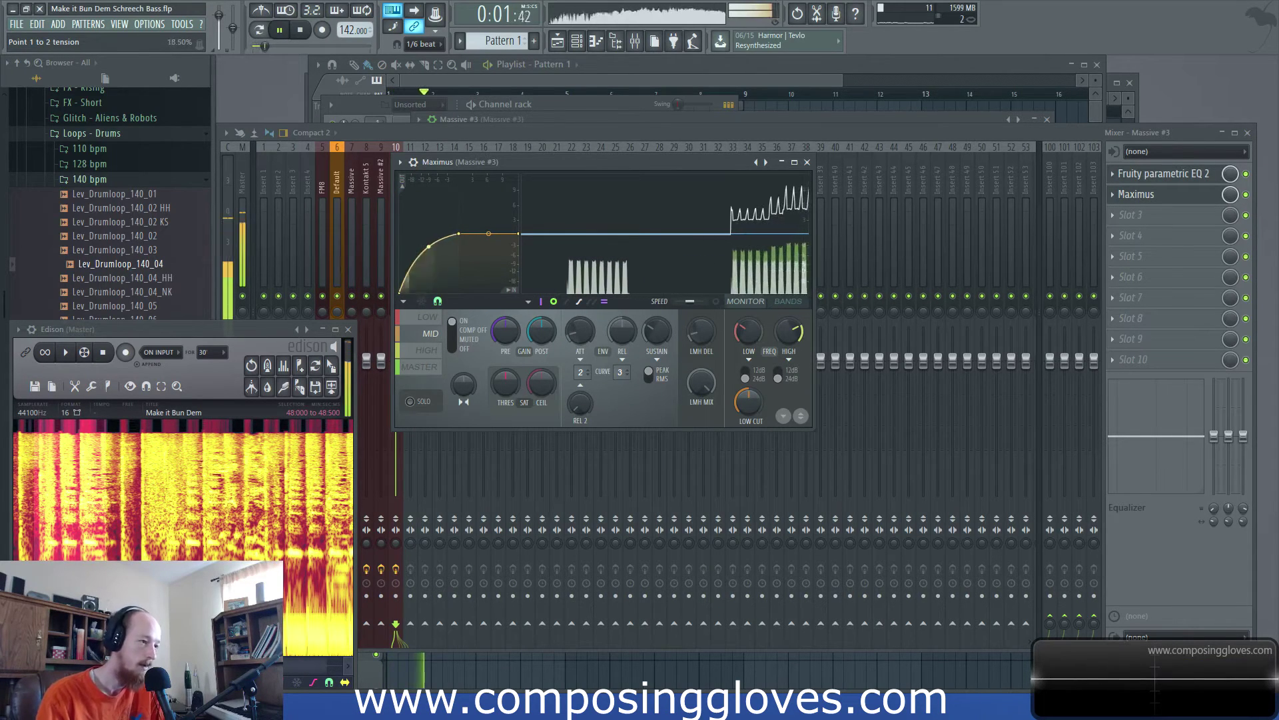
{"action": "left_click", "coordinate": [427, 317]}
{"action": "key", "text": "space"}
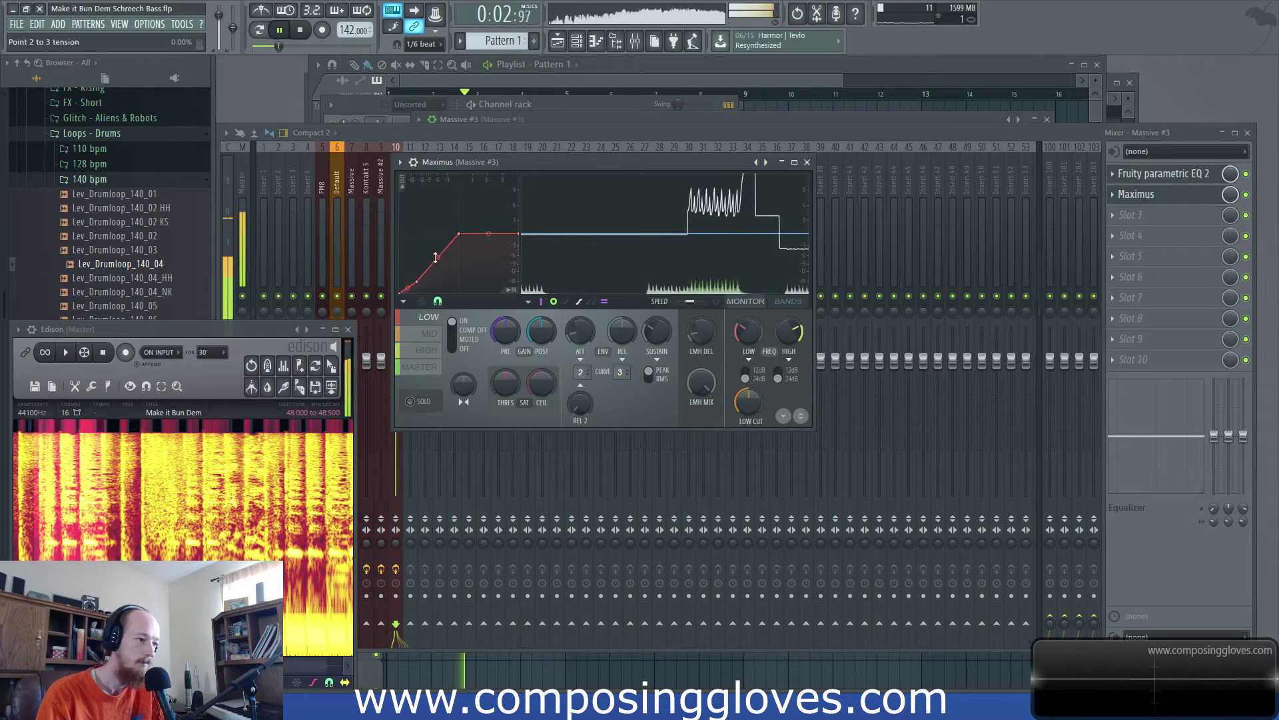
{"action": "key", "text": "space"}
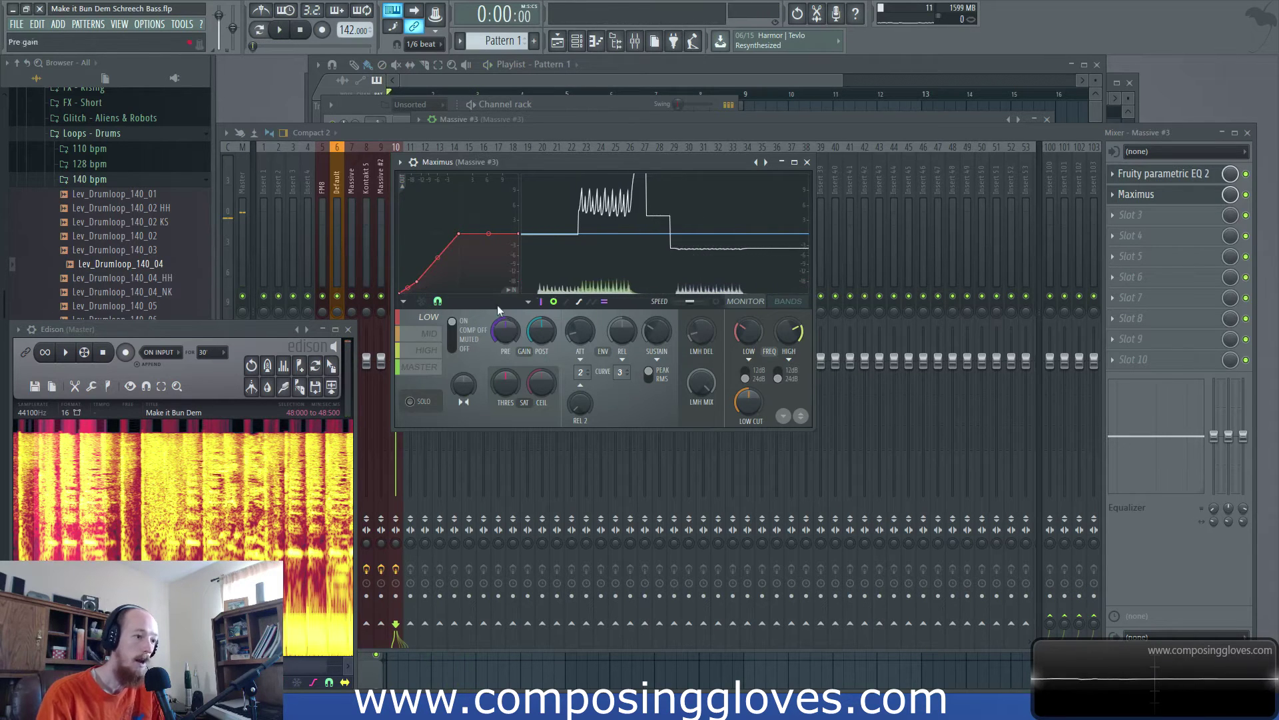
{"action": "left_click_drag", "start_coordinate": [568, 158], "coordinate": [599, 150]}
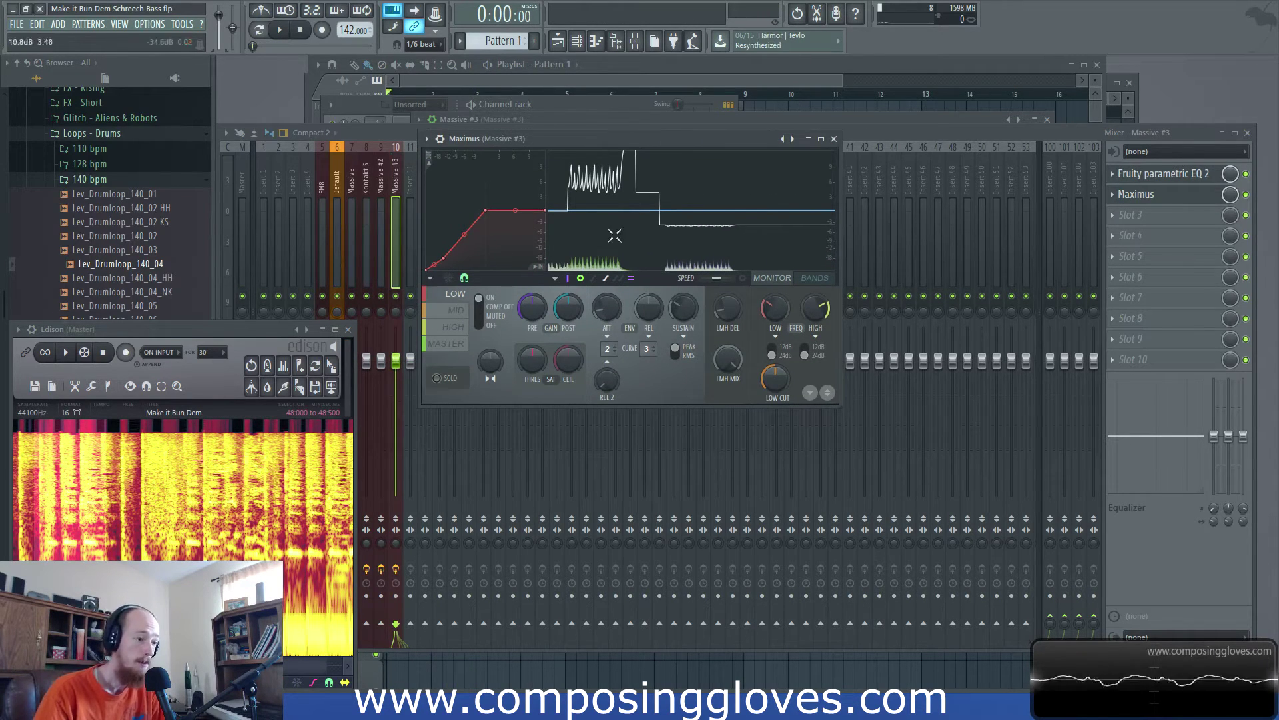
- Load Fruity WaveShaper in slot 3, add a point near the lower end of its curve and raise it while playing the pattern
{"action": "left_click", "coordinate": [1126, 217]}
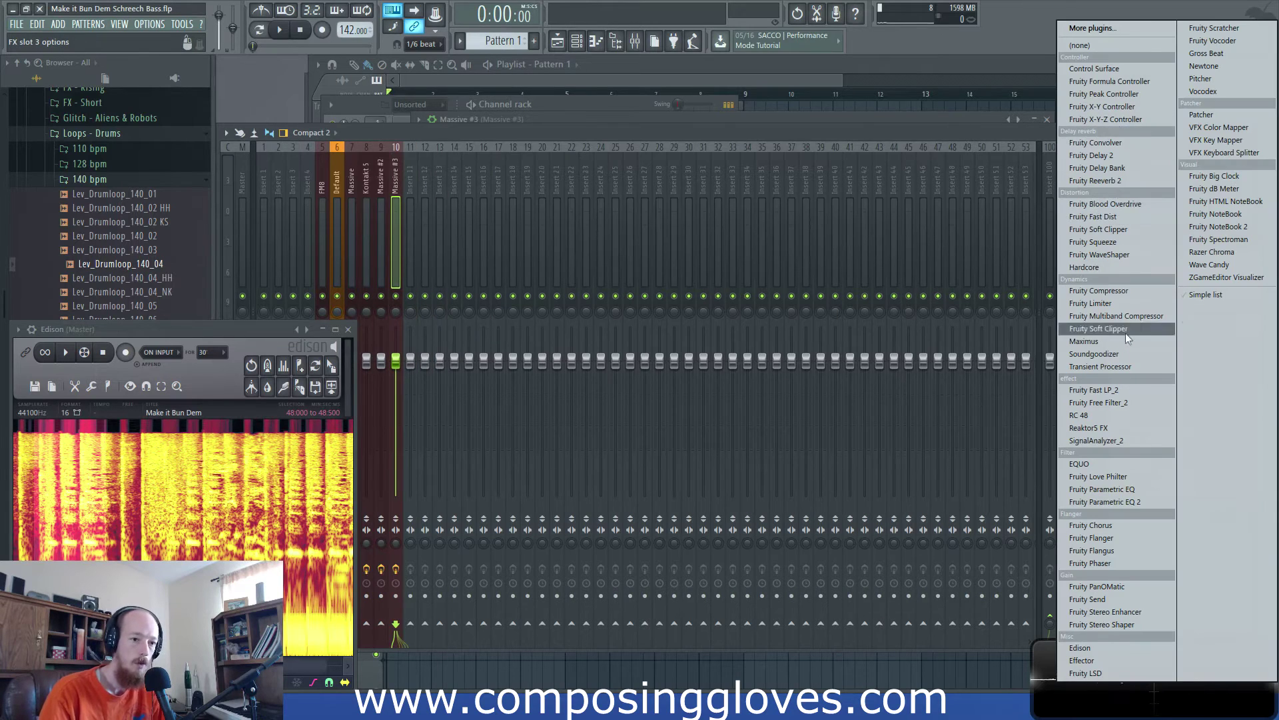
{"action": "left_click", "coordinate": [1133, 254]}
{"action": "left_click_drag", "start_coordinate": [250, 137], "coordinate": [685, 188]}
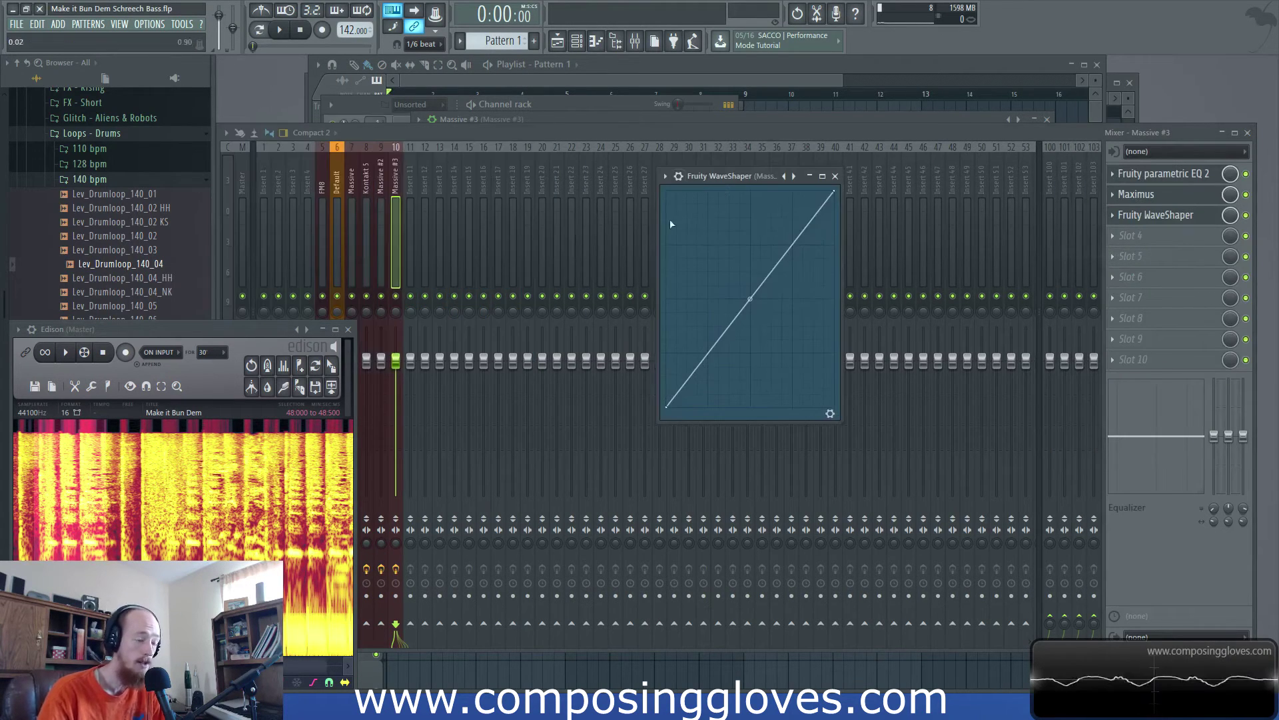
{"action": "right_click", "coordinate": [690, 381]}
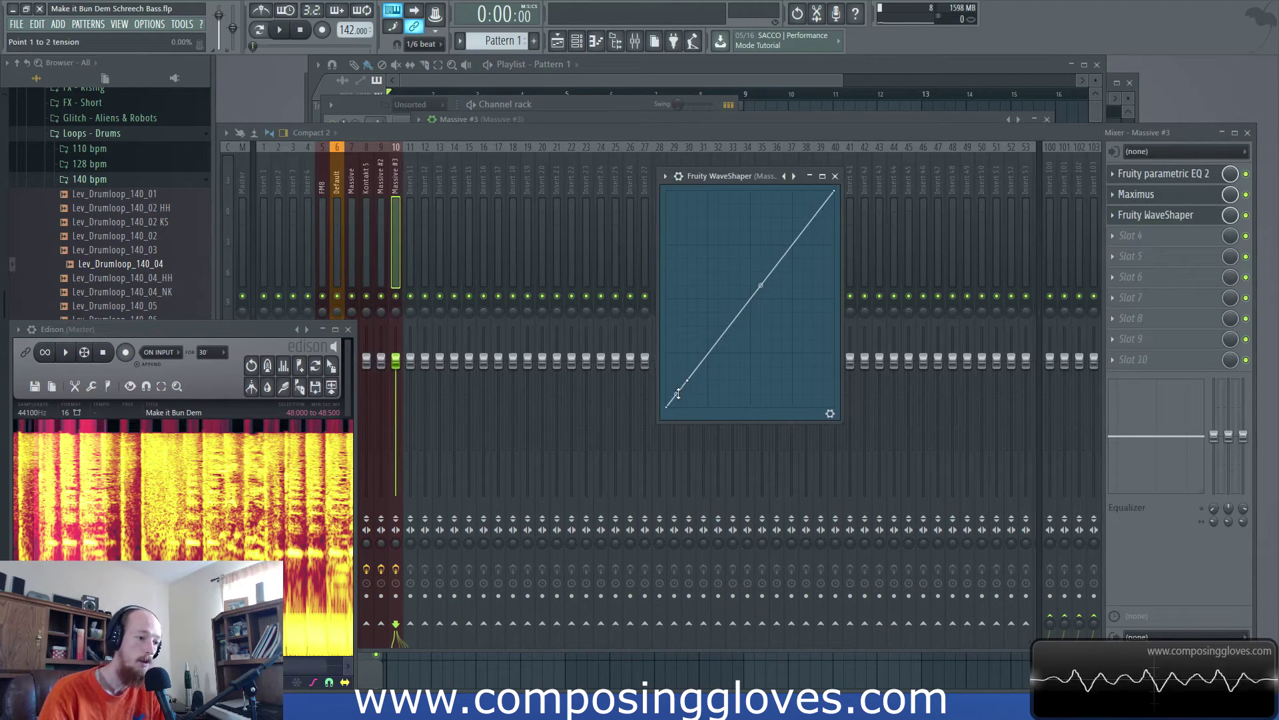
{"action": "key", "text": "space"}
{"action": "left_click_drag", "start_coordinate": [687, 380], "coordinate": [696, 353]}
{"action": "key", "text": "space"}
- Add a second WaveShaper point past the curve's middle, raise it and bow the lower segments upward while playing the pattern
{"action": "right_click", "coordinate": [729, 312]}
{"action": "left_click_drag", "start_coordinate": [729, 311], "coordinate": [725, 257]}
{"action": "left_click_drag", "start_coordinate": [714, 305], "coordinate": [751, 286]}
{"action": "key", "text": "space"}
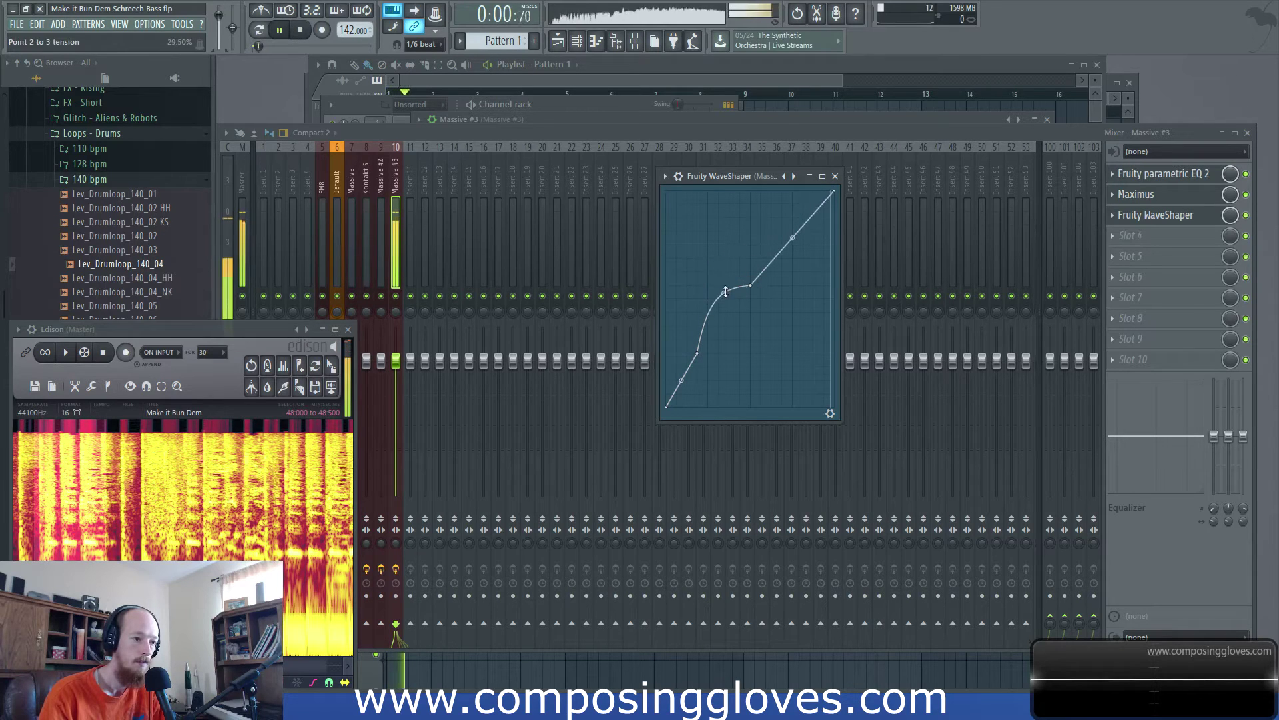
{"action": "key", "text": "space"}
{"action": "key", "text": "space"}
{"action": "left_click_drag", "start_coordinate": [681, 380], "coordinate": [682, 374]}
{"action": "left_click_drag", "start_coordinate": [751, 287], "coordinate": [771, 259]}
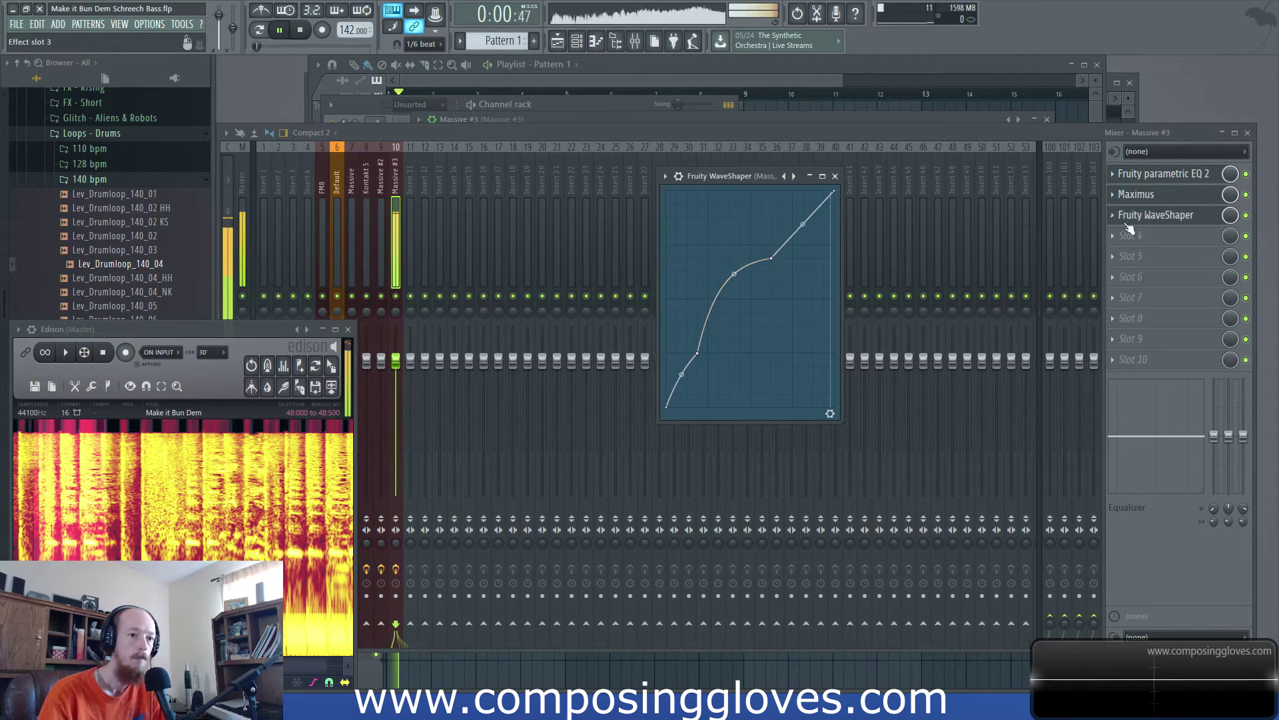
{"action": "key", "text": "space"}
- Load Fruity Reeverb 2 in slot 4, set the wet level to about 9% and low cut to about 385 Hz, and play the pattern
{"action": "left_click", "coordinate": [1126, 235]}
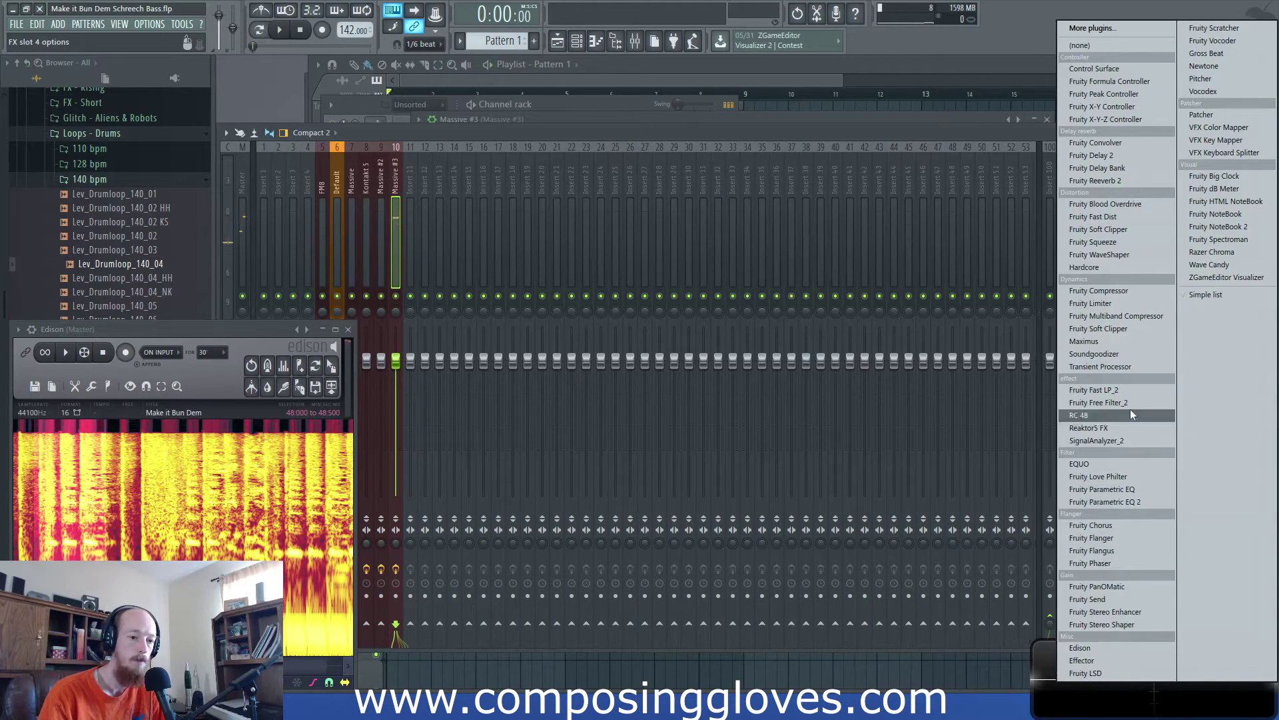
{"action": "left_click", "coordinate": [1137, 181]}
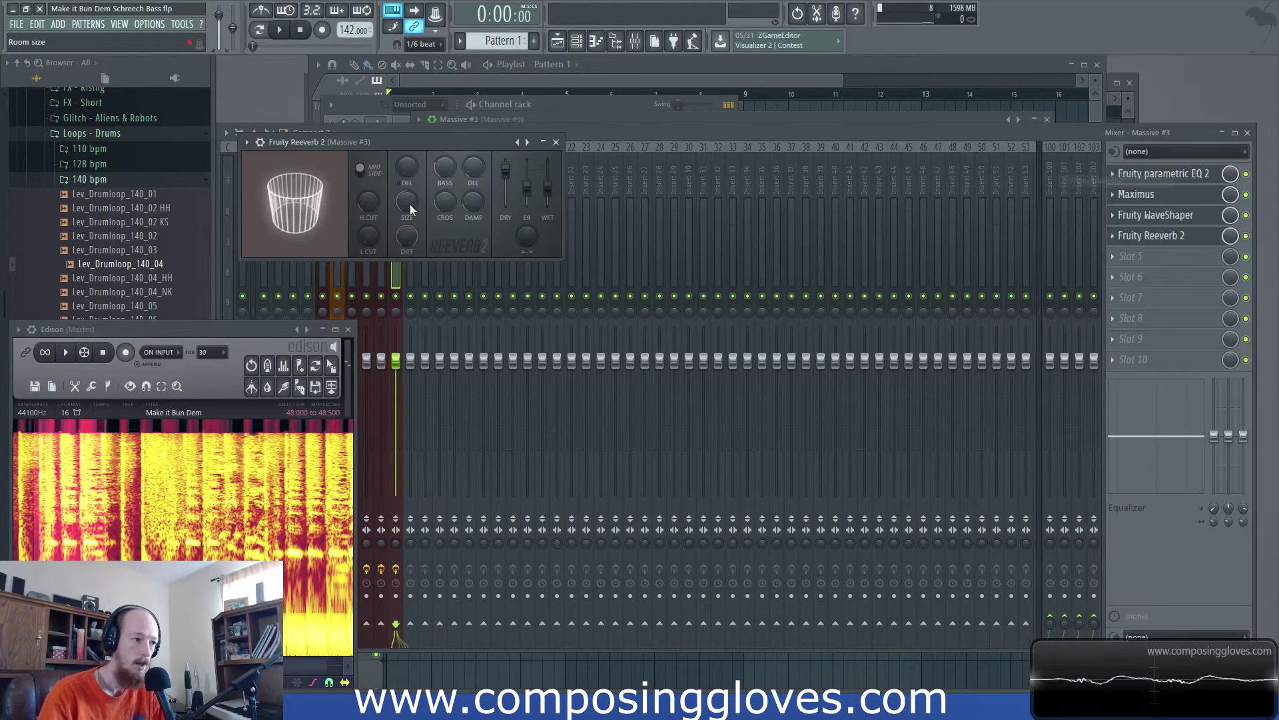
{"action": "left_click_drag", "start_coordinate": [464, 137], "coordinate": [601, 152]}
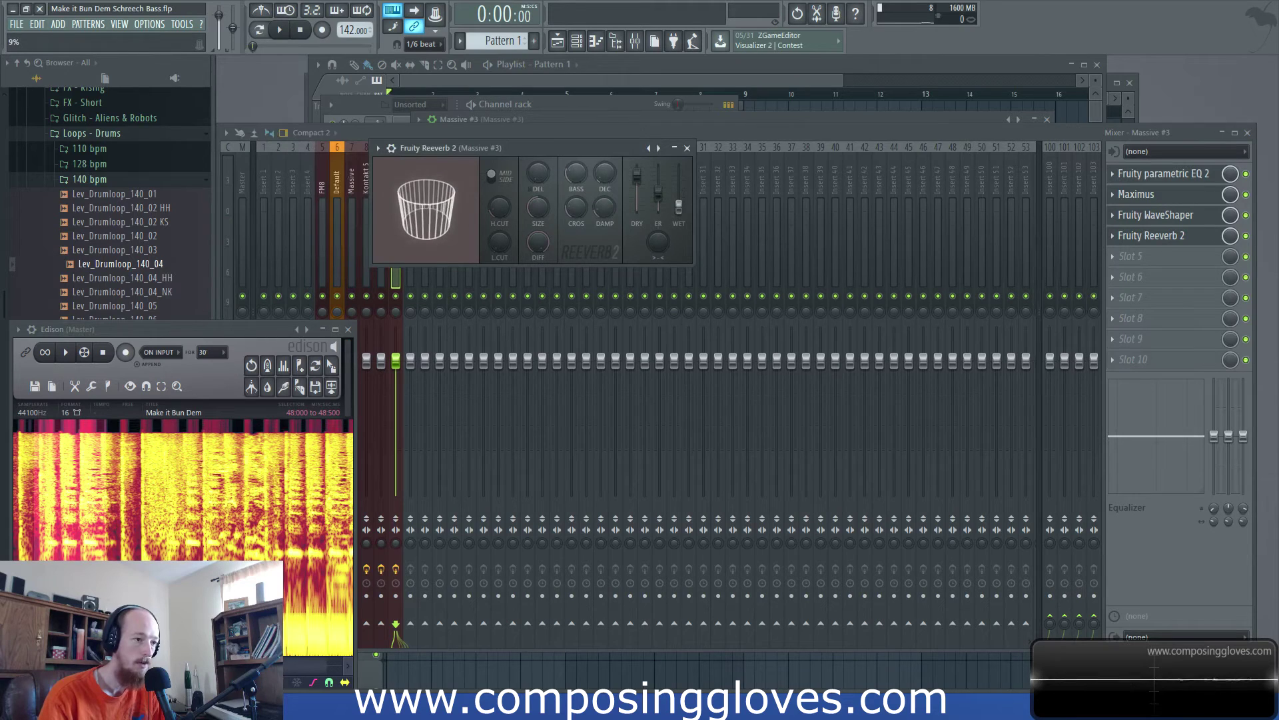
{"action": "left_click_drag", "start_coordinate": [494, 242], "coordinate": [495, 227]}
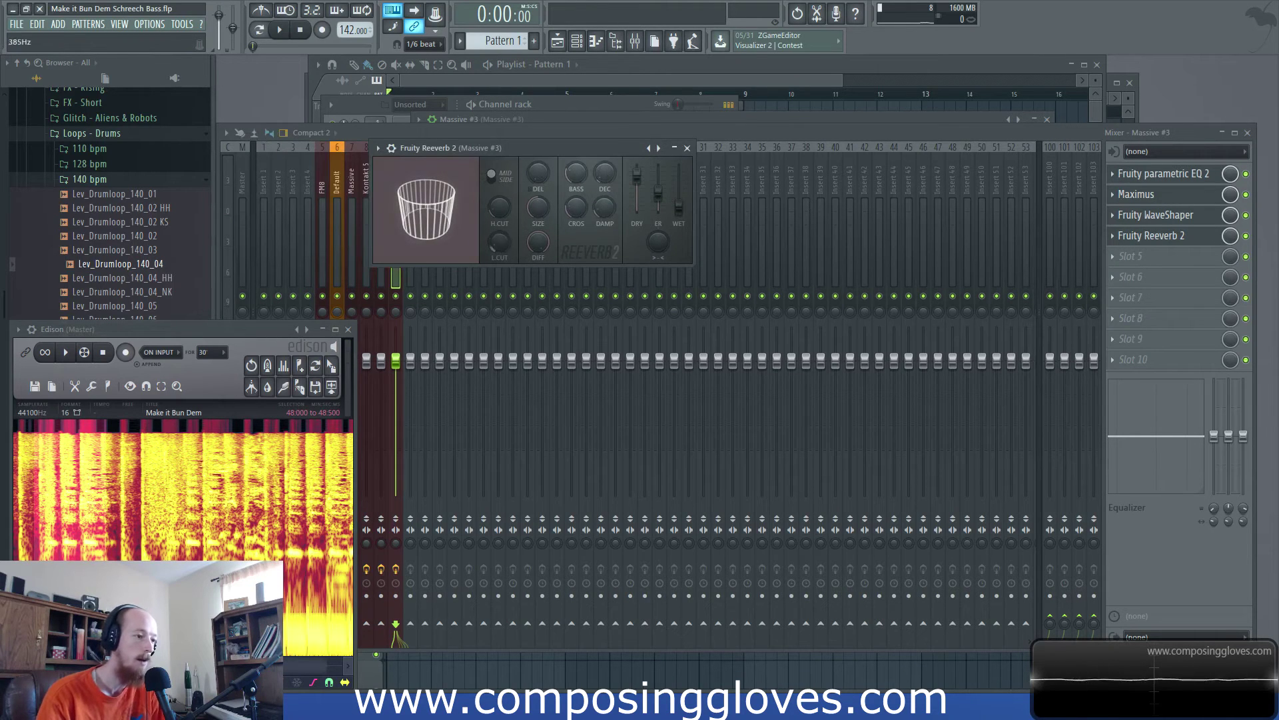
{"action": "key", "text": "space"}
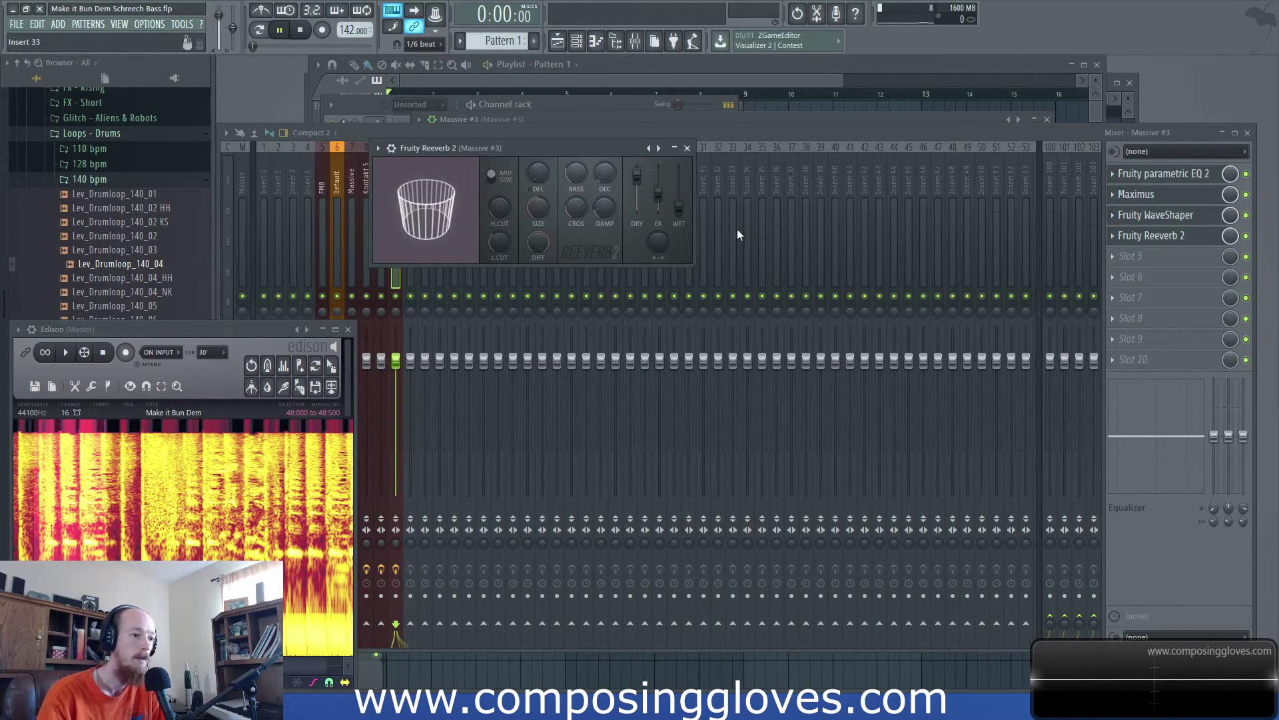
{"action": "left_click_drag", "start_coordinate": [606, 148], "coordinate": [631, 192]}
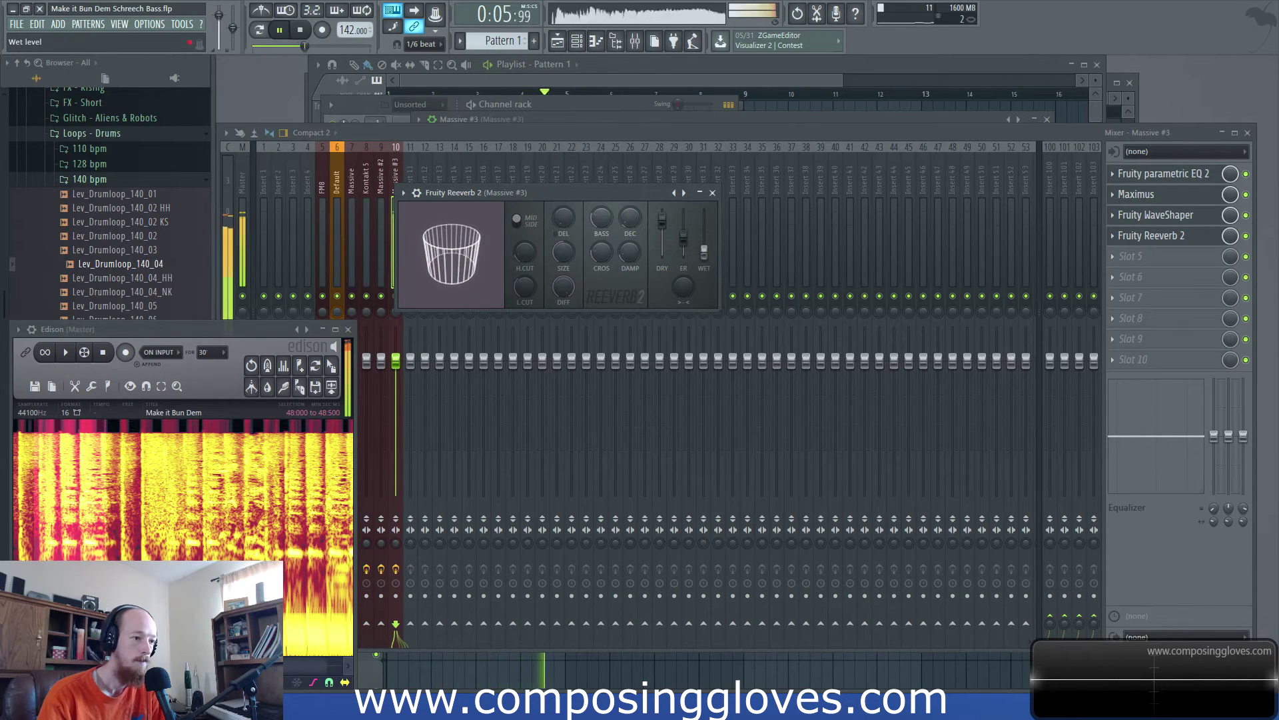
{"action": "key", "text": "space"}
- Play the pattern with the drum loop in the playlist, then reopen Massive #3 and set oscillator 2's amp to 83
{"action": "left_click", "coordinate": [557, 89]}
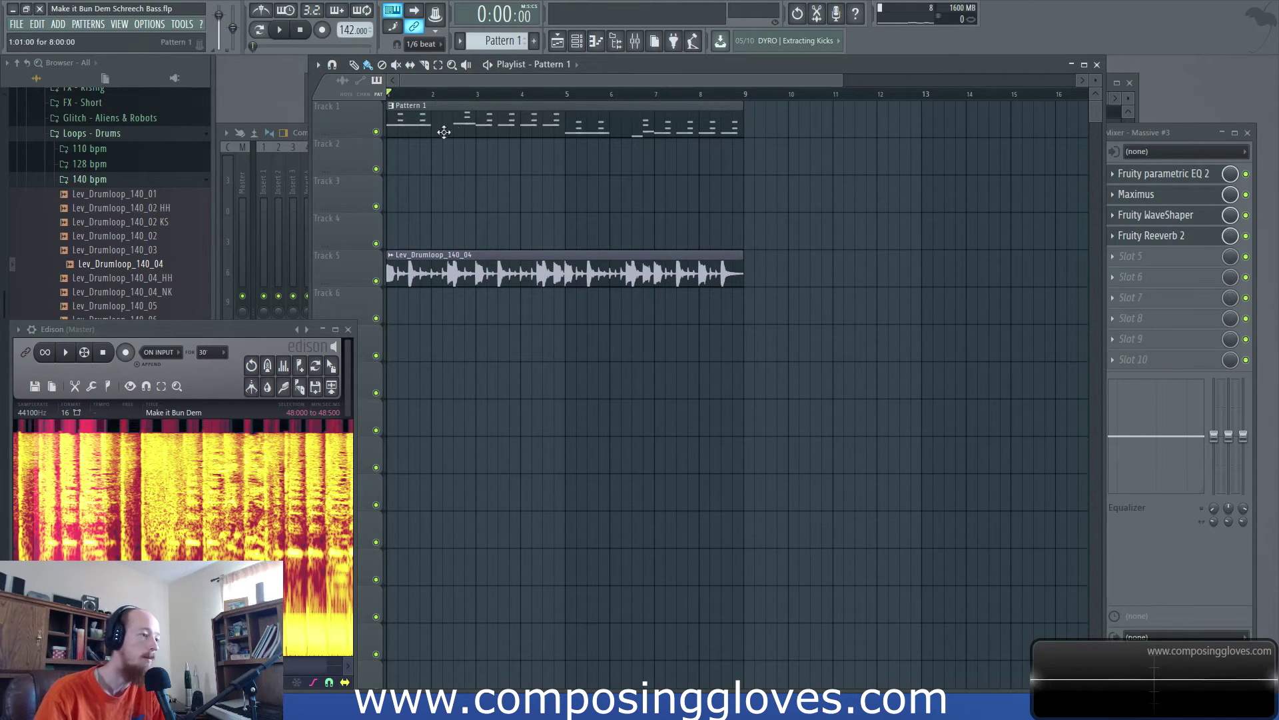
{"action": "key", "text": "space"}
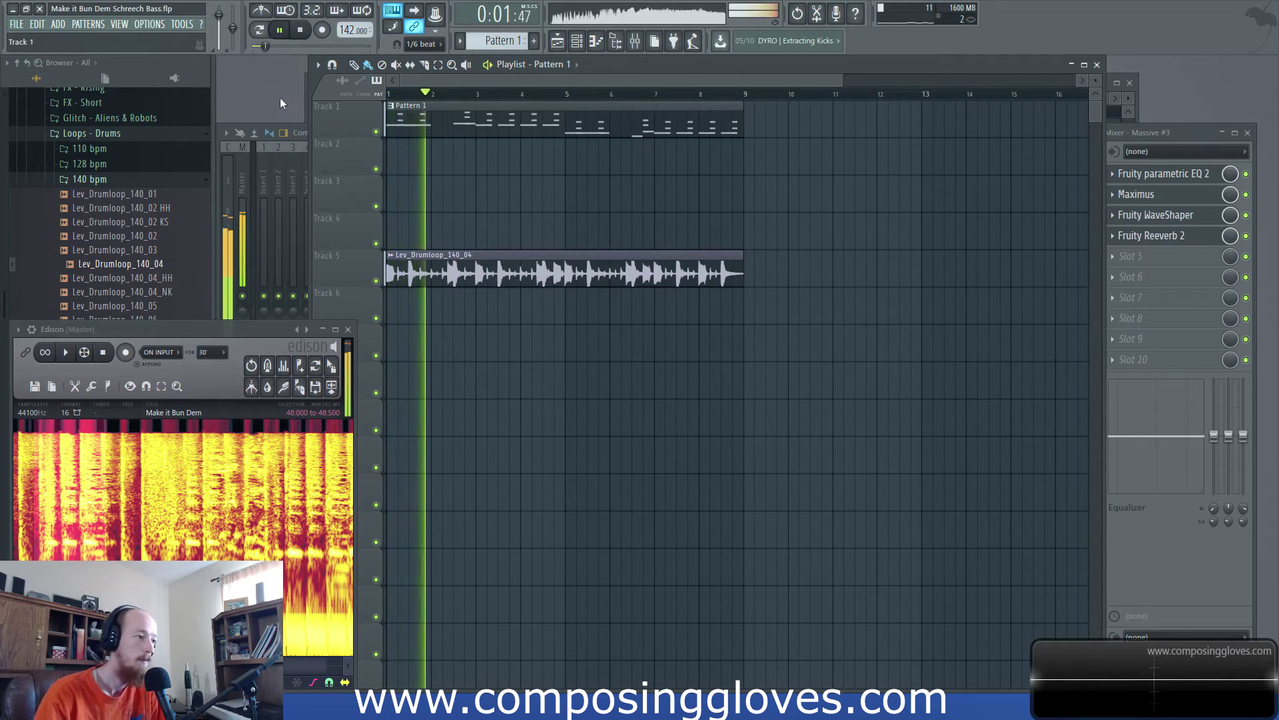
{"action": "key", "text": "F6"}
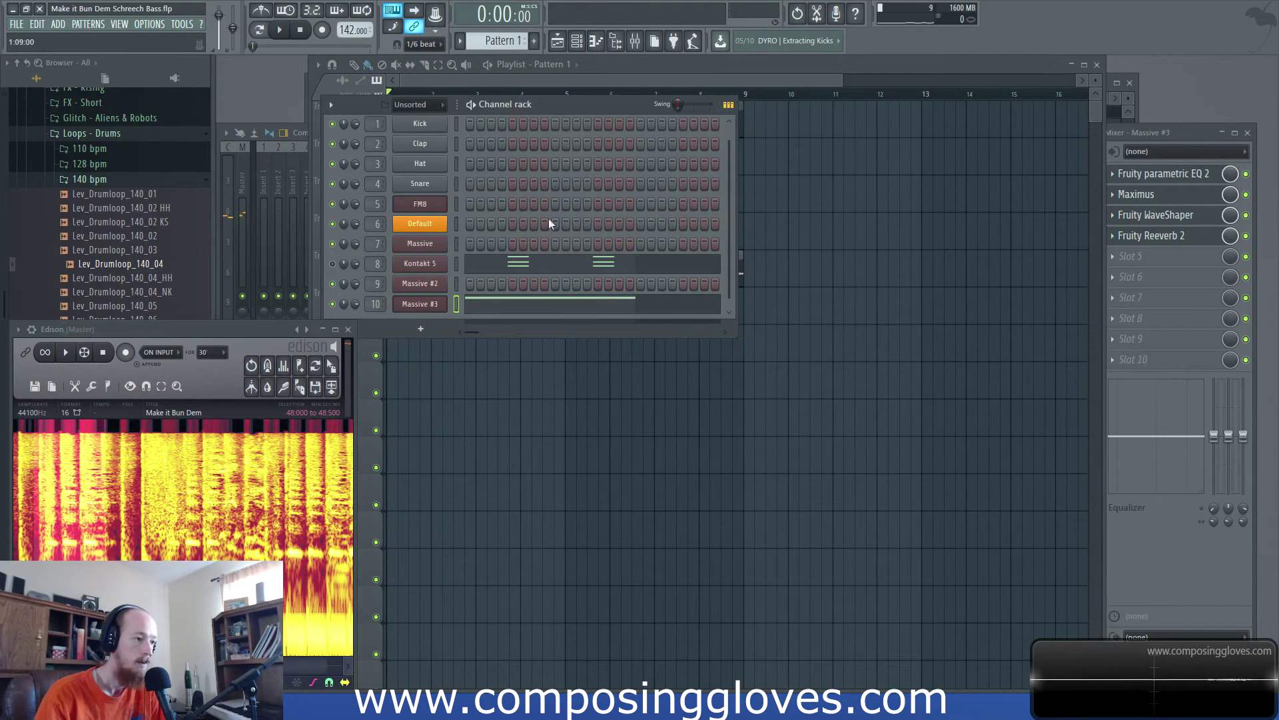
{"action": "left_click", "coordinate": [433, 308]}
{"action": "left_click_drag", "start_coordinate": [648, 132], "coordinate": [661, 116]}
{"action": "key", "text": "space"}
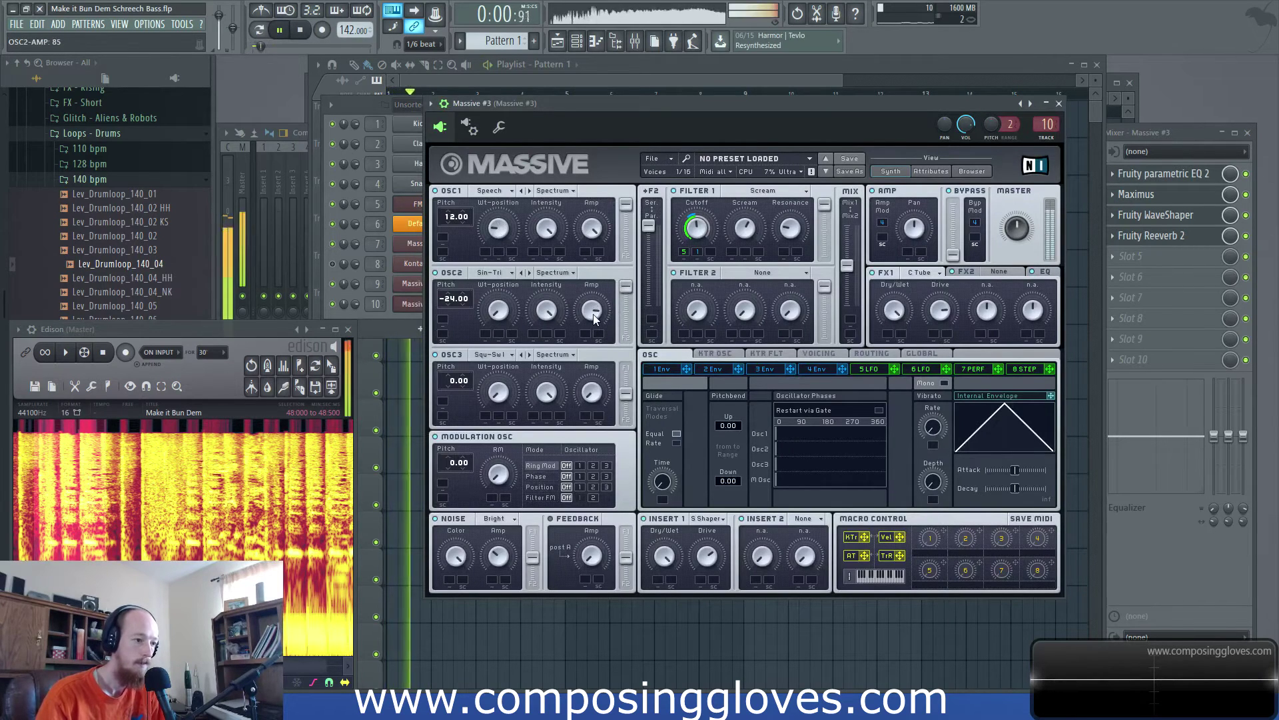
{"action": "key", "text": "space"}
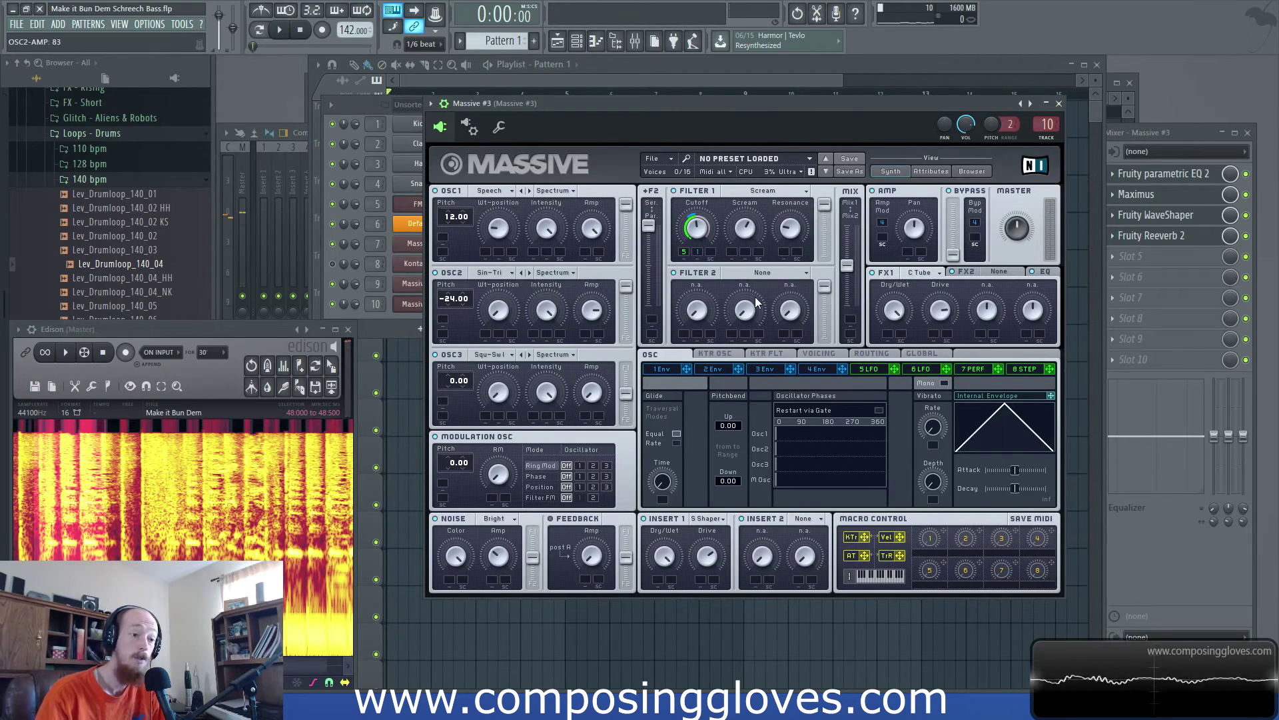
- Fine-tune Massive's Insert 1 drive and set Filter 1's resonance to 18 while playing the pattern
{"action": "key", "text": "space"}
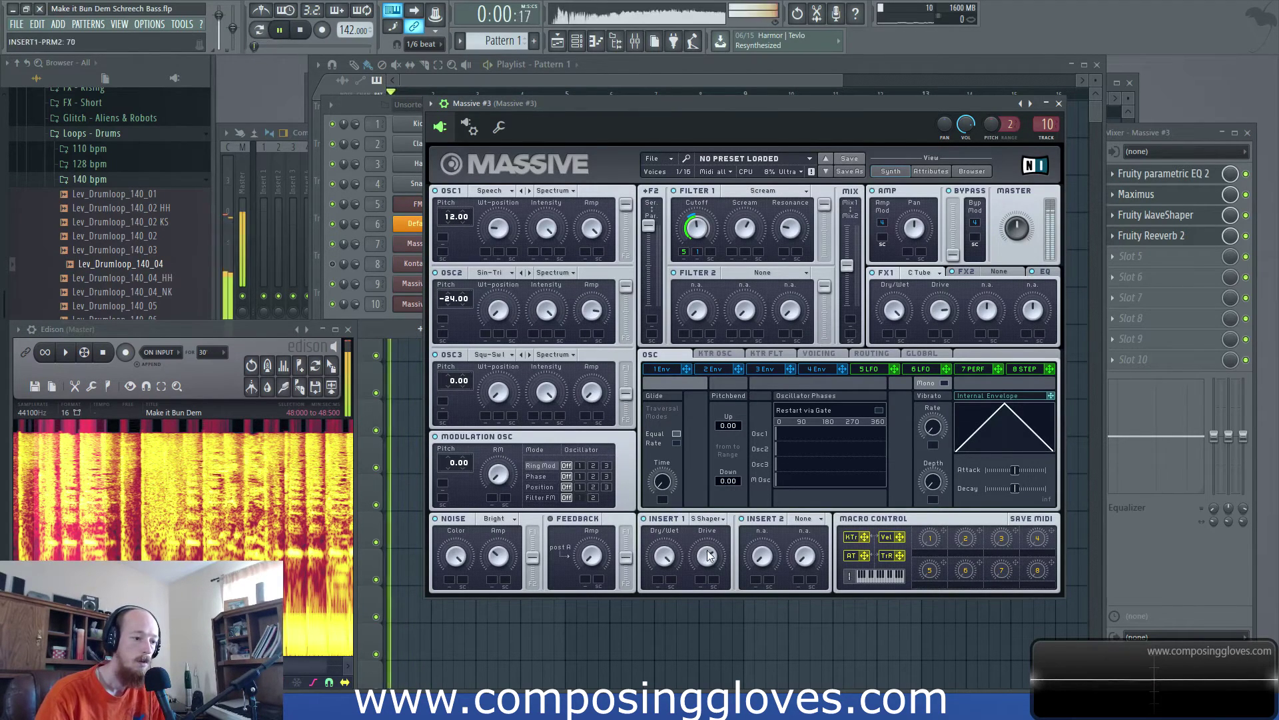
{"action": "left_click_drag", "start_coordinate": [709, 558], "coordinate": [711, 564]}
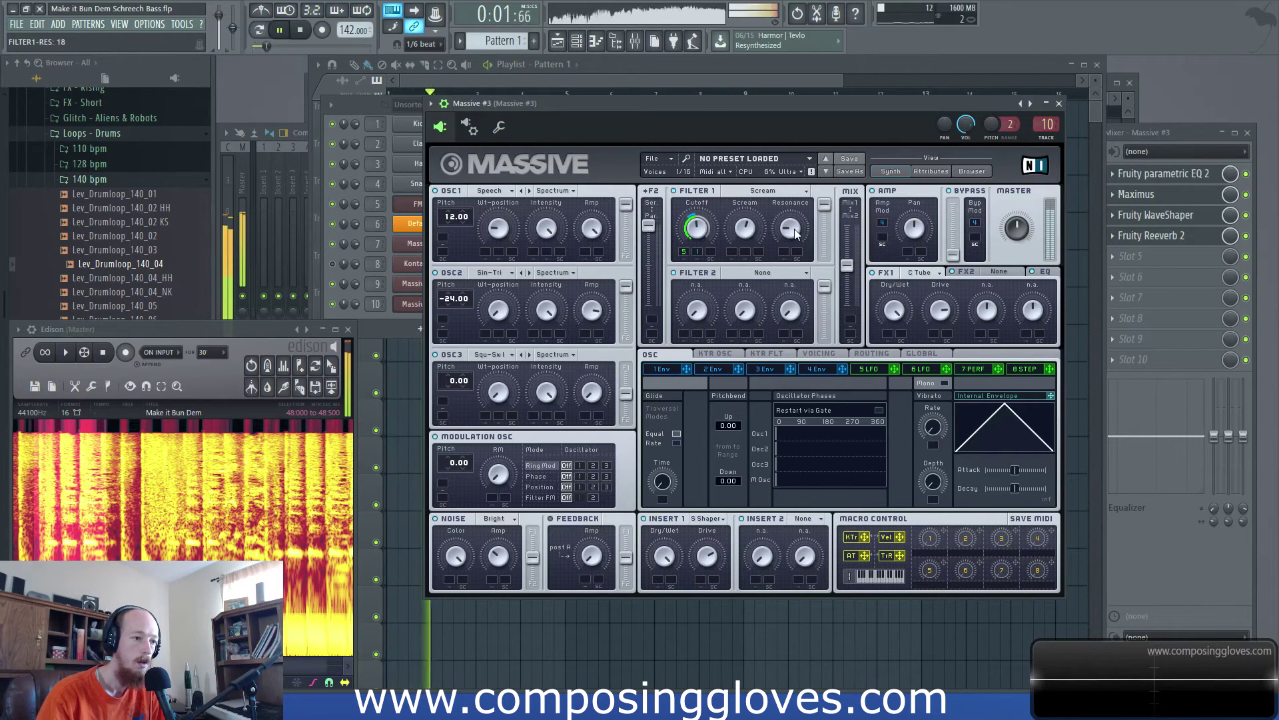
{"action": "key", "text": "space"}
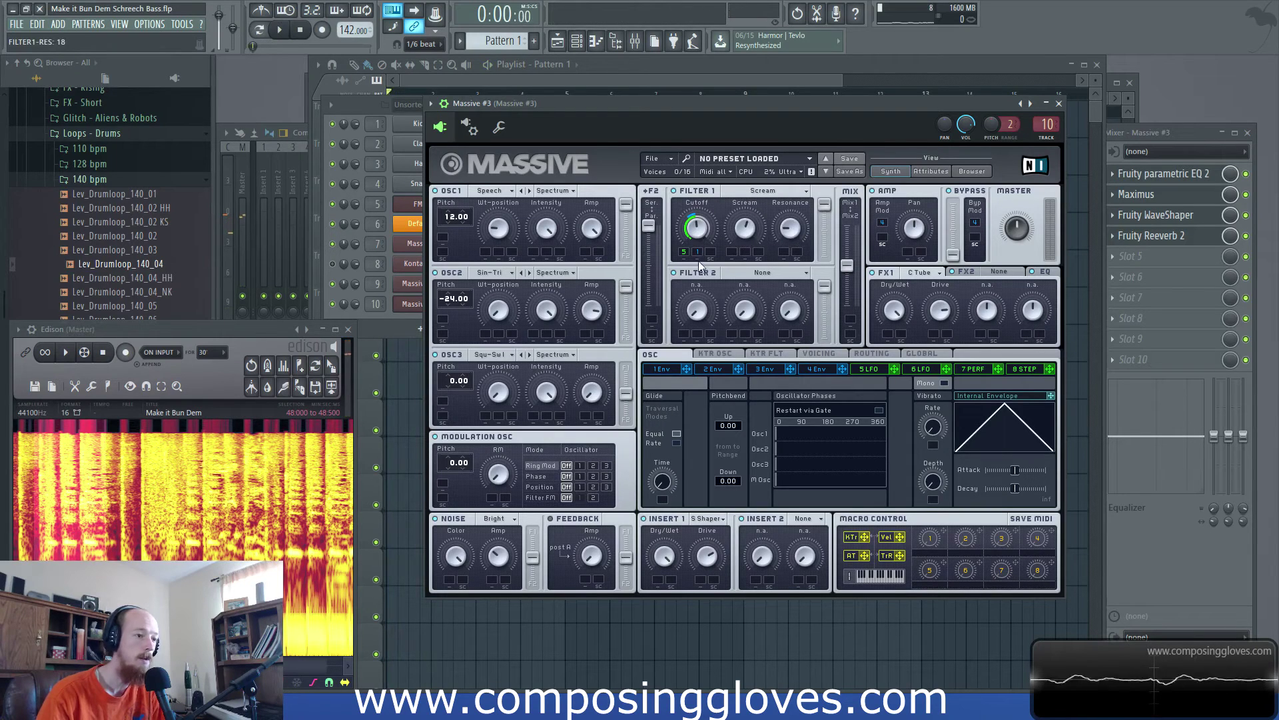
{"action": "key", "text": "space"}
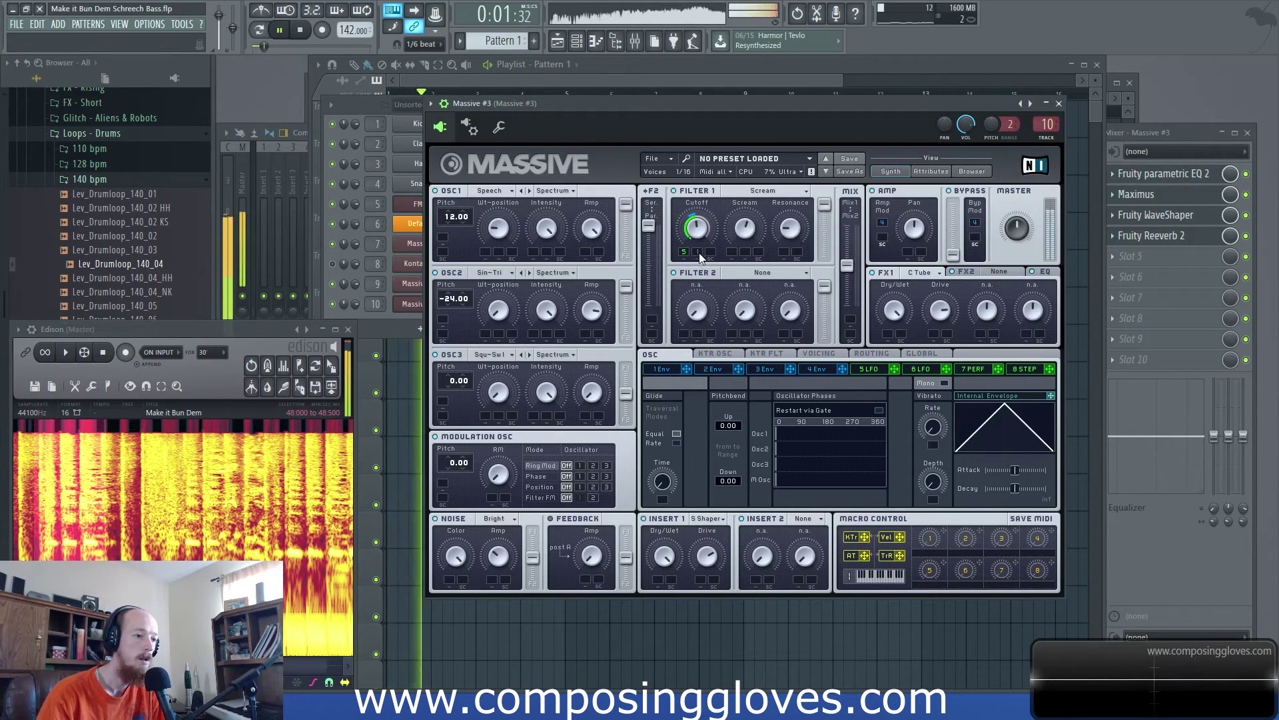
{"action": "key", "text": "space"}
- Review the High and Master curves in Maximus and the Reeverb 2 settings while the pattern plays
{"action": "left_click", "coordinate": [1195, 197]}
{"action": "key", "text": "space"}
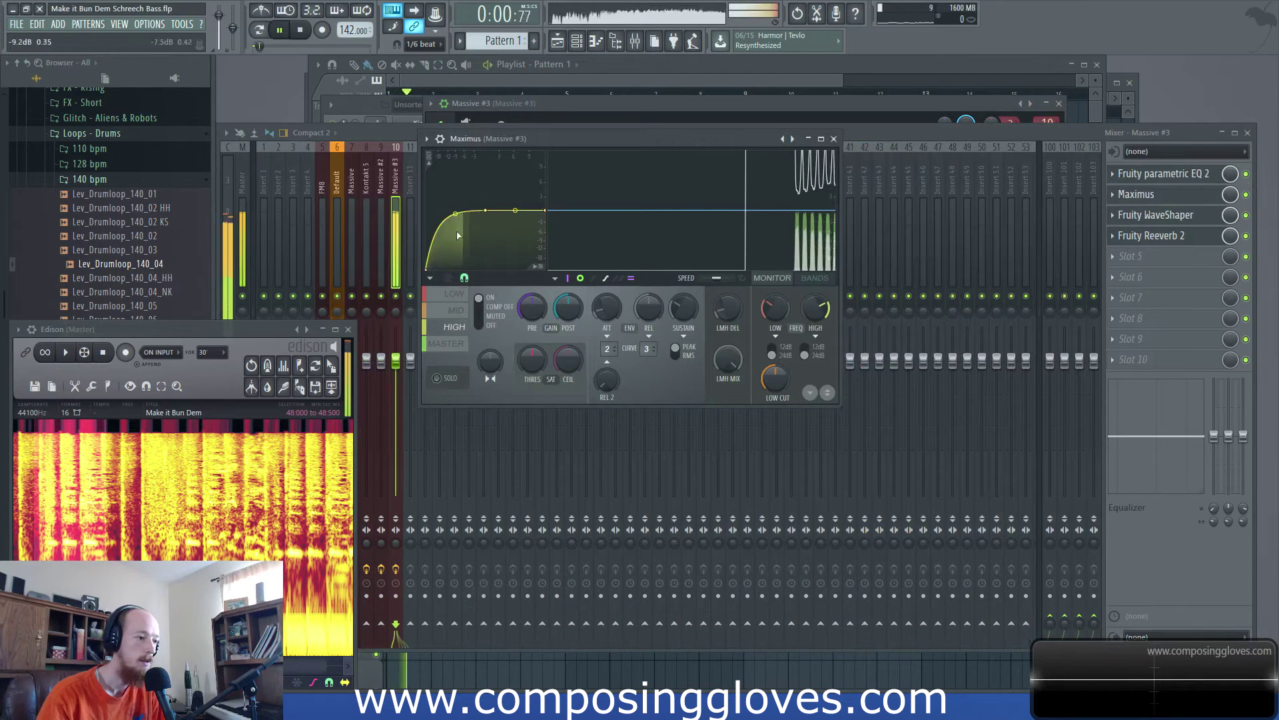
{"action": "left_click", "coordinate": [452, 347]}
{"action": "left_click", "coordinate": [1163, 233]}
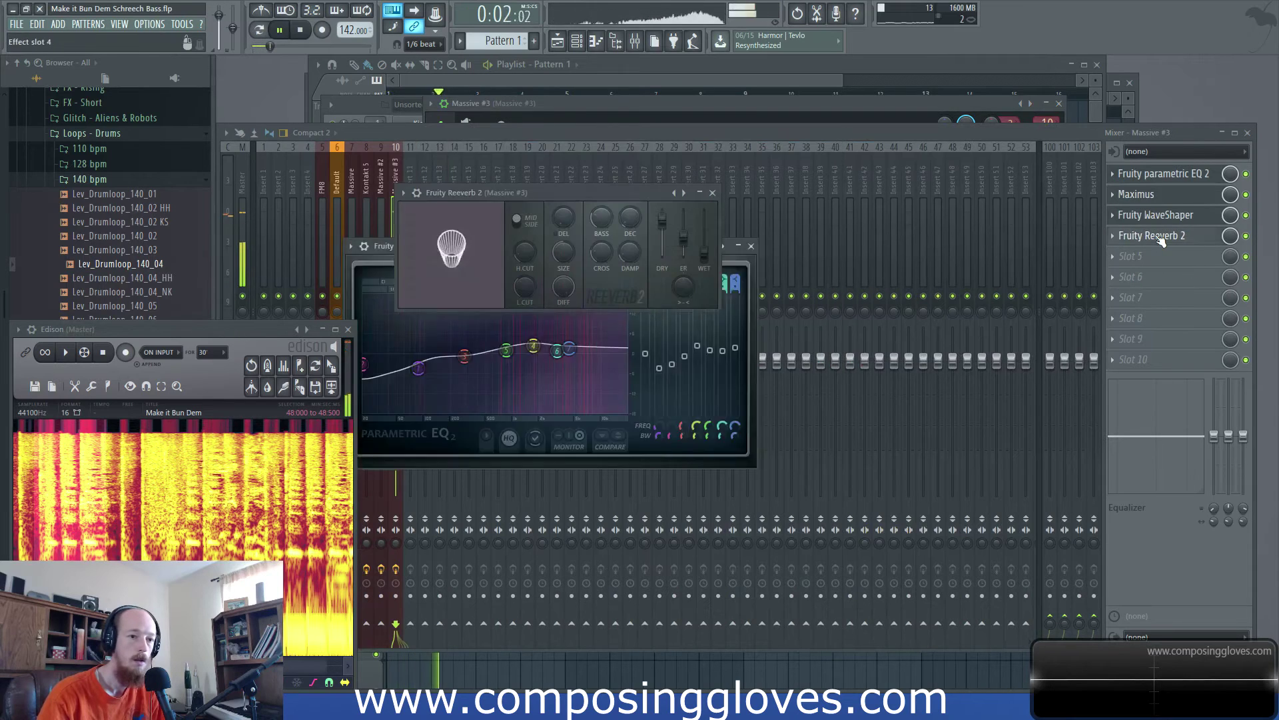
- Reshape the WaveShaper's steep lower segment to about 44% tension and move its middle point to 0.25, 0.50 during playback
{"action": "left_click", "coordinate": [1168, 216]}
{"action": "left_click_drag", "start_coordinate": [681, 375], "coordinate": [691, 346]}
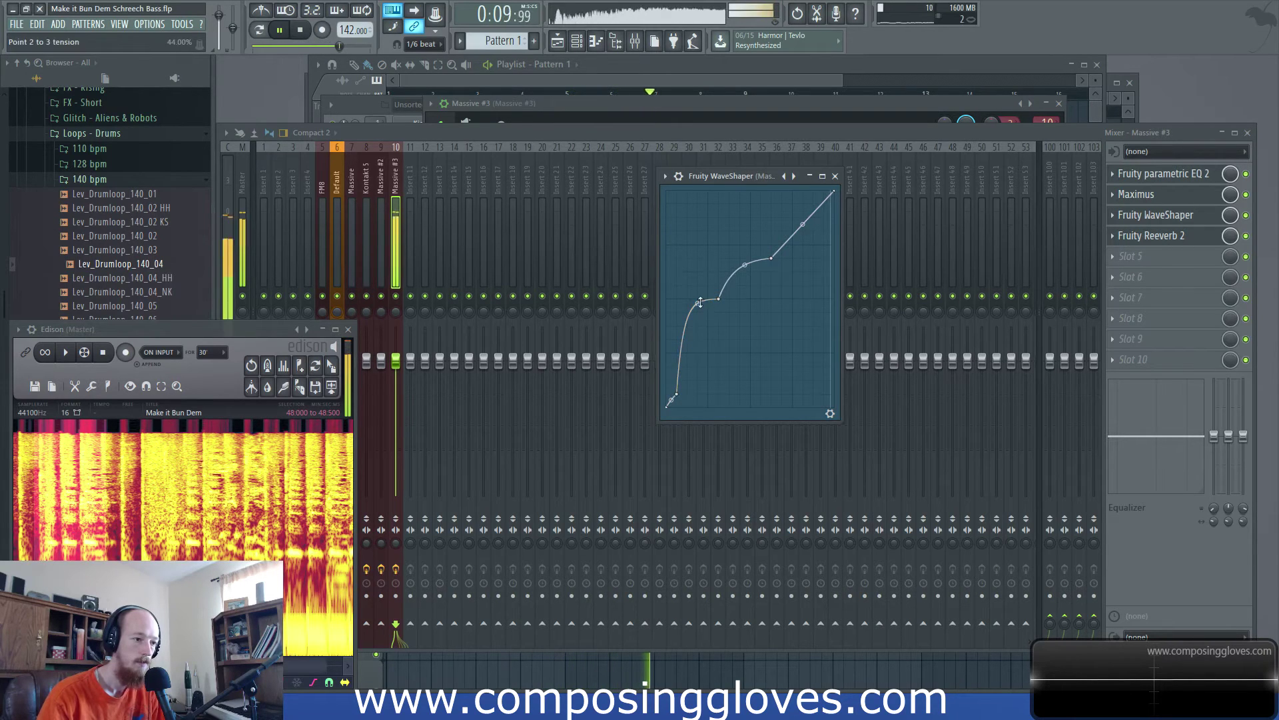
{"action": "mouse_move", "coordinate": [718, 298]}
{"action": "left_mouse_down"}
{"action": "mouse_move", "coordinate": [710, 283]}
{"action": "mouse_move", "coordinate": [714, 304]}
{"action": "left_mouse_up"}
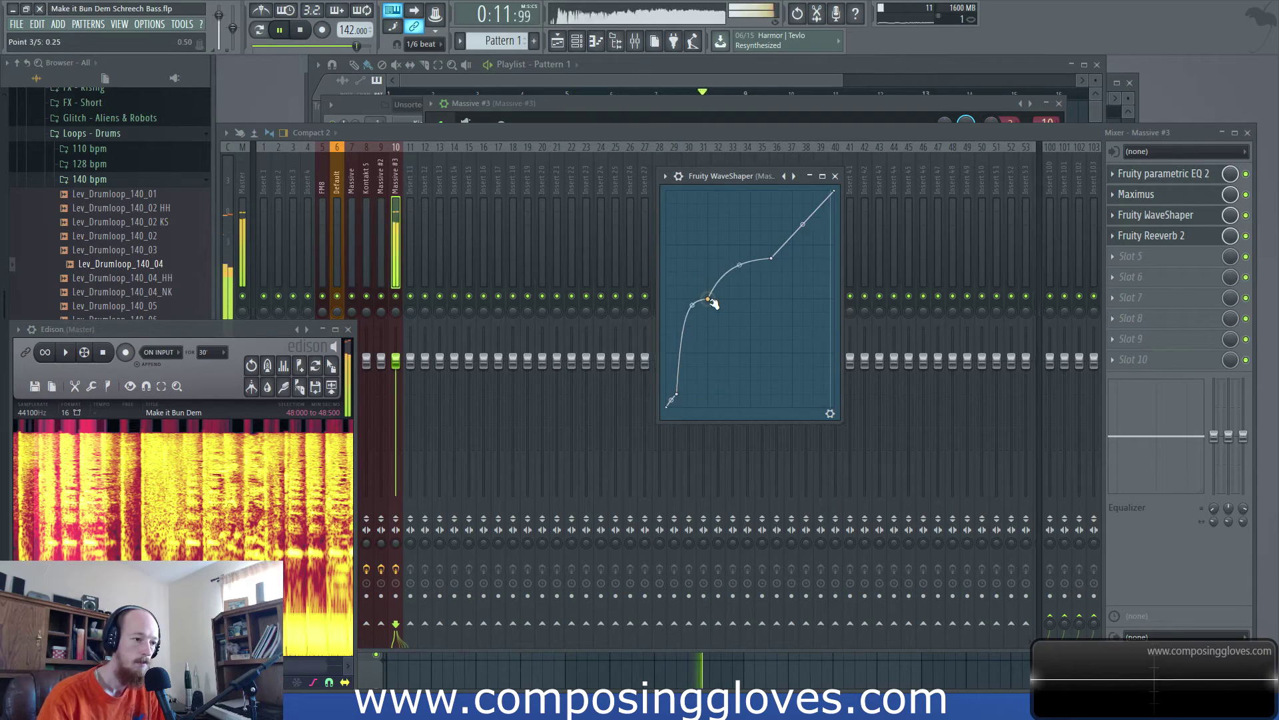
{"action": "left_click", "coordinate": [835, 176]}
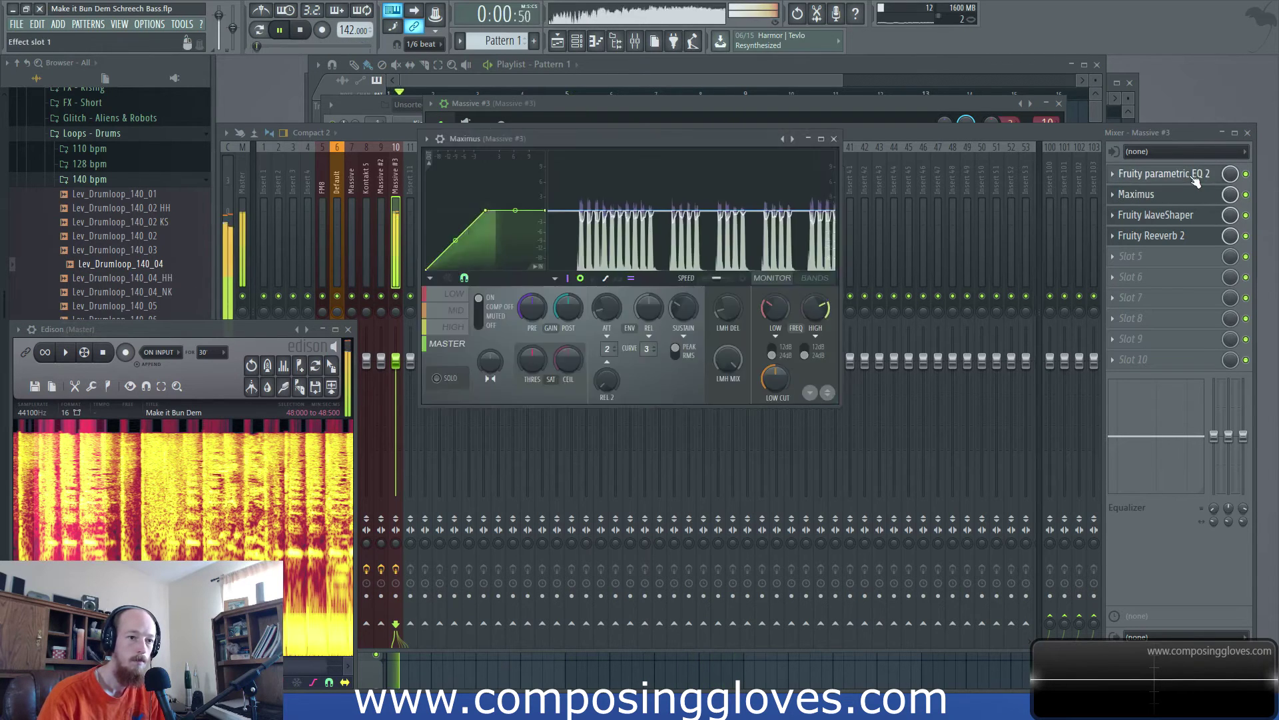
- Shift the red low-mid band of Fruity parametric EQ 2 slightly higher in frequency and lower in level during playback
{"action": "left_click", "coordinate": [1163, 174]}
{"action": "mouse_move", "coordinate": [465, 358]}
{"action": "left_mouse_down"}
{"action": "mouse_move", "coordinate": [471, 343]}
{"action": "mouse_move", "coordinate": [462, 361]}
{"action": "mouse_move", "coordinate": [503, 345]}
{"action": "mouse_move", "coordinate": [471, 364]}
{"action": "left_mouse_up"}
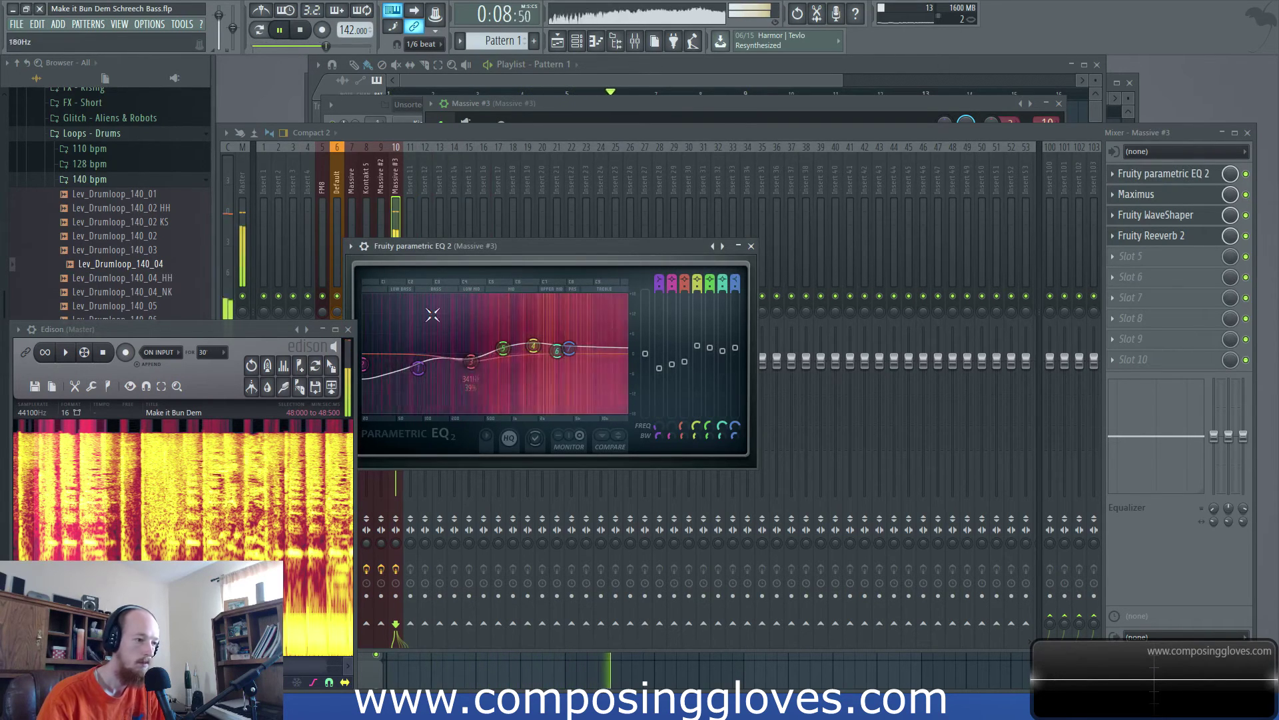
{"action": "key", "text": "space"}
- Set Massive #3's FX1 tube drive to 100 and Insert 1 drive to 70 while playing the pattern
{"action": "key", "text": "F6"}
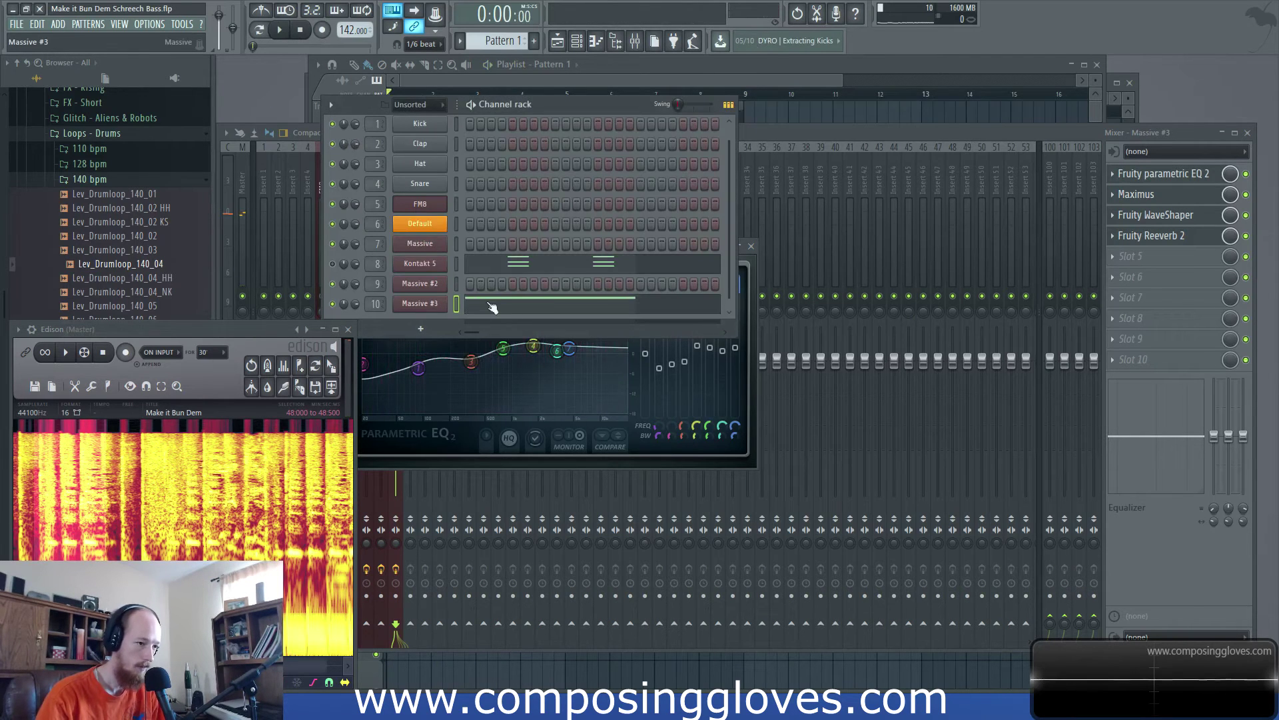
{"action": "left_click", "coordinate": [434, 307]}
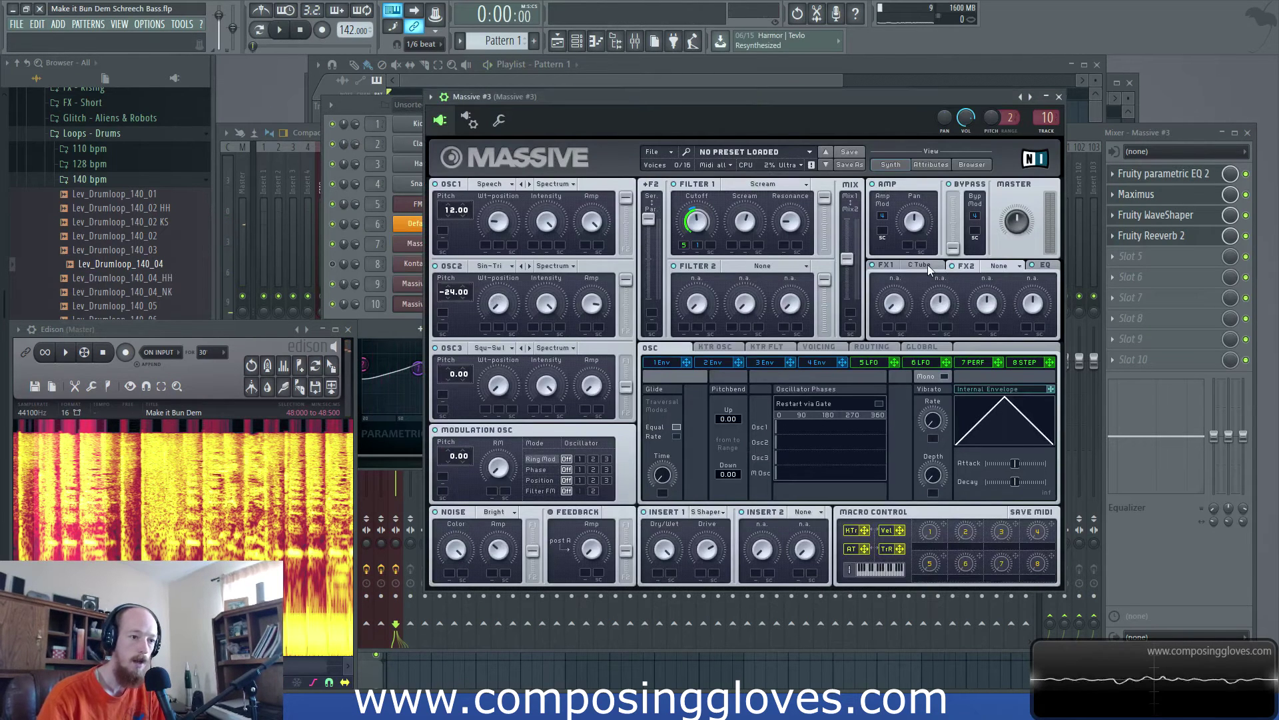
{"action": "key", "text": "space"}
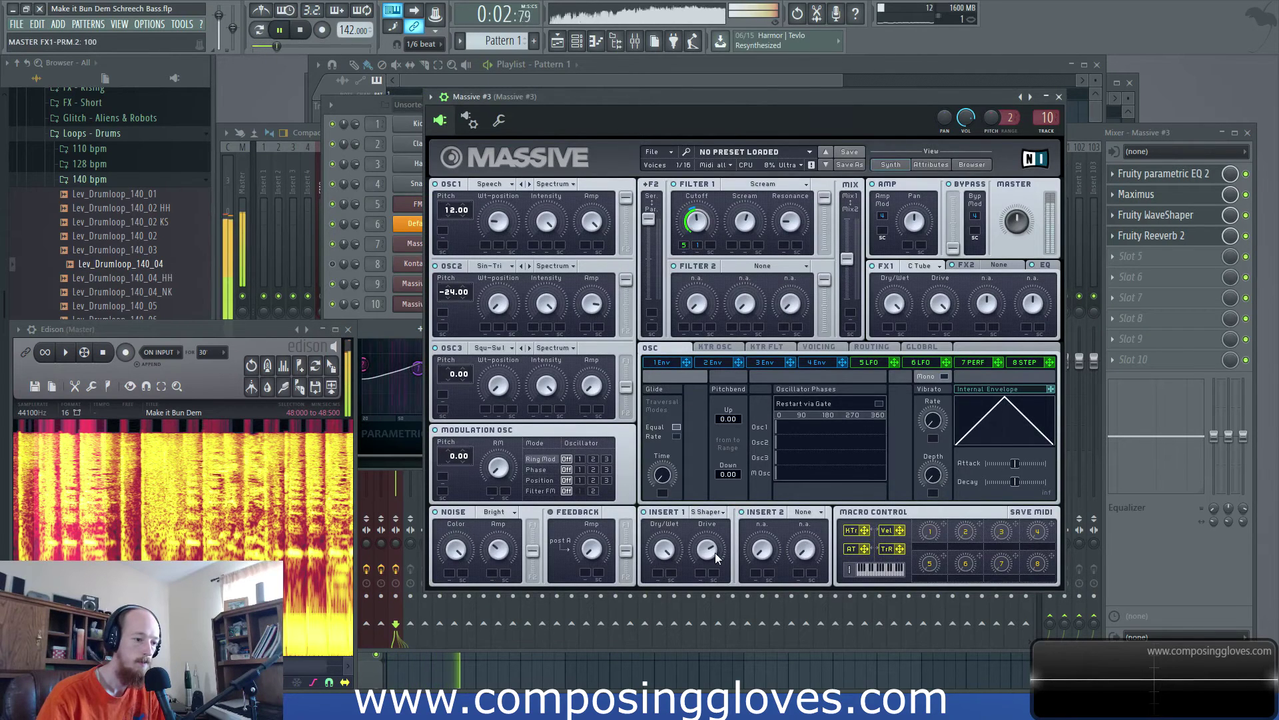
{"action": "scroll", "coordinate": [711, 561], "scroll_direction": "up", "scroll_amount": 3}
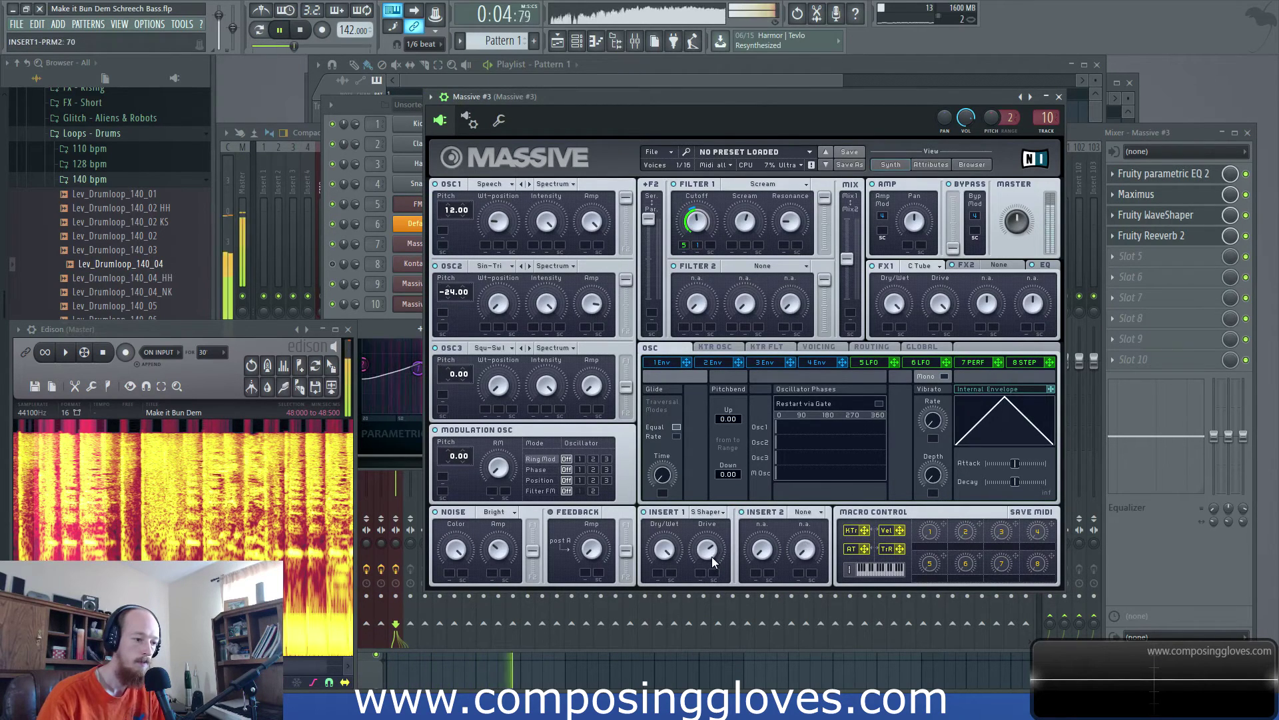
{"action": "key", "text": "space"}
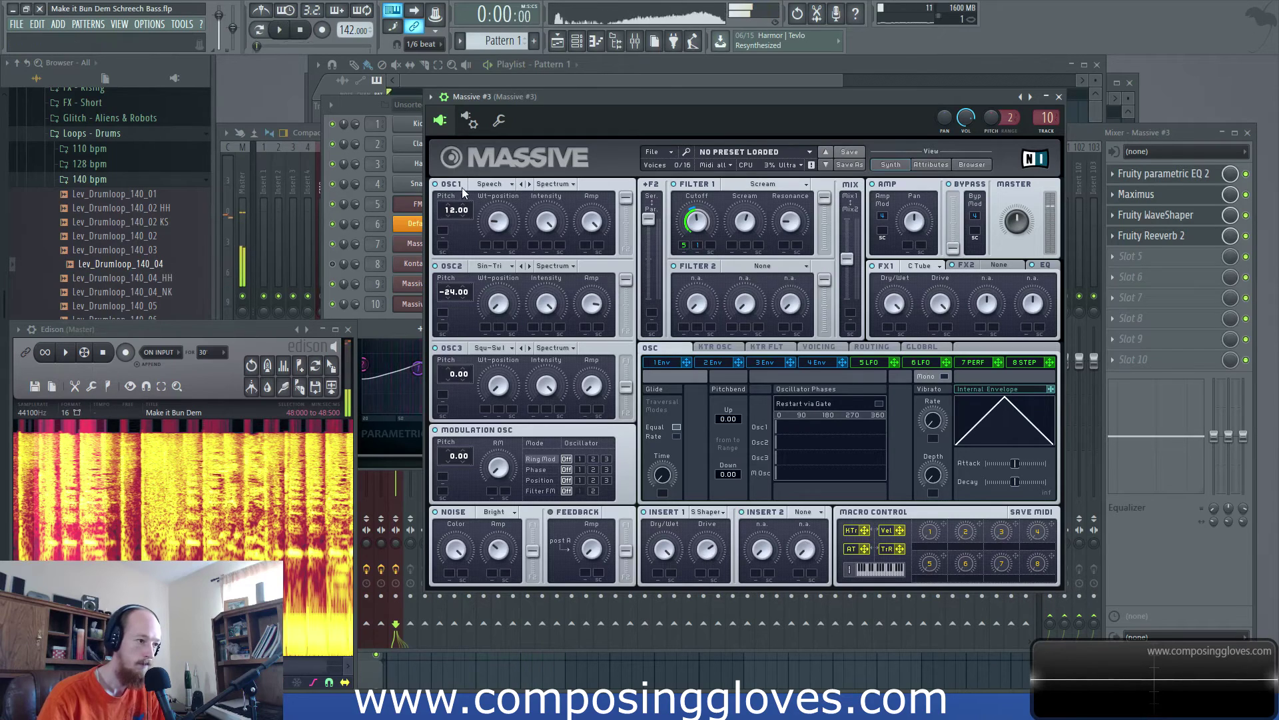
- Set oscillator 1's wavetable position to 29 and oscillator 2's amp to 93 while playing the pattern
{"action": "key", "text": "space"}
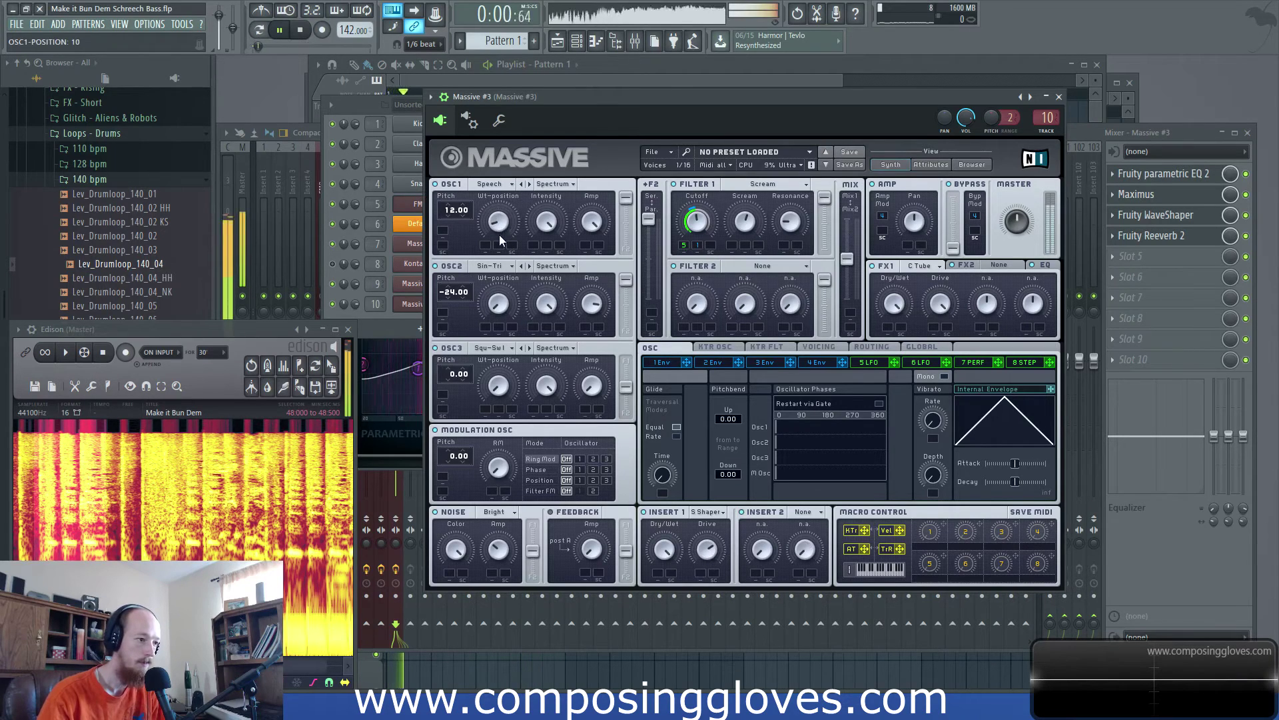
{"action": "scroll", "coordinate": [499, 227], "scroll_direction": "up", "scroll_amount": 5}
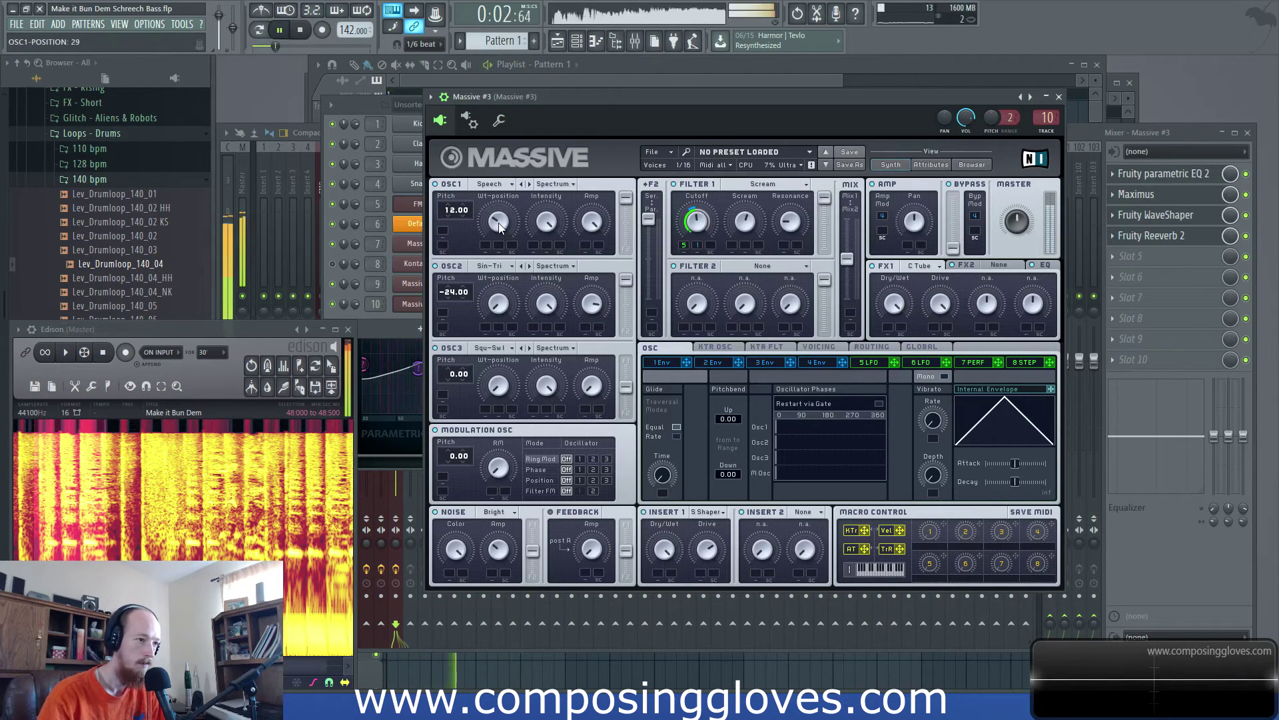
{"action": "key", "text": "space"}
{"action": "key", "text": "space"}
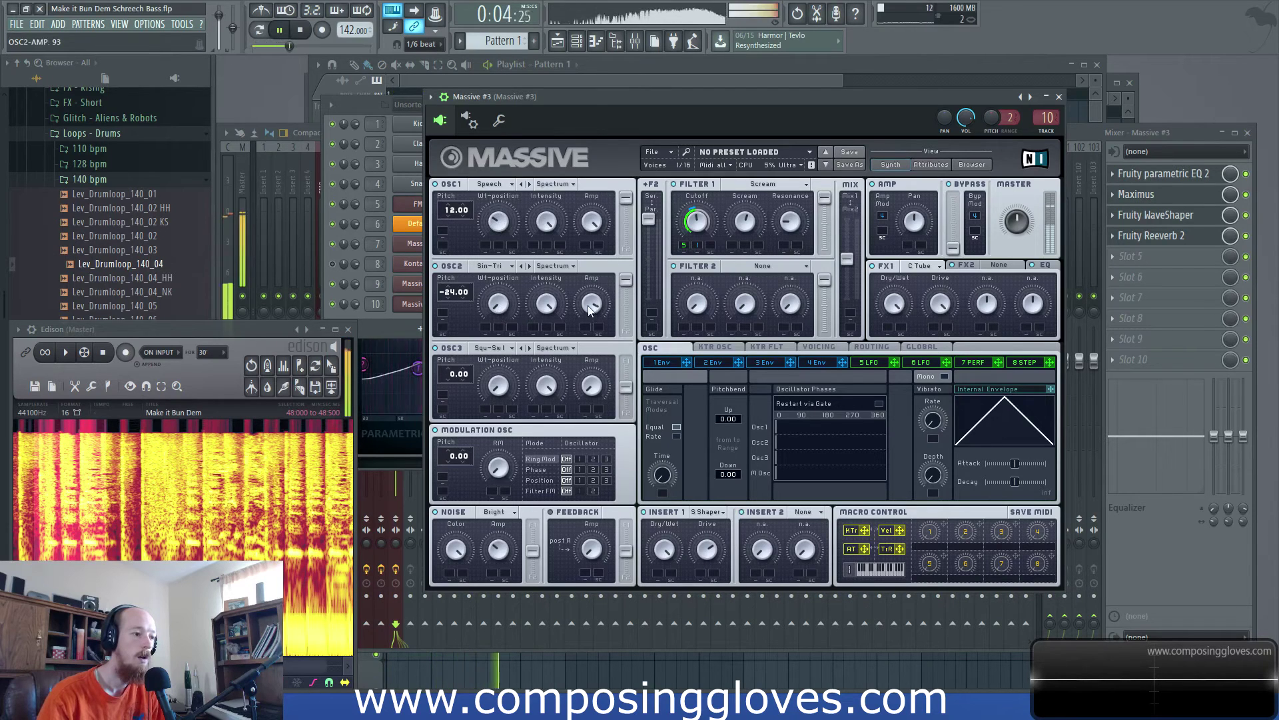
- Set Filter 1's cutoff to 48 and adjust Massive's master volume slightly while playing the pattern
{"action": "left_click", "coordinate": [697, 228]}
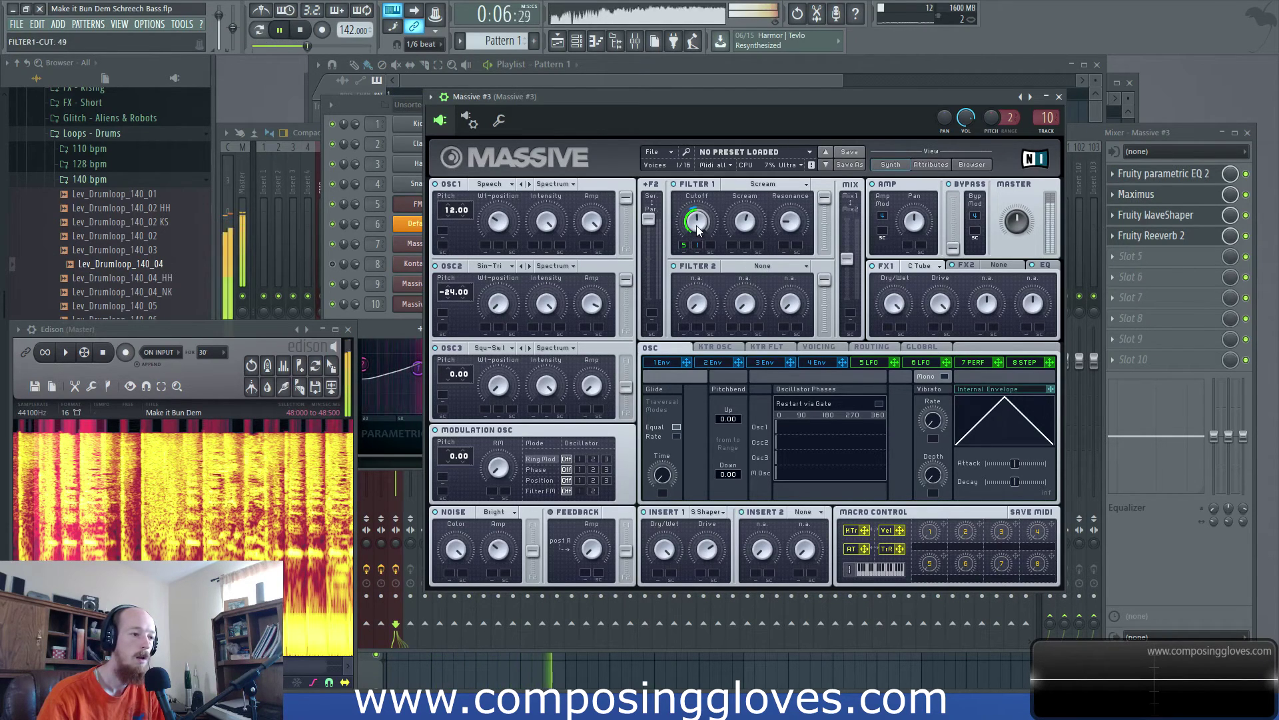
{"action": "left_click_drag", "start_coordinate": [697, 228], "coordinate": [701, 230]}
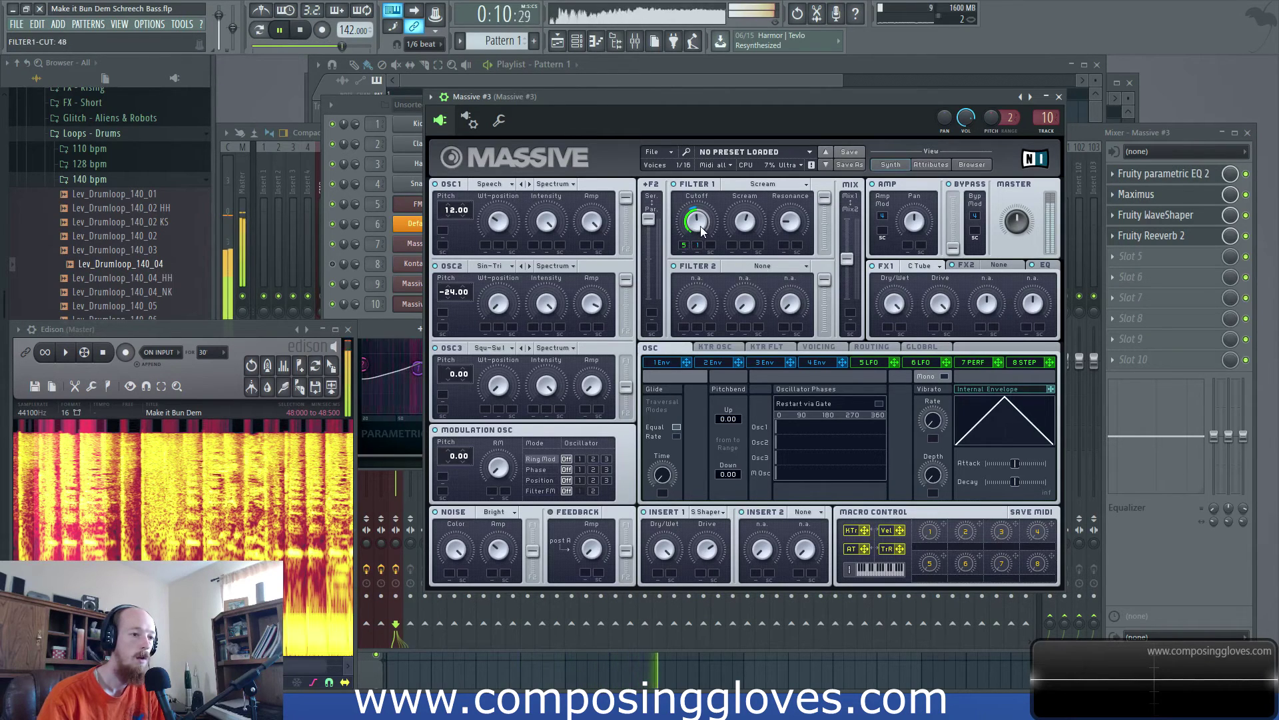
{"action": "left_click", "coordinate": [1018, 214]}
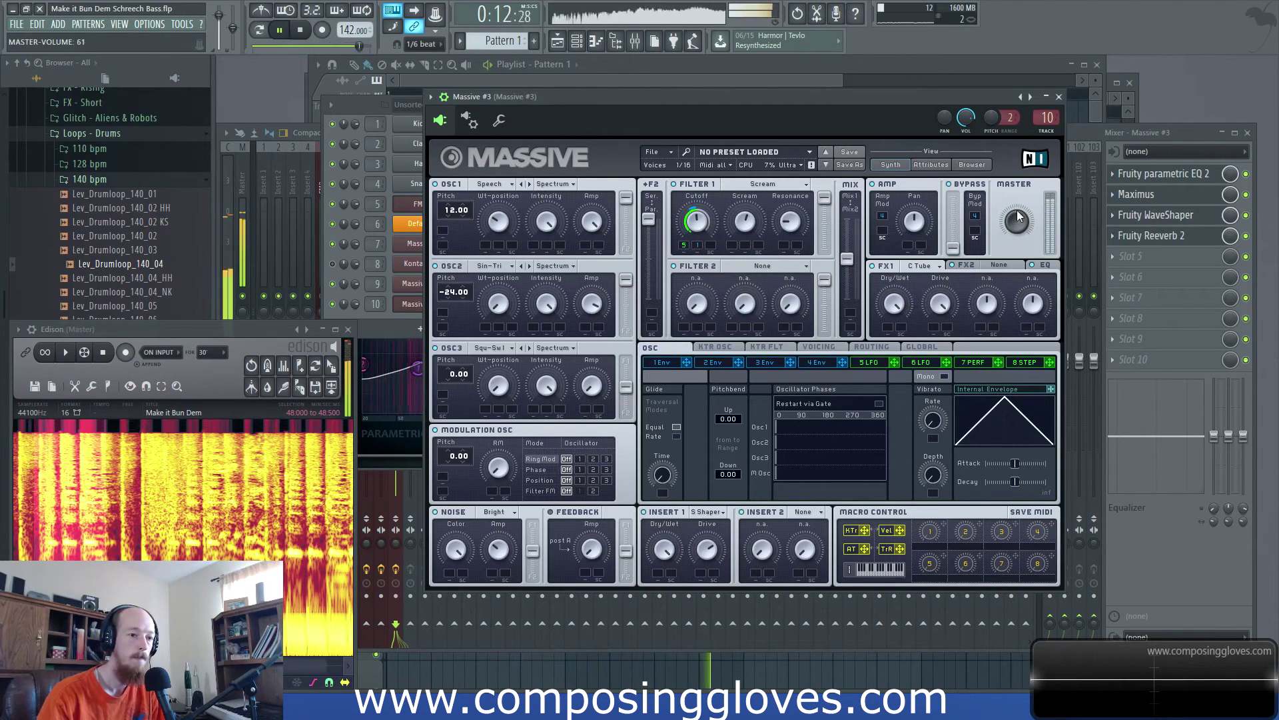
{"action": "left_click_drag", "start_coordinate": [1018, 215], "coordinate": [1016, 225]}
{"action": "key", "text": "space"}
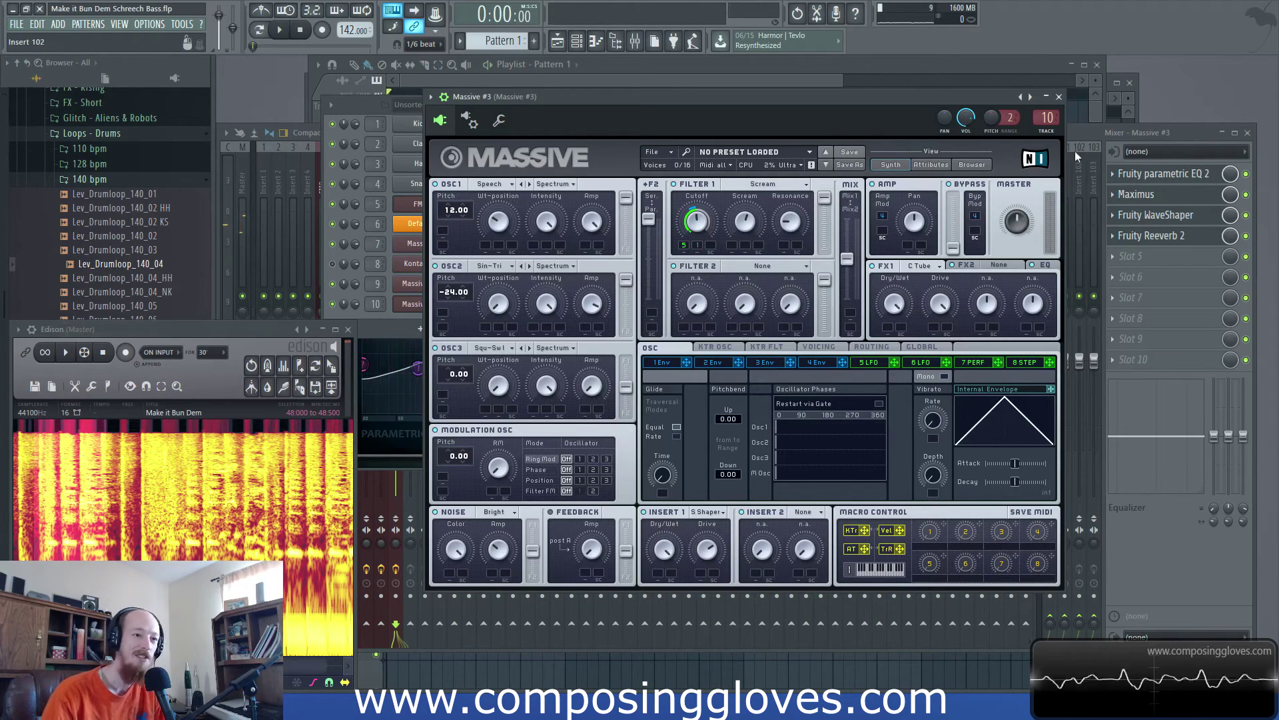
- Move the Massive window aside, reopen the WaveShaper on the Massive #3 mixer track and listen to the pattern
{"action": "left_click_drag", "start_coordinate": [849, 95], "coordinate": [793, 94]}
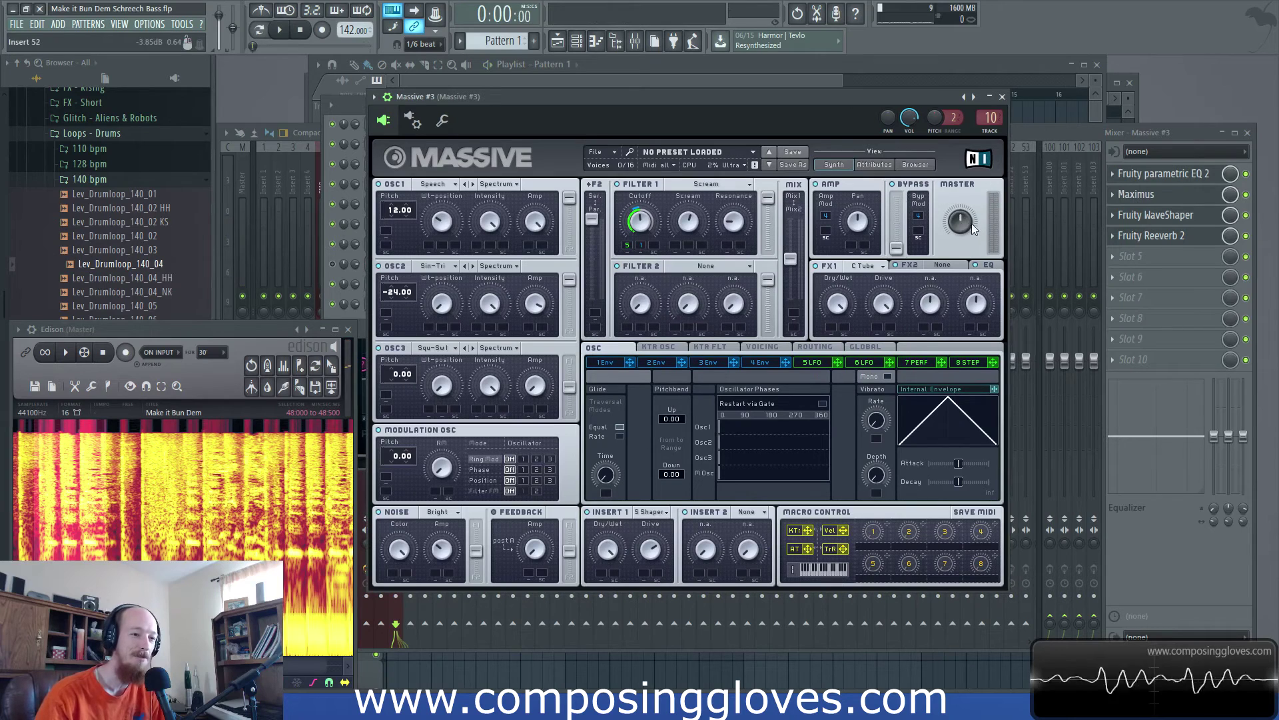
{"action": "left_click", "coordinate": [1178, 136]}
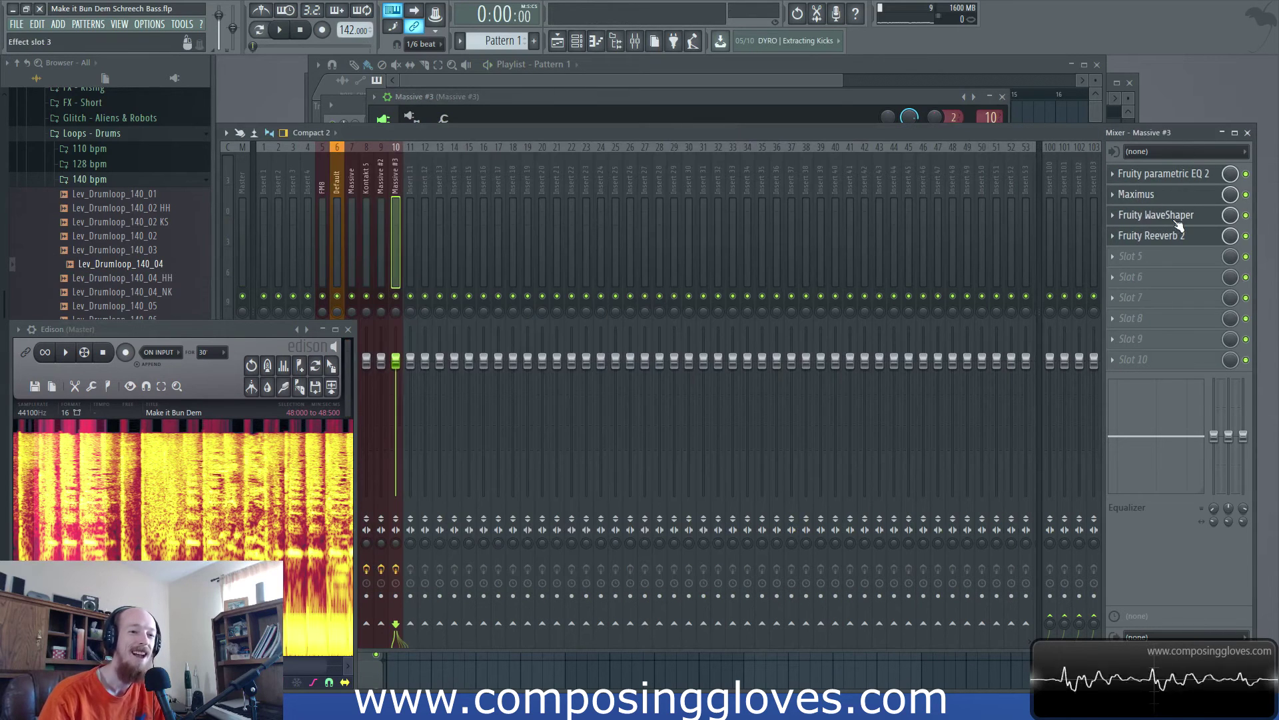
{"action": "left_click", "coordinate": [1172, 218]}
{"action": "key", "text": "space"}
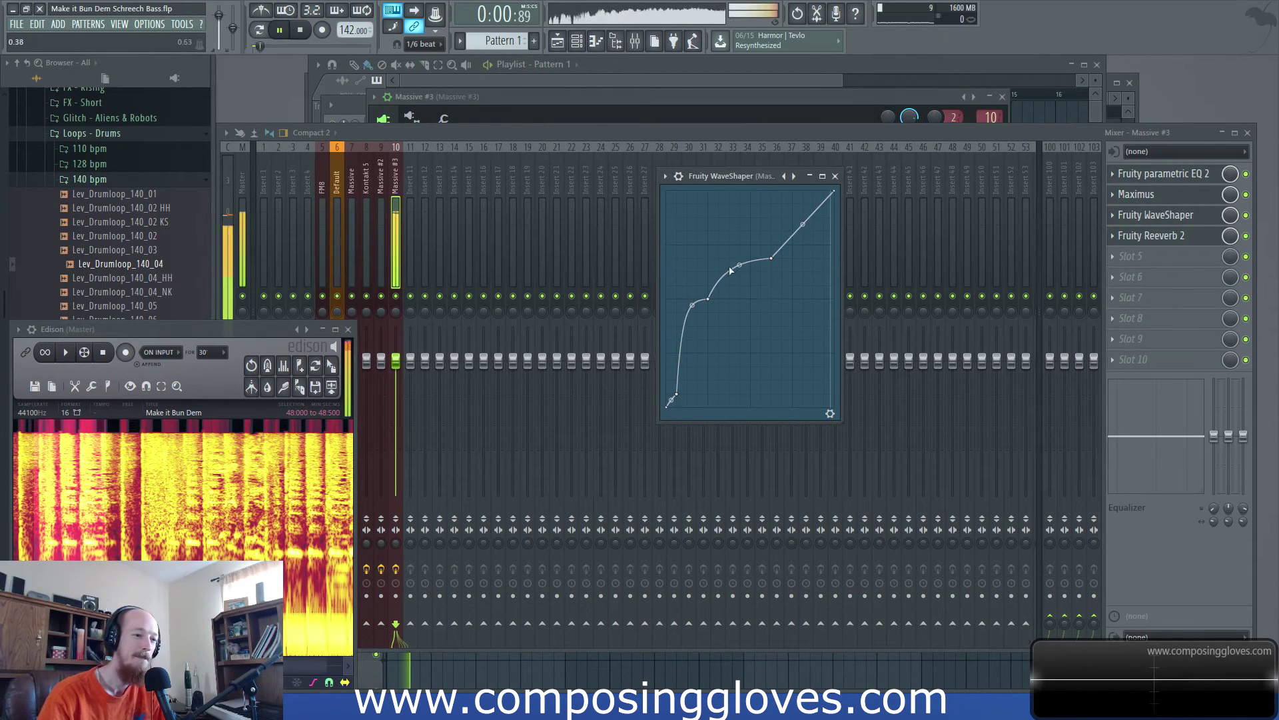
{"action": "key", "text": "space"}
- Unmute the Kontakt 5 channel in the channel rack and play the arrangement
{"action": "key", "text": "F5"}
{"action": "key", "text": "F6"}
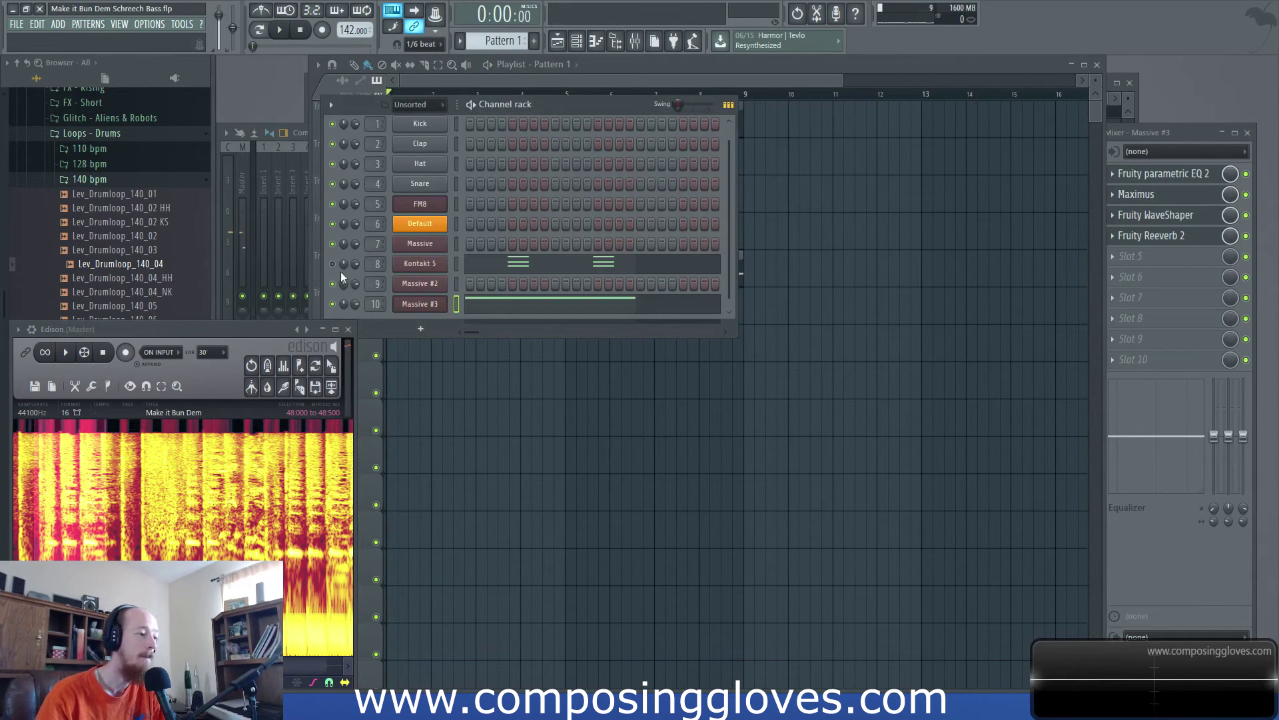
{"action": "key", "text": "space"}
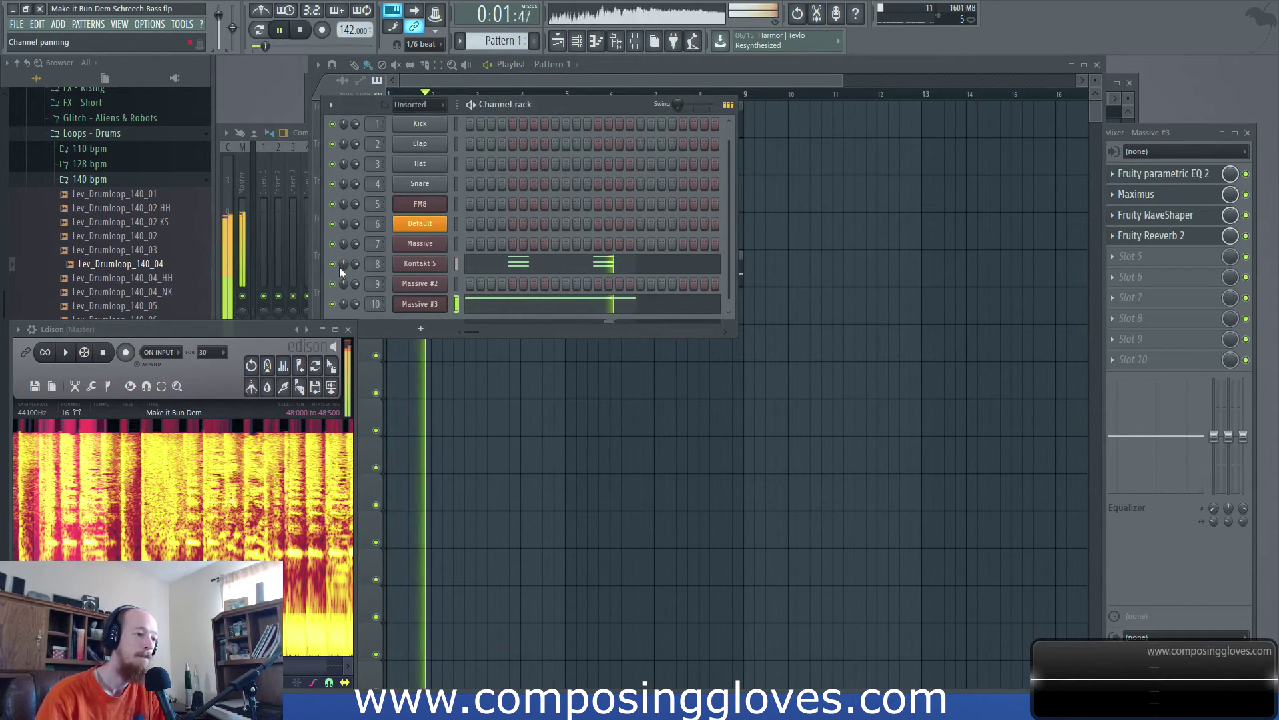
{"action": "key", "text": "space"}
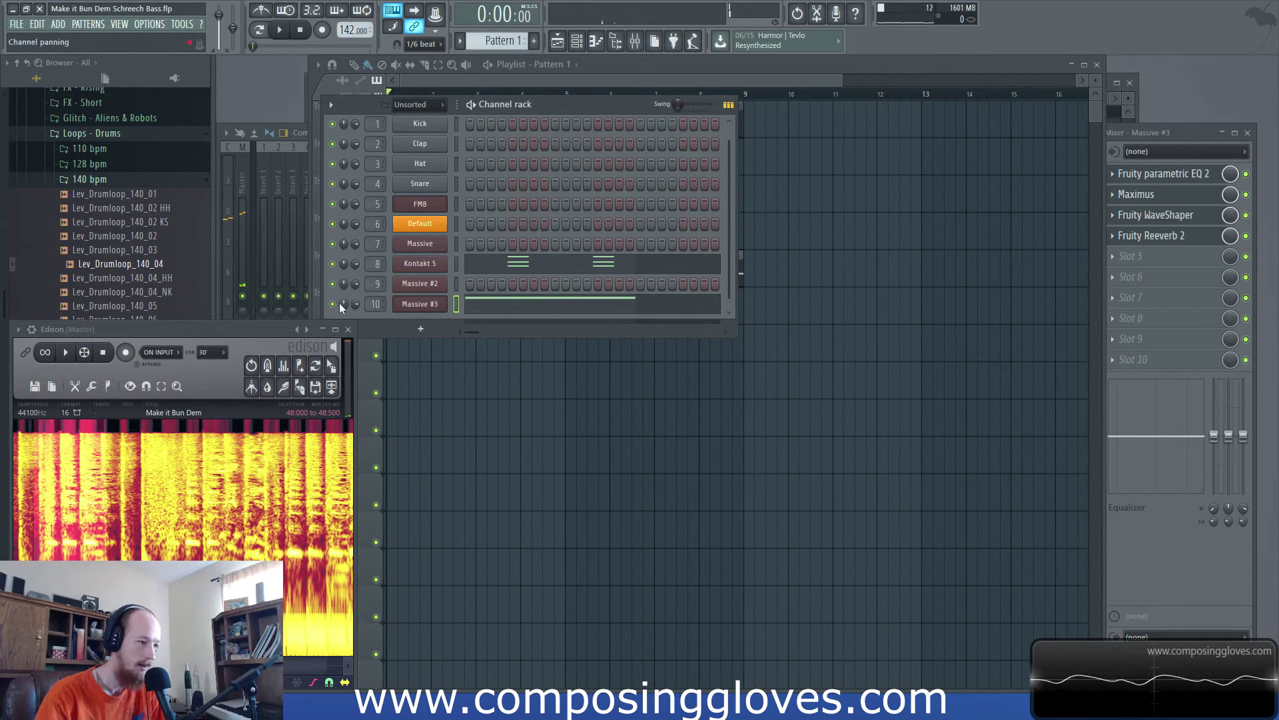
- Paste Massive #3's notes into the Massive channel and play the pattern with Massive #3 muted
{"action": "right_click", "coordinate": [428, 261]}
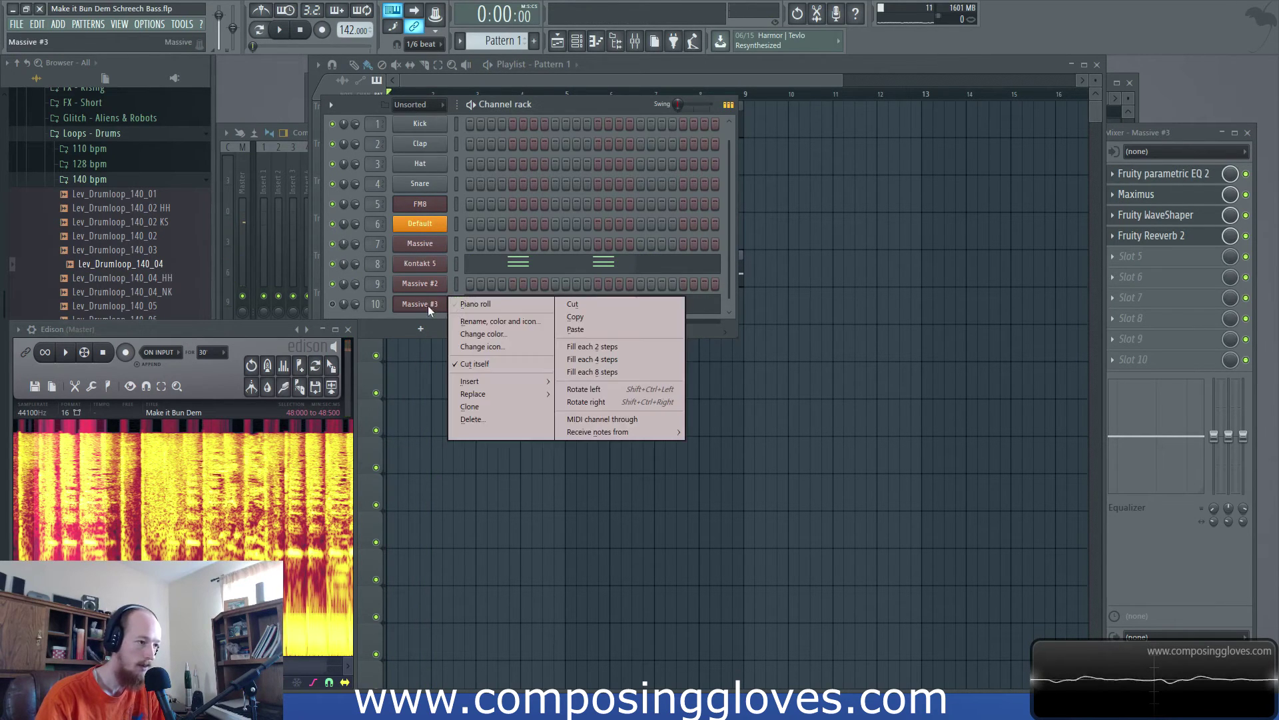
{"action": "right_click", "coordinate": [420, 245]}
{"action": "right_click", "coordinate": [420, 245]}
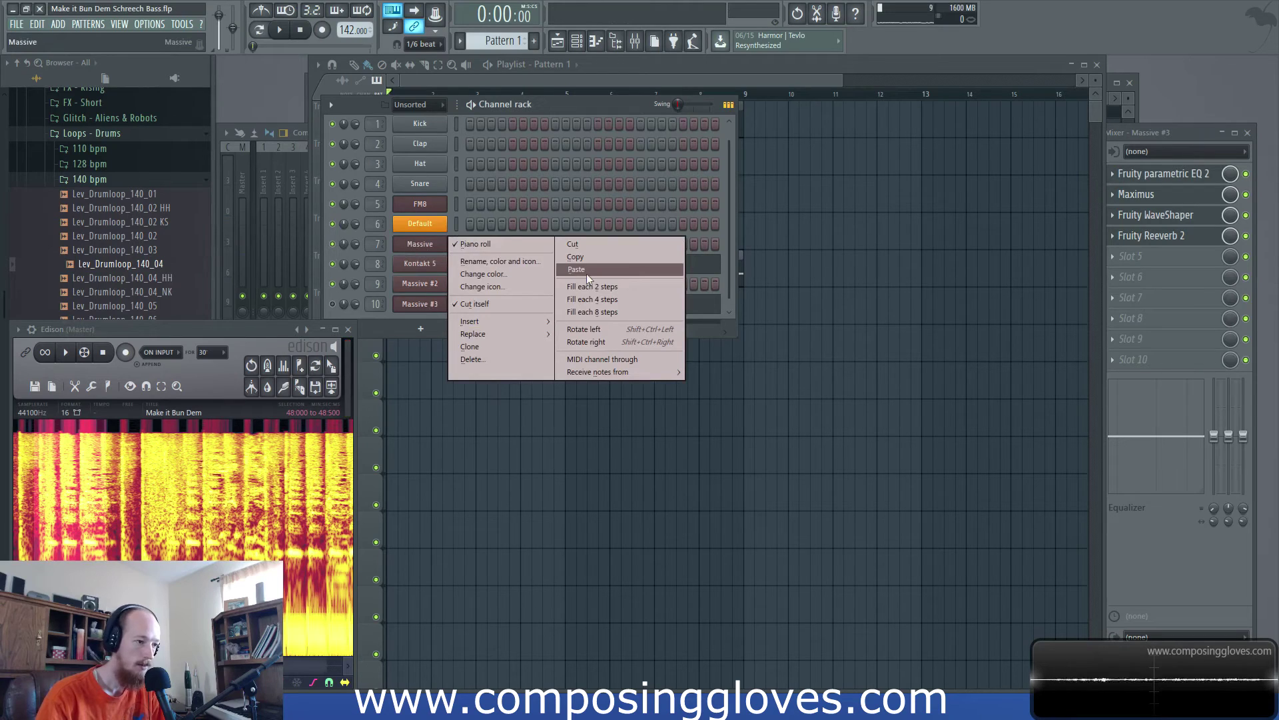
{"action": "left_click", "coordinate": [612, 270]}
{"action": "key", "text": "space"}
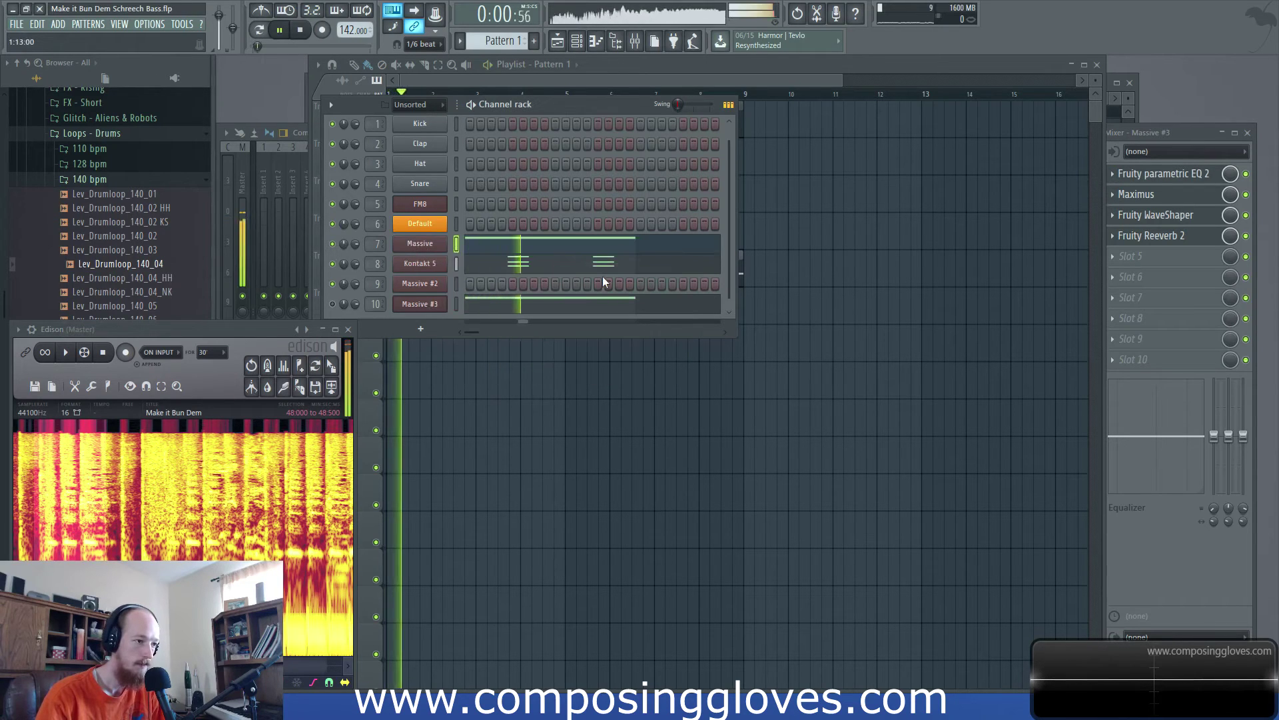
{"action": "key", "text": "space"}
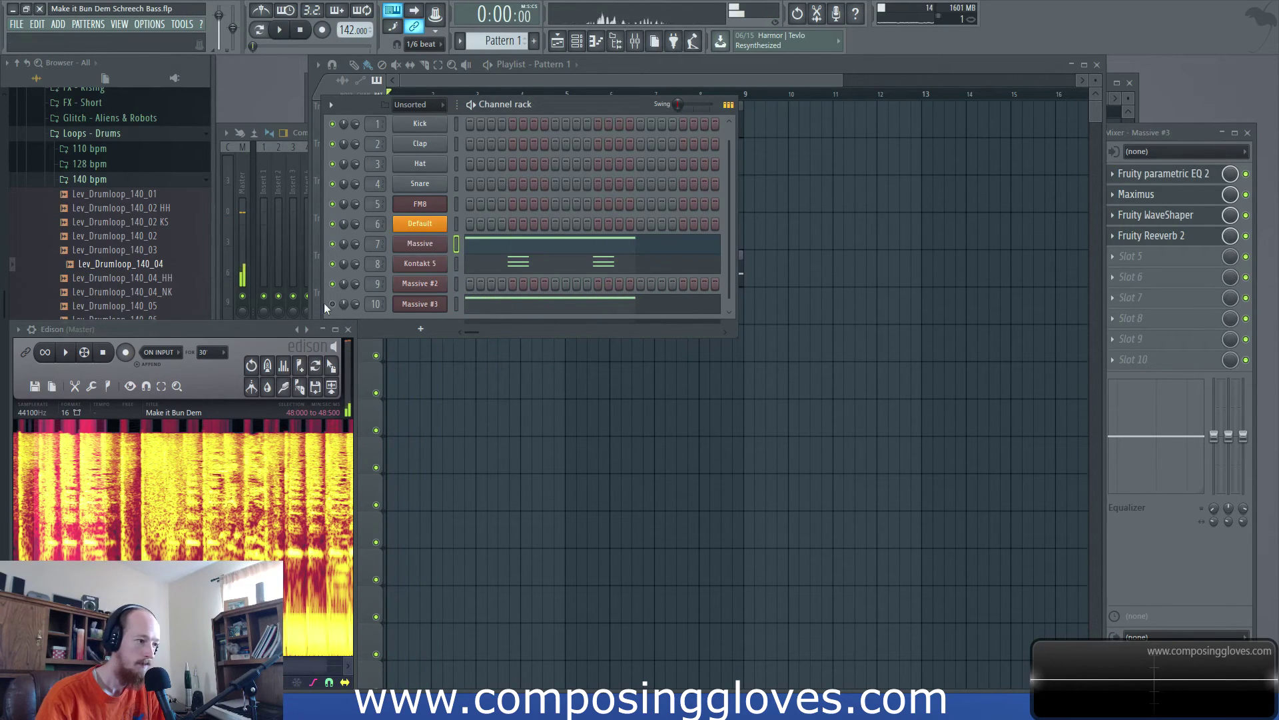
- Mute the Massive channel, play the pattern with Massive #3, and open Massive #3
{"action": "left_click", "coordinate": [332, 243]}
{"action": "key", "text": "space"}
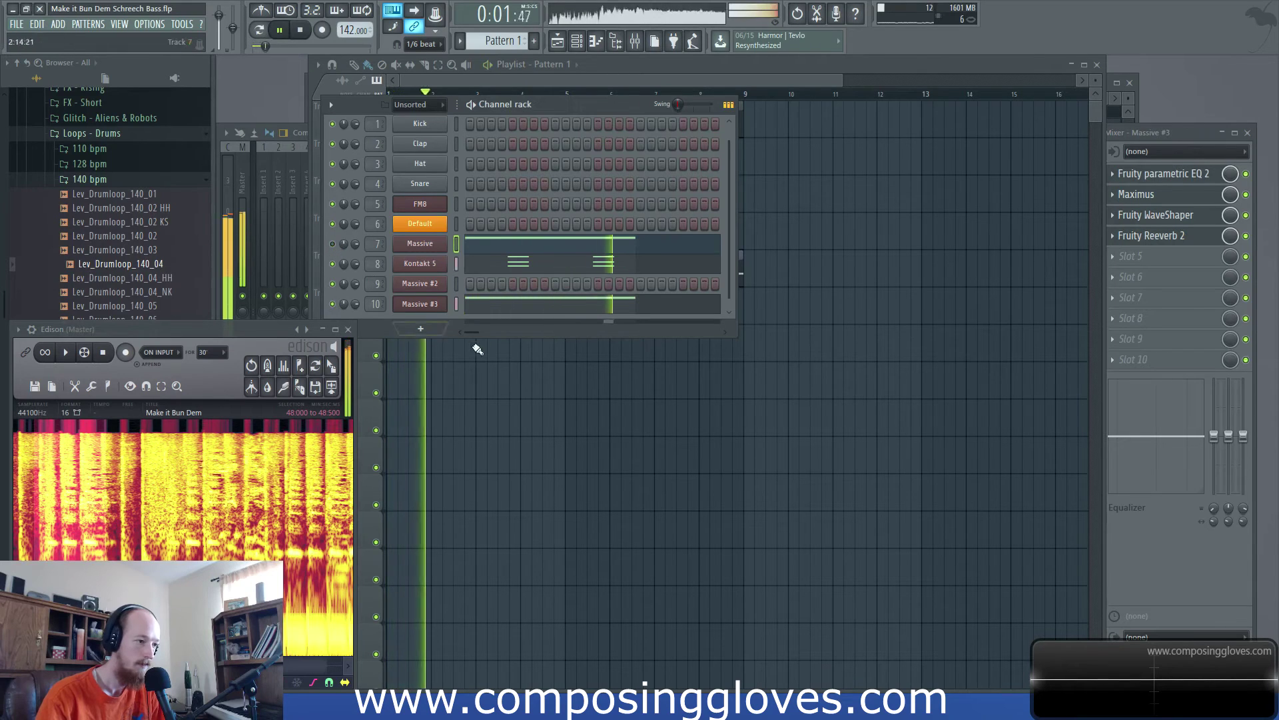
{"action": "left_click", "coordinate": [420, 304]}
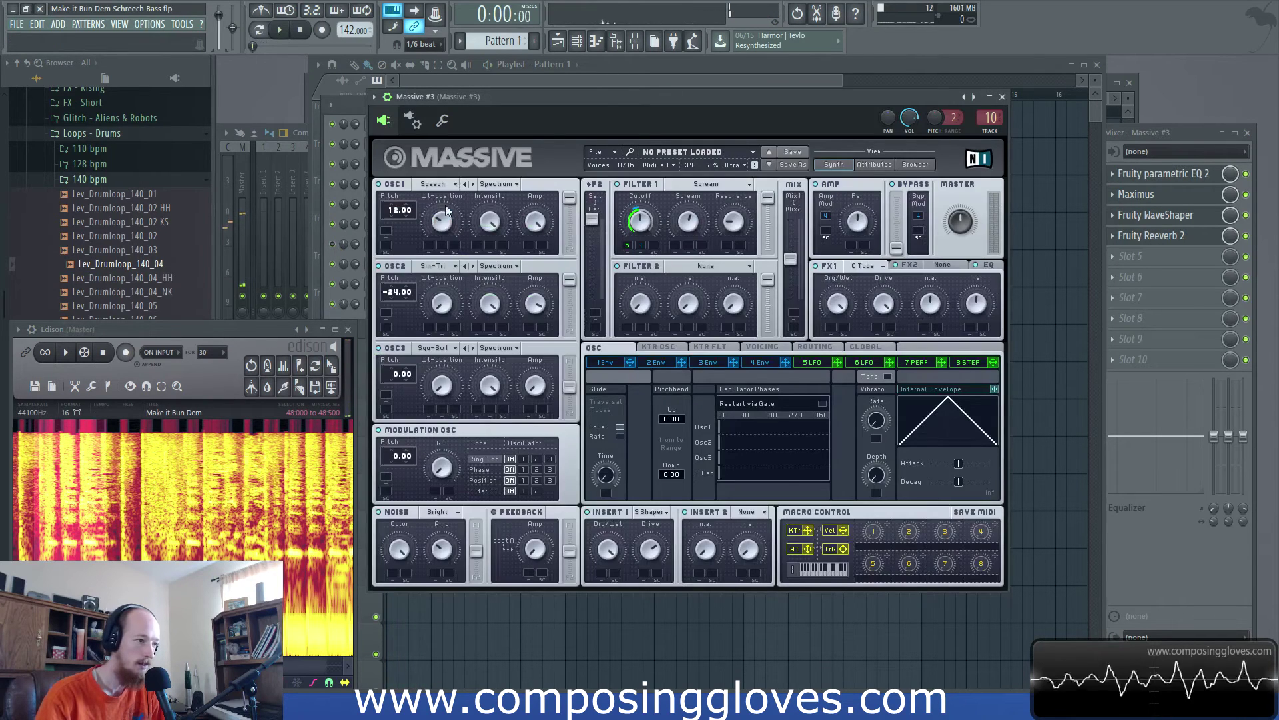
- Try different wavetable positions on oscillator 1 while playing the pattern
{"action": "key", "text": "space"}
{"action": "mouse_move", "coordinate": [442, 222]}
{"action": "left_mouse_down"}
{"action": "mouse_move", "coordinate": [442, 234]}
{"action": "mouse_move", "coordinate": [444, 203]}
{"action": "left_mouse_up"}
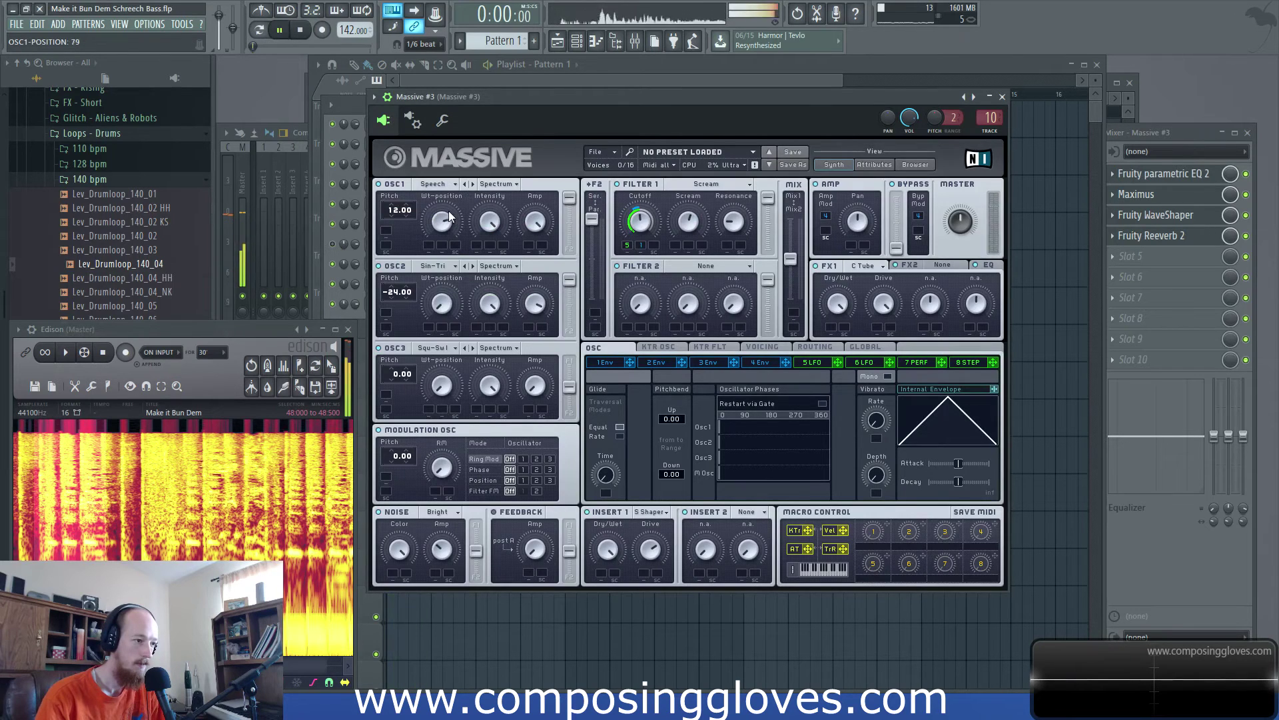
{"action": "left_click_drag", "start_coordinate": [447, 252], "coordinate": [449, 269]}
{"action": "key", "text": "space"}
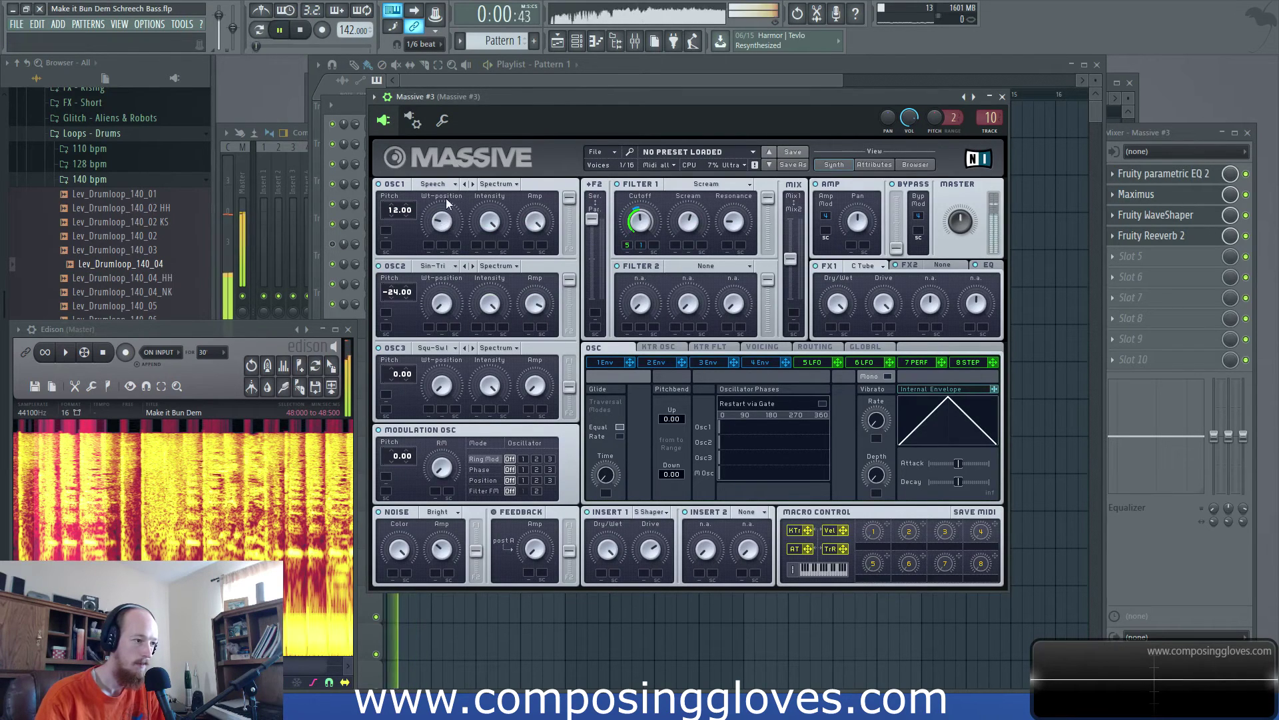
{"action": "key", "text": "space"}
- Play the reference recording in Edison, then try the Modern Talking wavetable on oscillator 1 with the pattern
{"action": "left_click", "coordinate": [65, 352]}
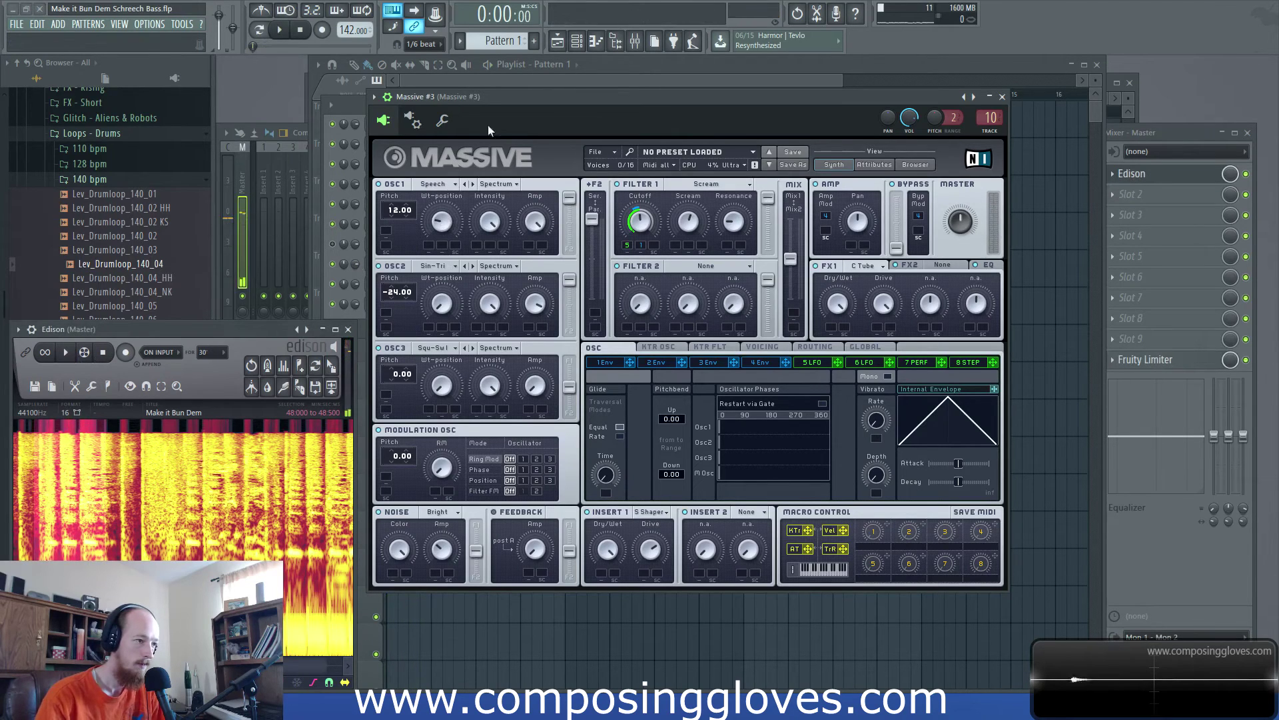
{"action": "left_click", "coordinate": [499, 105]}
{"action": "left_click", "coordinate": [449, 186]}
{"action": "left_click", "coordinate": [611, 206]}
{"action": "key", "text": "space"}
- Audition successive wavetables on oscillator 1, including Formant Saw and Sonic, while playing the pattern
{"action": "left_click", "coordinate": [472, 185]}
{"action": "left_click", "coordinate": [472, 185]}
{"action": "key", "text": "space"}
{"action": "left_click", "coordinate": [472, 185]}
{"action": "key", "text": "space"}
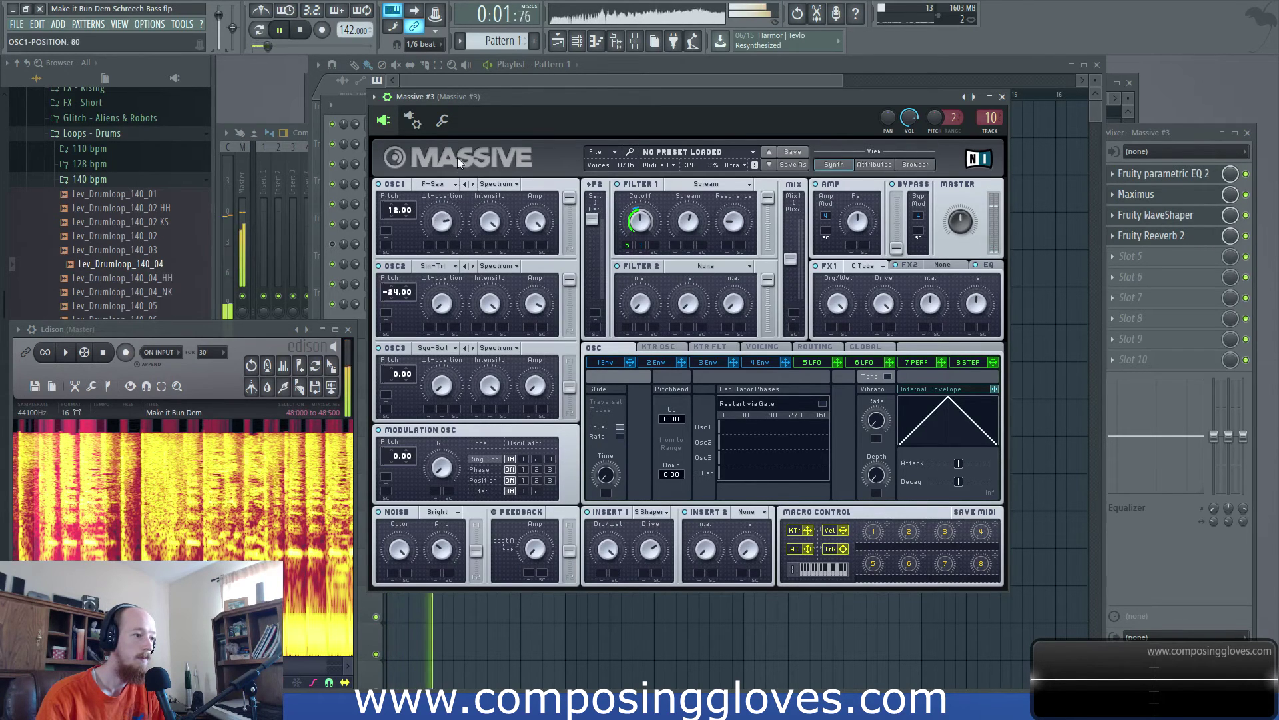
{"action": "left_click", "coordinate": [474, 186]}
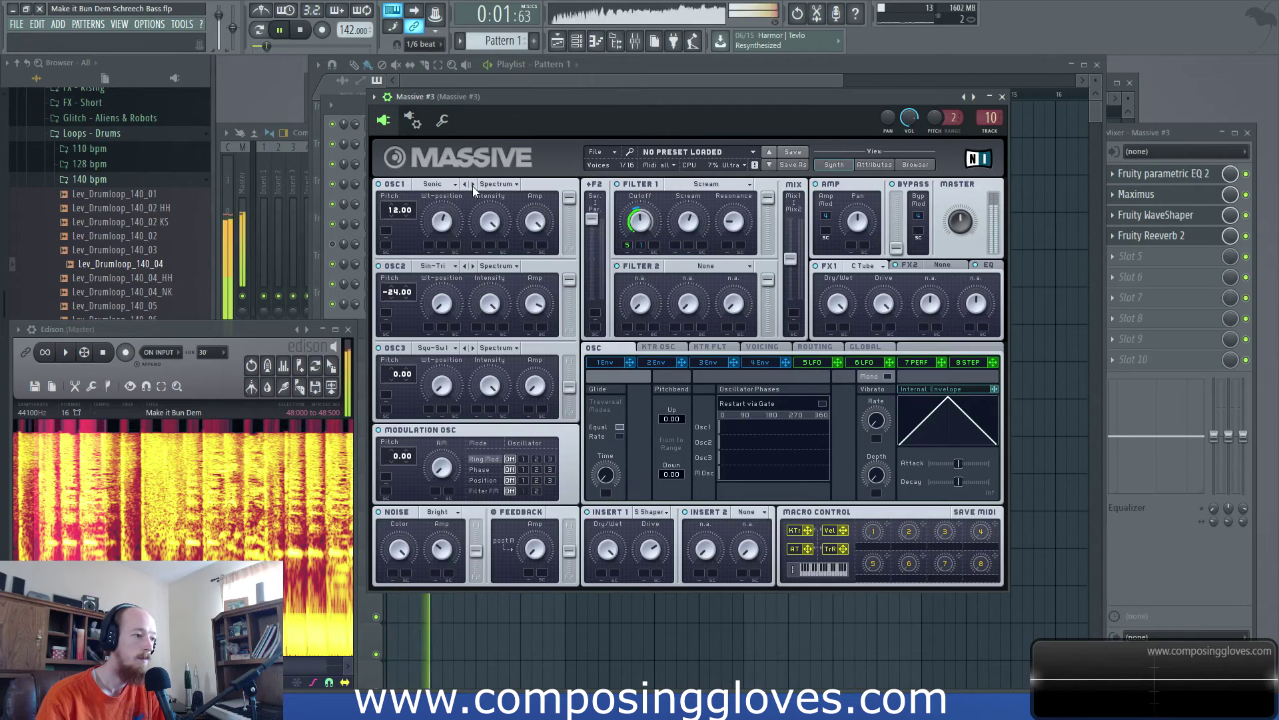
{"action": "key", "text": "space"}
- Set oscillator 1 to the Disto wavetable at position 61 and test its intensity around 48 during playback
{"action": "left_click", "coordinate": [452, 185]}
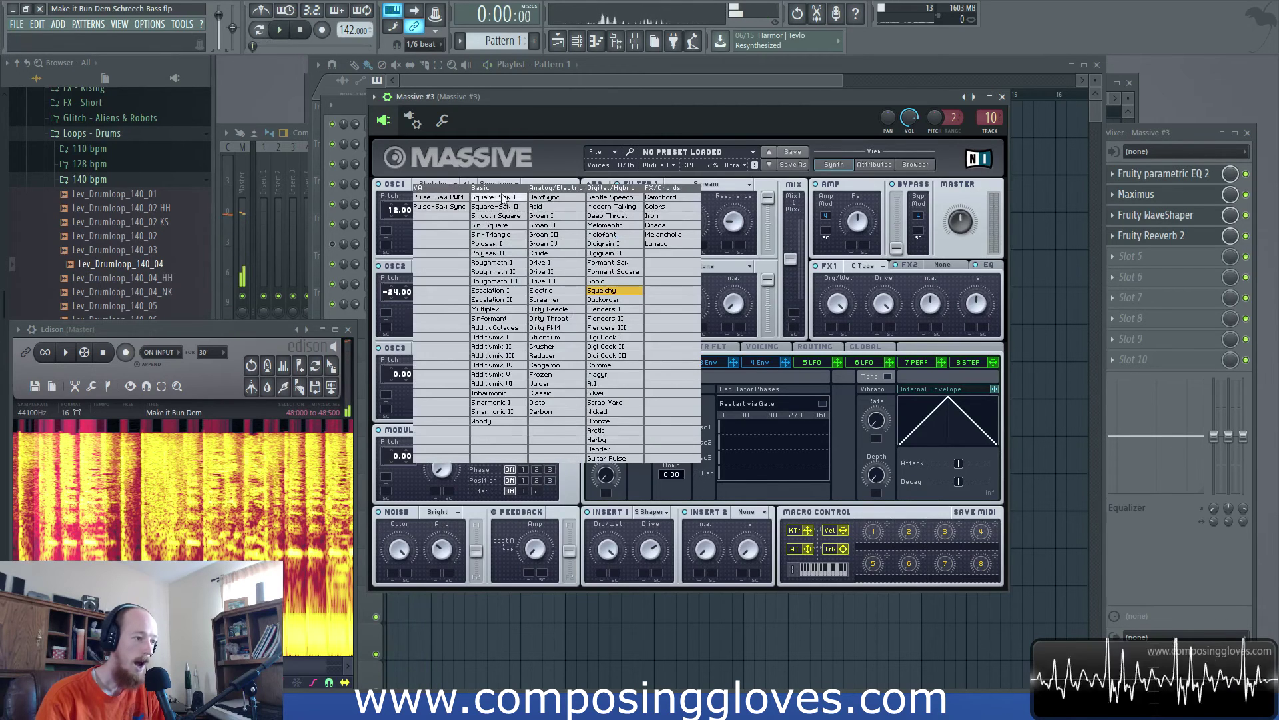
{"action": "left_click", "coordinate": [551, 403]}
{"action": "key", "text": "space"}
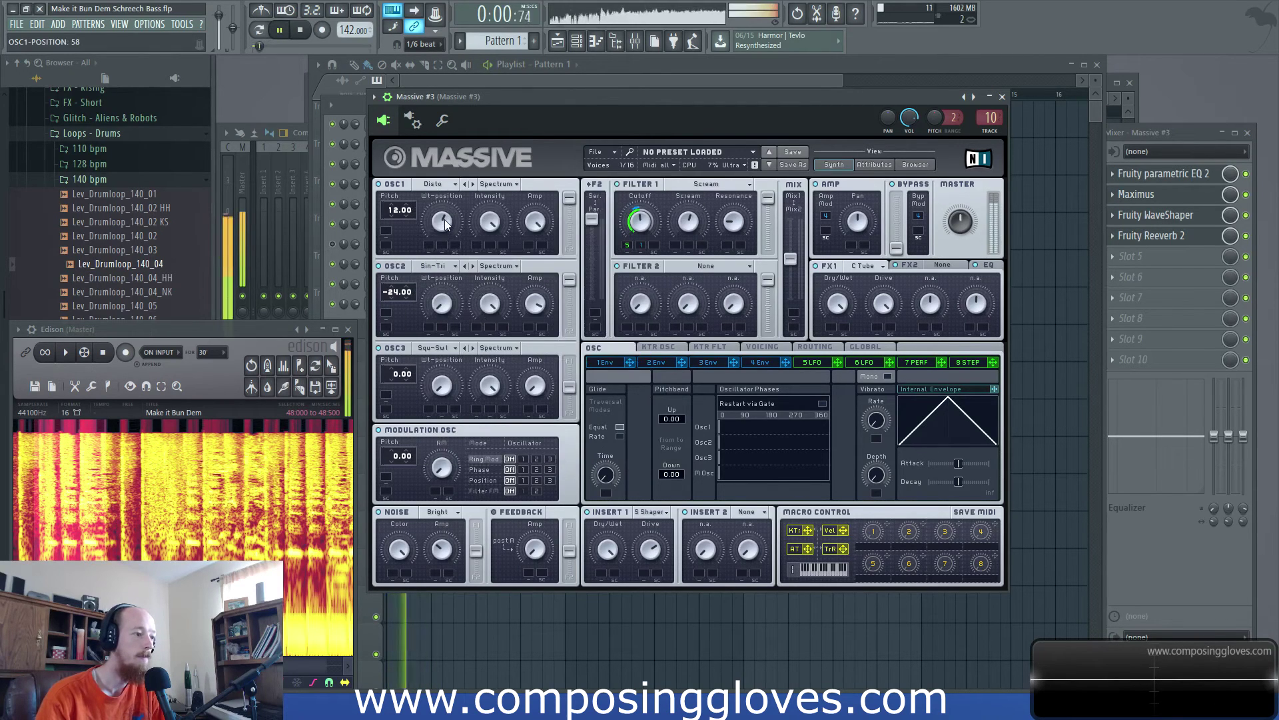
{"action": "key", "text": "space"}
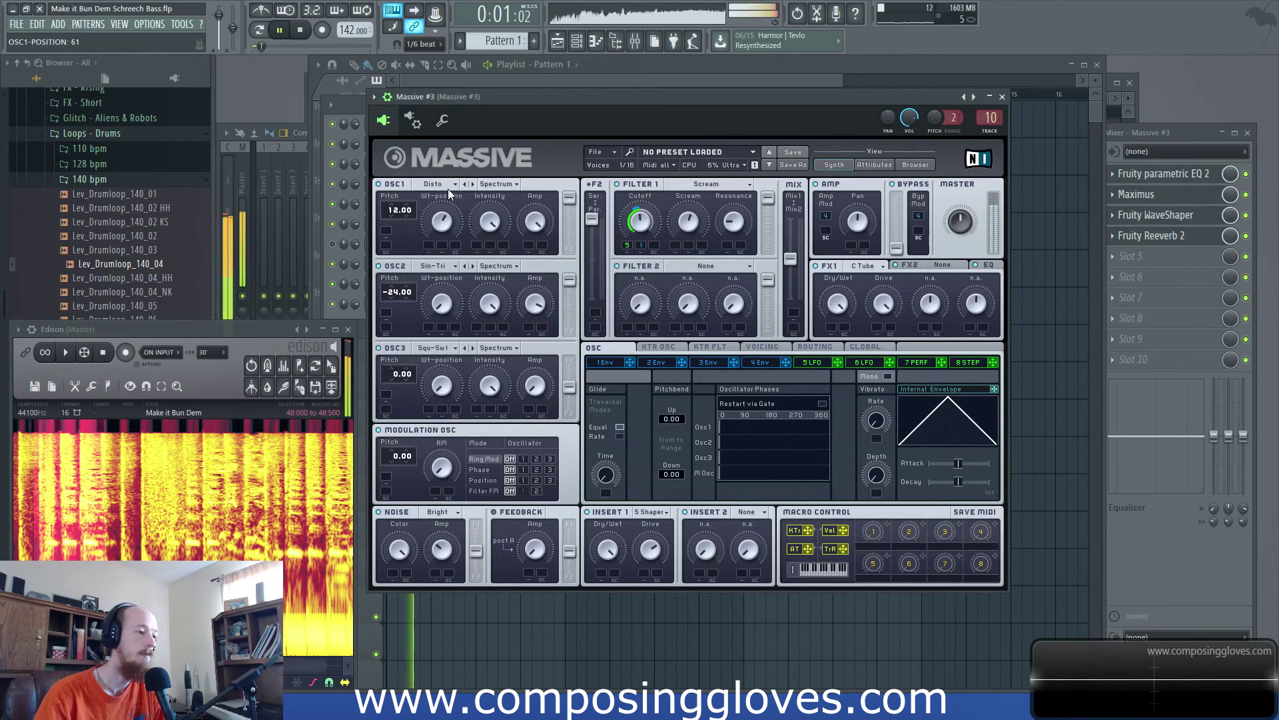
{"action": "key", "text": "space"}
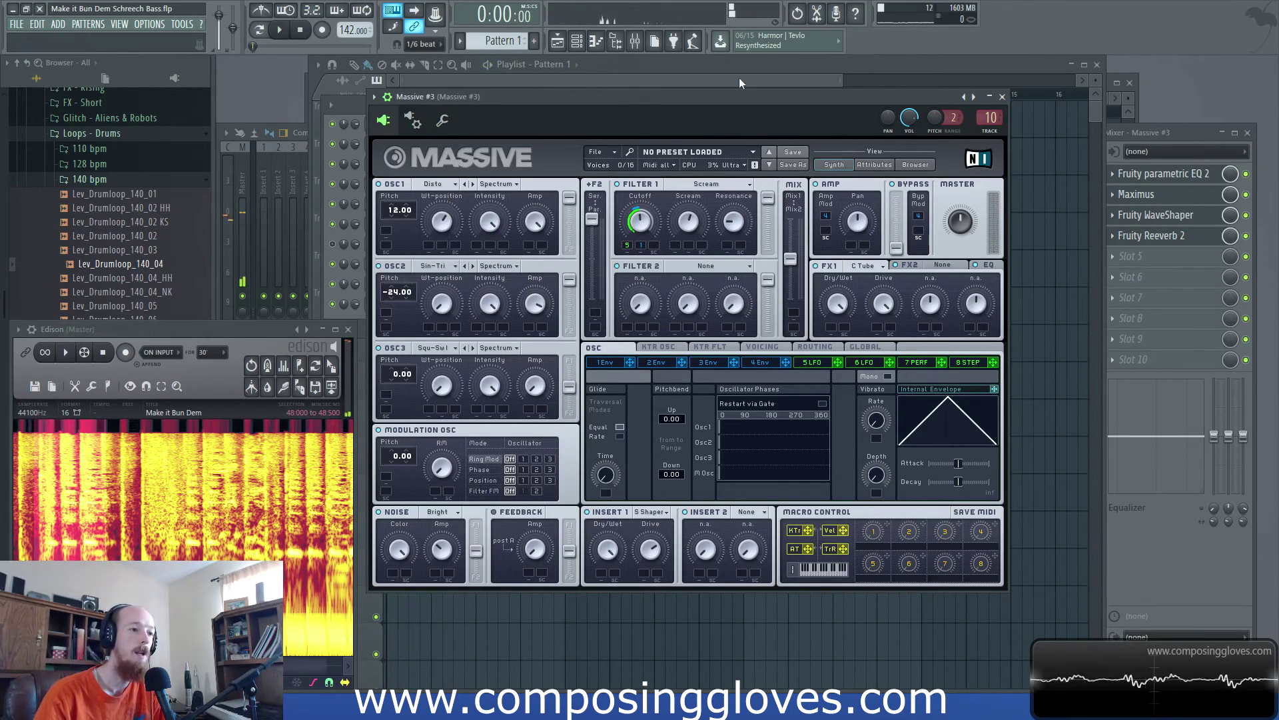
{"action": "key", "text": "space"}
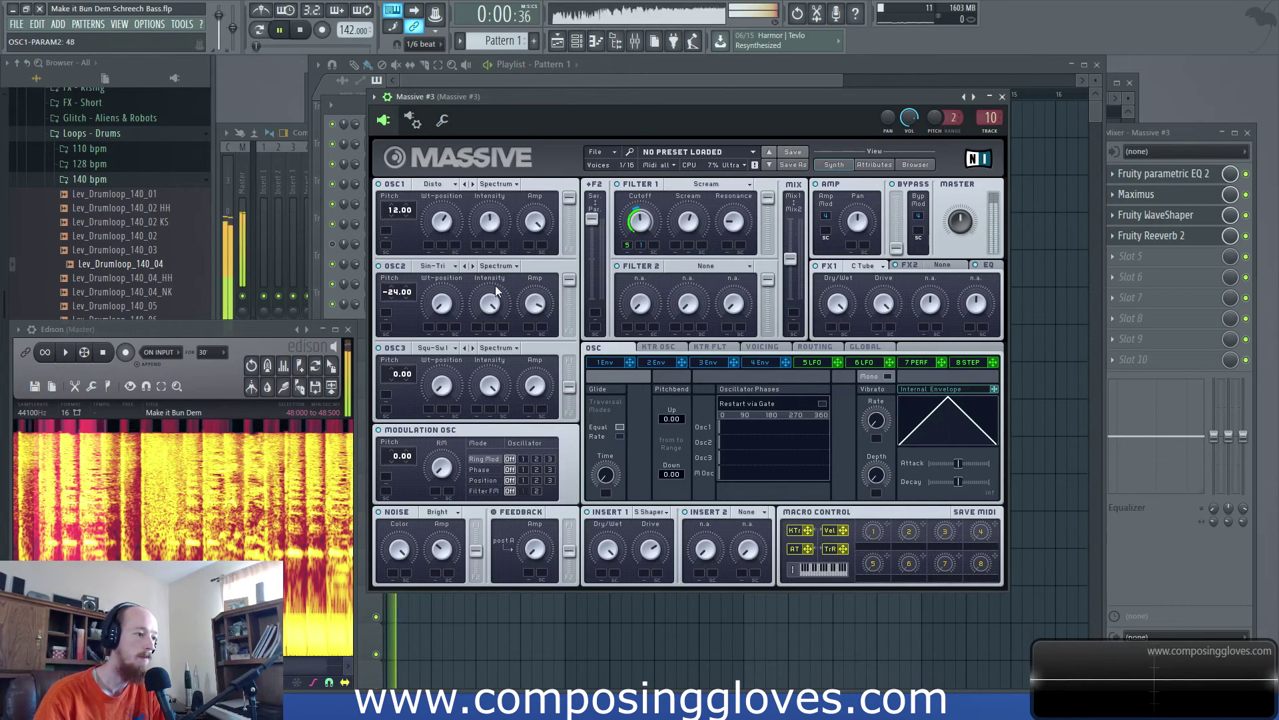
{"action": "key", "text": "space"}
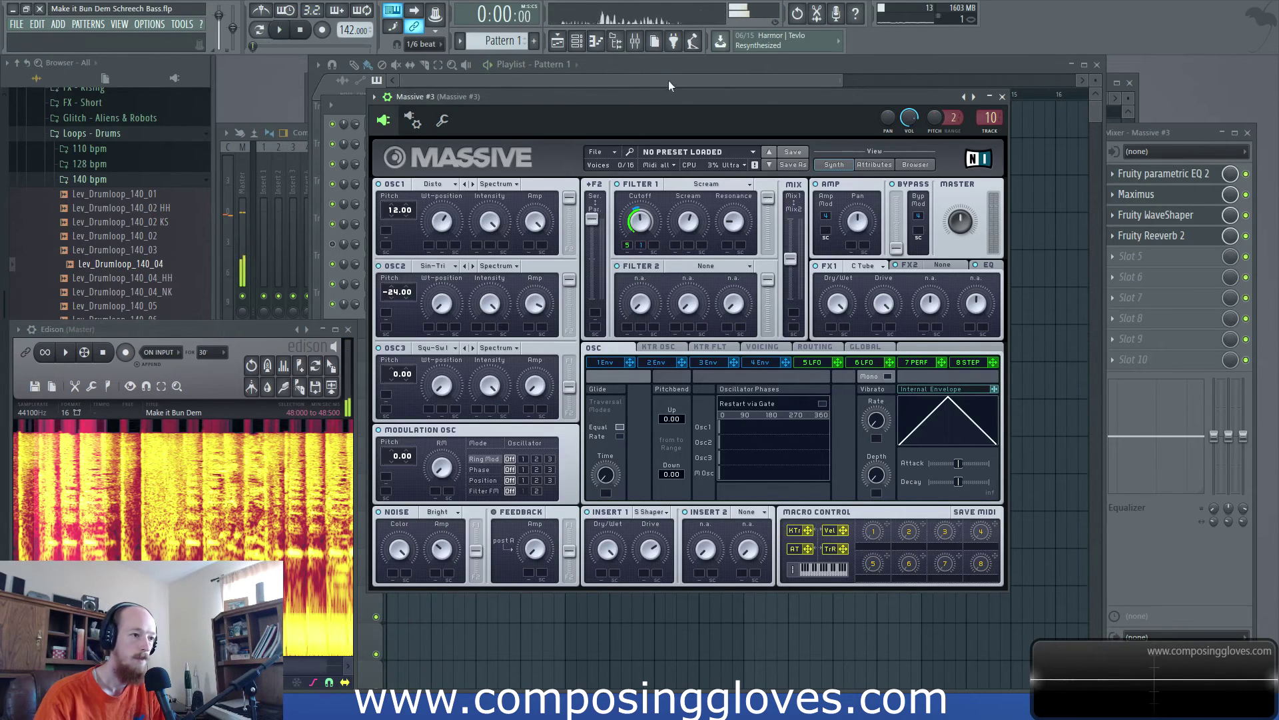
- Bring the playlist forward and play the arrangement with the drum loop
{"action": "left_click", "coordinate": [669, 80]}
{"action": "key", "text": "space"}
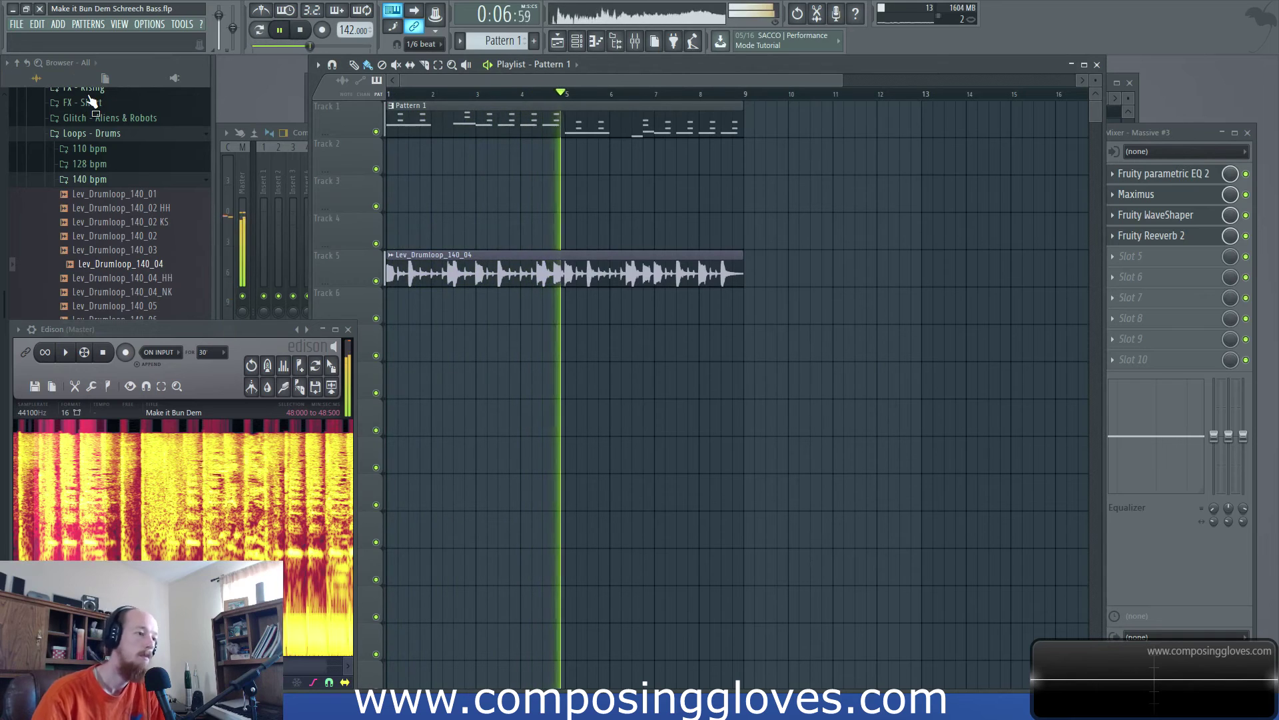
{"action": "key", "text": "space"}
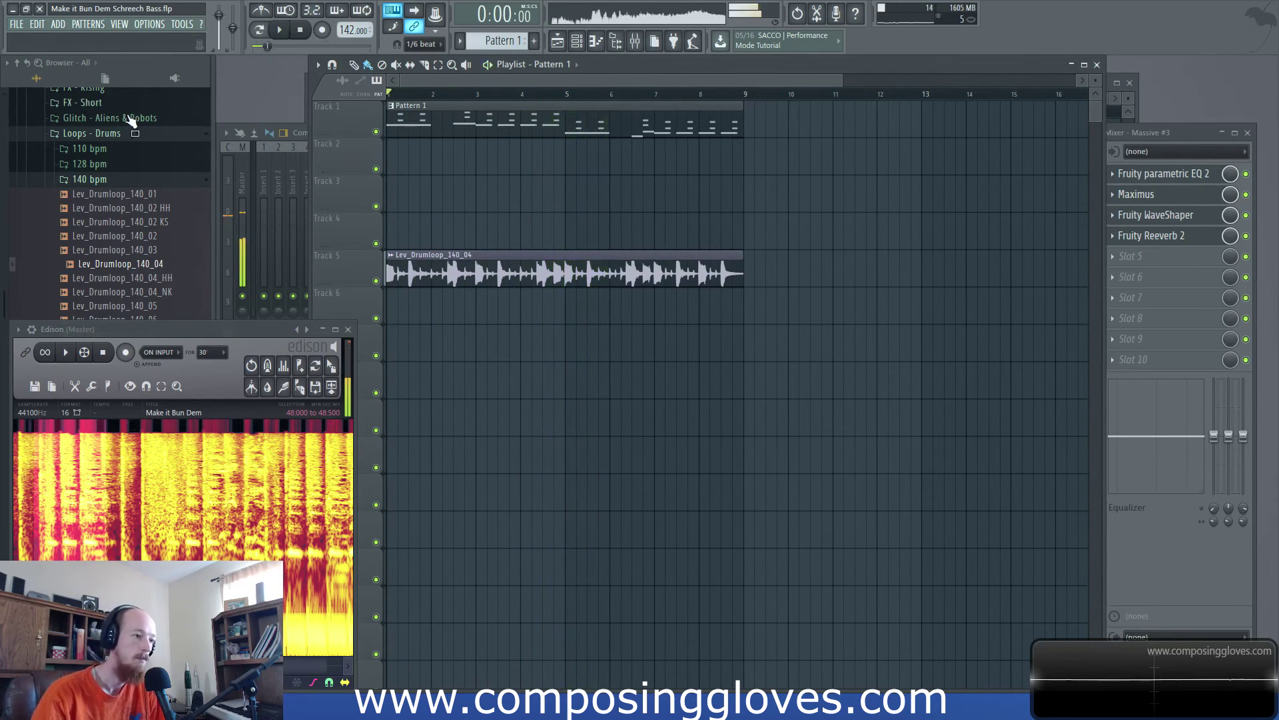
- Reopen Massive #3 and try a Dimension Expander in FX2 with size 2 and dry/wet 64 during playback
{"action": "key", "text": "F6"}
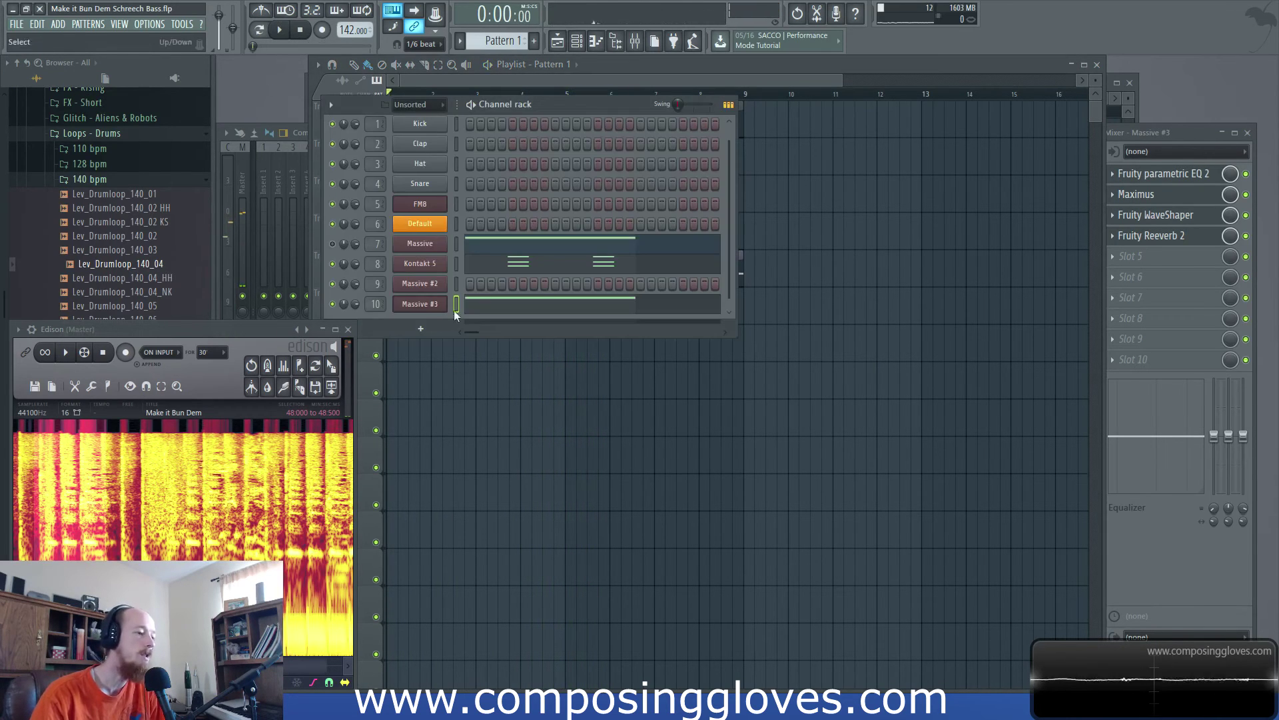
{"action": "left_click", "coordinate": [420, 304]}
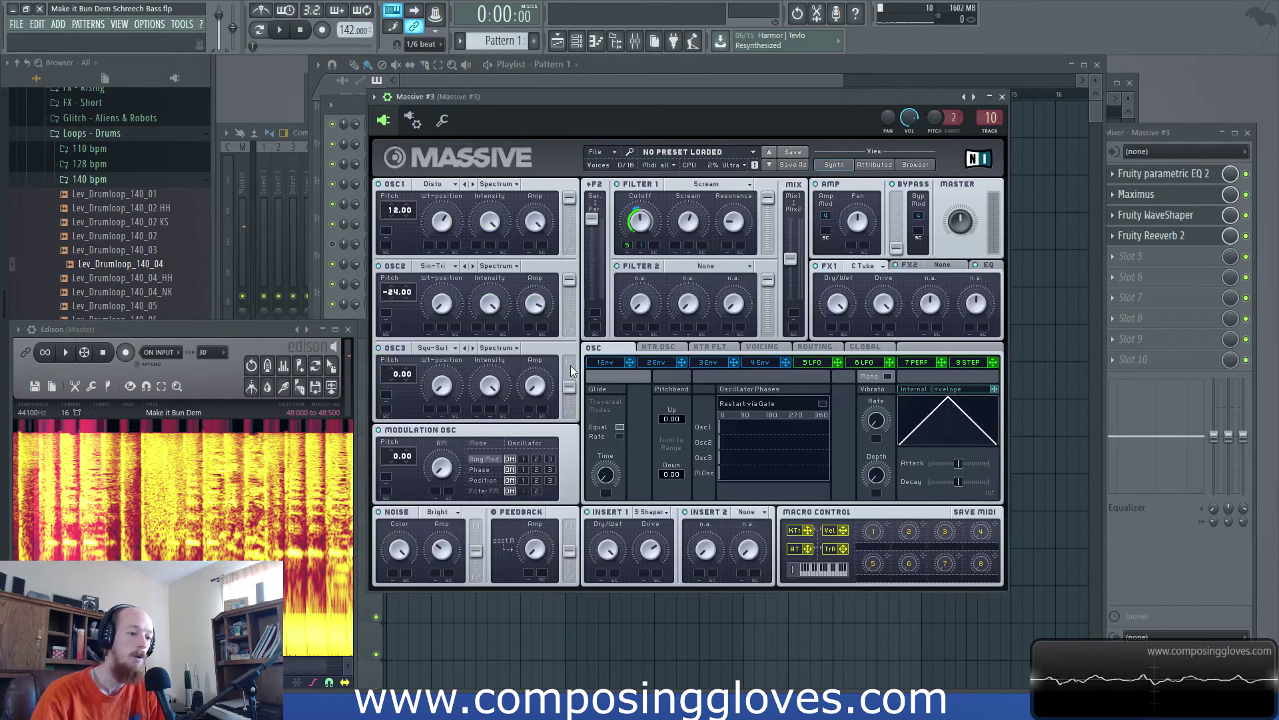
{"action": "left_click", "coordinate": [944, 264]}
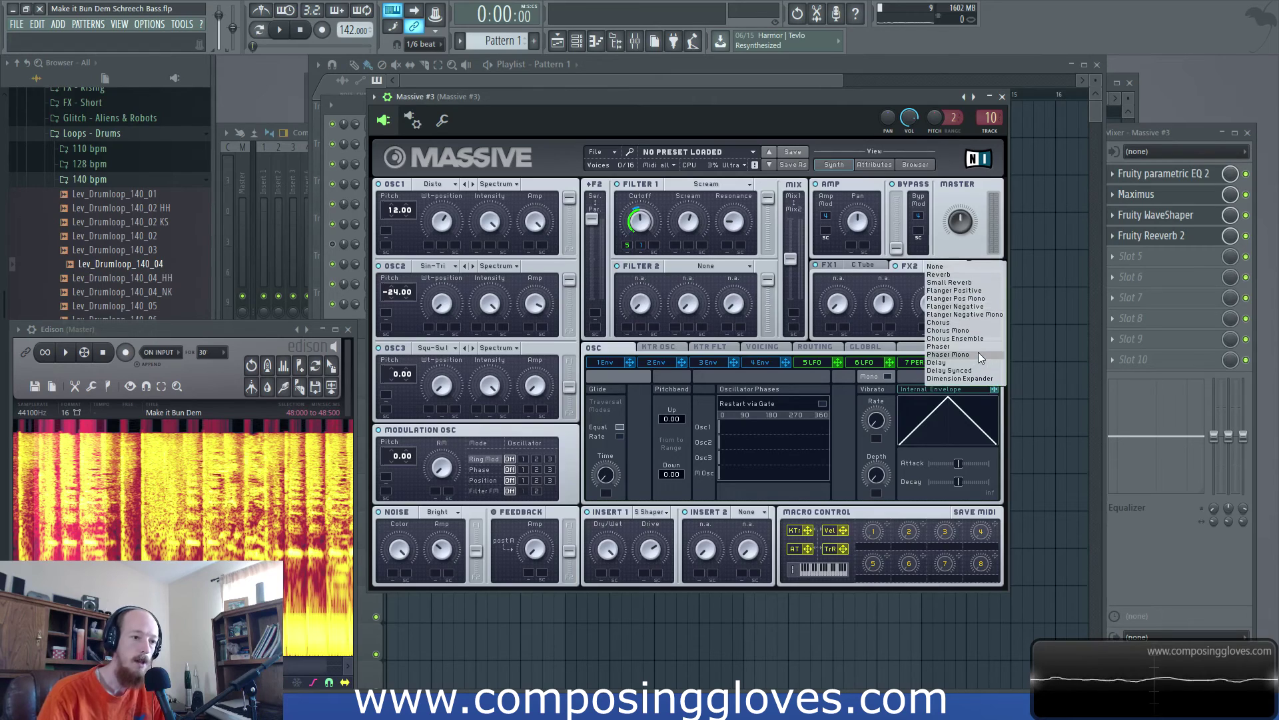
{"action": "left_click", "coordinate": [984, 377]}
{"action": "left_click_drag", "start_coordinate": [838, 300], "coordinate": [886, 350]}
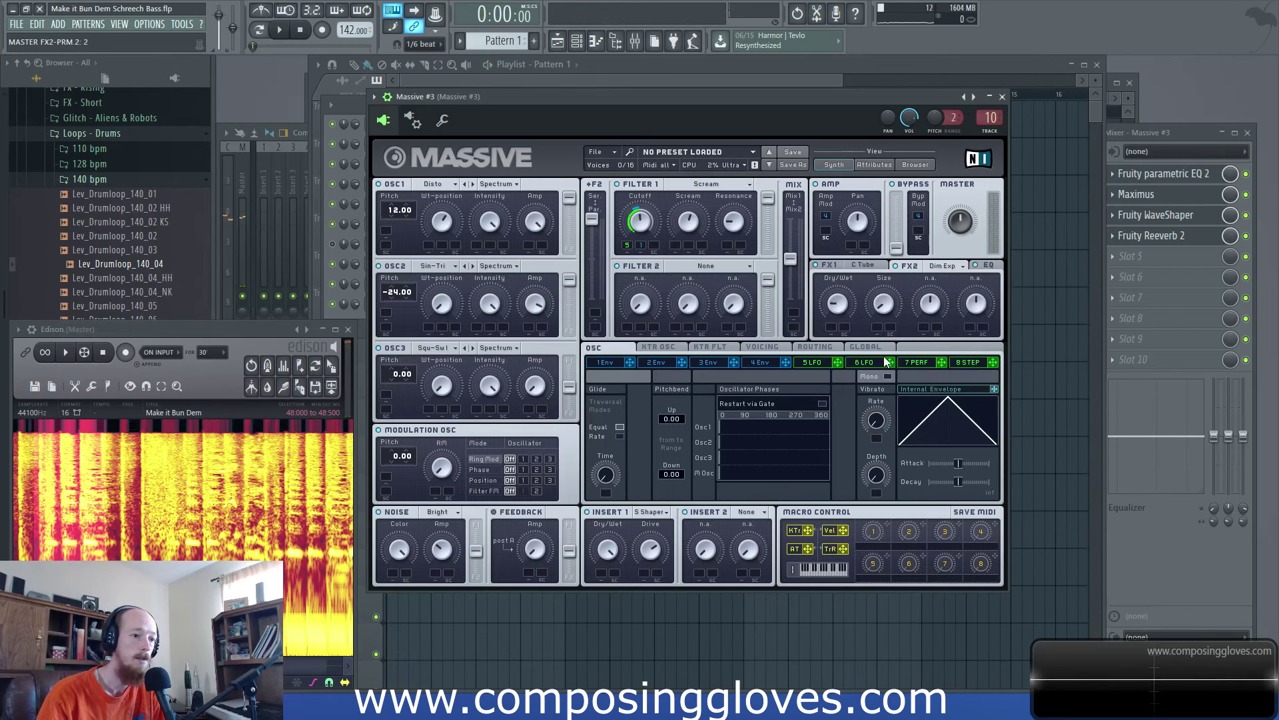
{"action": "key", "text": "space"}
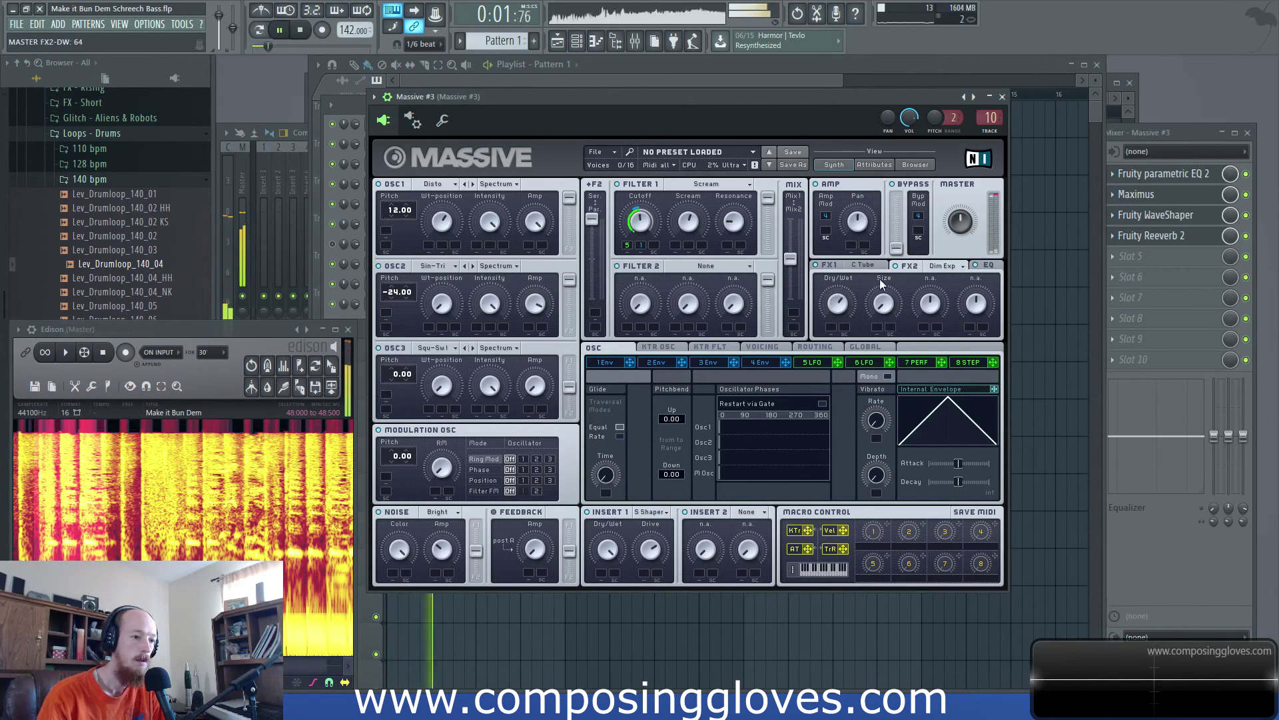
{"action": "key", "text": "space"}
- Set FX2 back to None and play the pattern with the FX1 tube settings shown
{"action": "left_click", "coordinate": [950, 266]}
{"action": "left_click", "coordinate": [973, 266]}
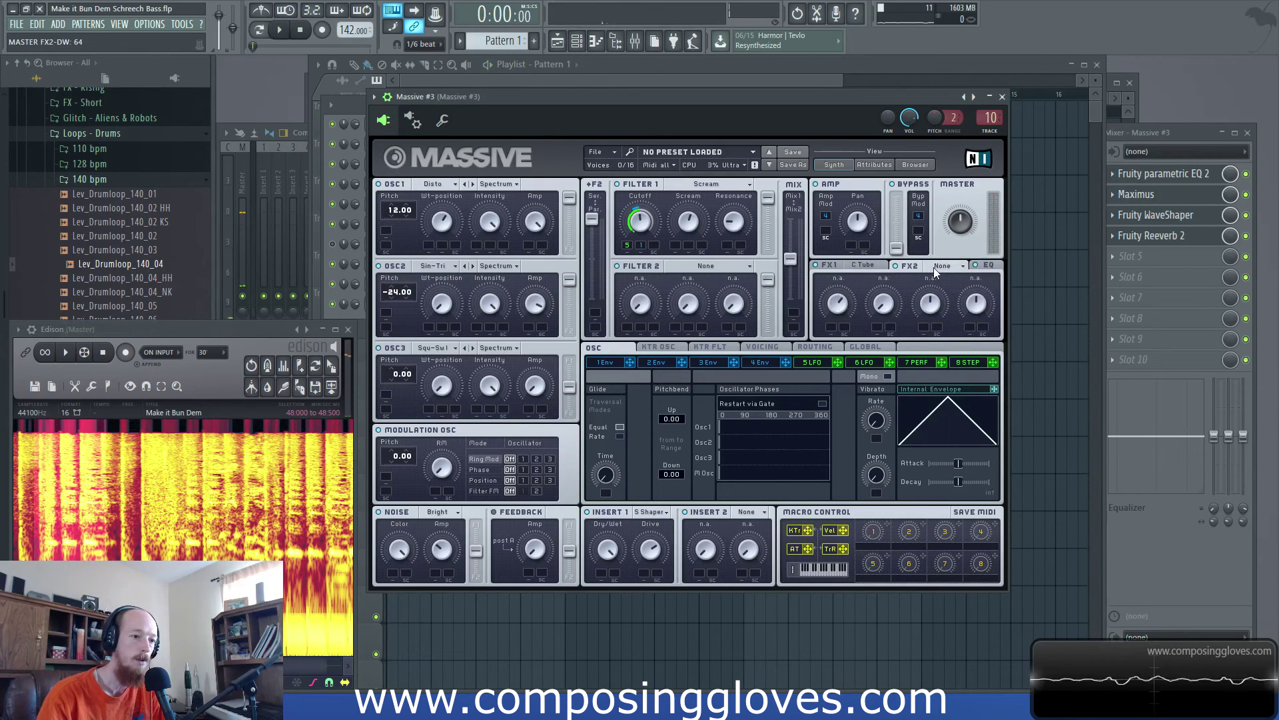
{"action": "key", "text": "space"}
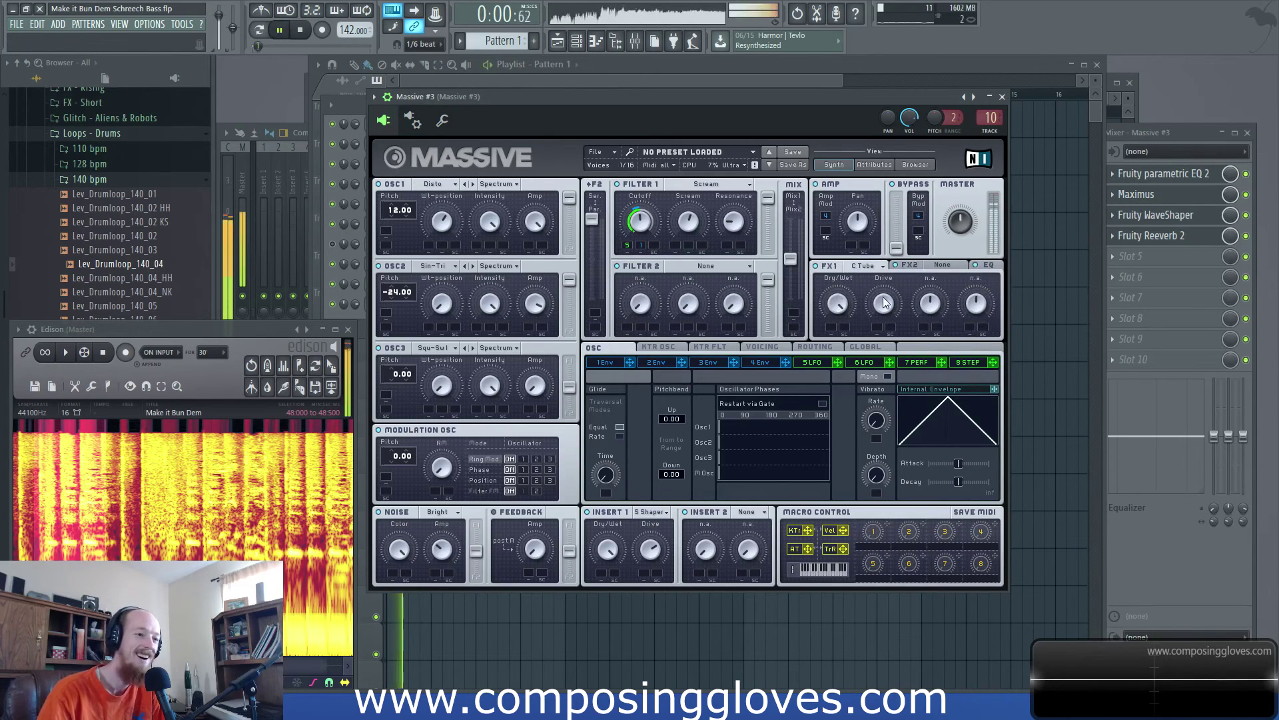
{"action": "key", "text": "space"}
- Show Massive's master EQ and set its peak frequency to 61 while playing the pattern
{"action": "left_click", "coordinate": [990, 265]}
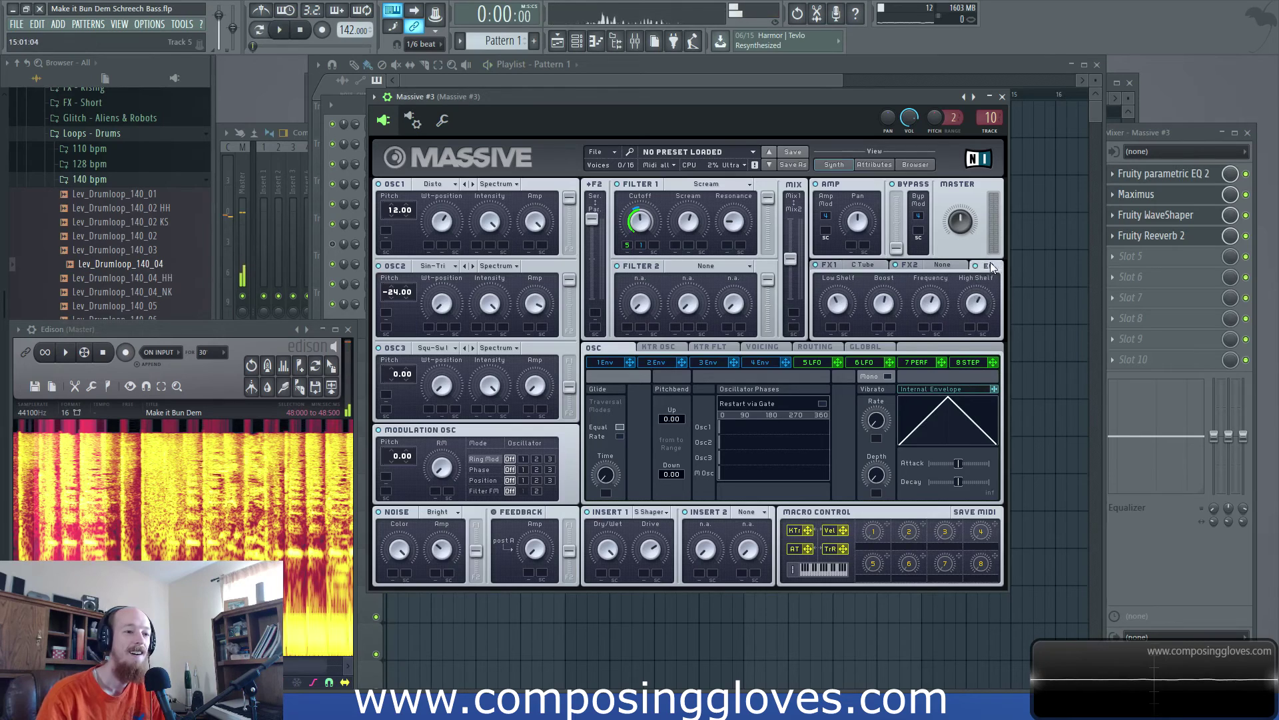
{"action": "key", "text": "space"}
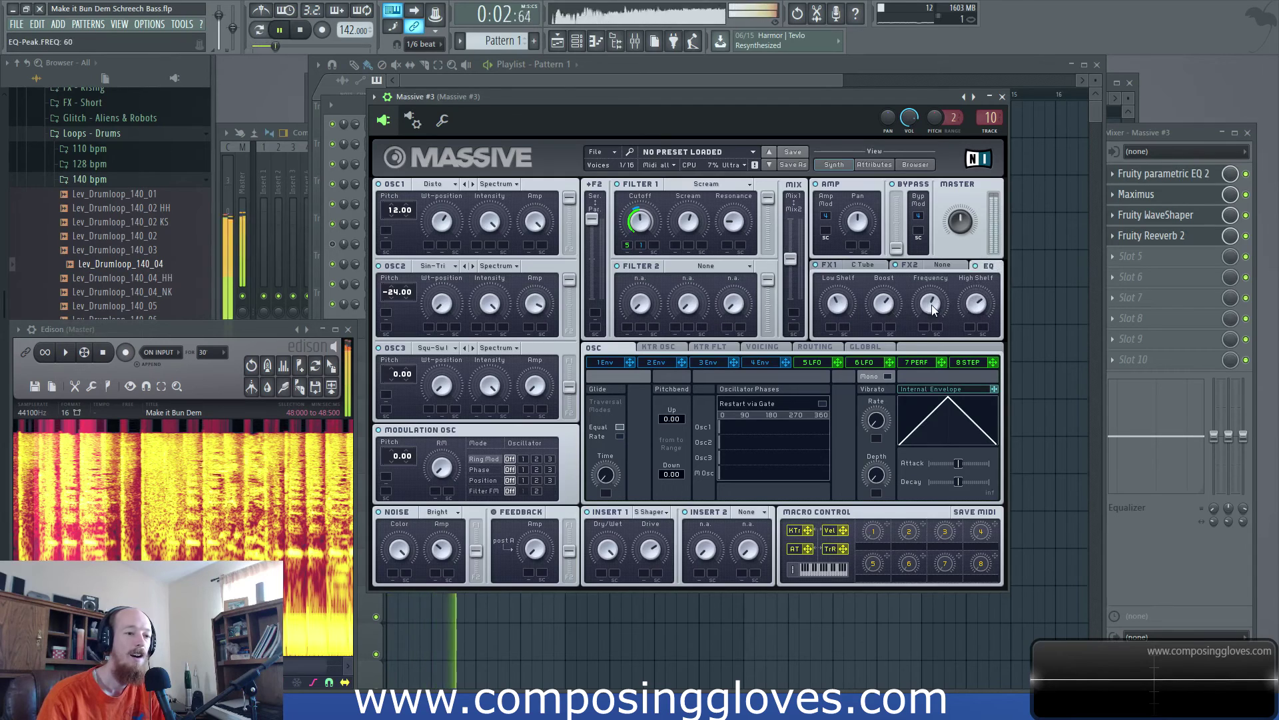
{"action": "scroll", "coordinate": [841, 312], "scroll_direction": "down", "scroll_amount": 1}
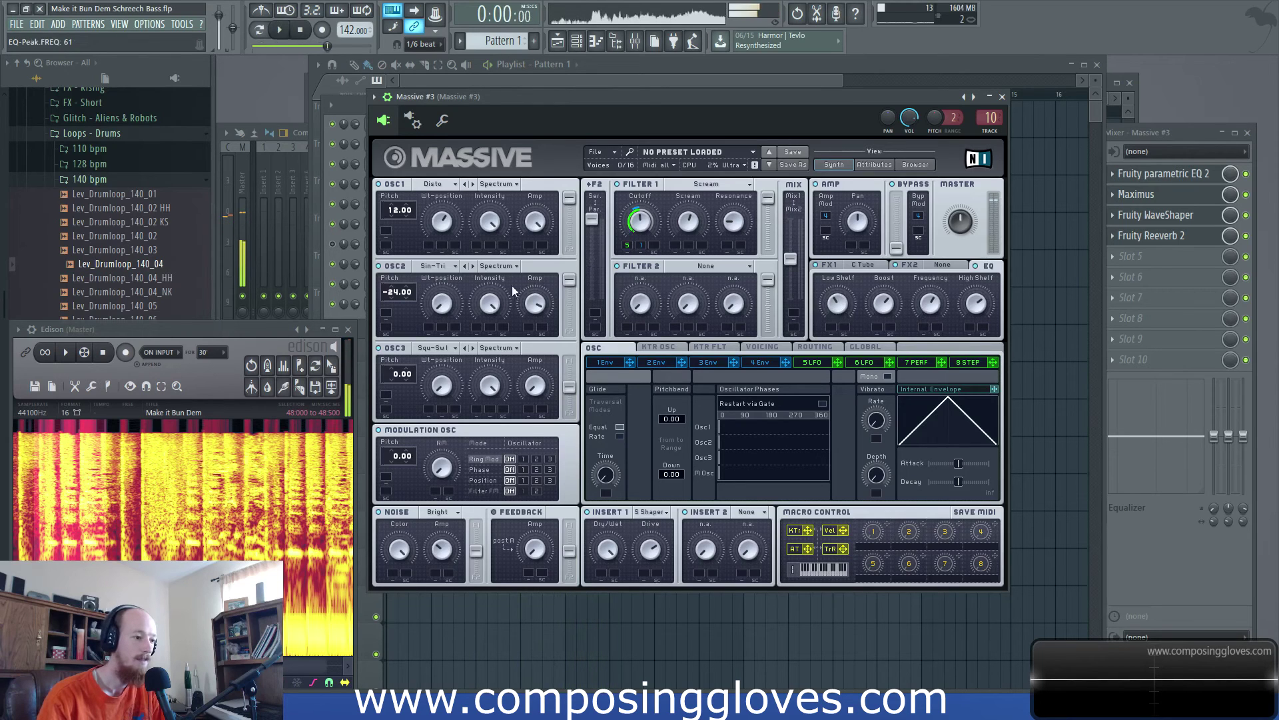
{"action": "key", "text": "space"}
- Open the Fruity WaveShaper on the Massive #3 mixer track and fine-tune its curve points during playback
{"action": "left_click", "coordinate": [1160, 215]}
{"action": "key", "text": "space"}
{"action": "mouse_move", "coordinate": [708, 299]}
{"action": "left_mouse_down"}
{"action": "mouse_move", "coordinate": [712, 260]}
{"action": "mouse_move", "coordinate": [708, 298]}
{"action": "left_mouse_up"}
{"action": "mouse_move", "coordinate": [740, 258]}
{"action": "left_mouse_down"}
{"action": "mouse_move", "coordinate": [739, 280]}
{"action": "mouse_move", "coordinate": [740, 260]}
{"action": "left_mouse_up"}
{"action": "left_click_drag", "start_coordinate": [671, 402], "coordinate": [671, 399]}
- Reopen Massive #3 and try octave shifts, ending with oscillator 1's pitch at 24.00 and oscillator 2's at -24.00
{"action": "key", "text": "F6"}
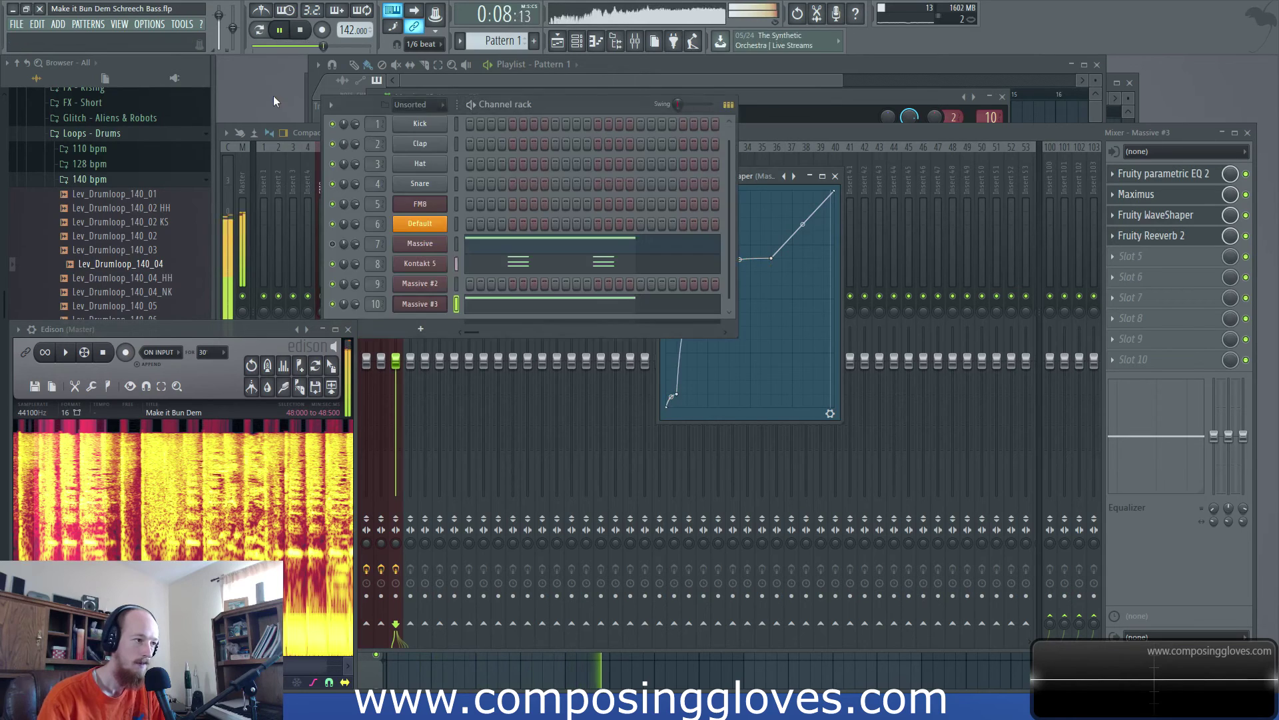
{"action": "key", "text": "space"}
{"action": "left_click", "coordinate": [420, 302]}
{"action": "left_click", "coordinate": [541, 303]}
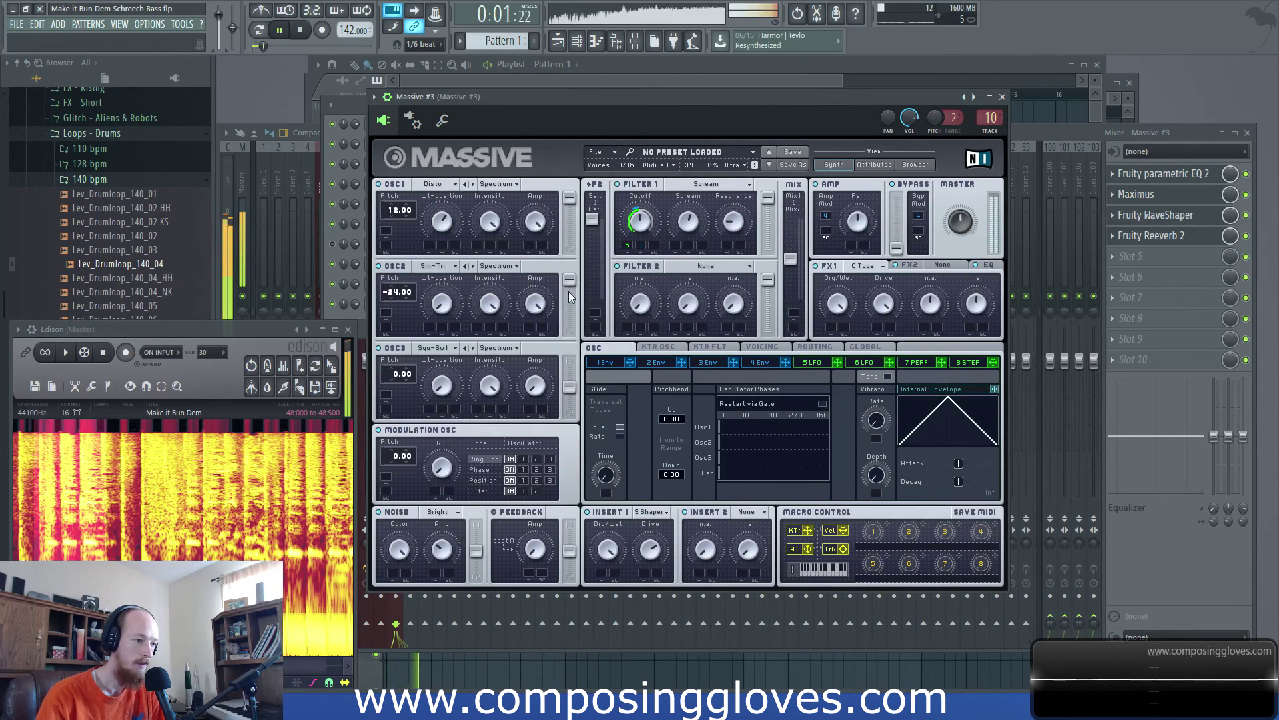
{"action": "double_click", "coordinate": [393, 210]}
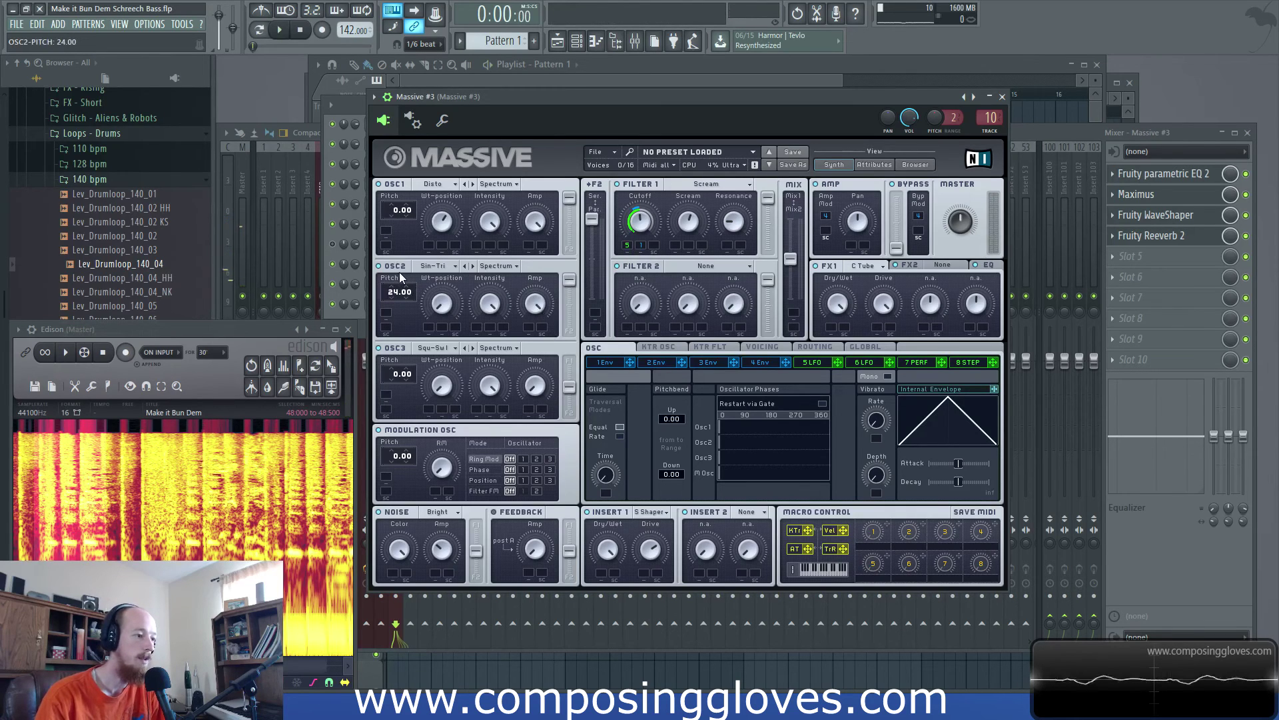
{"action": "left_click_drag", "start_coordinate": [394, 293], "coordinate": [394, 300]}
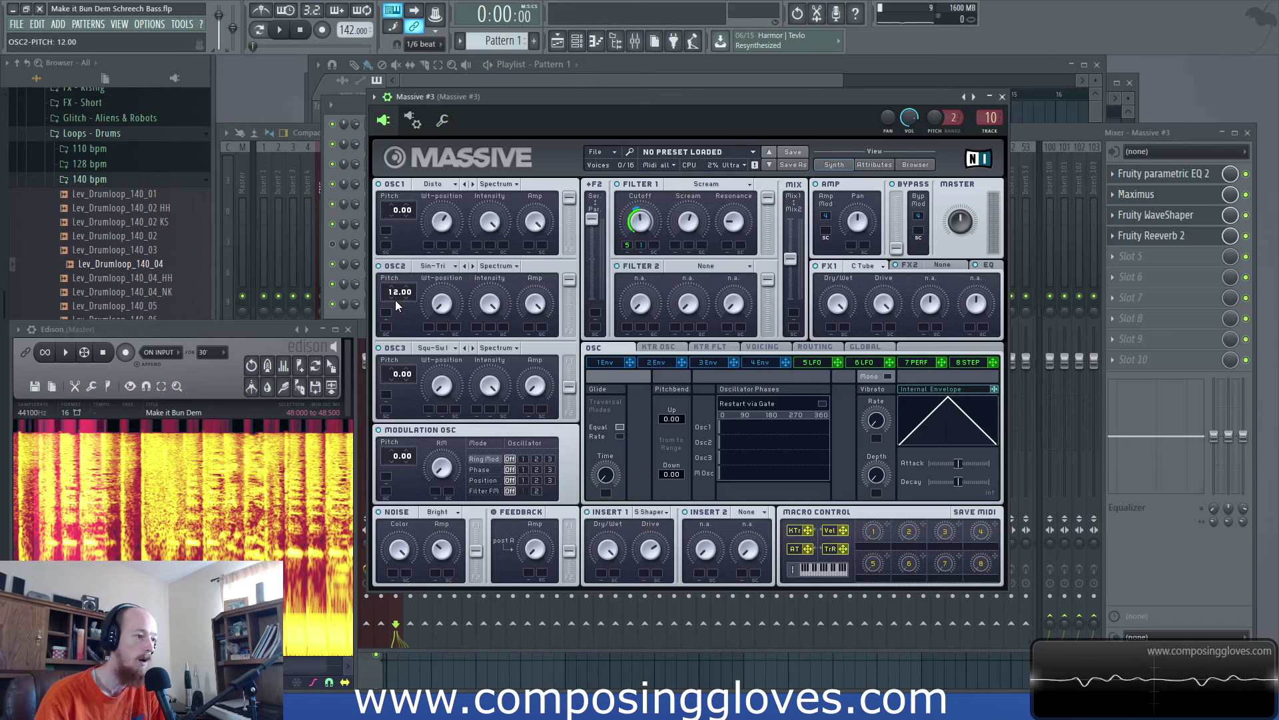
{"action": "key", "text": "space"}
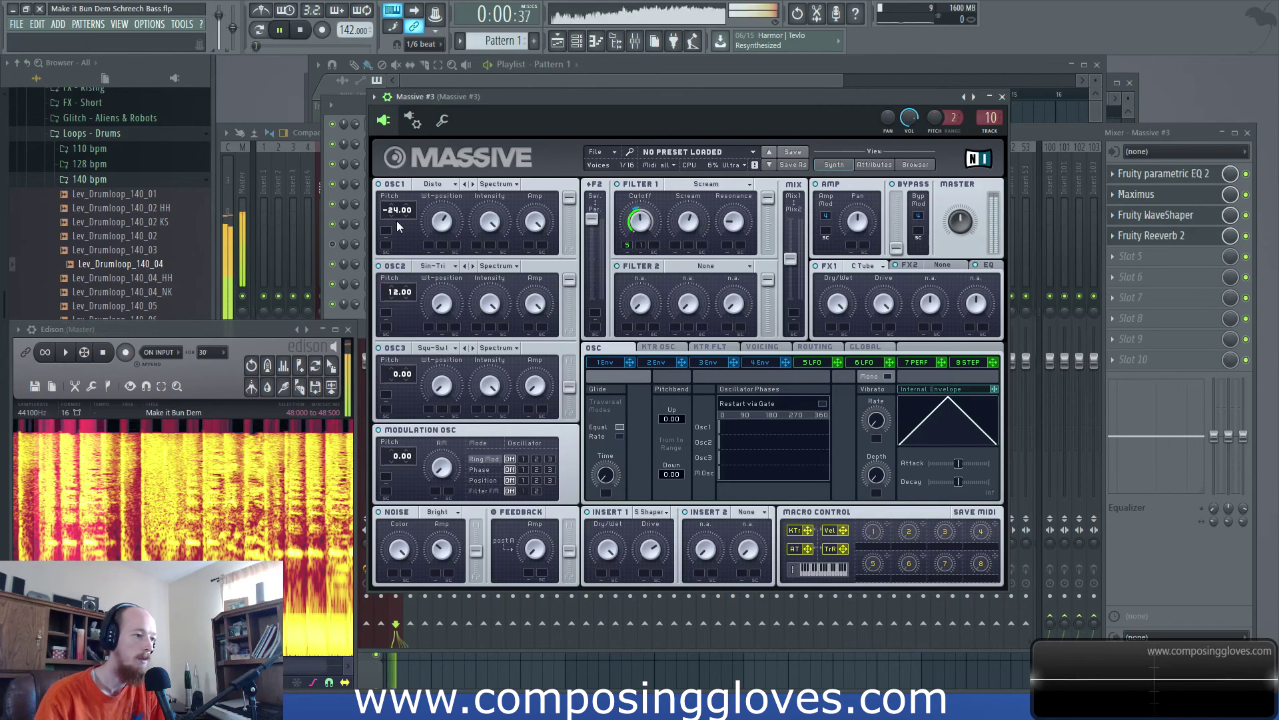
{"action": "key", "text": "space"}
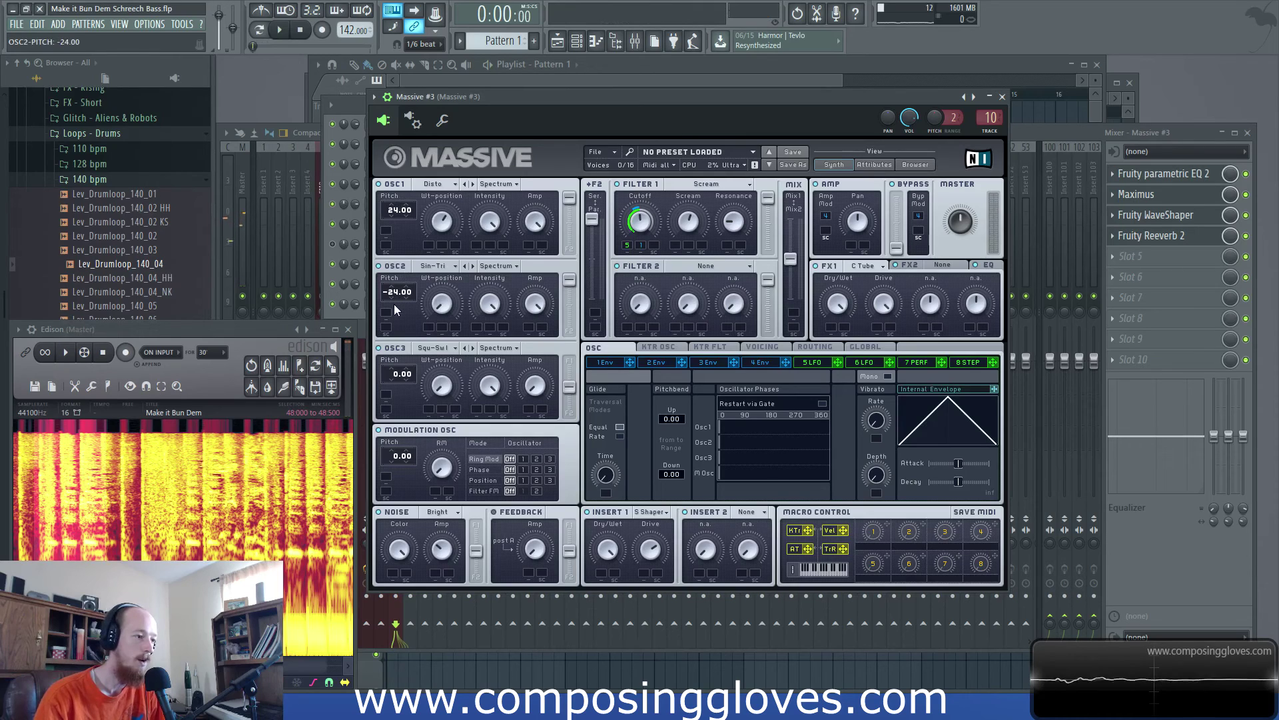
- Set oscillator 1's pitch to 12.00 in Massive #3 and compare the sound by playing the pattern before and after
{"action": "key", "text": "space"}
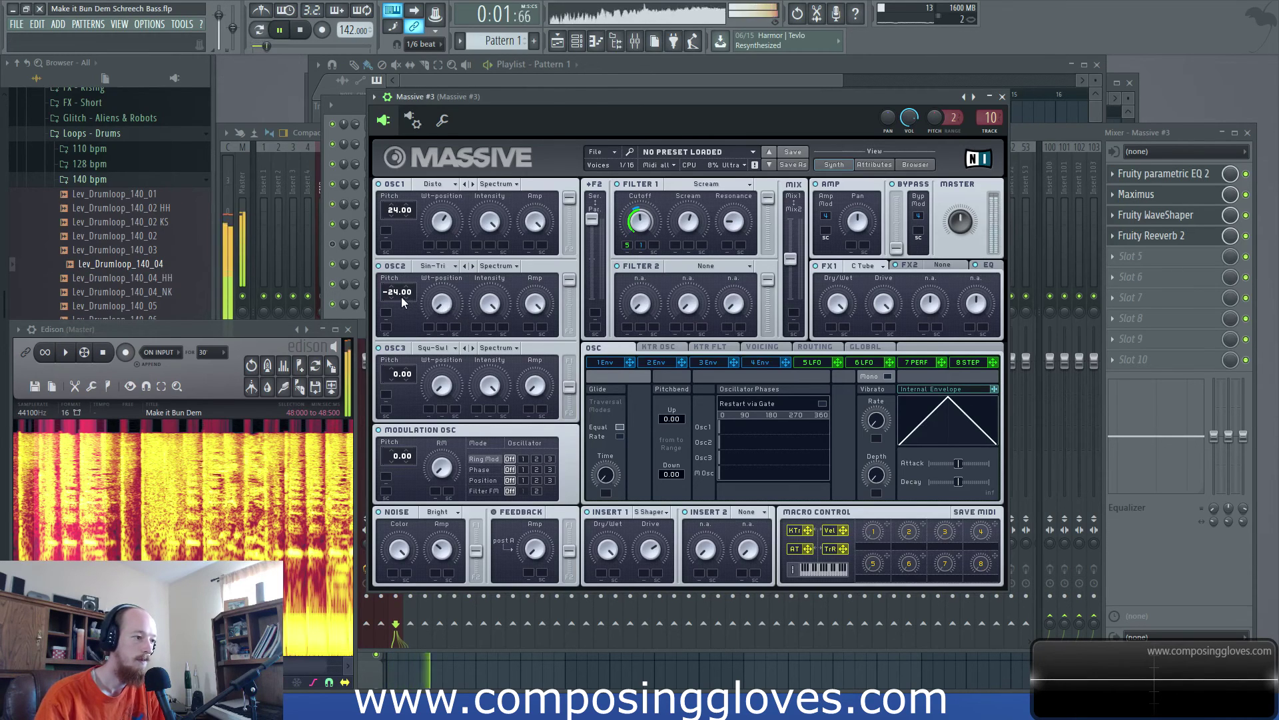
{"action": "key", "text": "space"}
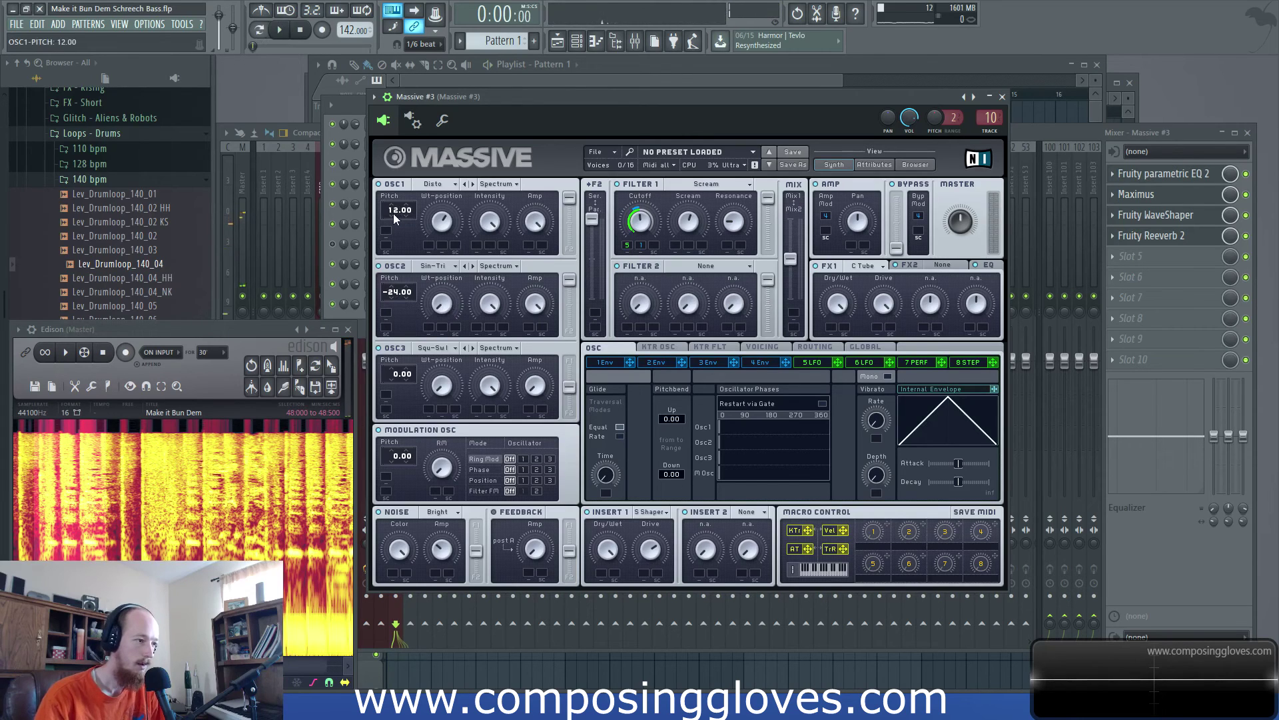
{"action": "key", "text": "space"}
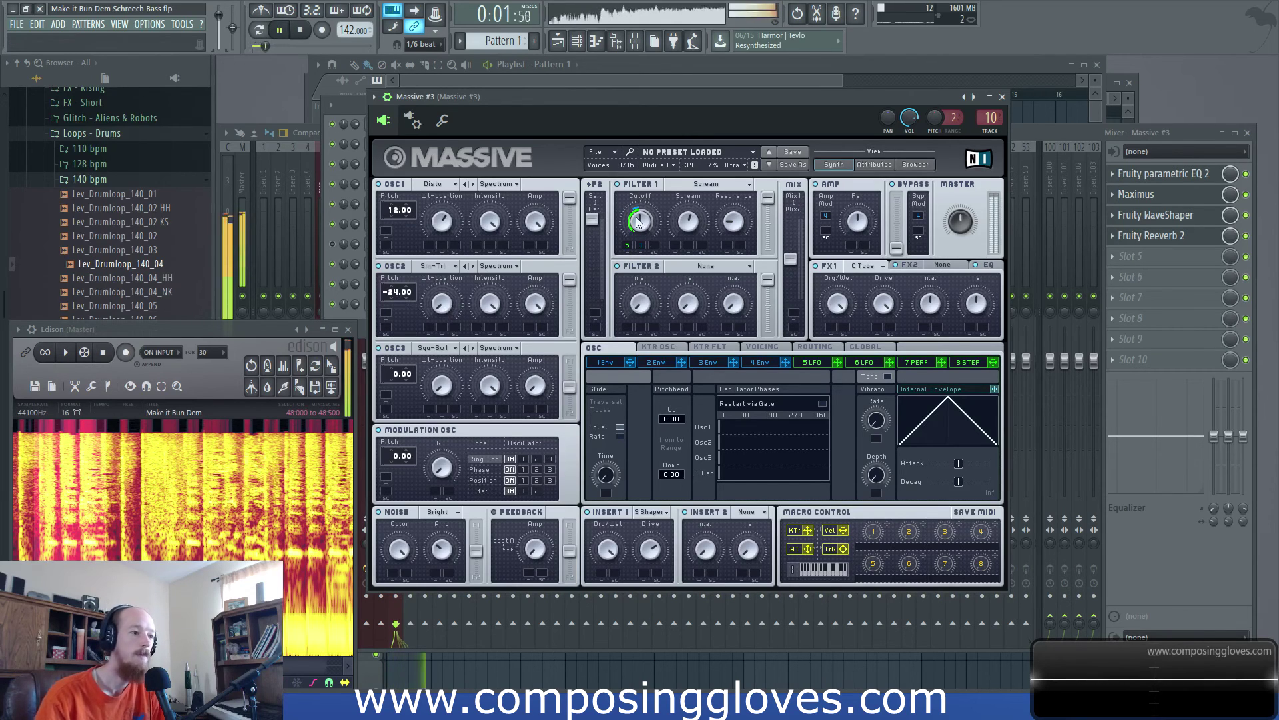
{"action": "key", "text": "space"}
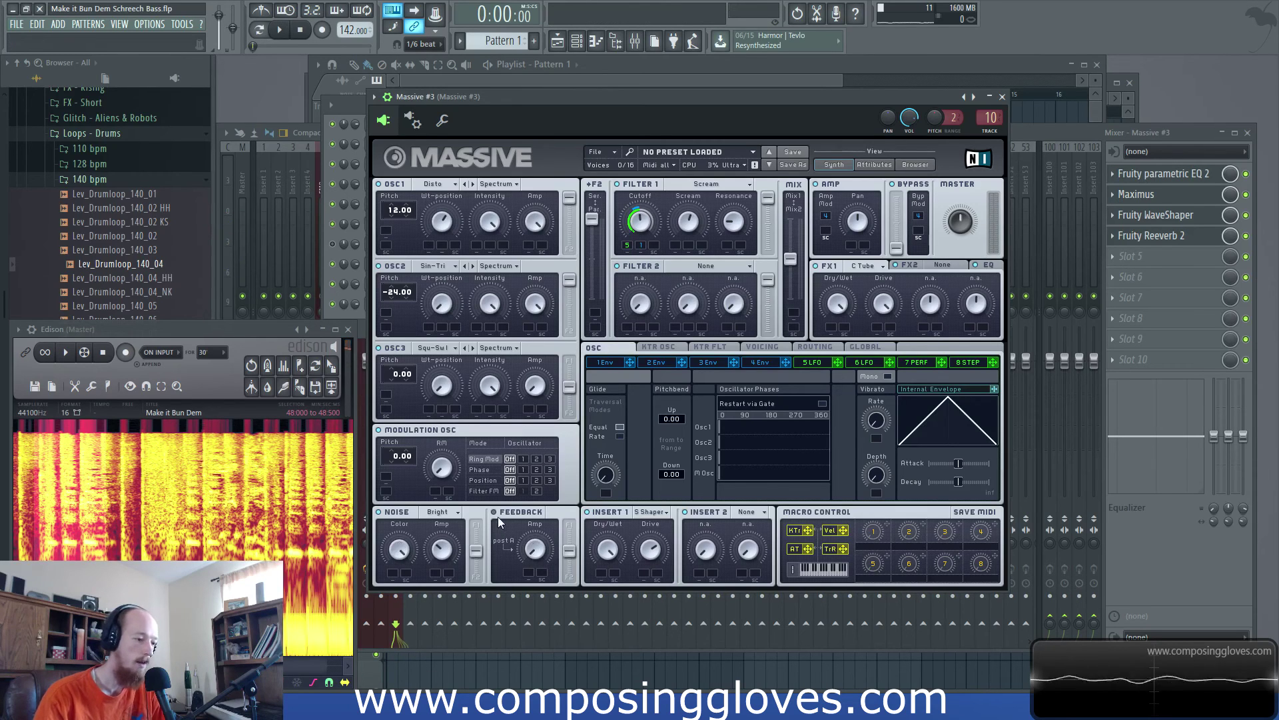
- Try a feedback amp of 61 while playing the pattern, and return it to 0
{"action": "key", "text": "space"}
{"action": "scroll", "coordinate": [537, 539], "scroll_direction": "up", "scroll_amount": 5}
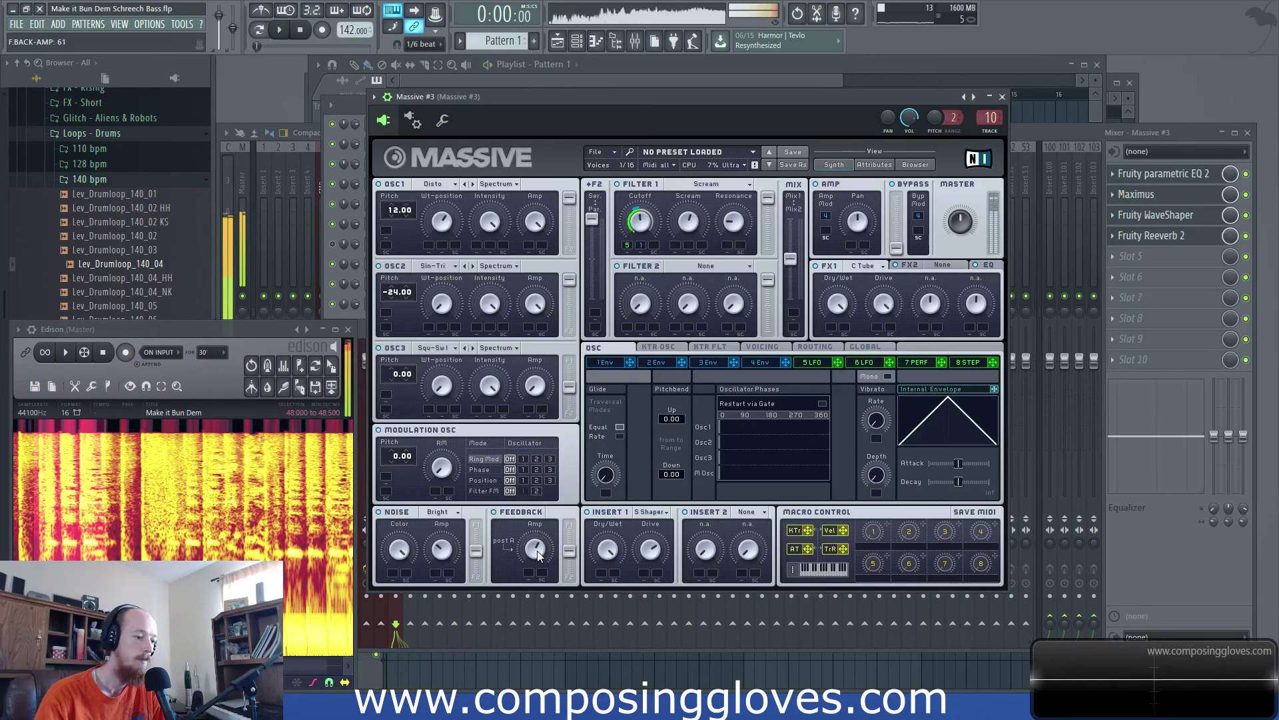
{"action": "key", "text": "space"}
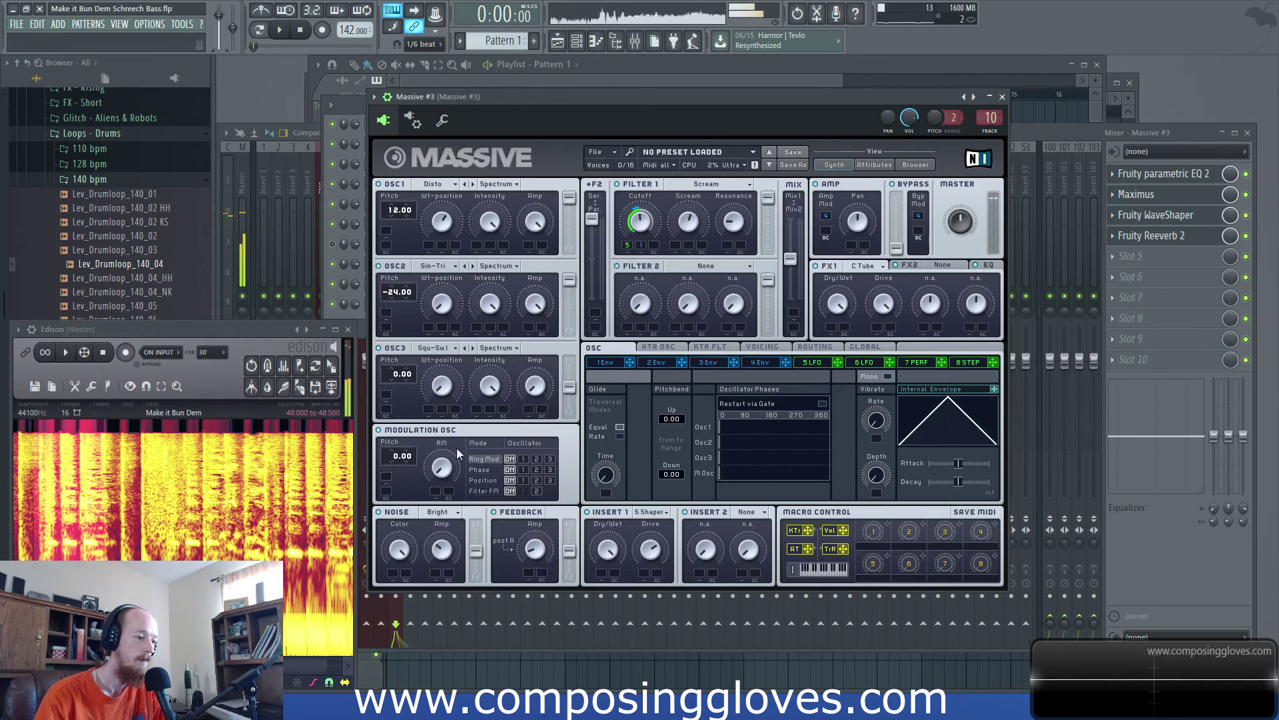
{"action": "scroll", "coordinate": [533, 548], "scroll_direction": "down", "scroll_amount": 9}
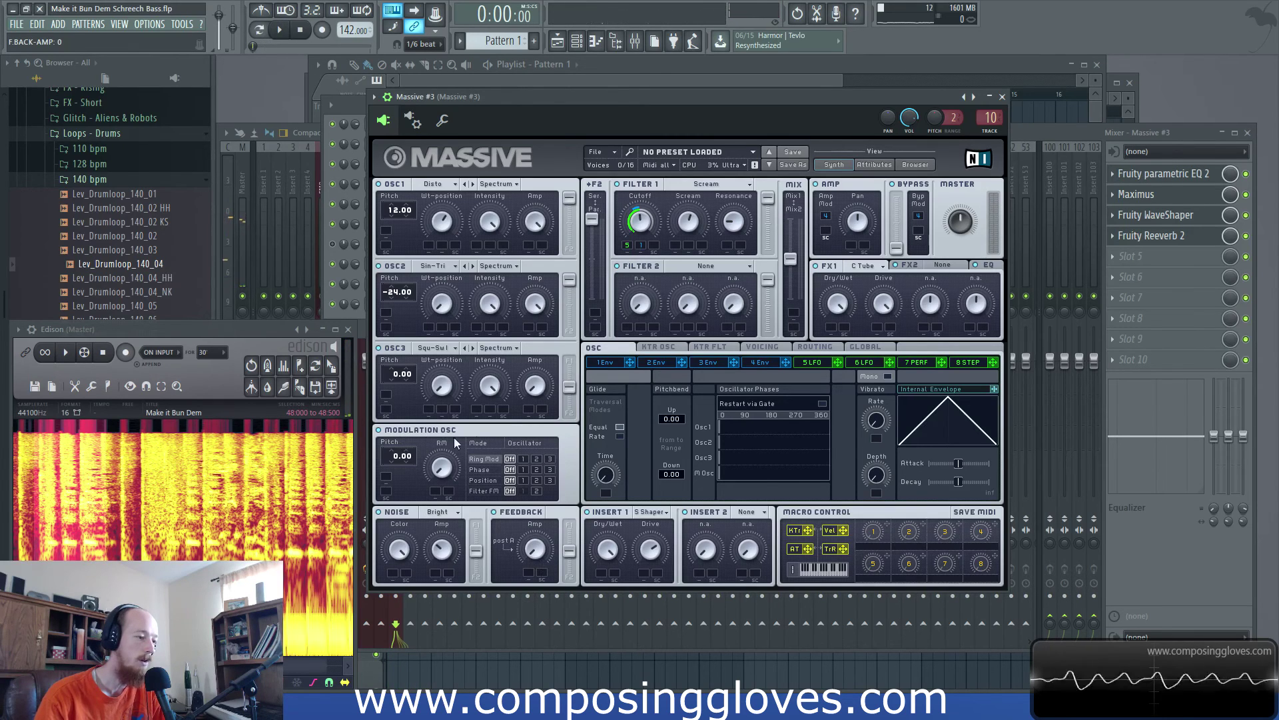
- Route the modulation oscillator's phase mode to oscillator 2, setting its pitch to 7.00 and phase amount to 84 during playback
{"action": "left_click", "coordinate": [525, 470]}
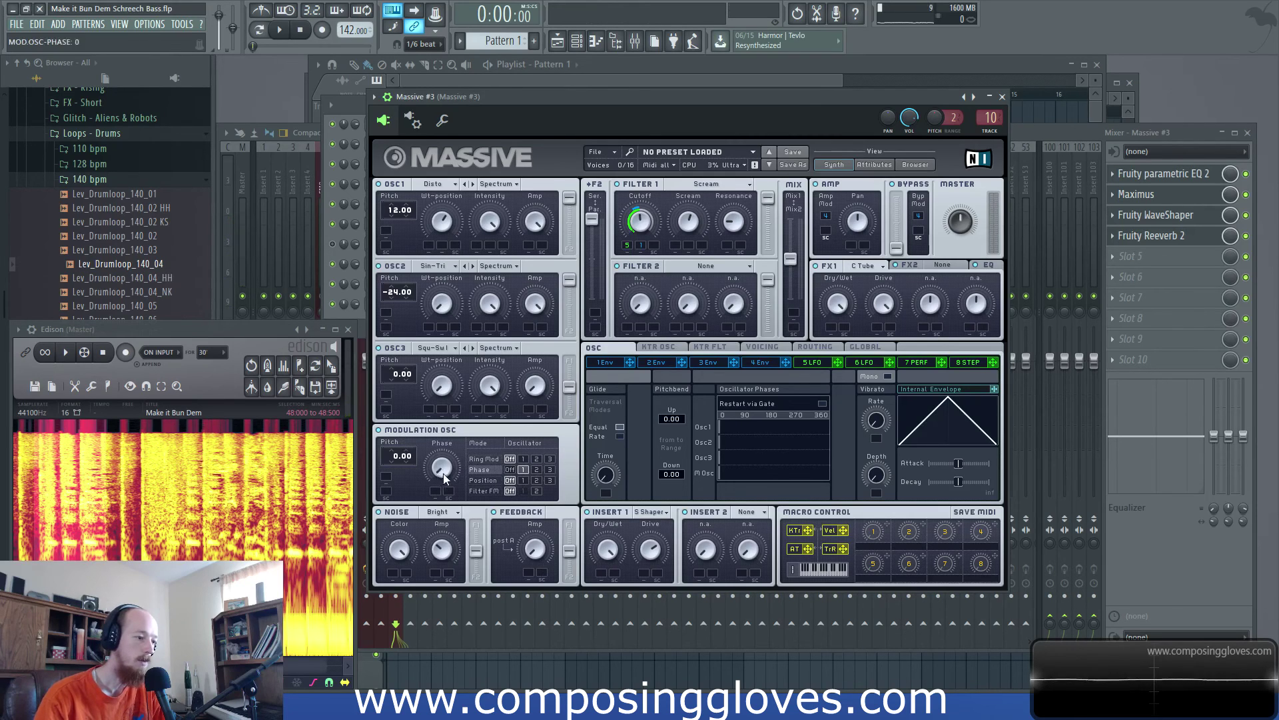
{"action": "key", "text": "space"}
{"action": "left_click", "coordinate": [536, 470]}
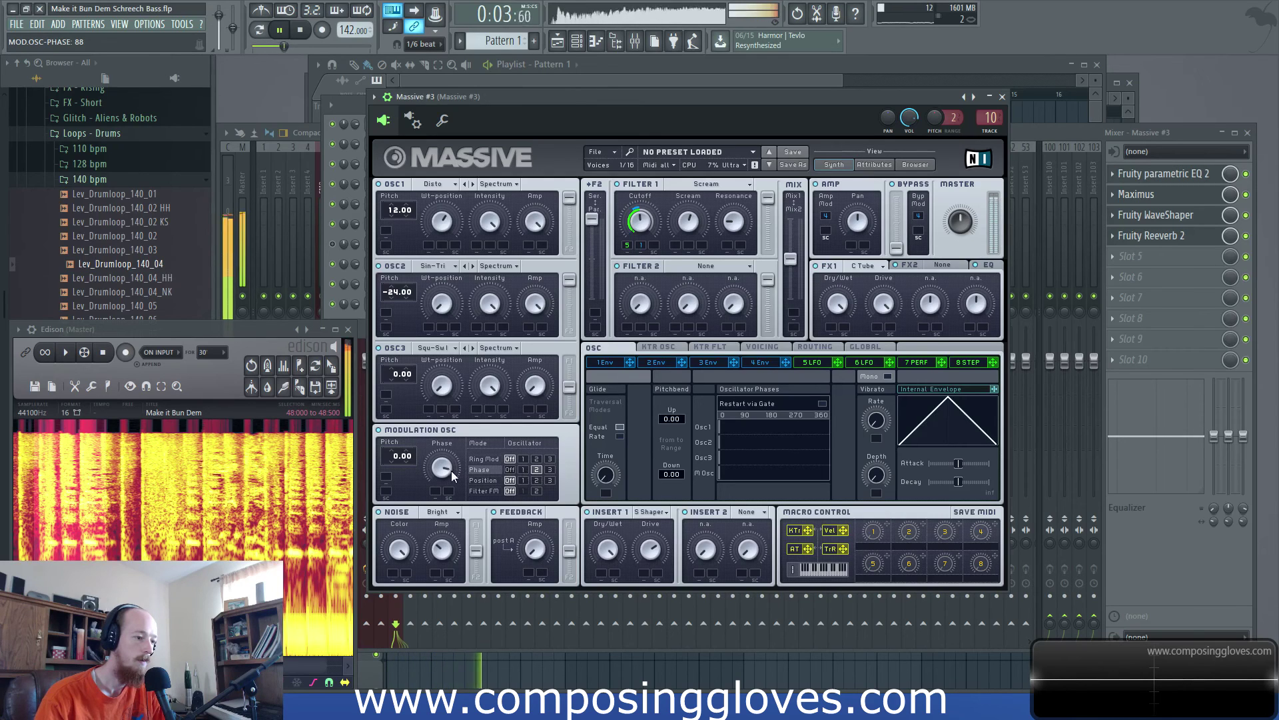
{"action": "left_click_drag", "start_coordinate": [397, 453], "coordinate": [393, 462]}
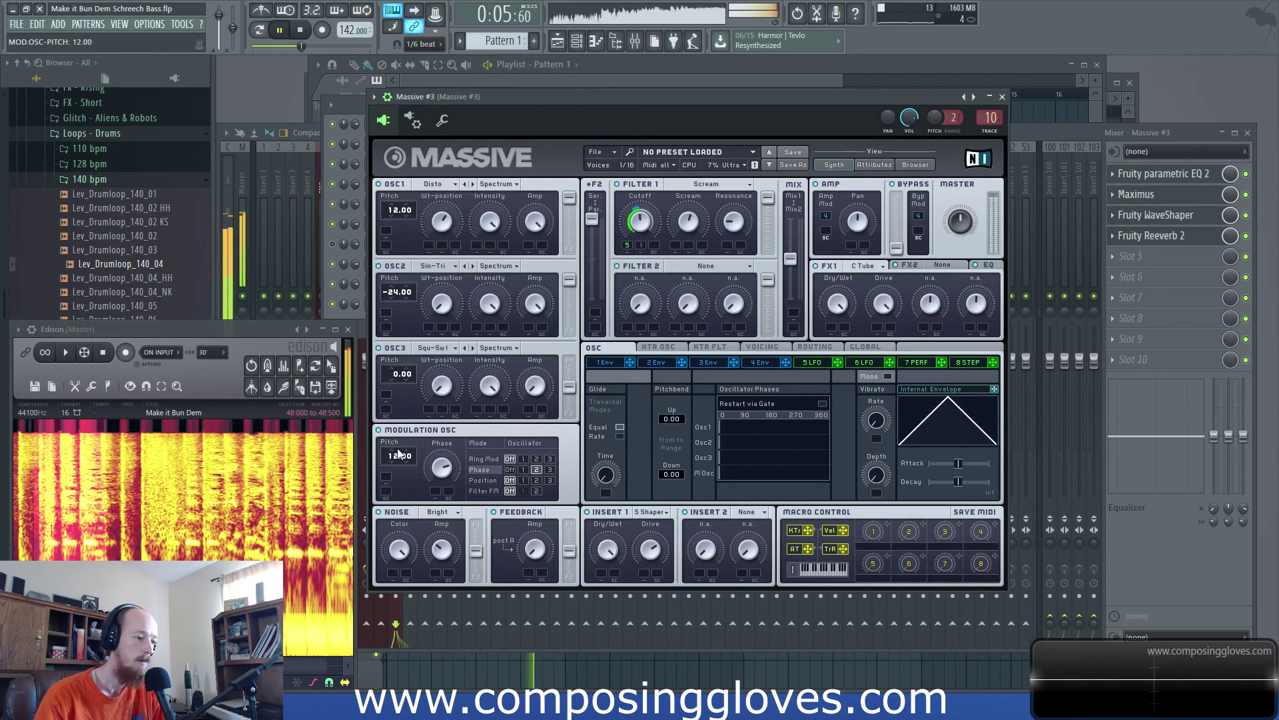
{"action": "scroll", "coordinate": [393, 462], "scroll_direction": "down", "scroll_amount": 2}
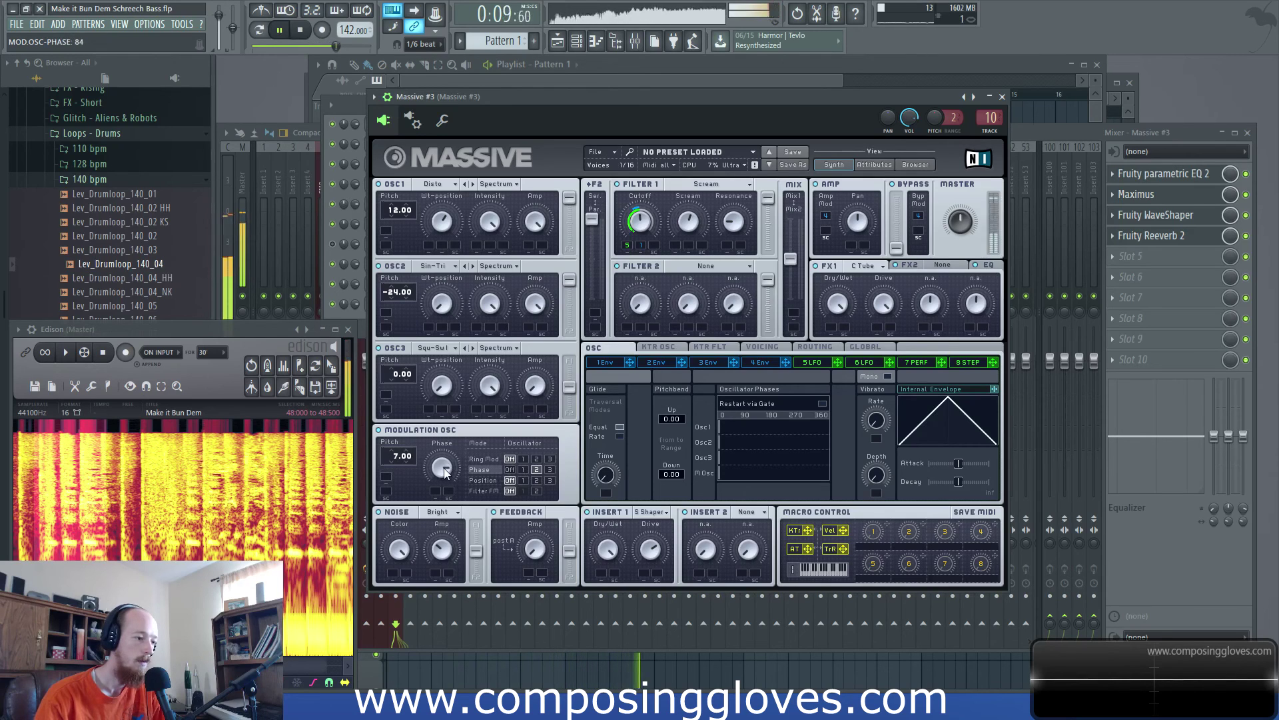
{"action": "key", "text": "space"}
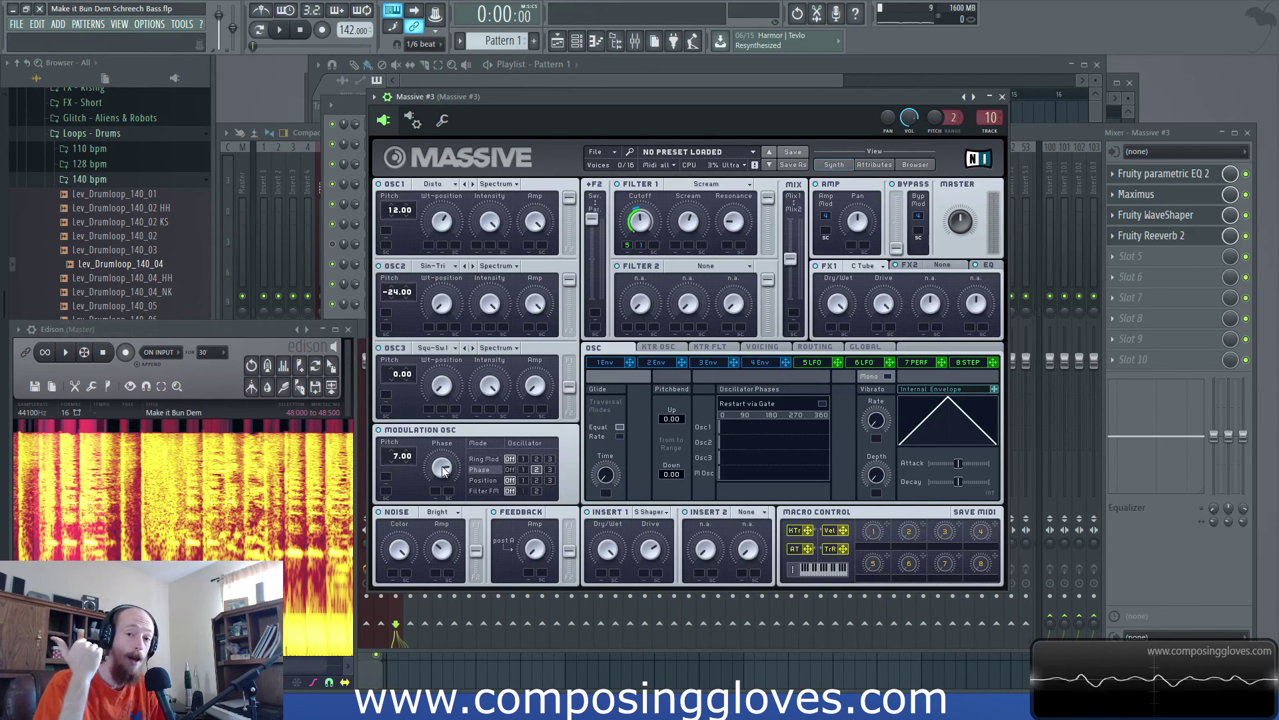
- Readjust the modulation oscillator's phase amount during playback, trying 62, and bring the Playlist to the front
{"action": "left_click", "coordinate": [487, 470]}
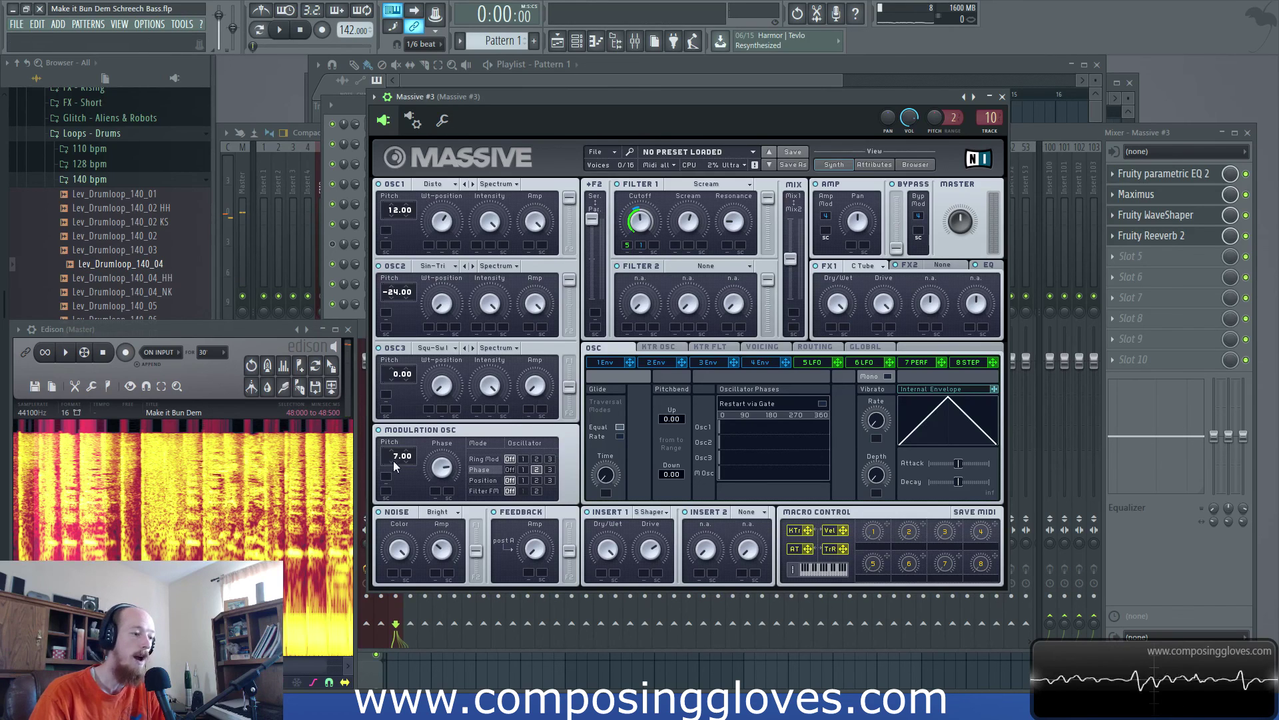
{"action": "left_click_drag", "start_coordinate": [438, 469], "coordinate": [444, 474]}
{"action": "key", "text": "space"}
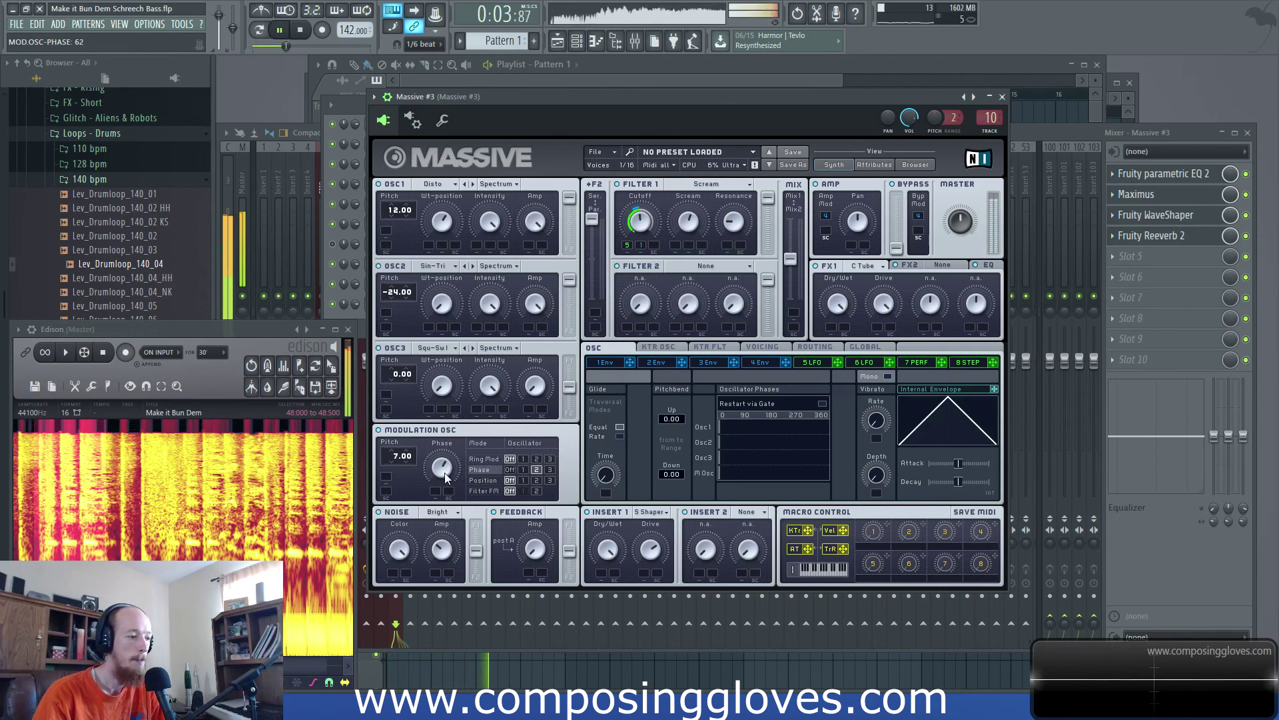
{"action": "key", "text": "space"}
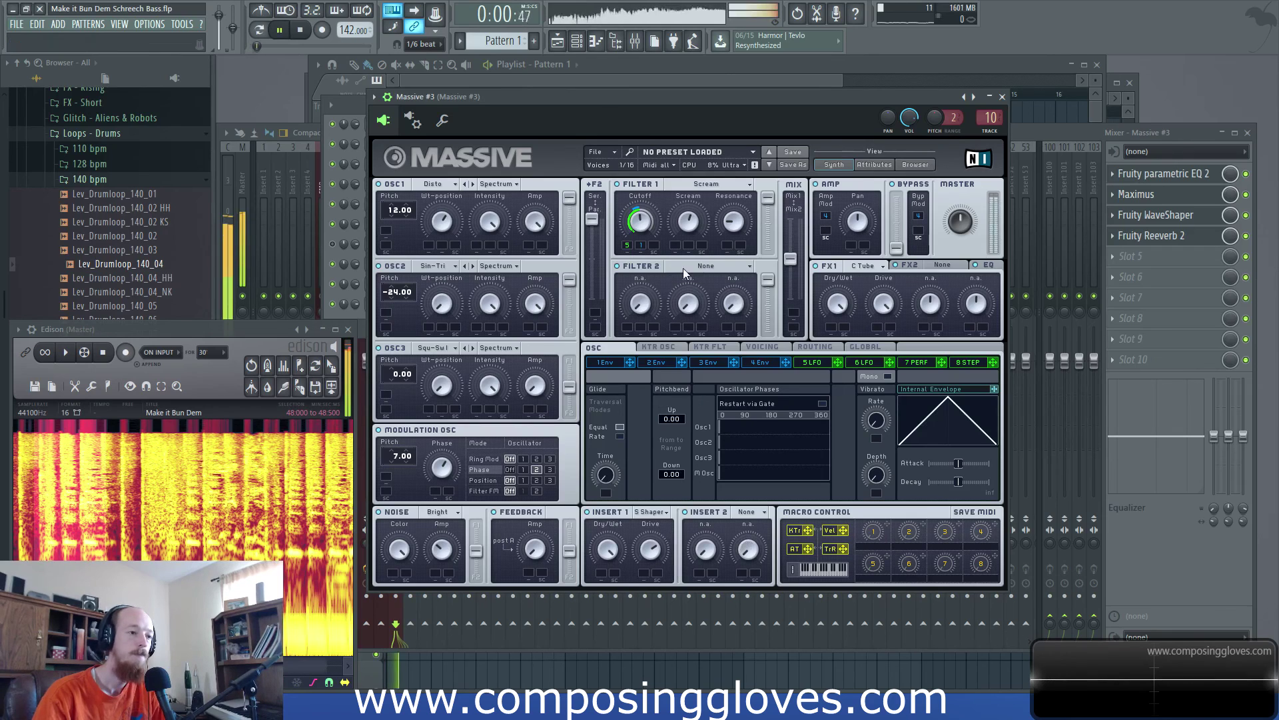
{"action": "left_click", "coordinate": [618, 77]}
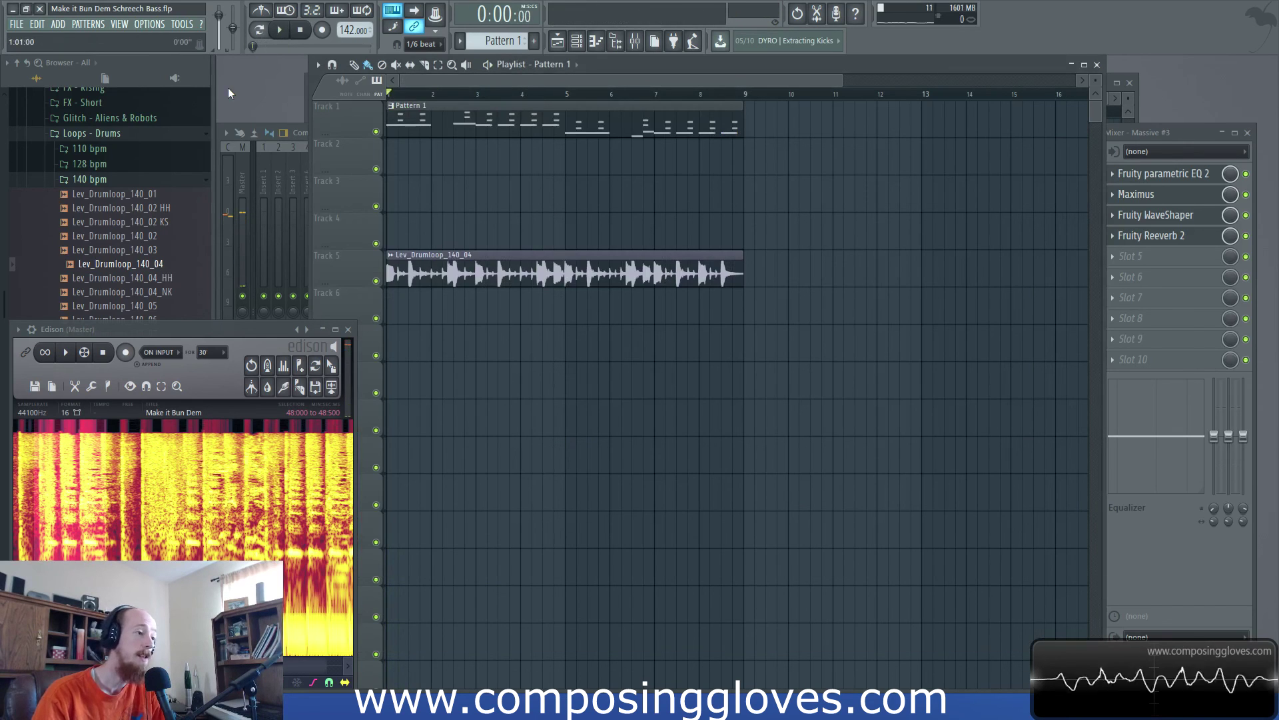